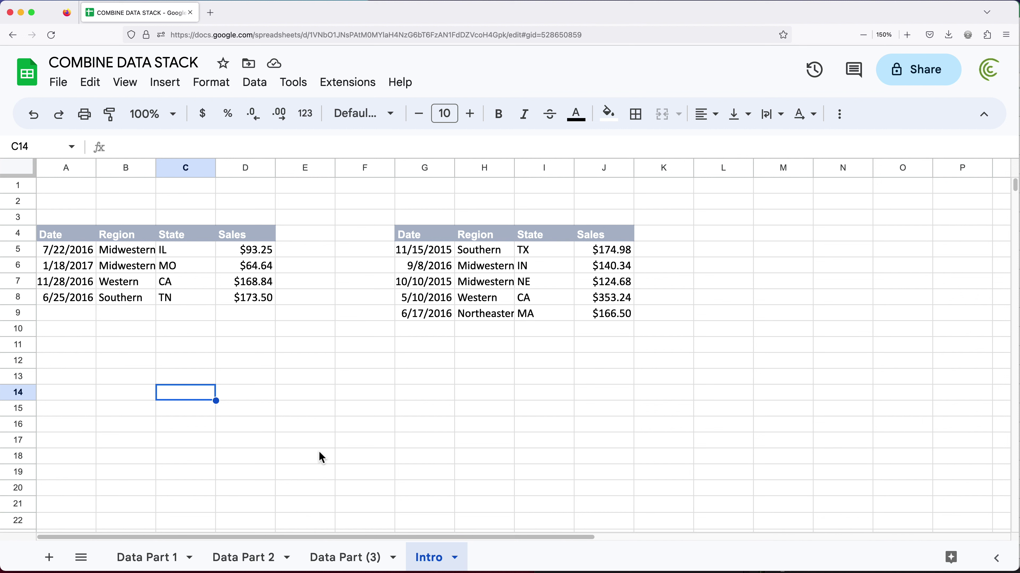
left_click(326, 395)
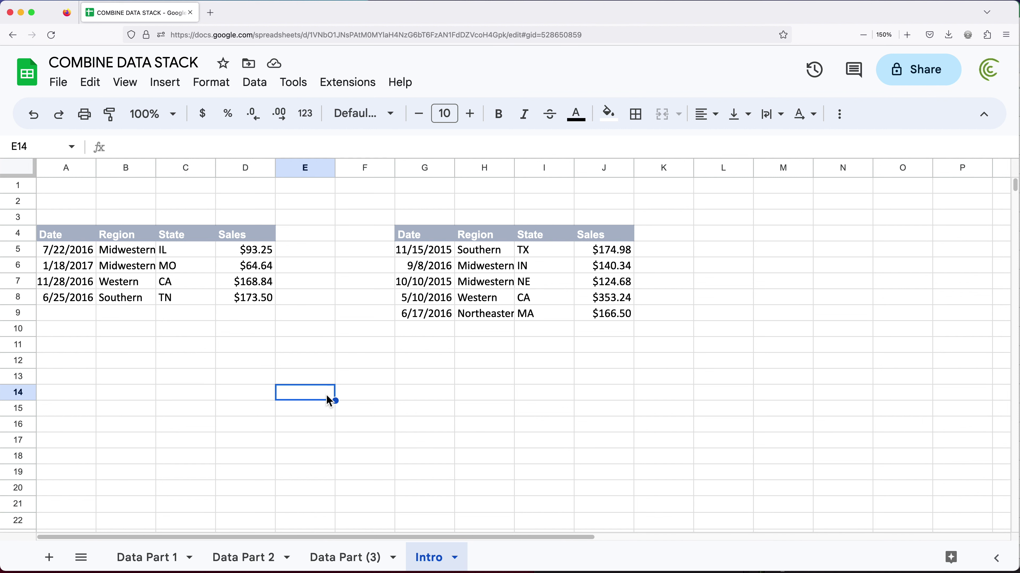
left_click(235, 381)
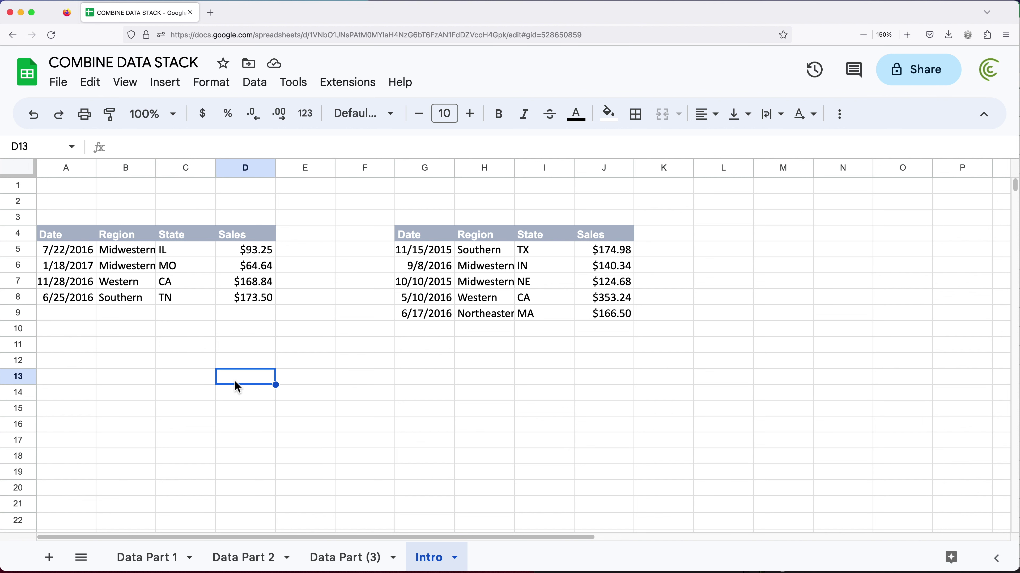
left_click_drag(84, 251, 261, 300)
left_click_drag(436, 253, 603, 305)
Stack the data rows of both tables vertically by entering =VSTACK(A5:D8,G5:J9) in cell D13.
left_click(263, 379)
type("=")
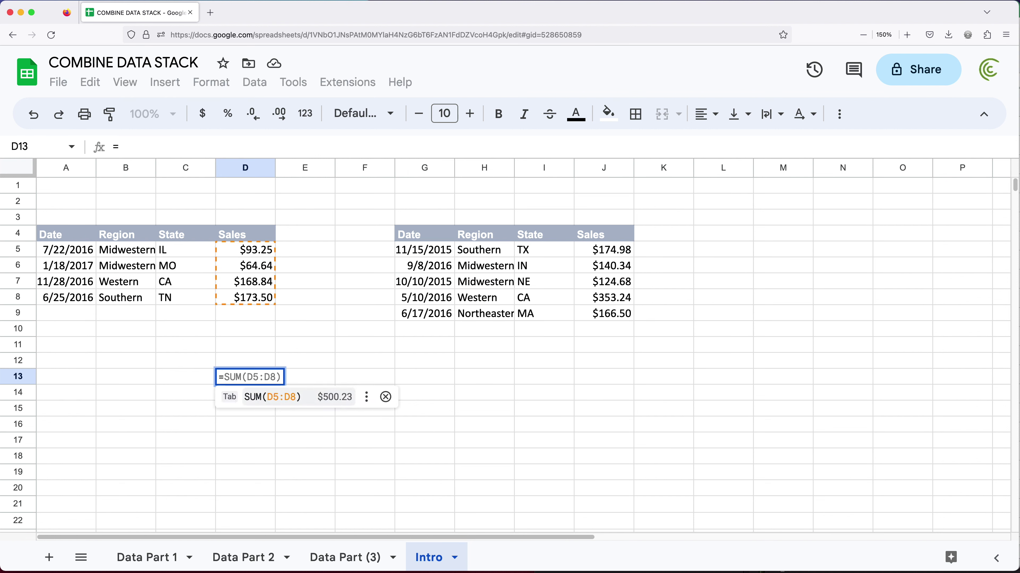
type("VS")
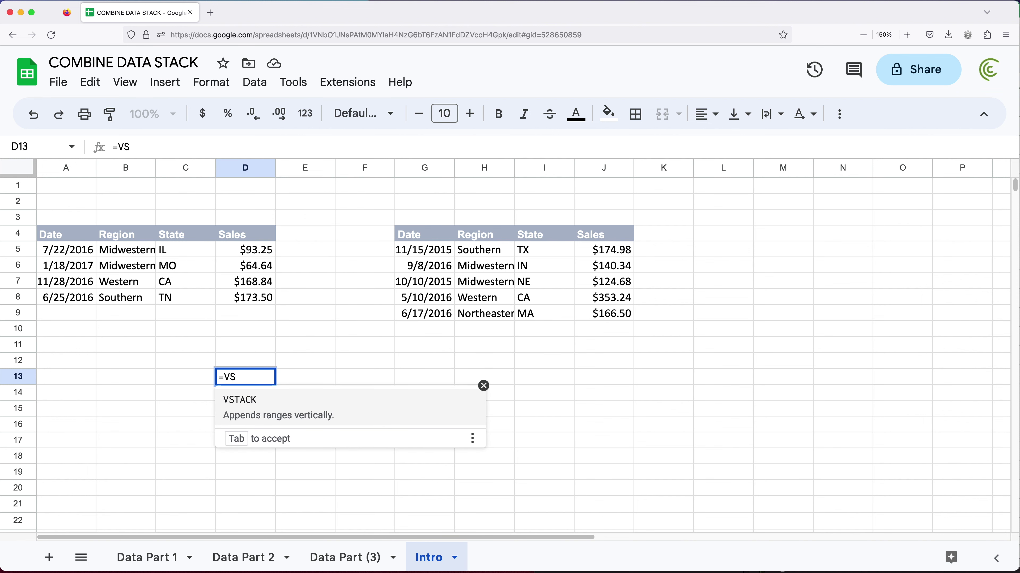
key("Tab")
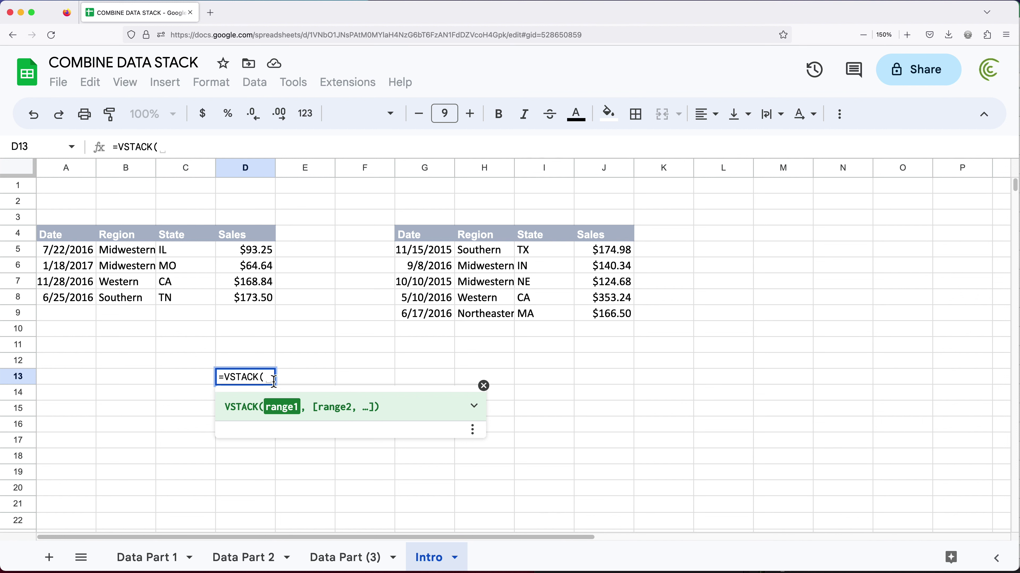
left_click_drag(75, 253, 243, 302)
type(",")
left_click_drag(438, 250, 617, 317)
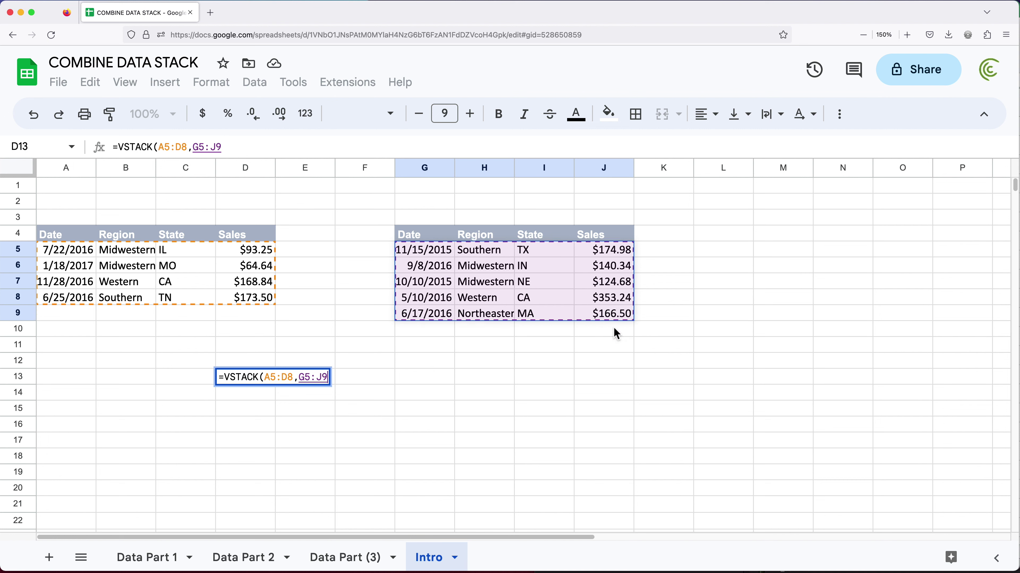
type(")")
key("Return")
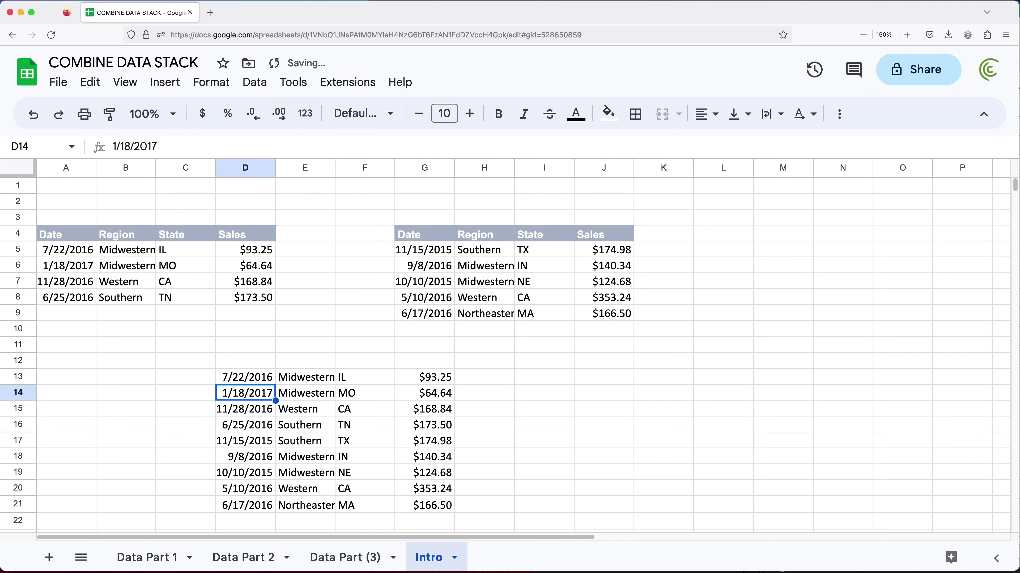
left_click_drag(257, 378, 416, 507)
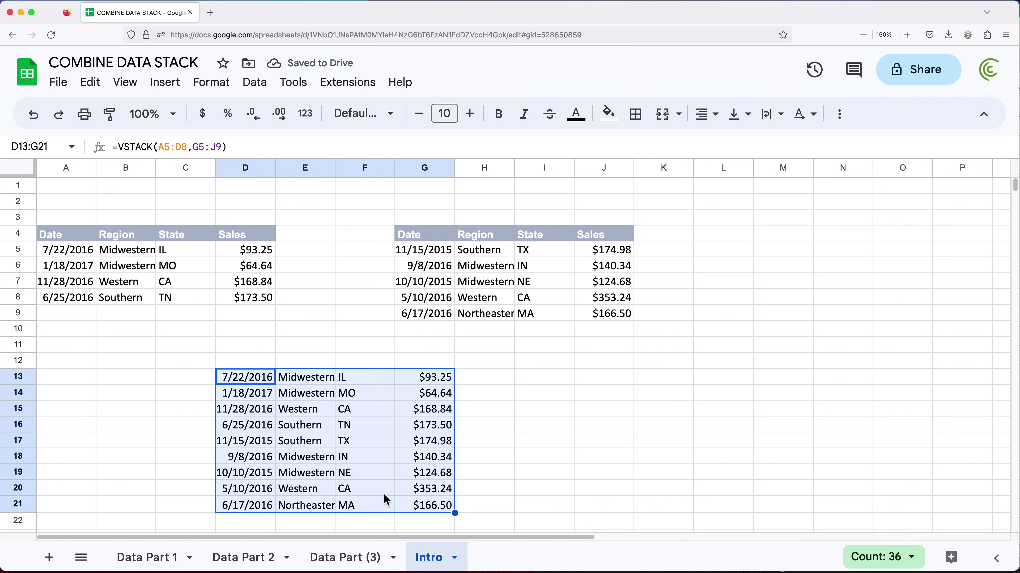
double_click(255, 384)
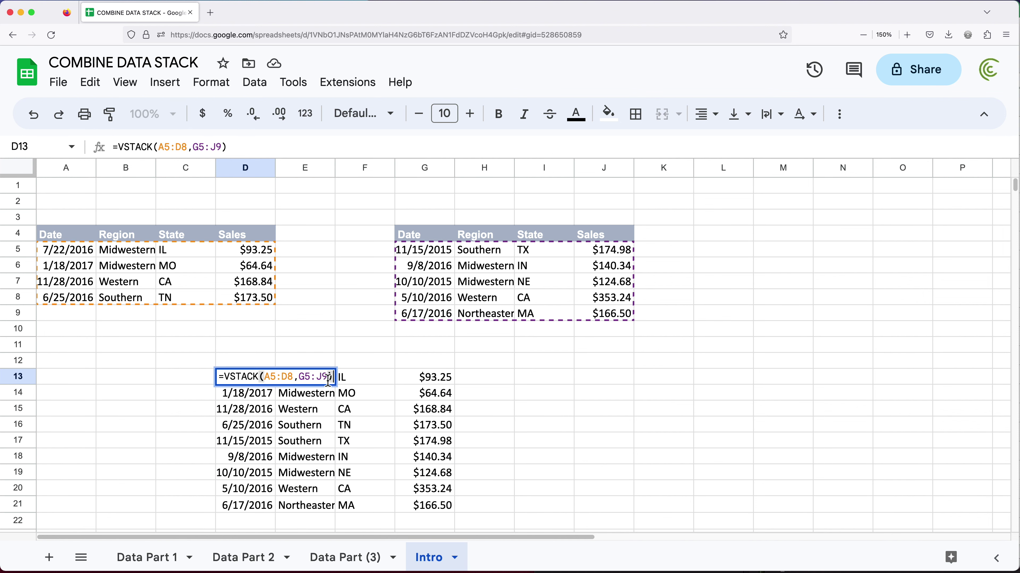
left_click(331, 378)
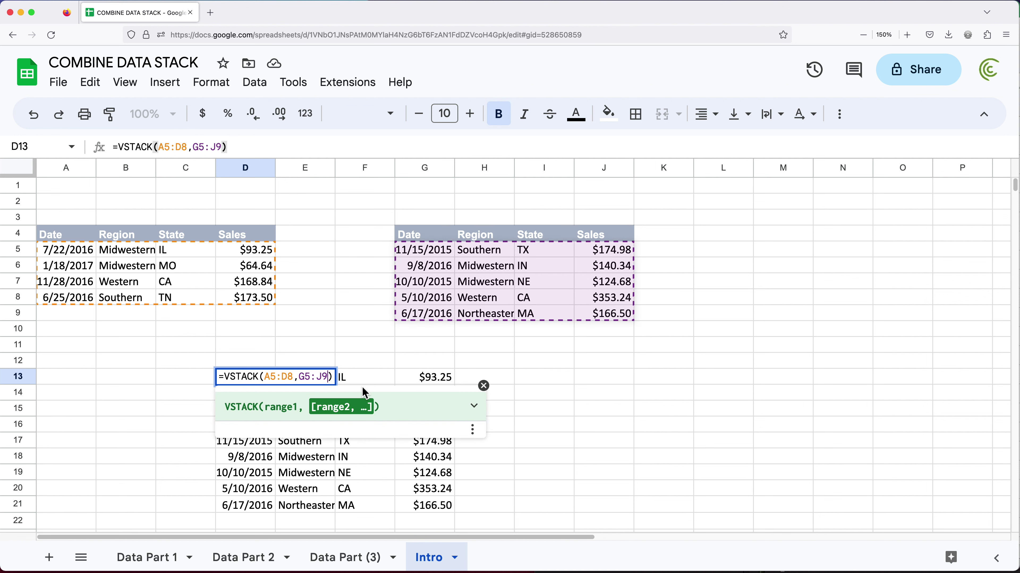
type(",")
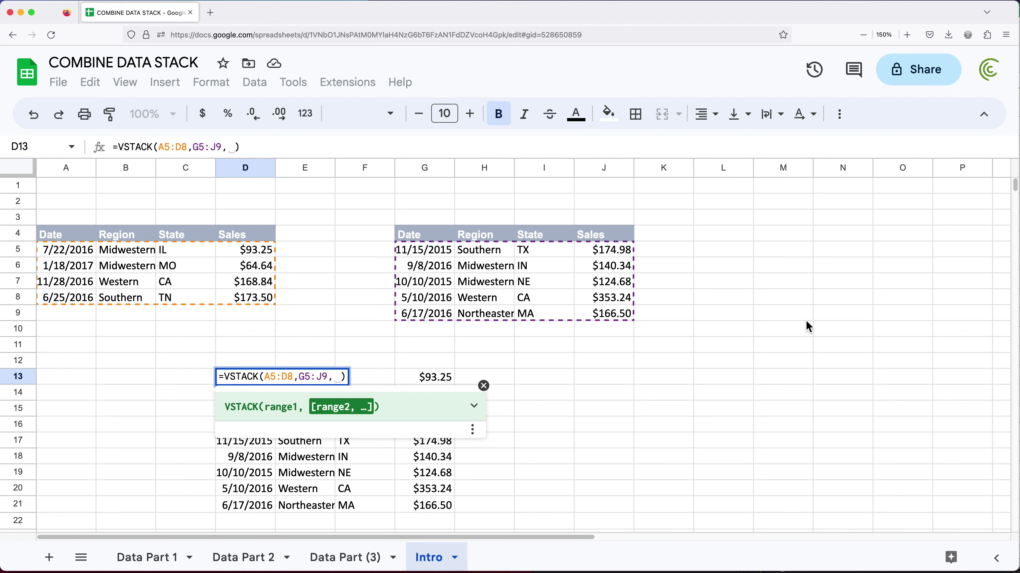
key("BackSpace")
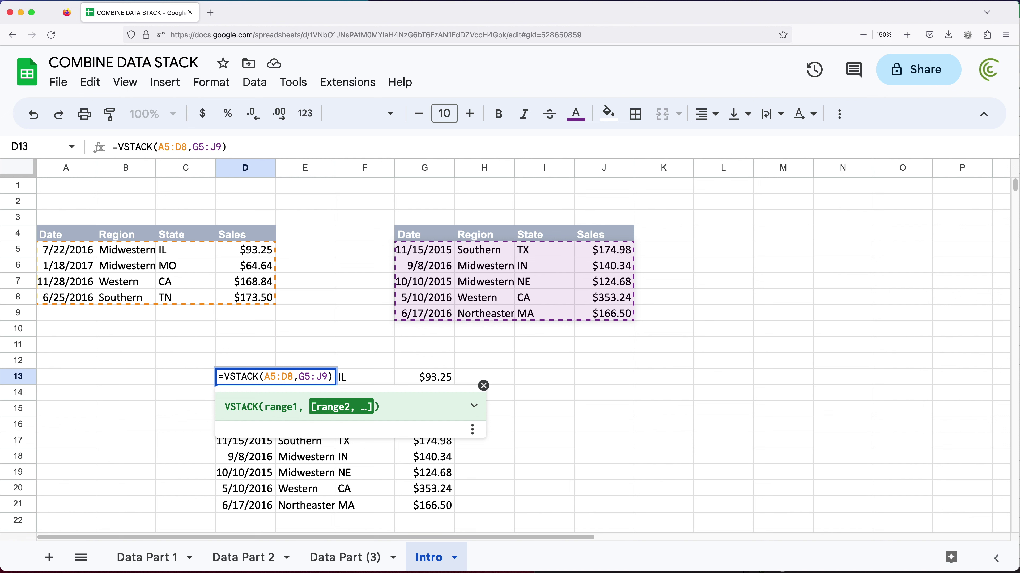
key("Return")
Combine the first table's Region and Sales columns side by side by entering =HSTACK(B5:B8,D5:D8) in cell I13.
key("Up")
key("Right")
key("Right")
key("Right")
key("Right")
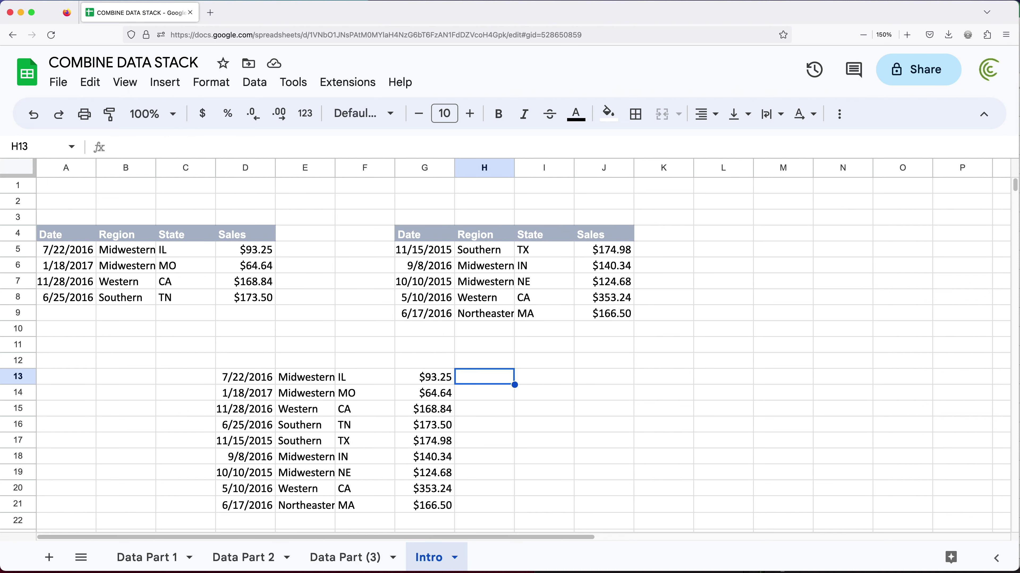
key("Right")
type("=HSTACK(")
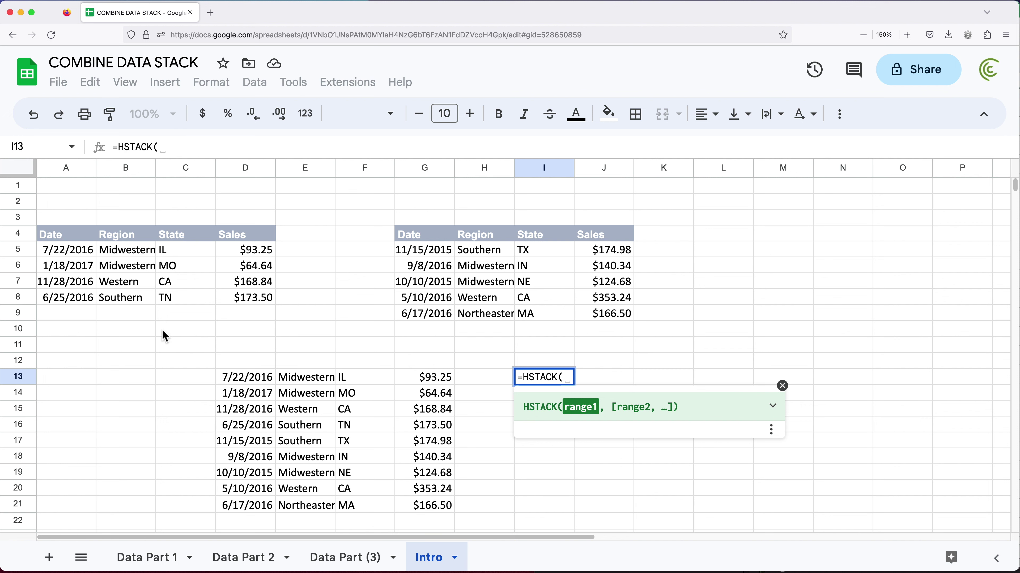
left_click_drag(130, 250, 136, 304)
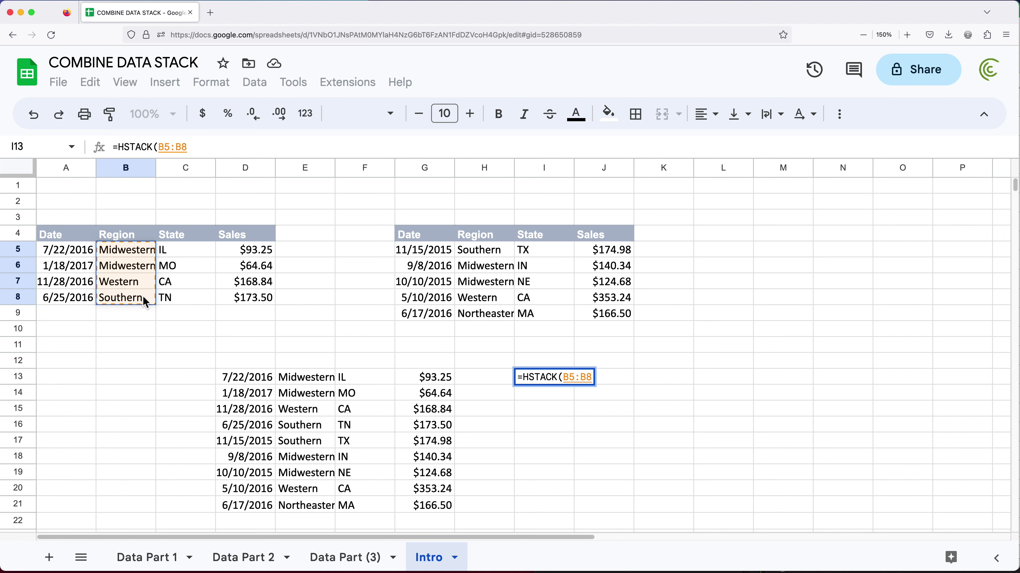
type(",")
left_click_drag(235, 247, 241, 299)
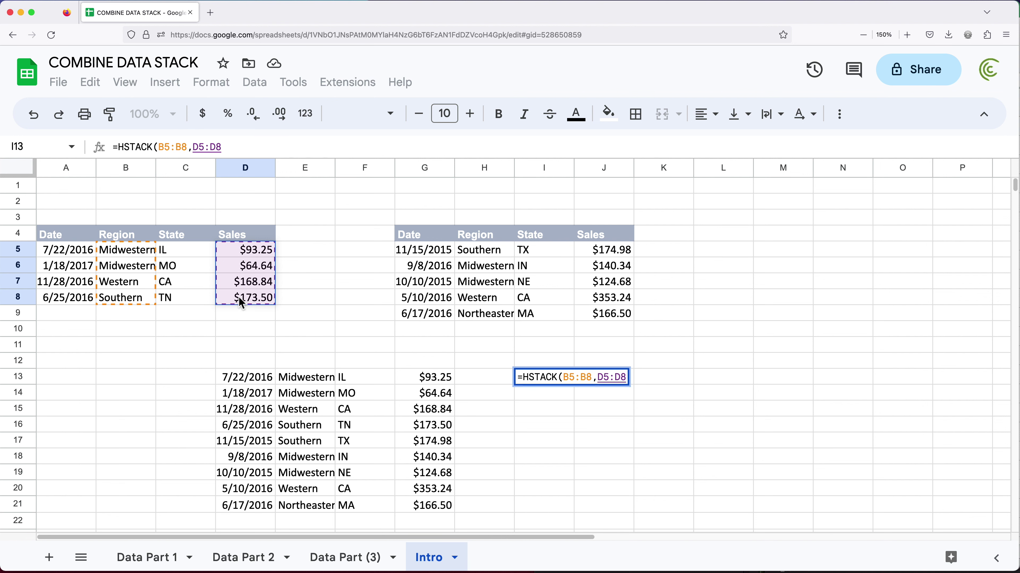
type(")")
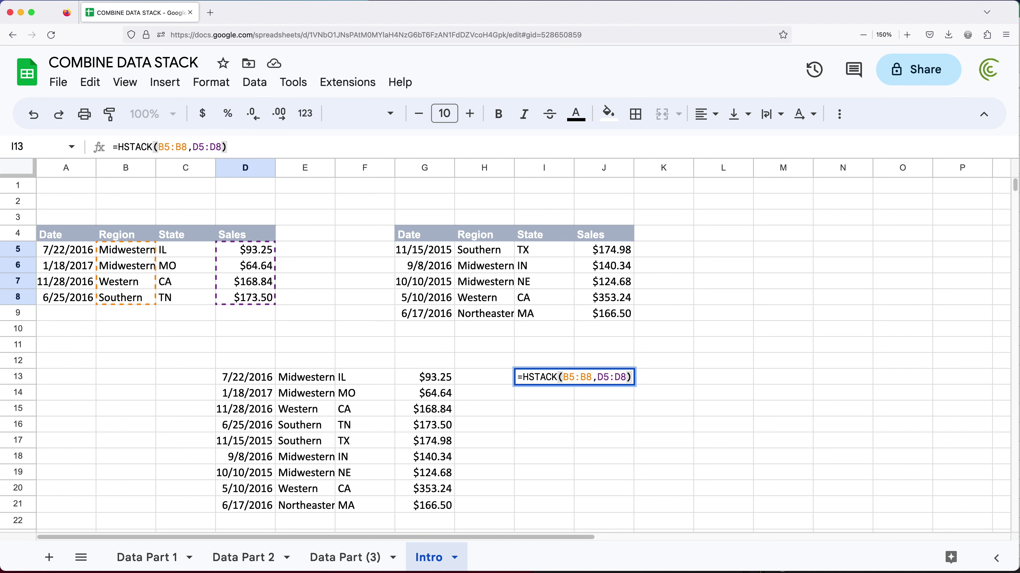
key("Return")
key("Up")
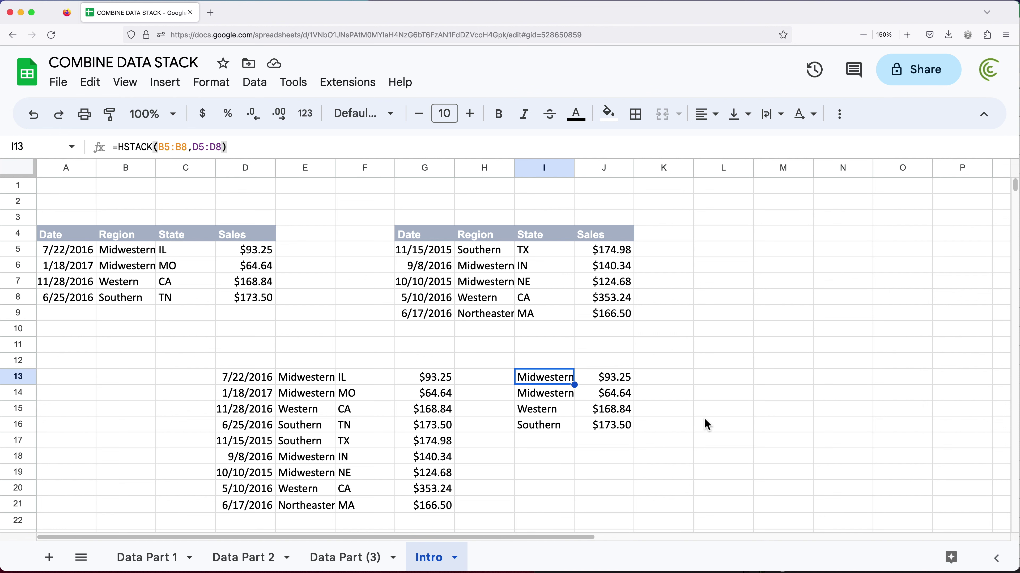
Combine the second table's Region and Sales columns side by side by entering =HSTACK(H5:H9,J5:J9) in cell L13.
left_click(745, 387)
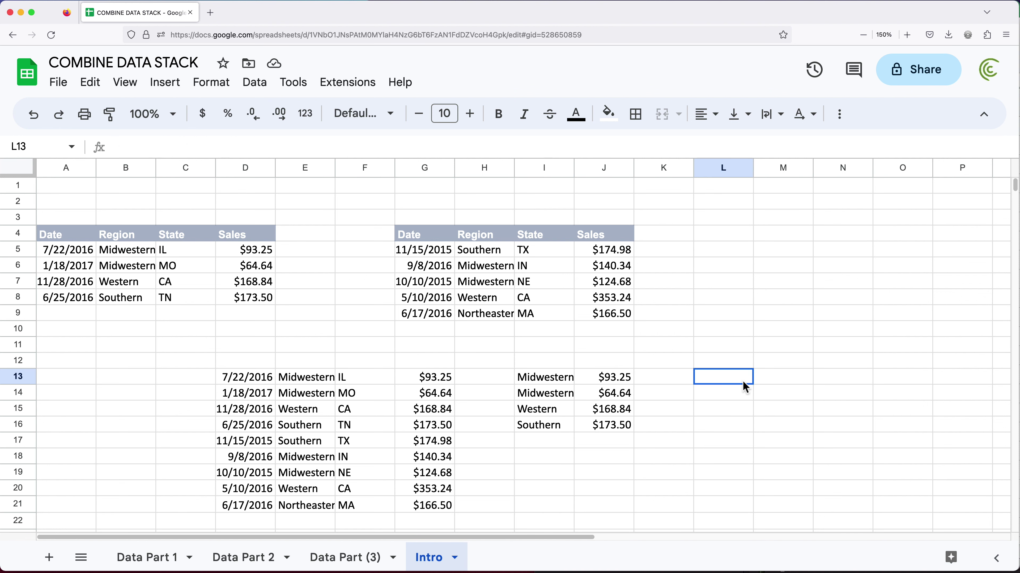
type("=HSTACK(")
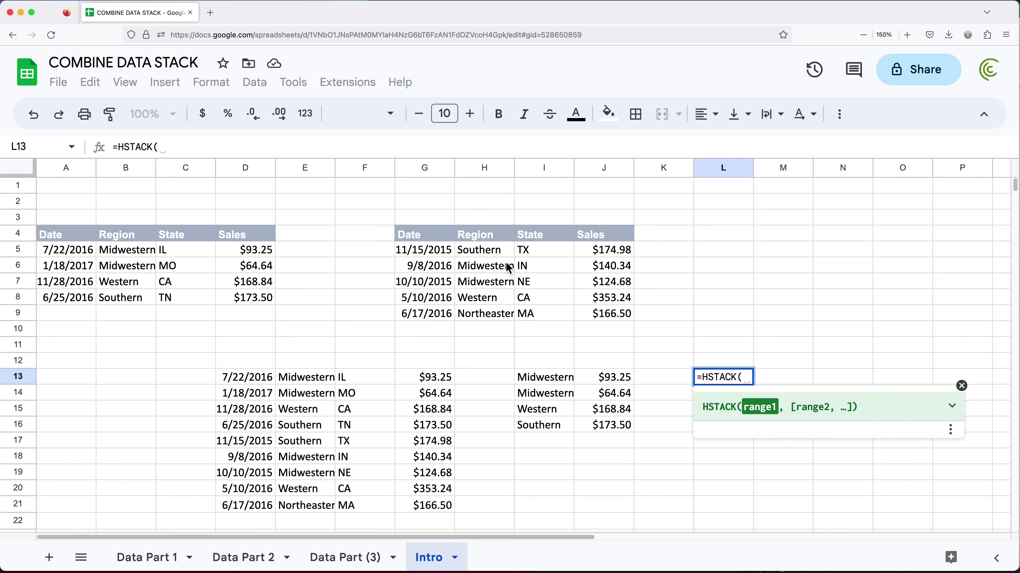
left_click_drag(484, 250, 488, 318)
type(",")
left_click_drag(602, 250, 593, 311)
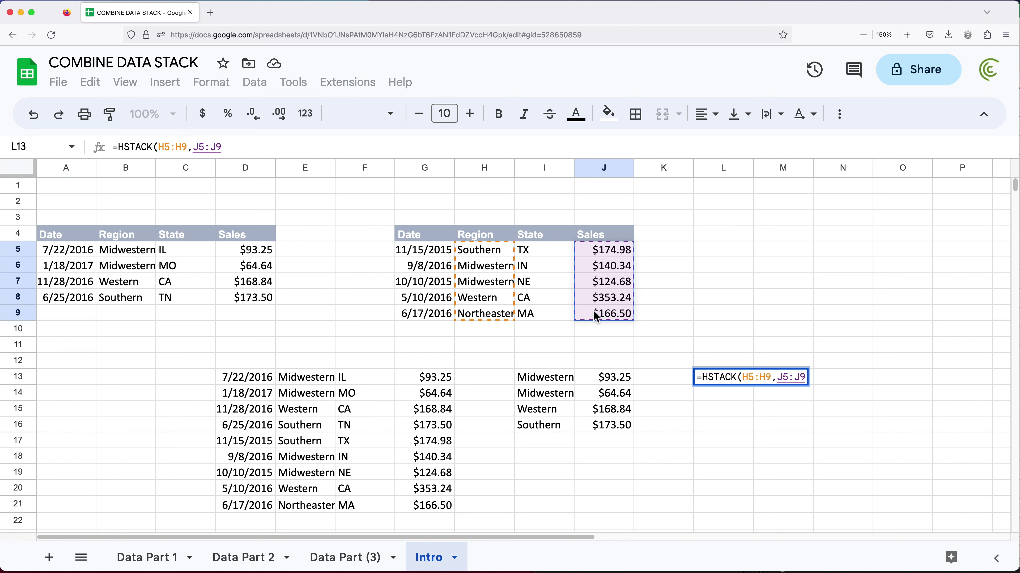
key("Return")
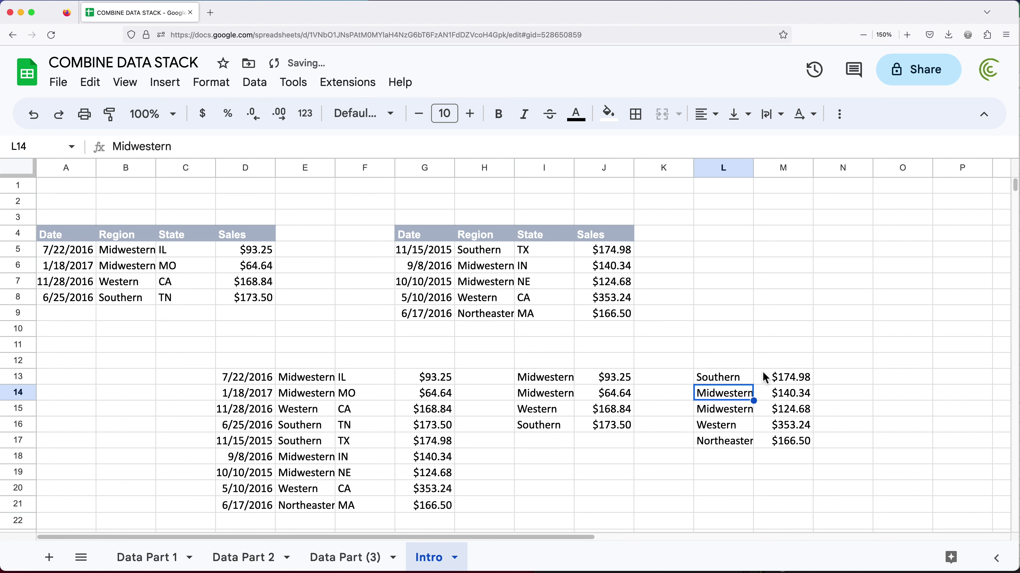
left_click_drag(551, 378, 639, 424)
left_click_drag(726, 378, 777, 438)
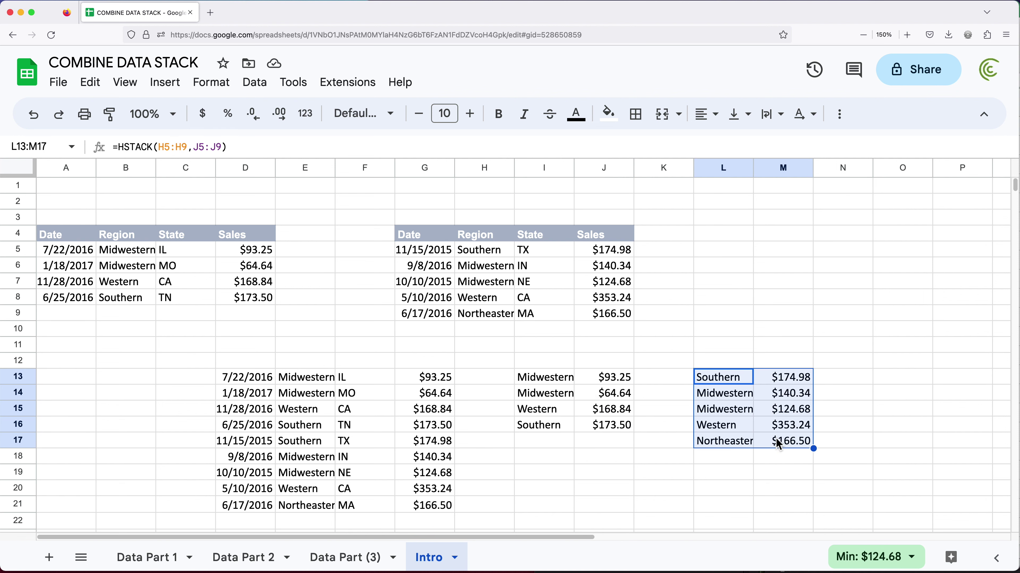
Copy the HSTACK expression without its equals sign from cell L13, and clear that cell.
left_click(725, 383)
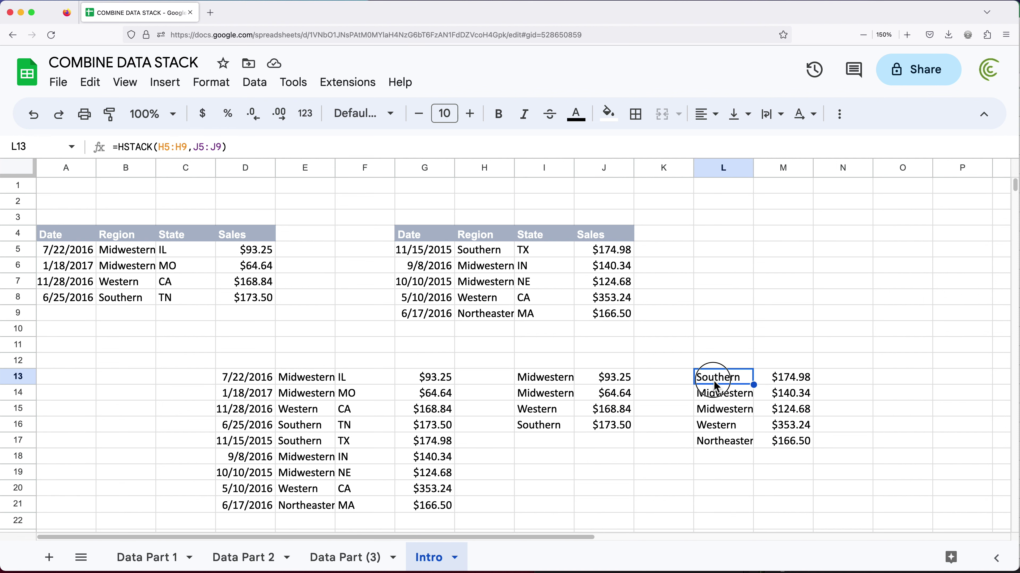
double_click(715, 381)
left_click(709, 378)
left_click_drag(710, 378, 829, 379)
key("super+c")
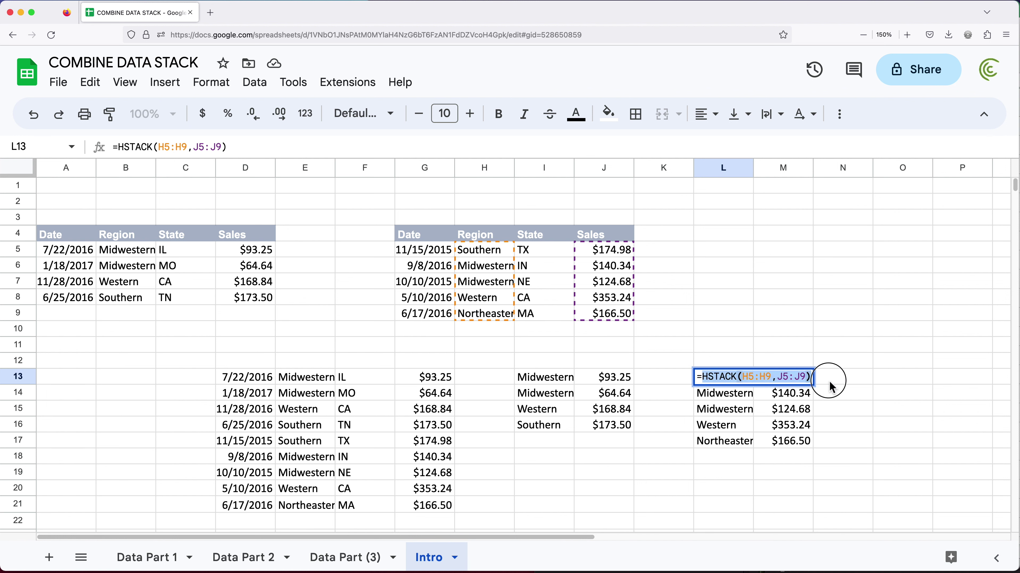
key("BackSpace")
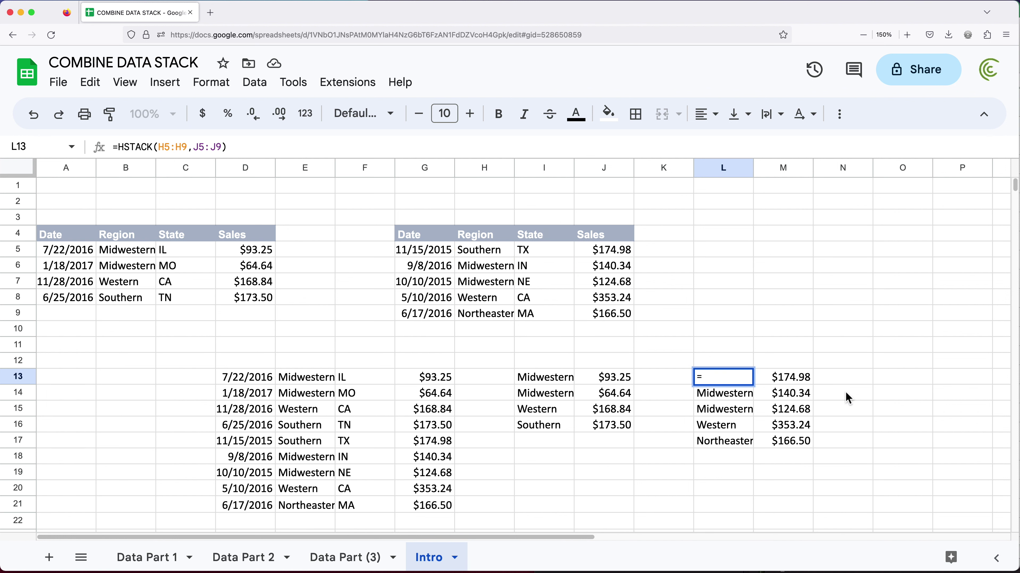
key("BackSpace")
key("Return")
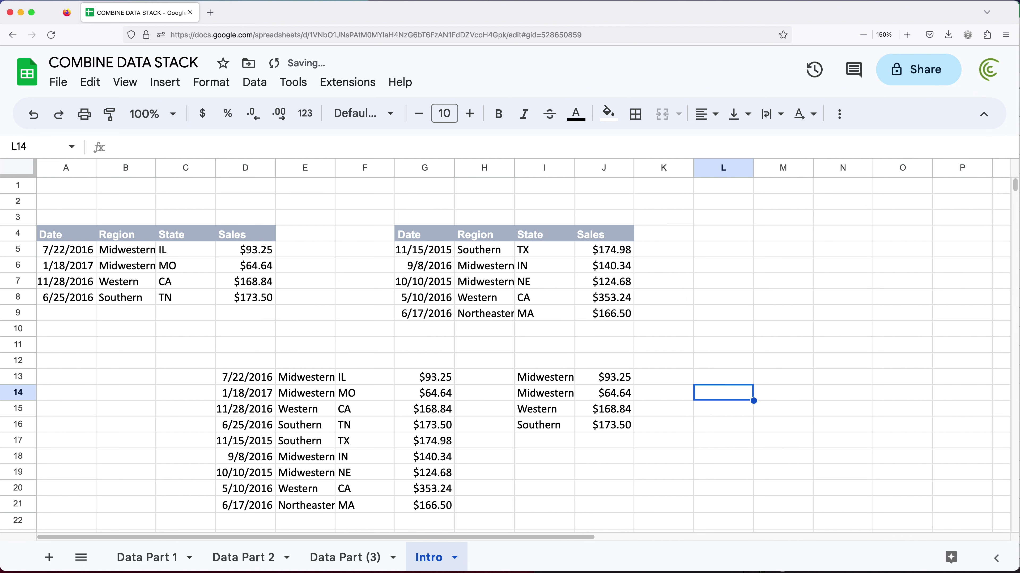
Wrap the I13 formula in VSTACK and paste the copied expression as second range: =VSTACK(HSTACK(B5:B8,D5:D8),HSTACK(H5:H9,J5:J9)).
double_click(557, 382)
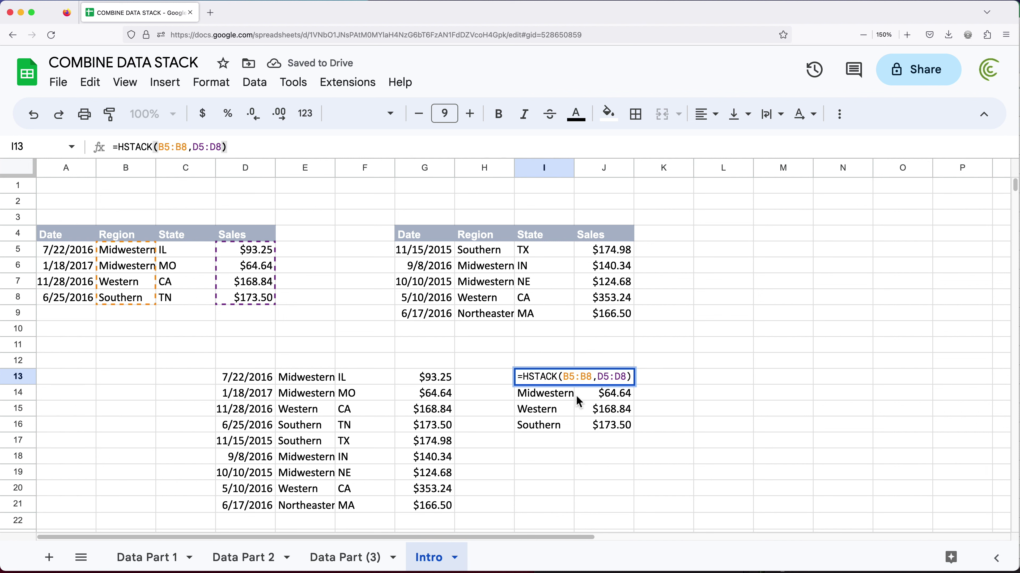
type("VSTA")
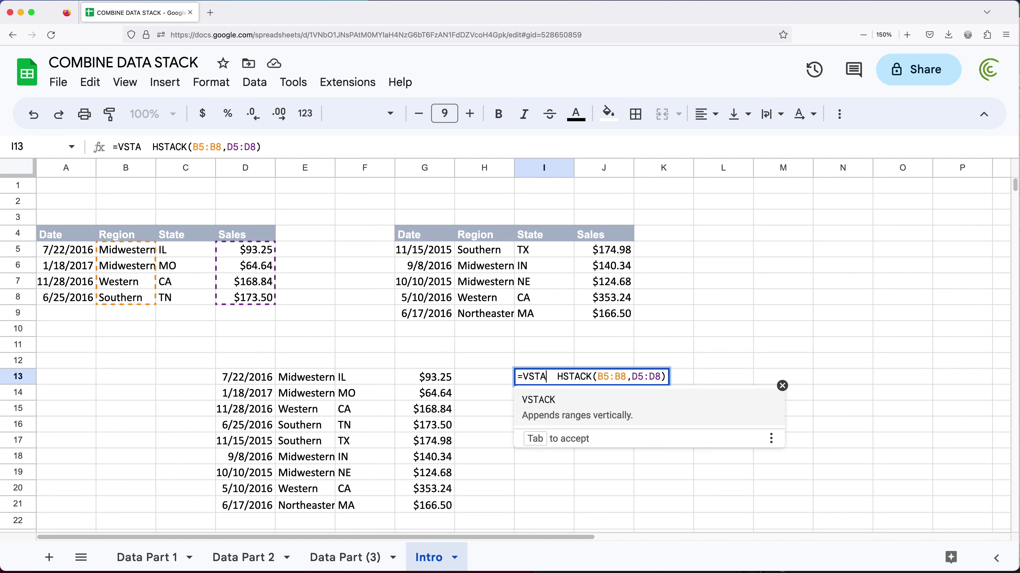
key("Tab")
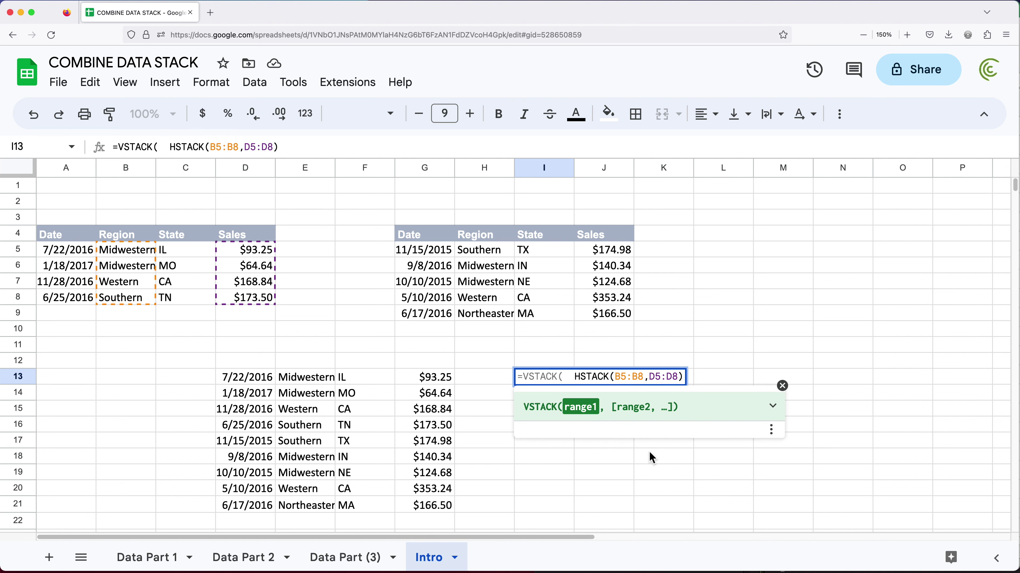
key("Delete")
key("Delete")
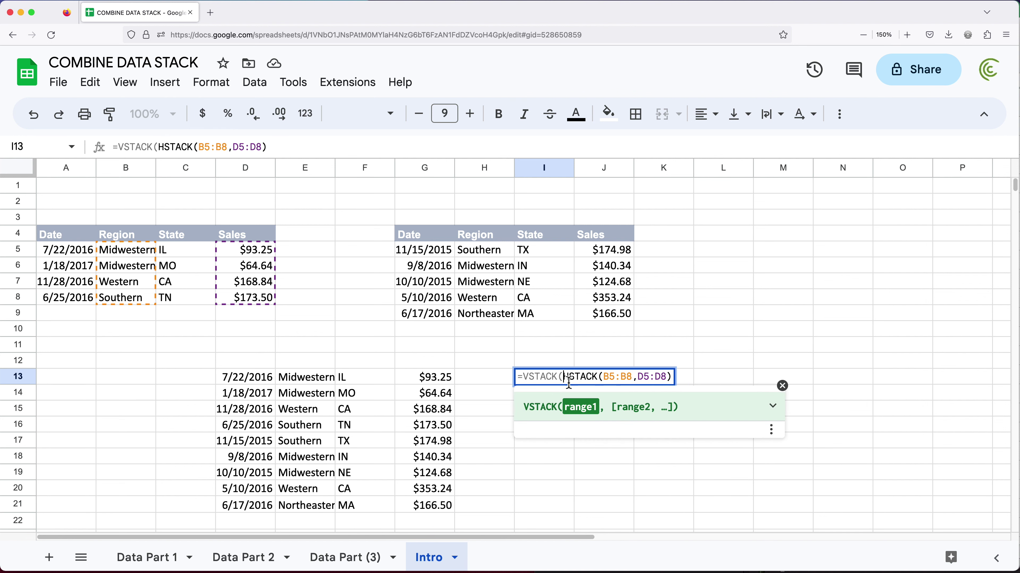
key("End")
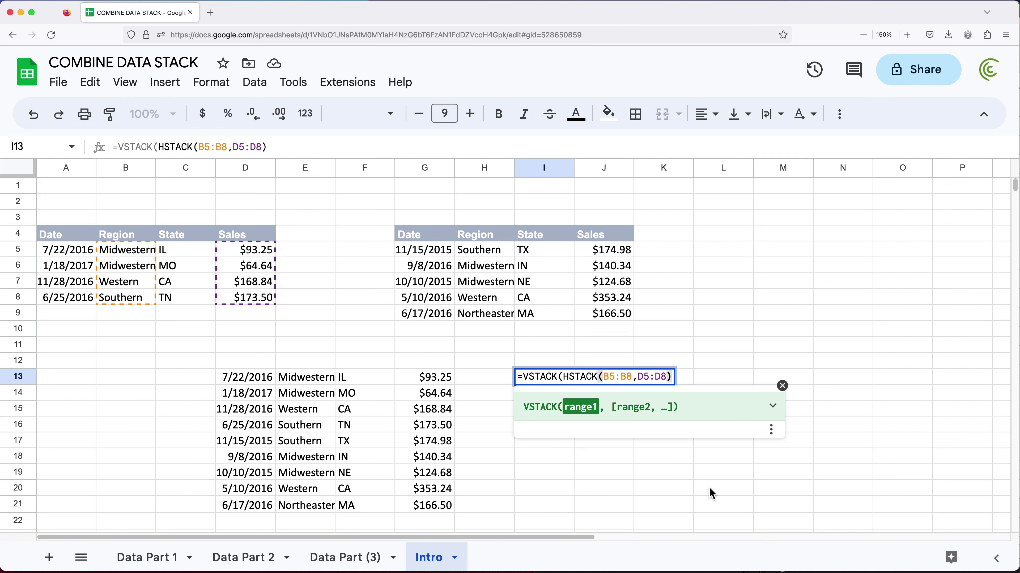
type(",")
key("super+v")
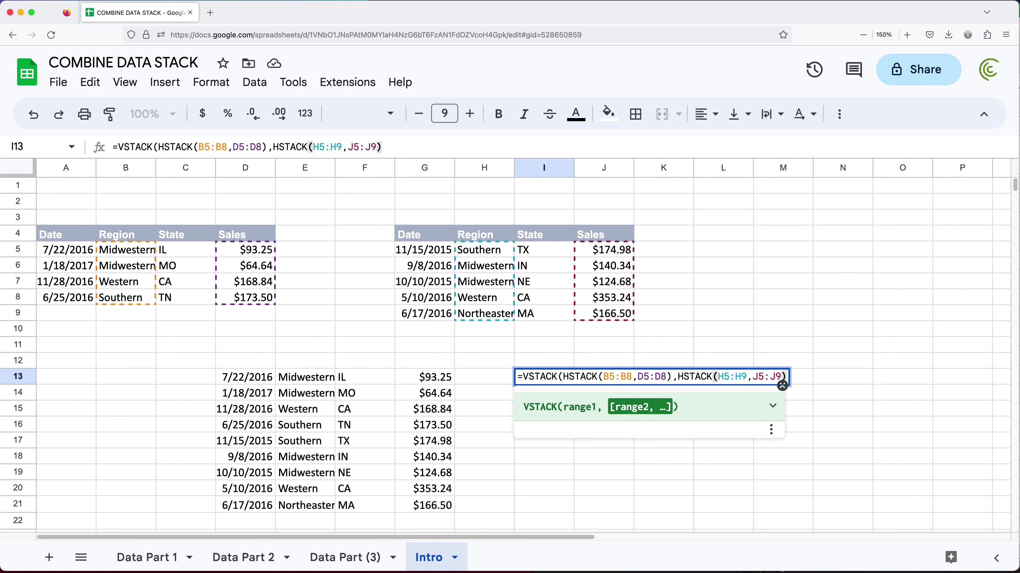
type(")")
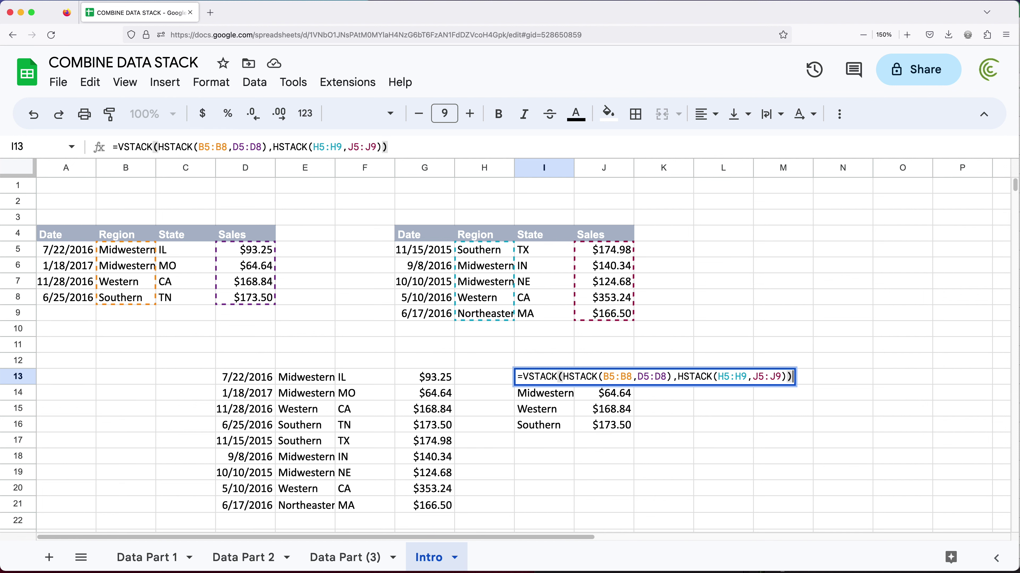
key("Return")
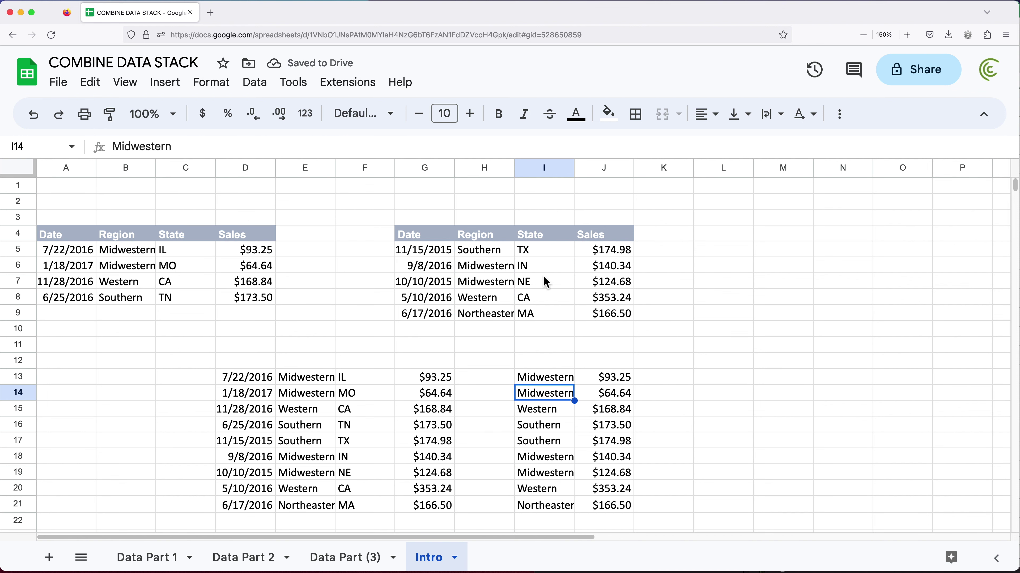
Add the first table's State column C5:C8 as the third range of the first HSTACK in the I13 formula.
left_click(552, 383)
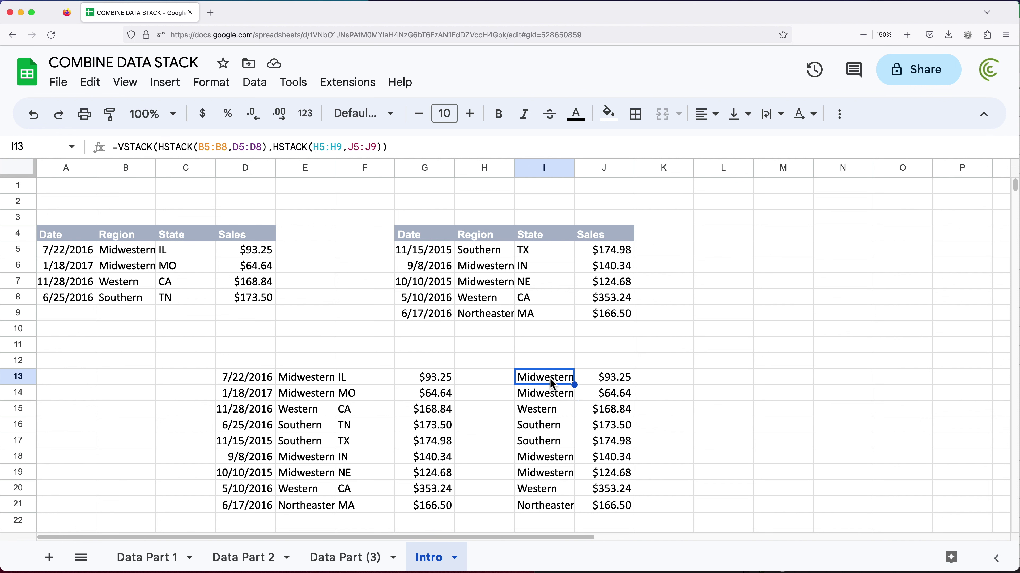
double_click(553, 382)
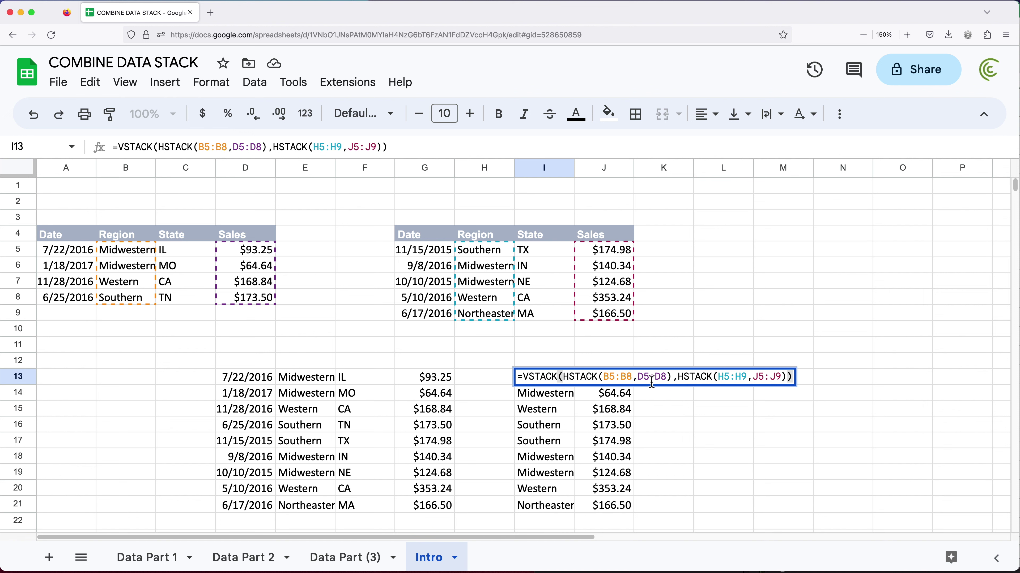
left_click(668, 380)
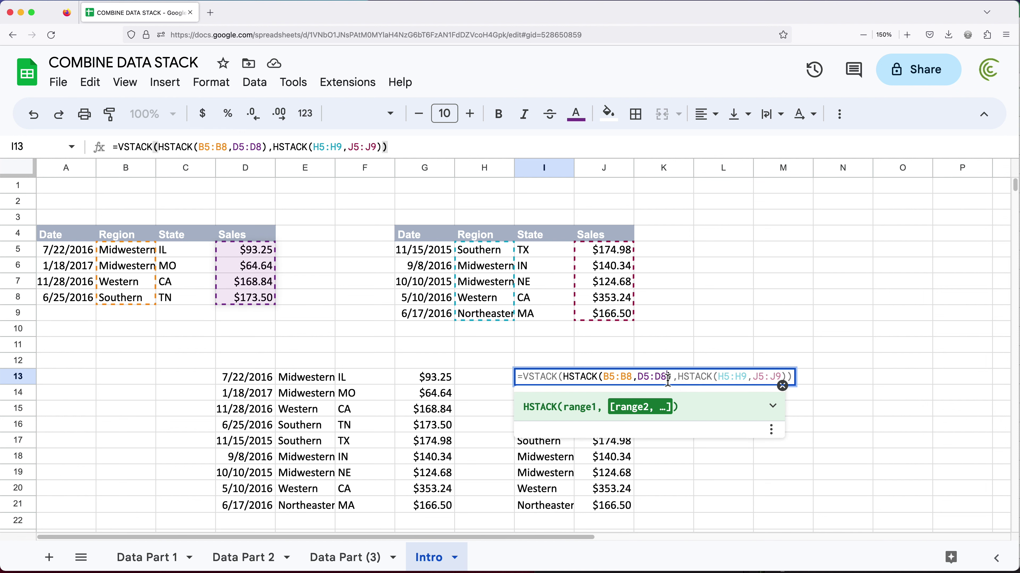
type(",")
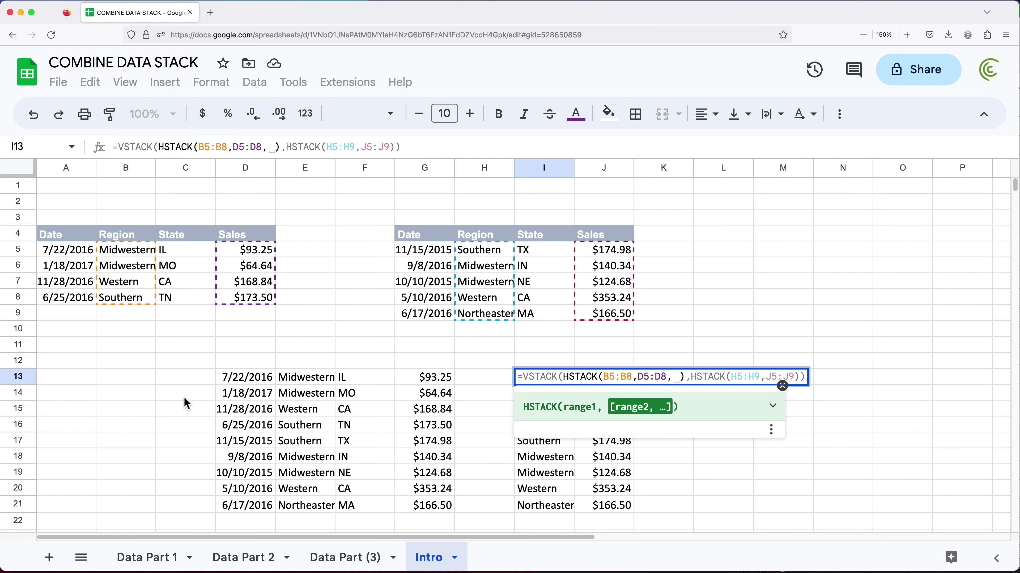
left_click_drag(183, 253, 185, 298)
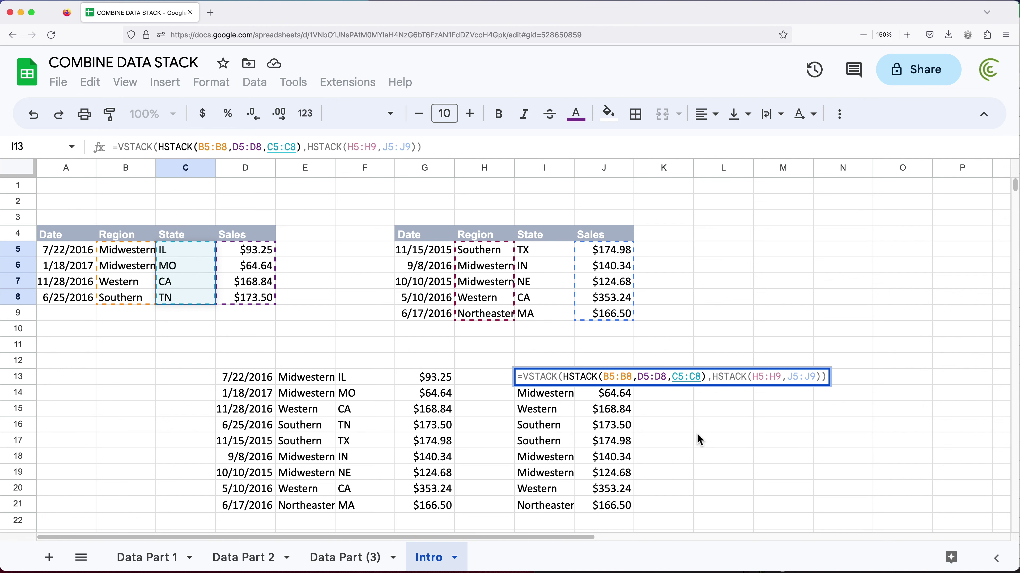
Add the second table's State column I5:I9 as the third range of the second HSTACK in I13 and commit the formula.
key("End")
key("Left")
key("Left")
type(",")
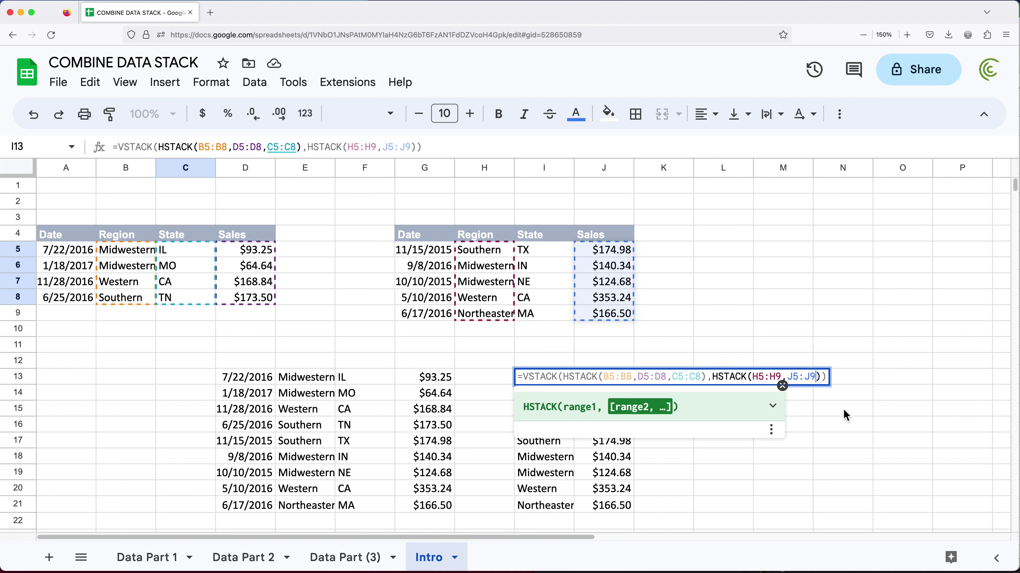
left_click_drag(547, 246, 542, 316)
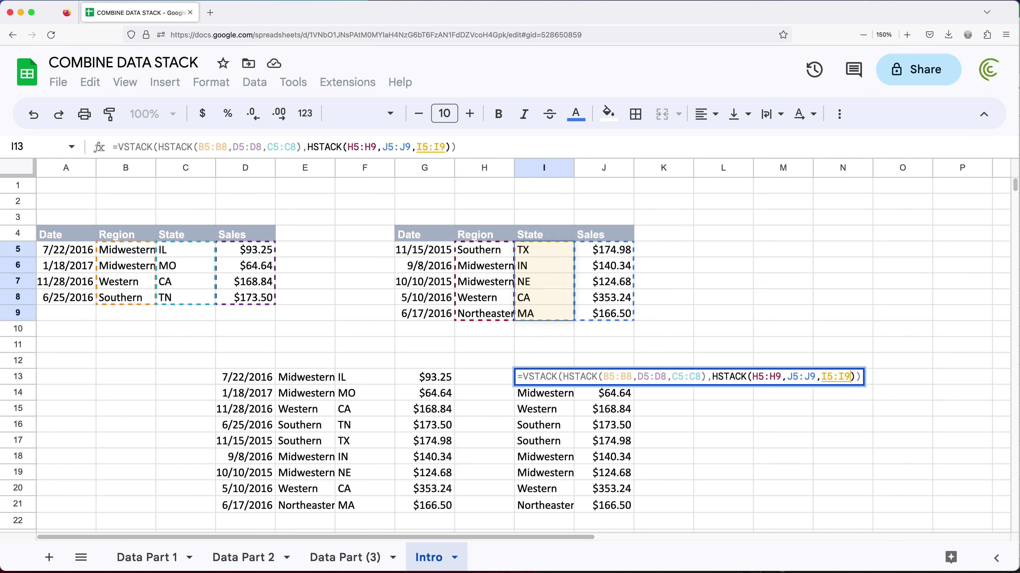
key("Return")
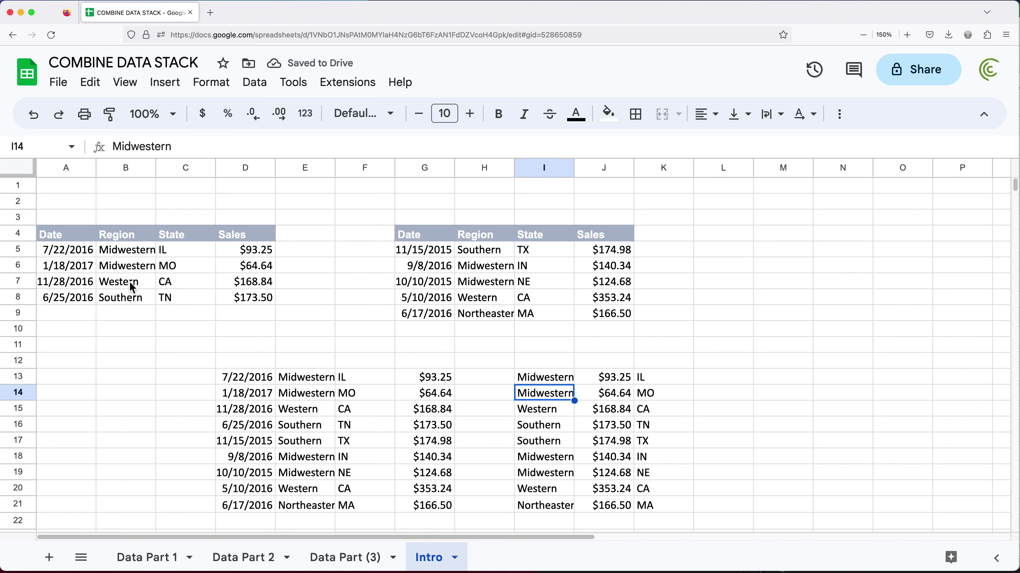
double_click(547, 375)
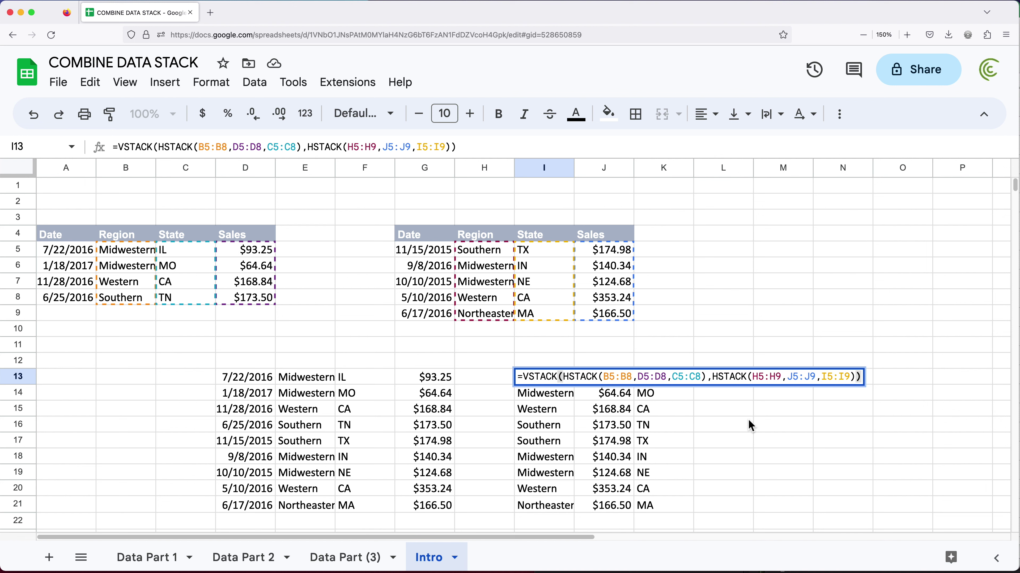
key("Return")
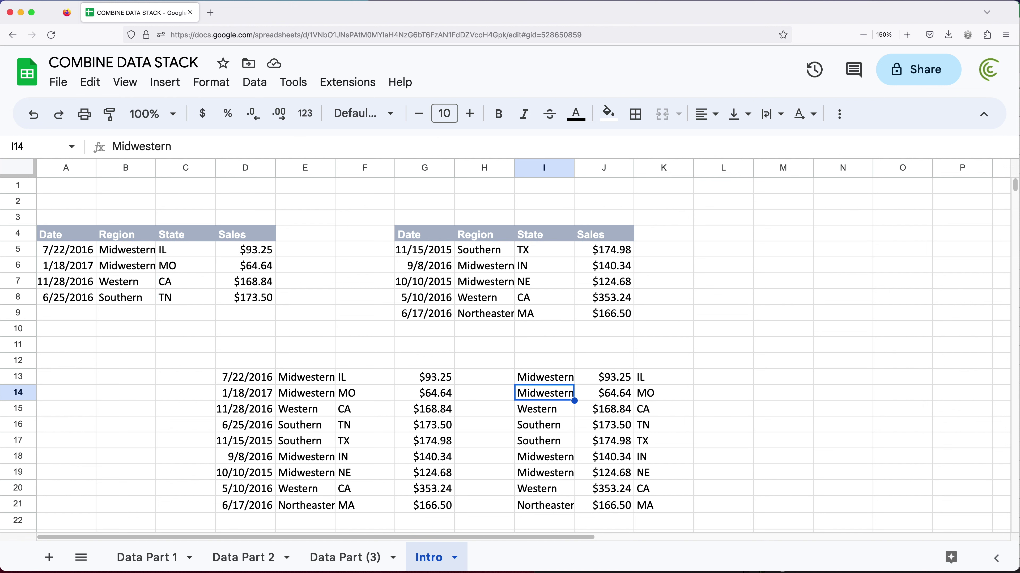
Stack both tables vertically with an array expression by entering ={A5:D8;G5:J9} in cell M13.
left_click(780, 380)
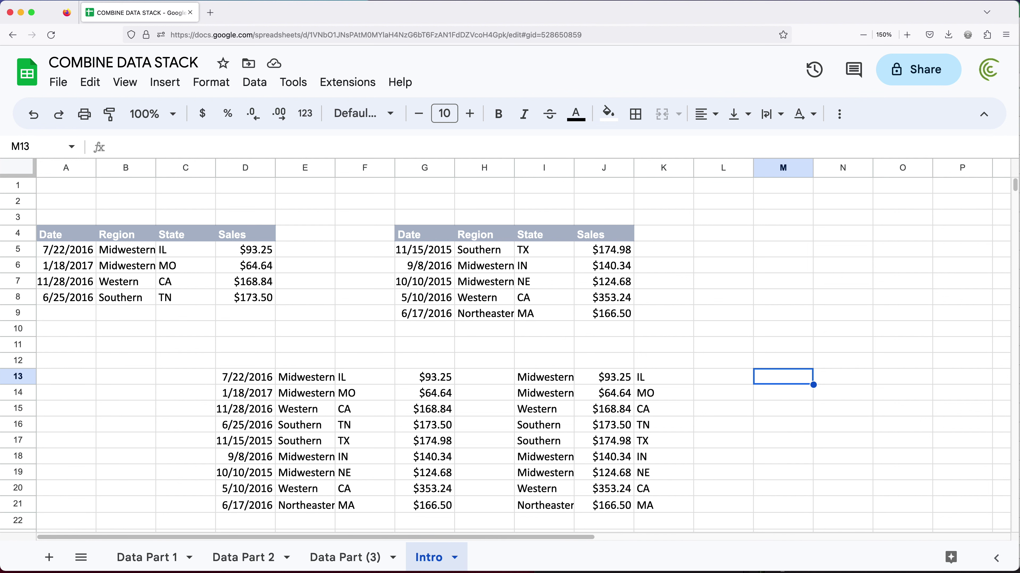
type("={A5:C6")
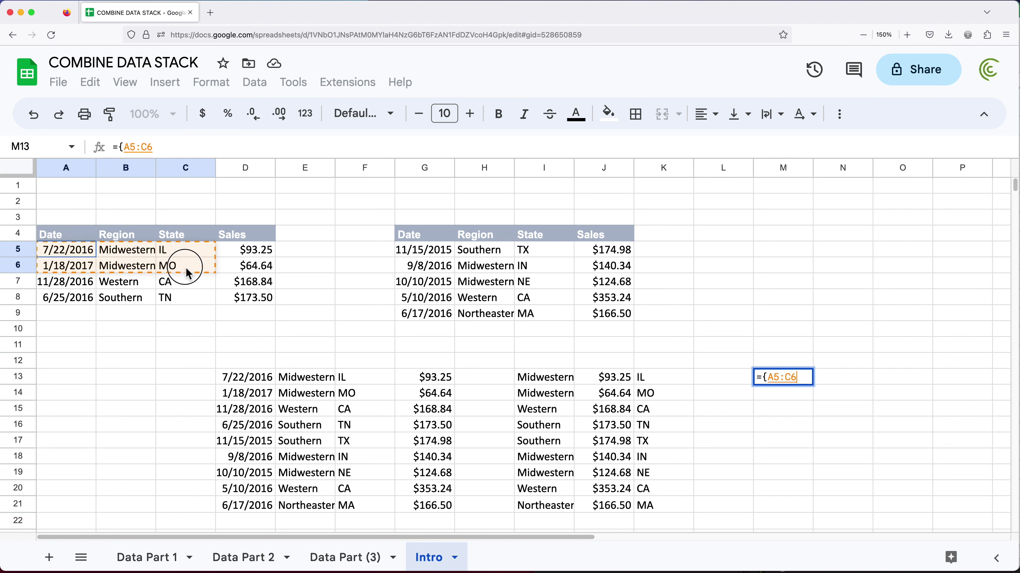
left_click_drag(189, 274, 232, 308)
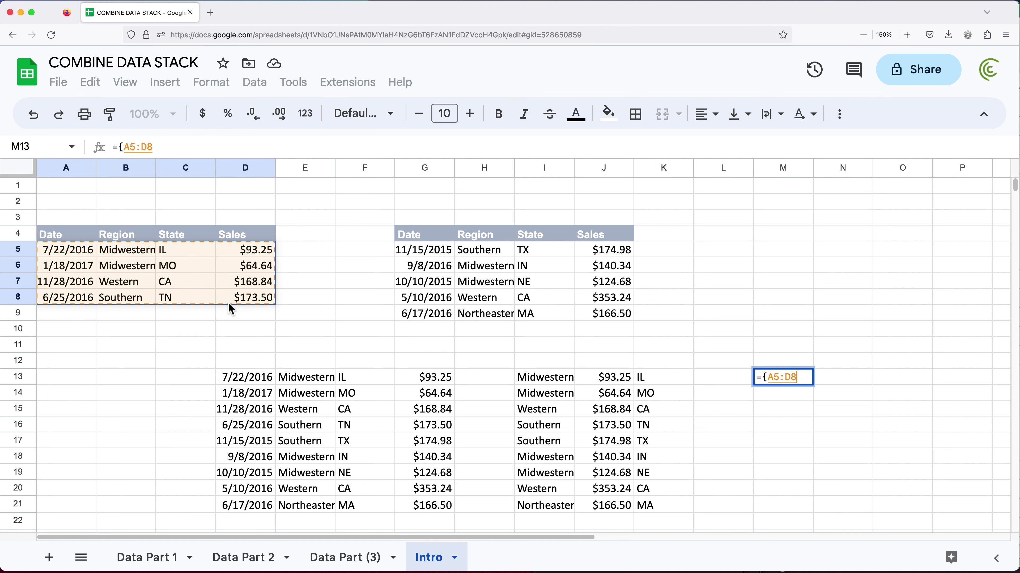
type(";")
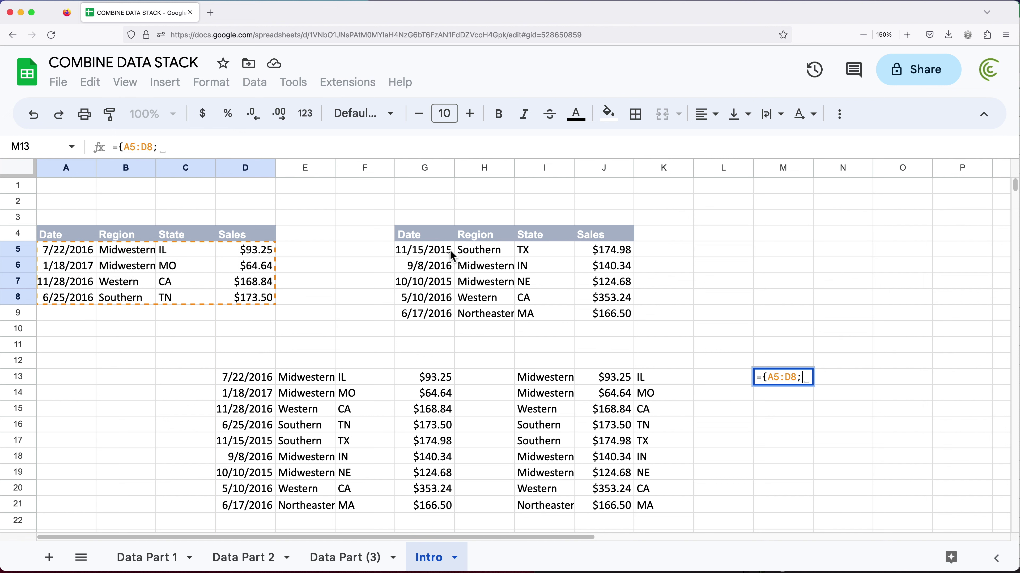
left_click_drag(449, 251, 618, 321)
type("}")
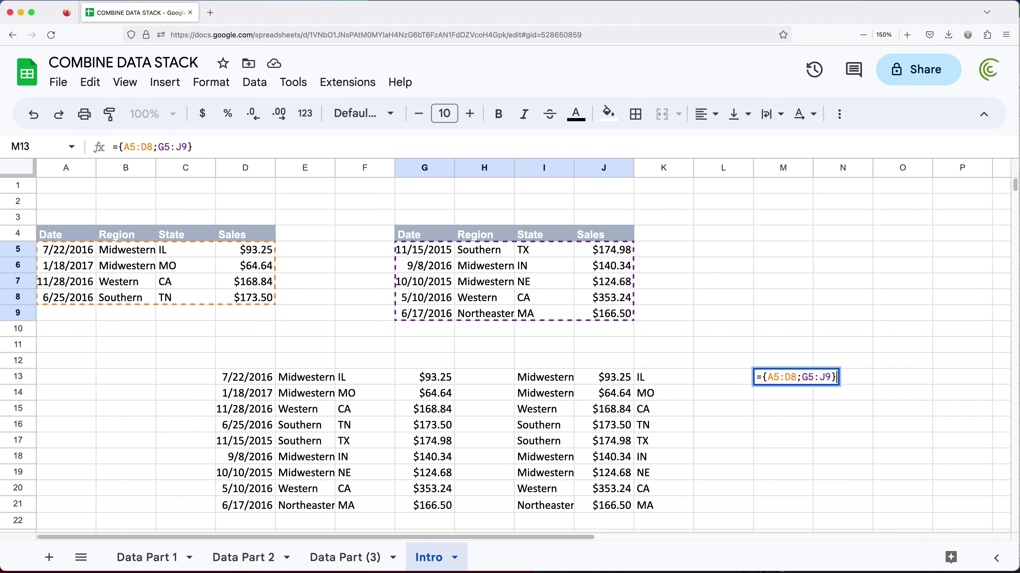
key("Return")
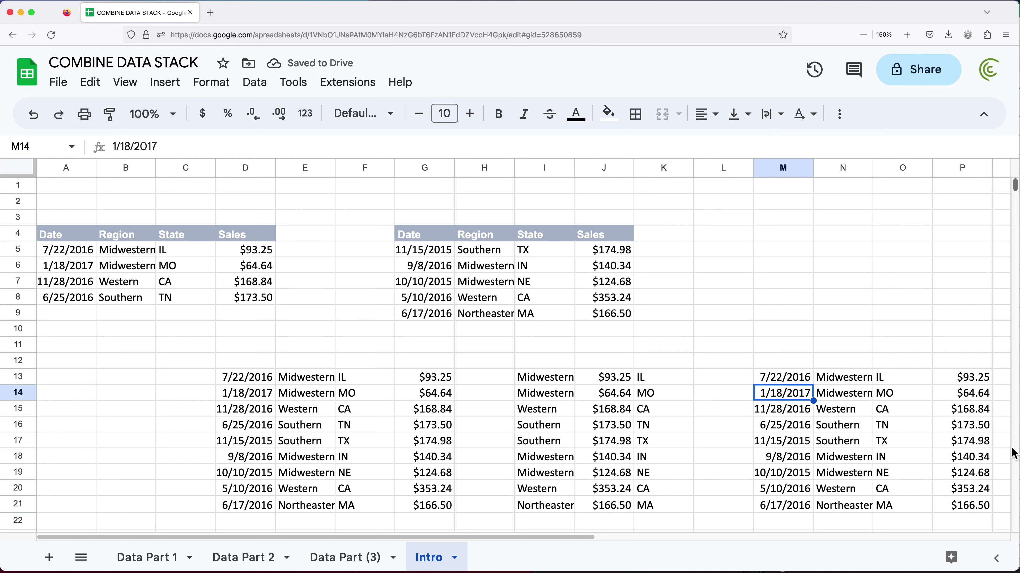
Delete the curly-brace array formula from cell M13.
left_click(785, 377)
double_click(785, 377)
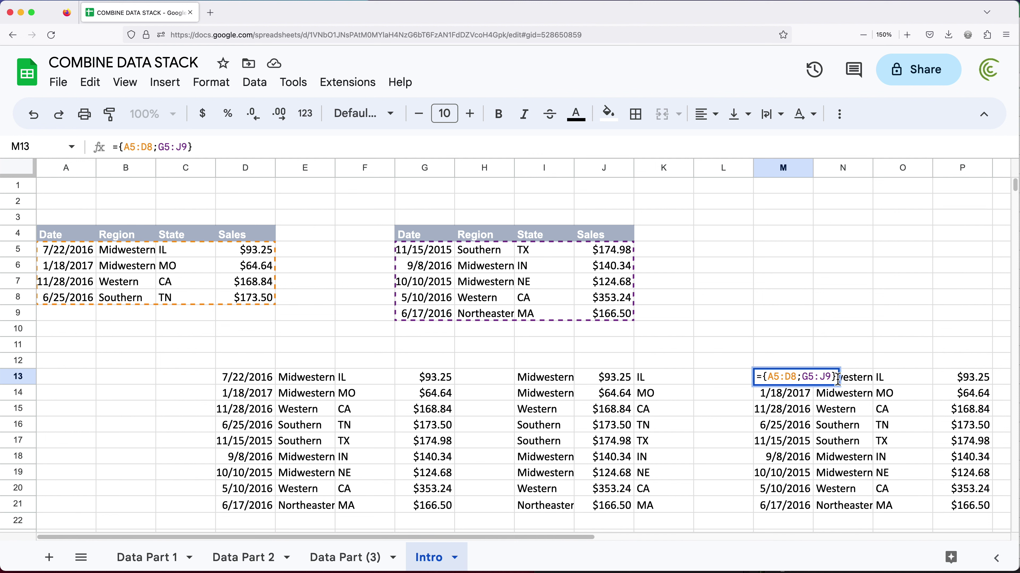
left_click_drag(830, 380, 740, 381)
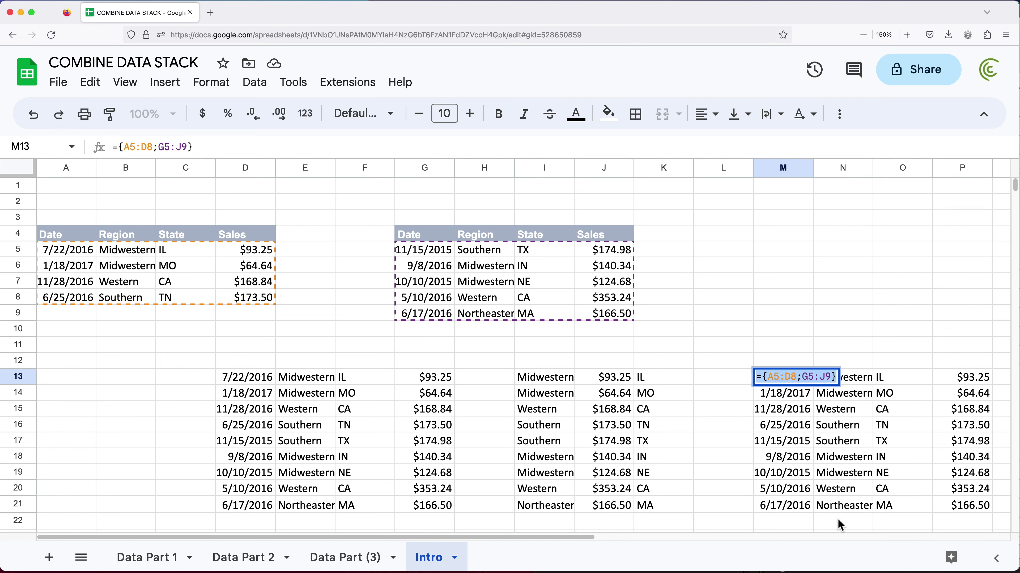
key("BackSpace")
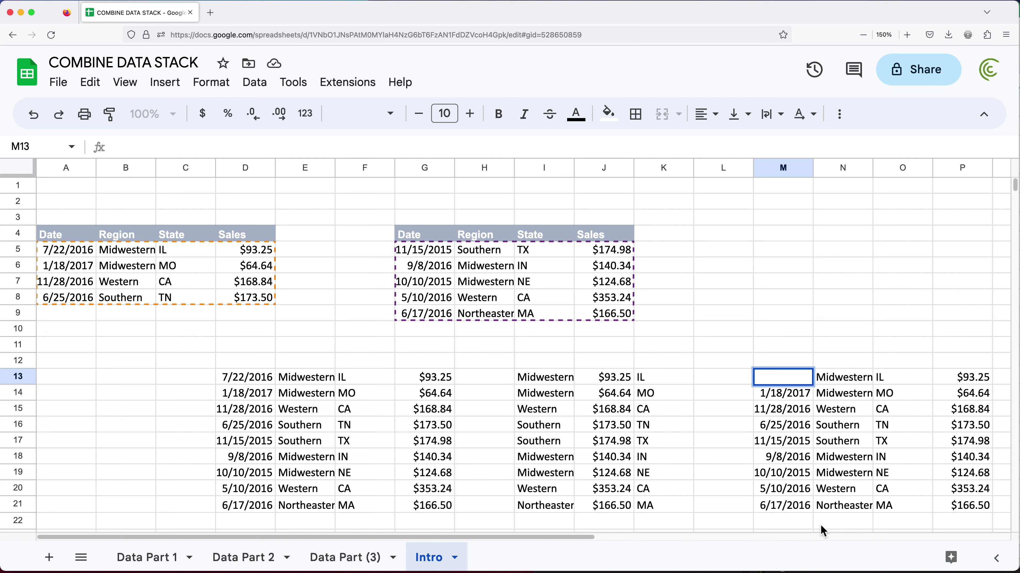
key("Return")
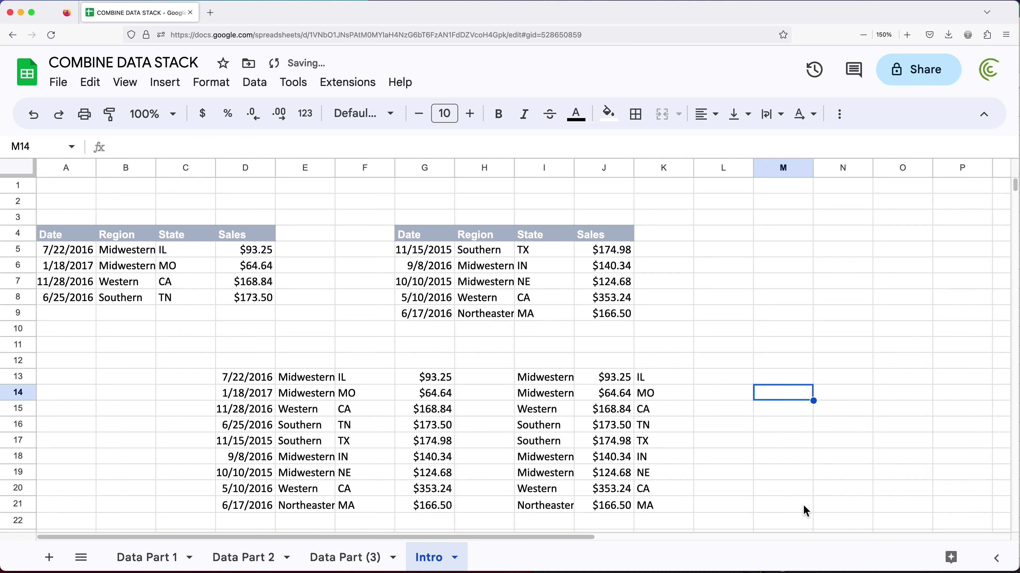
Replace the formula in I13 with =VSTACK(A5:D8,G5:I9), omitting the second table's Sales column.
left_click(551, 381)
key("Delete")
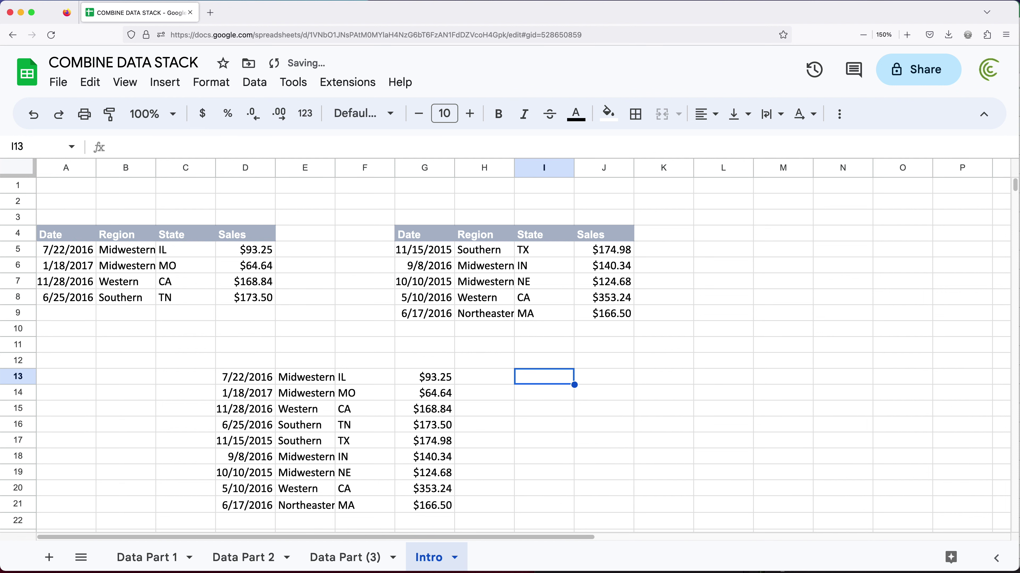
type("=")
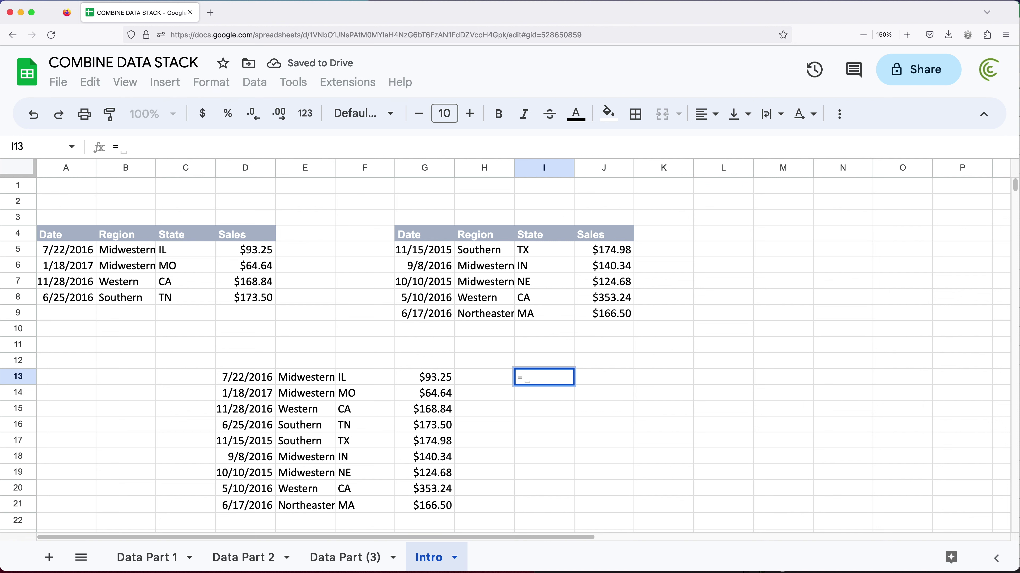
type("vst")
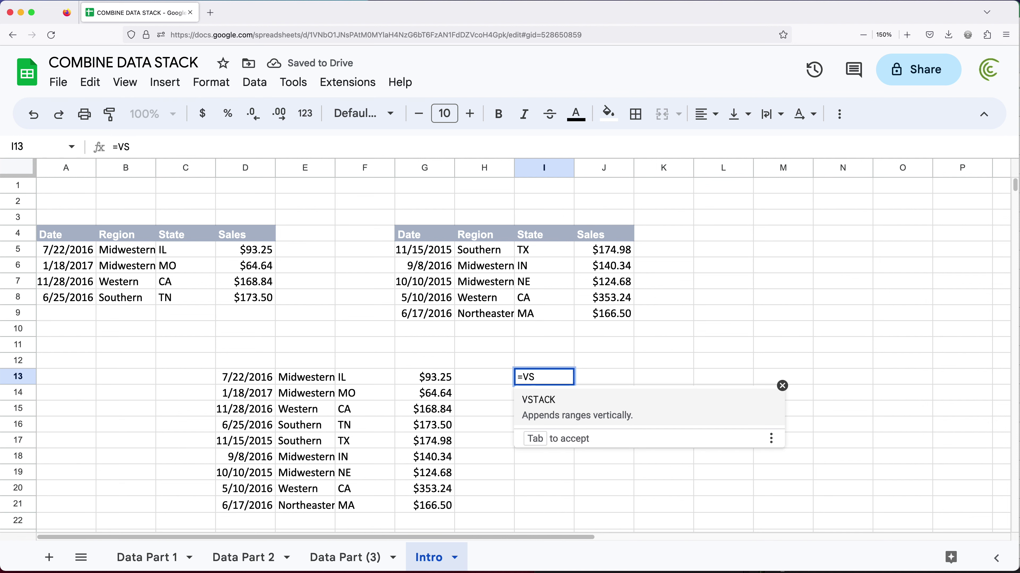
key("Tab")
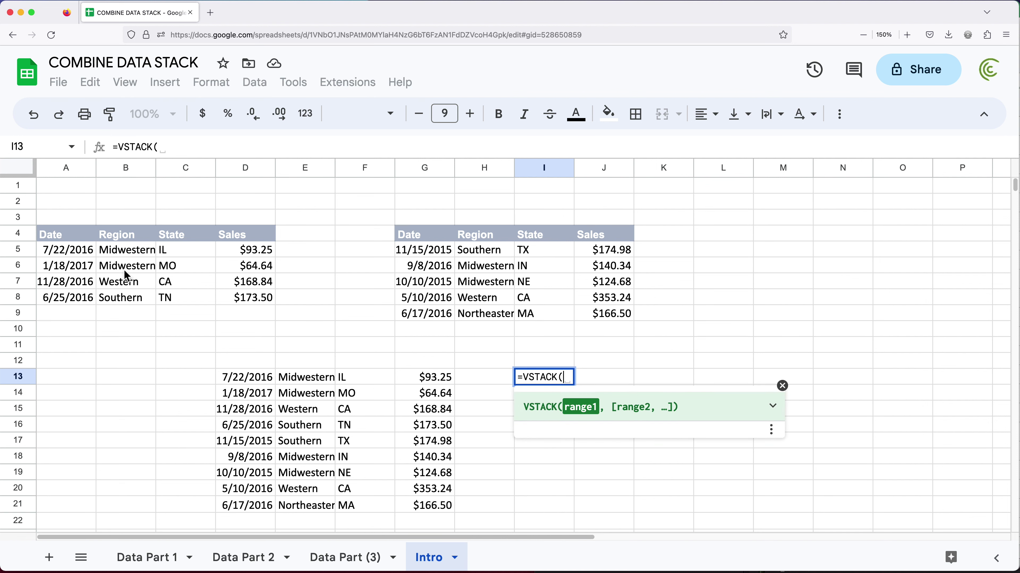
left_click_drag(84, 254, 251, 297)
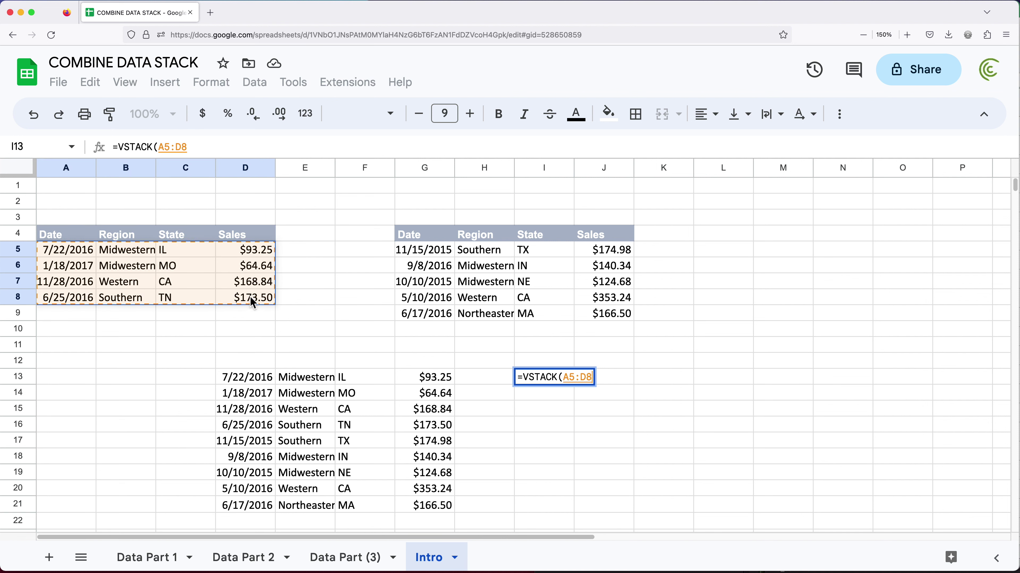
type(",")
left_click_drag(425, 251, 539, 319)
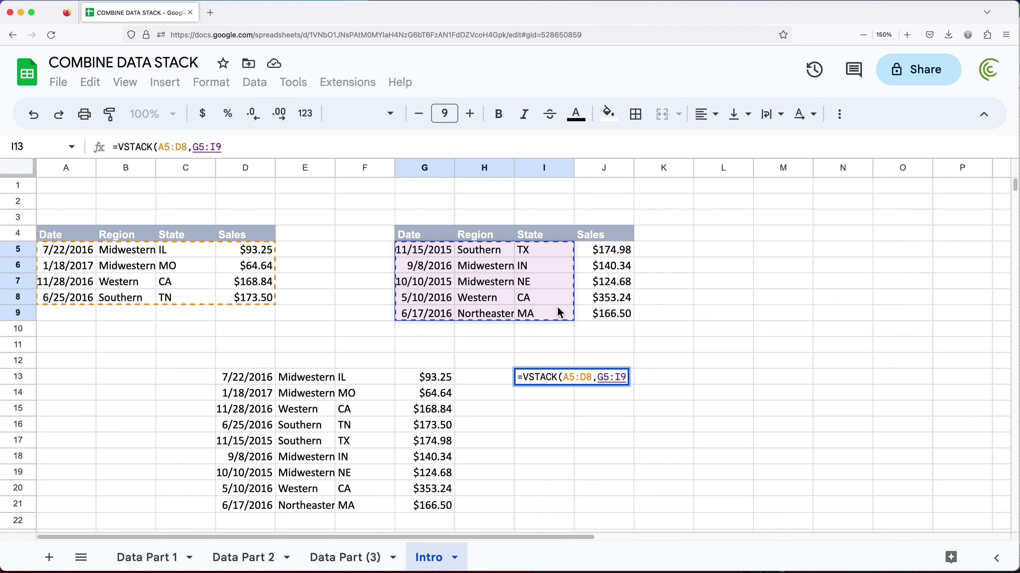
type(")")
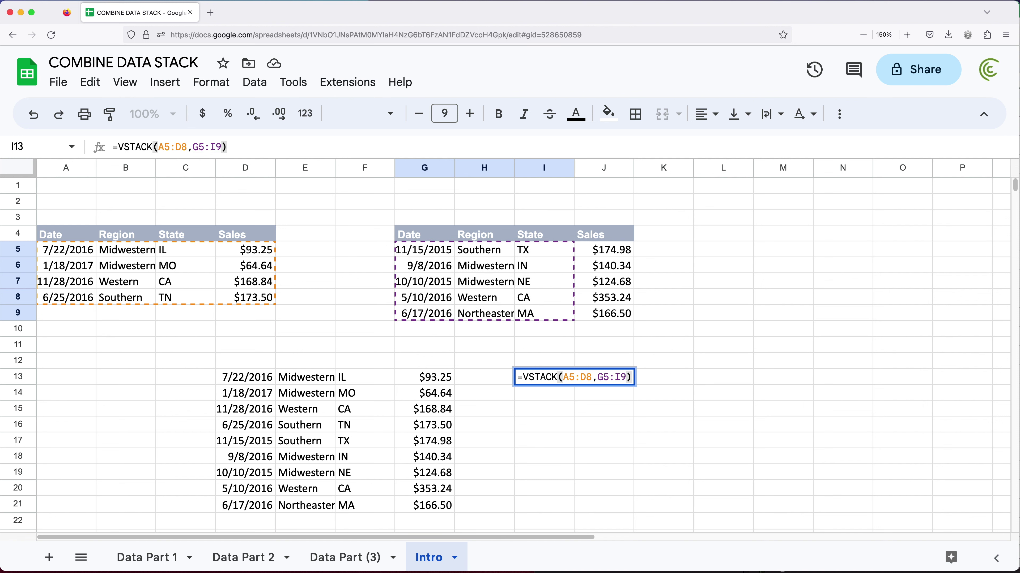
key("Return")
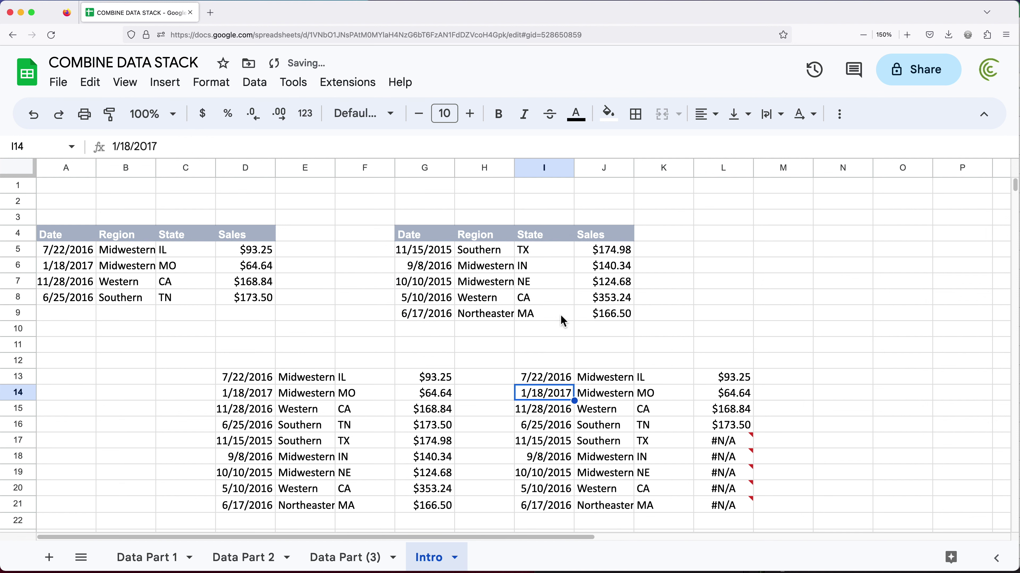
Wrap the VSTACK formula in I13 in IFERROR with 0 as the fallback, giving =IFERROR(VSTACK(A5:D8,G5:I9),0).
mouse_move(719, 452)
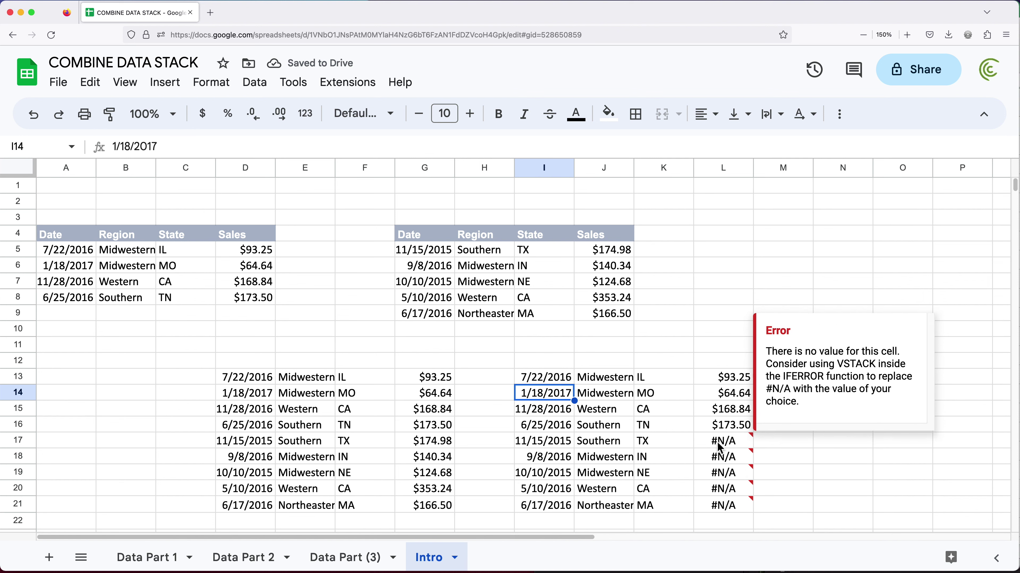
left_click_drag(721, 441, 715, 509)
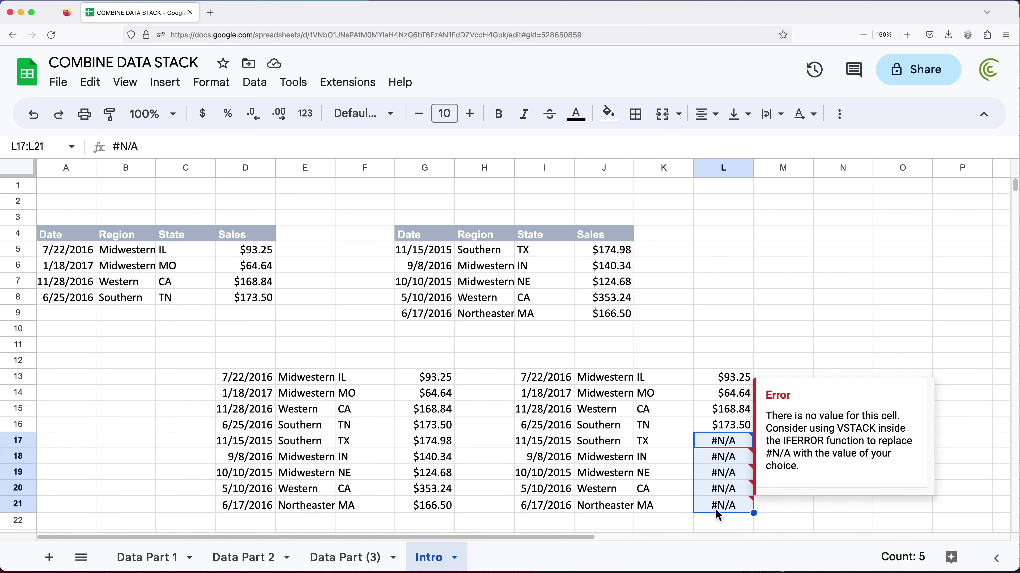
left_click(540, 381)
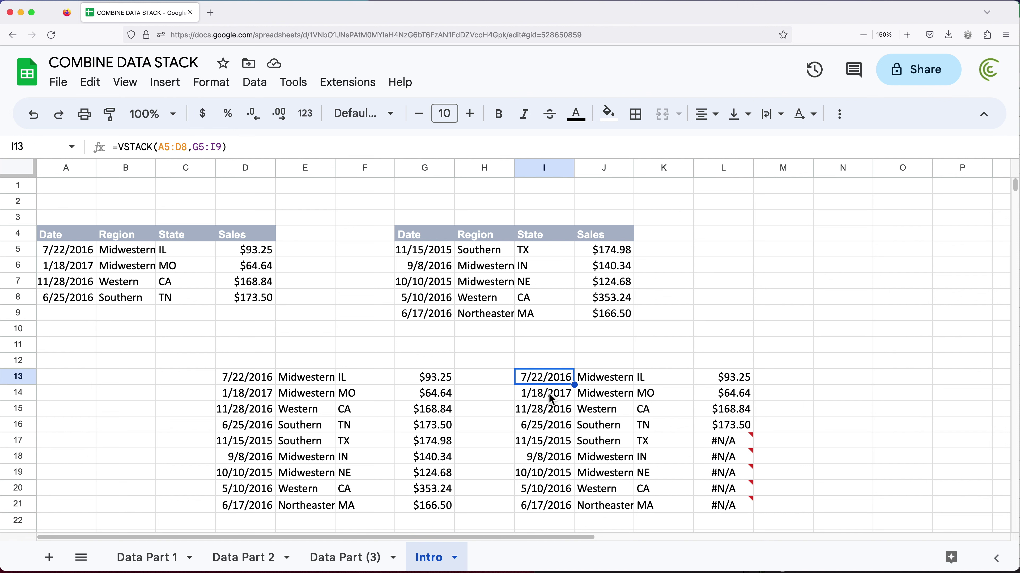
double_click(542, 381)
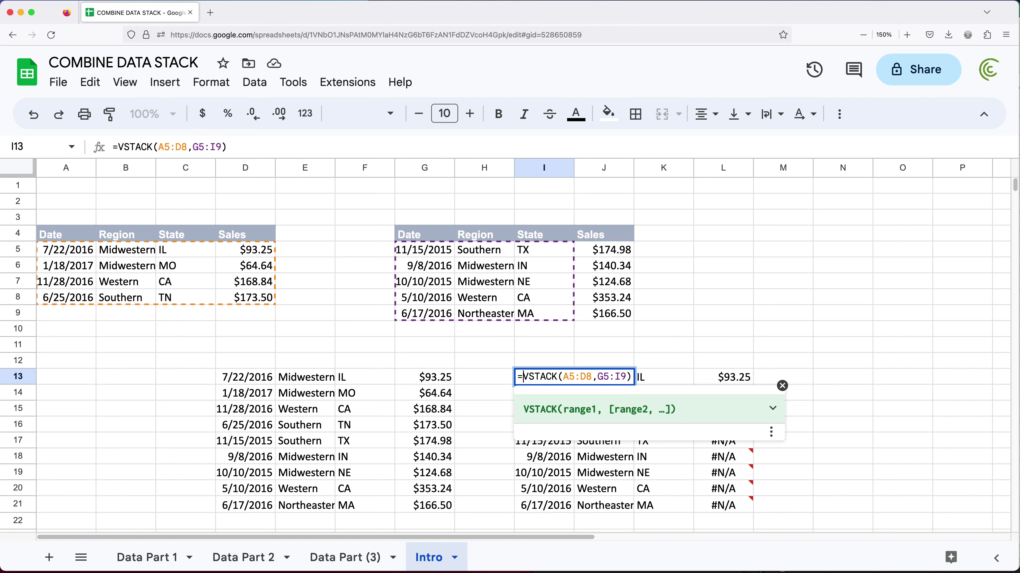
type("IFERROR(")
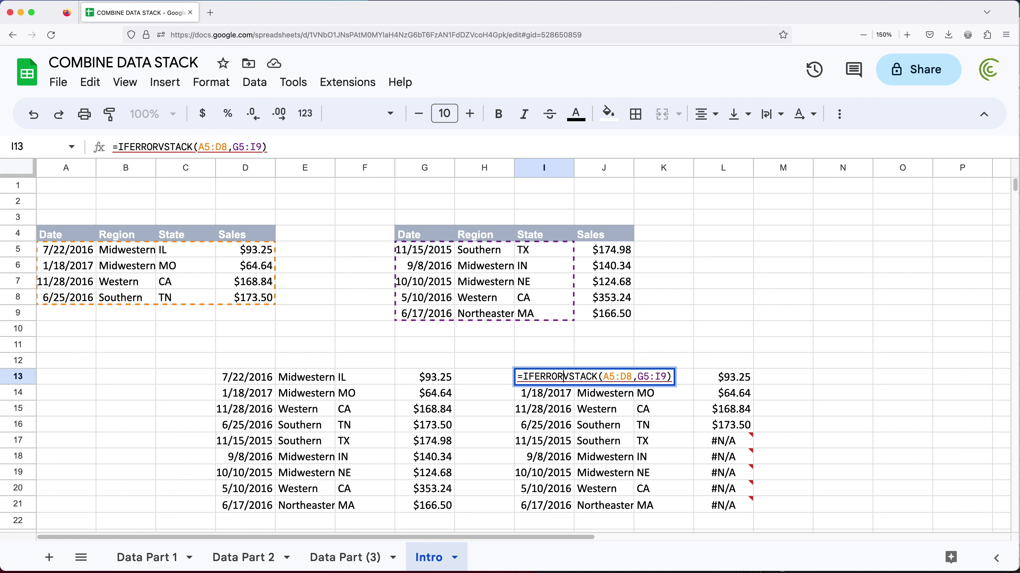
left_click(680, 385)
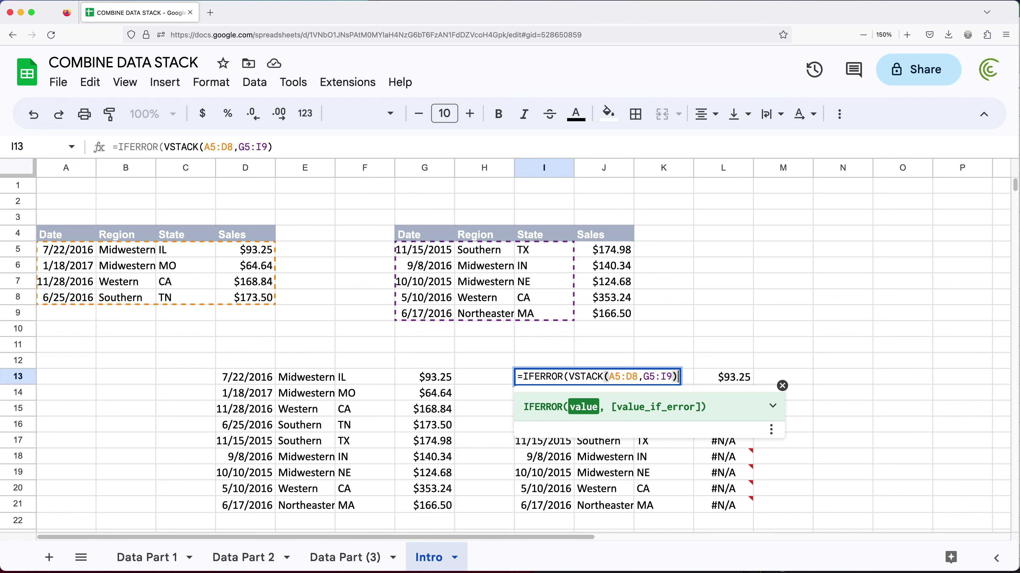
type(", ")
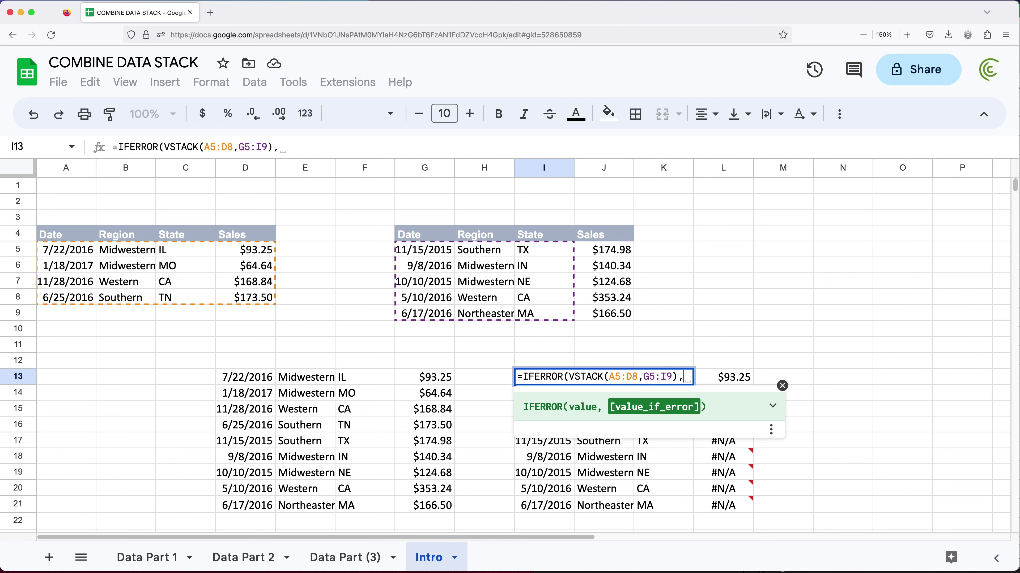
type("0")
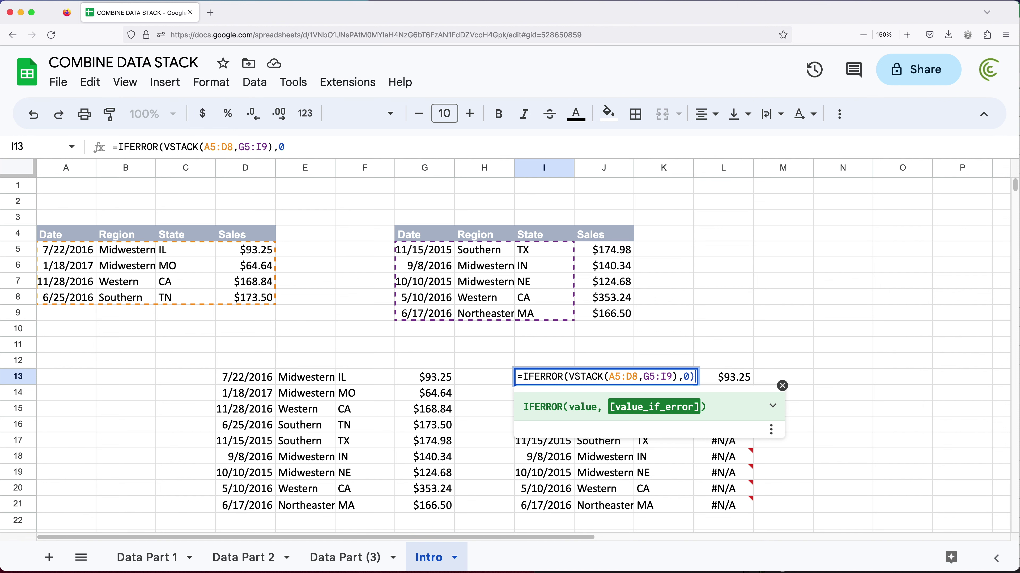
type(")")
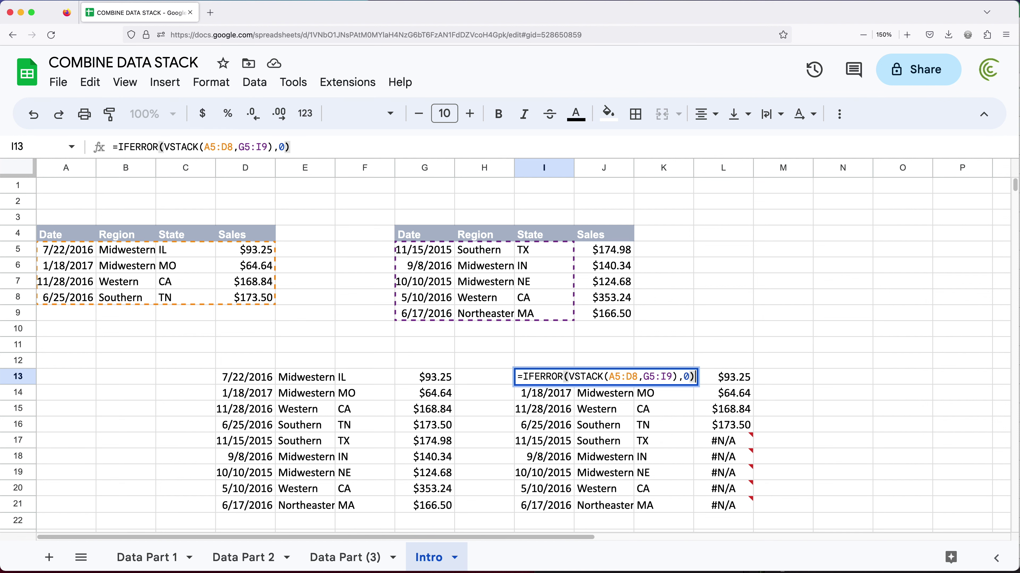
key("Return")
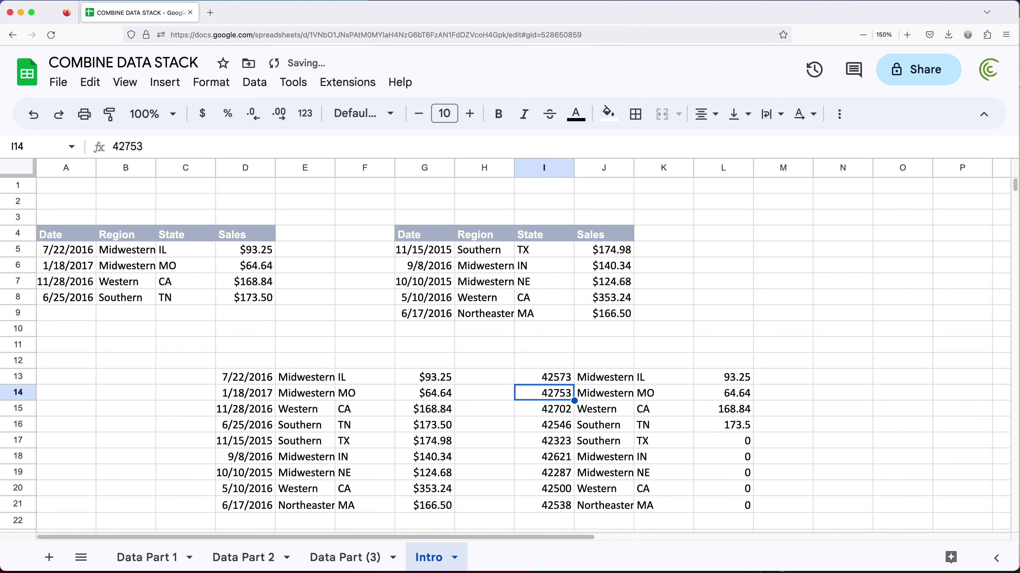
Apply the Date number format to the stacked date column I13:I21.
left_click_drag(738, 441, 739, 508)
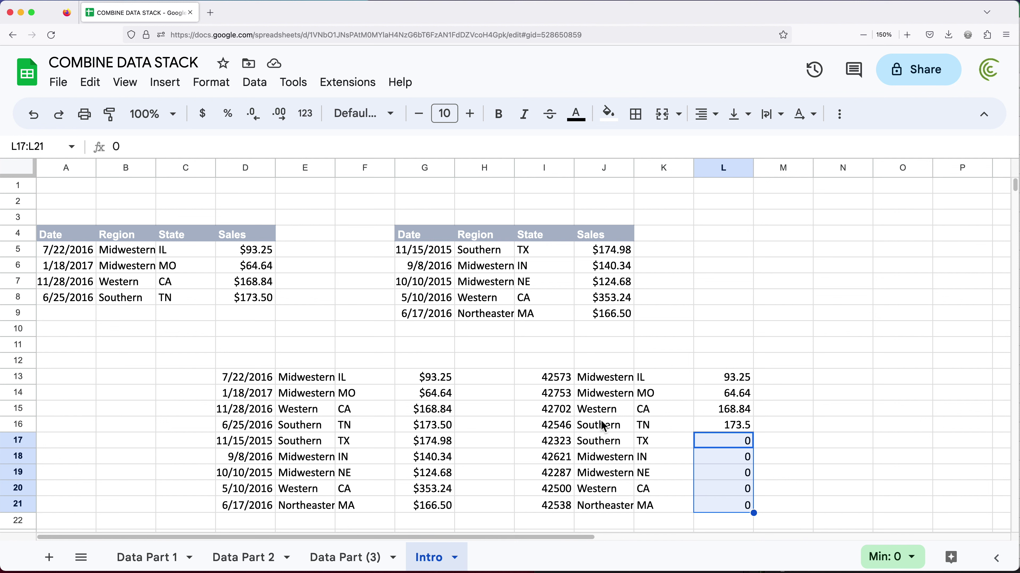
left_click_drag(546, 380, 551, 507)
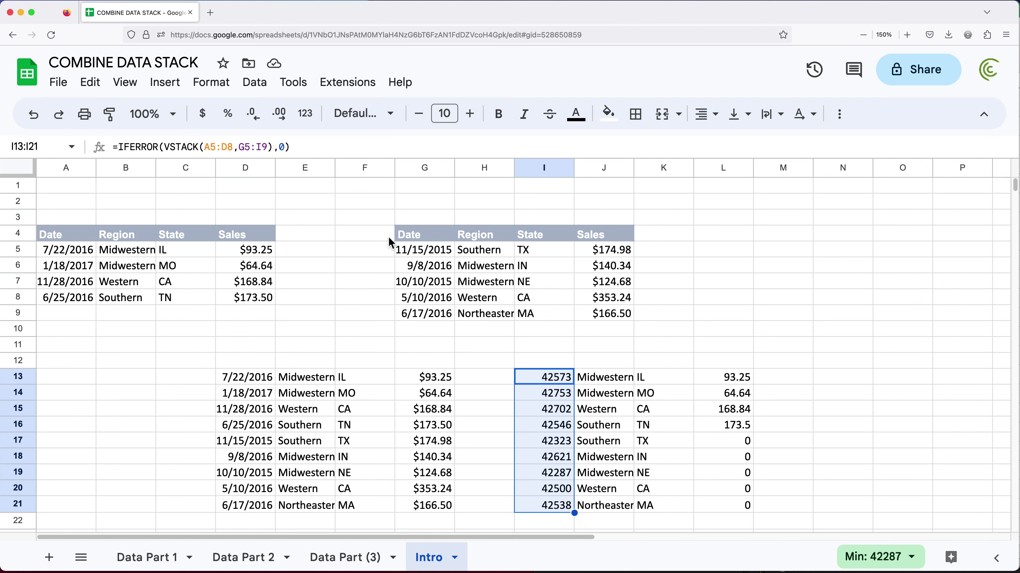
left_click(313, 122)
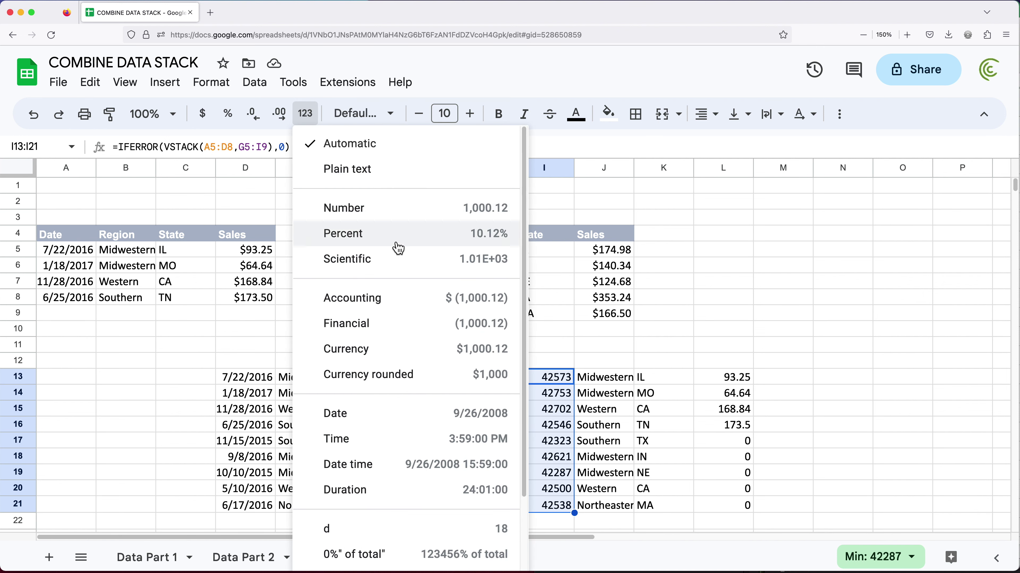
left_click(375, 419)
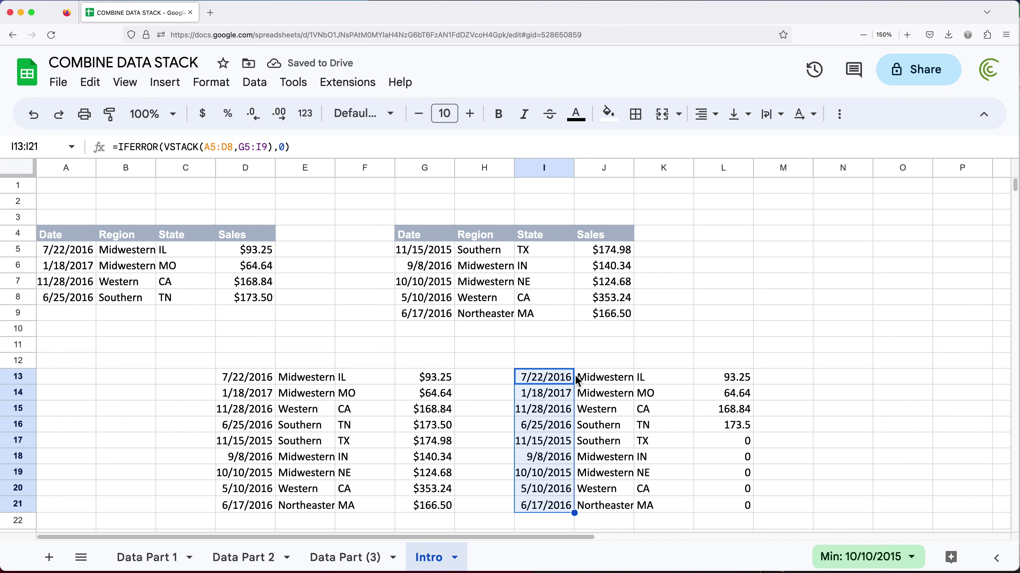
Replace IFERROR with IFNA in the I13 formula, giving =IFNA(VSTACK(A5:D8,G5:I9),0).
double_click(548, 381)
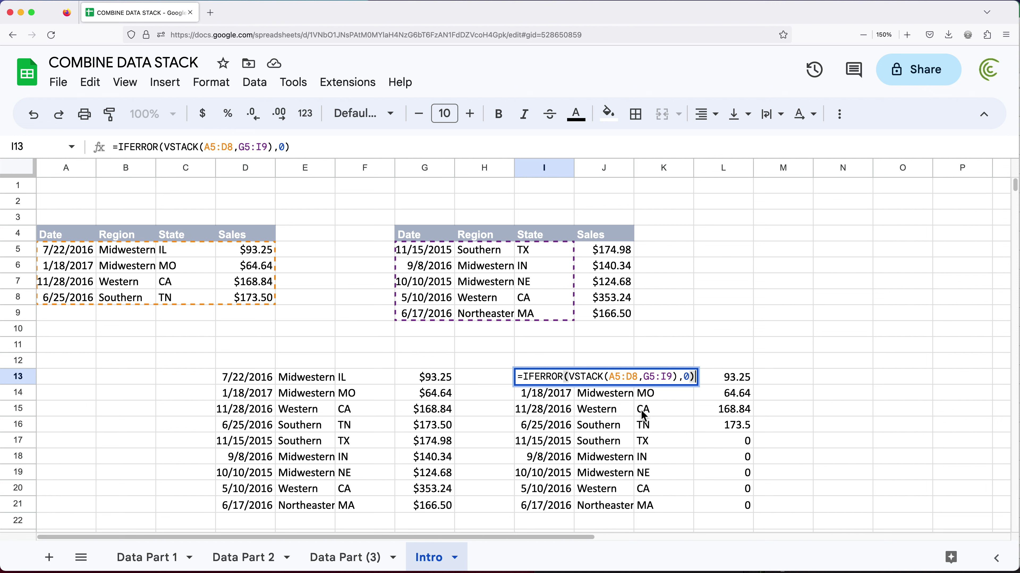
left_click(563, 379)
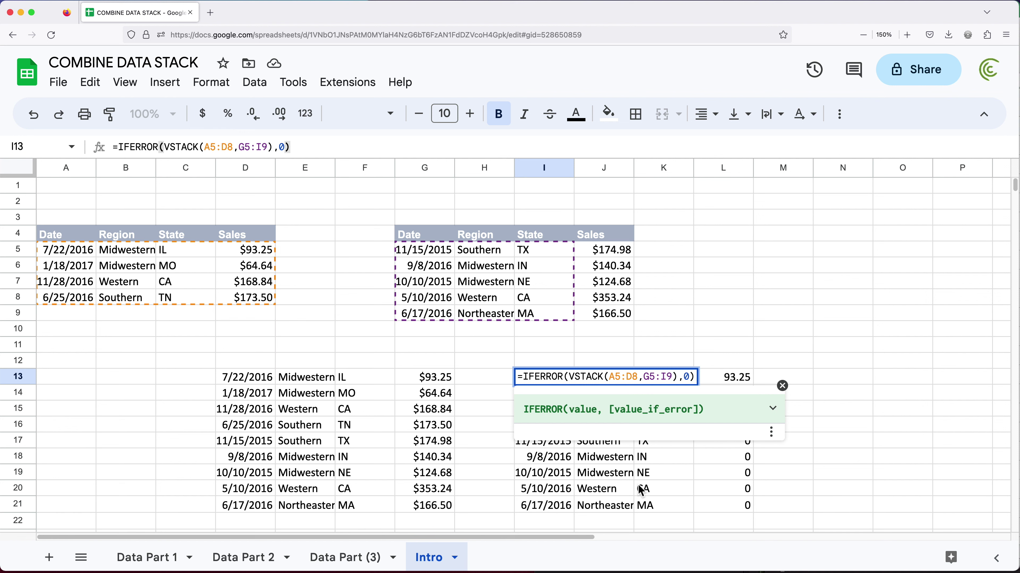
key("BackSpace")
key("BackSpace")
key("BackSpace")
key("BackSpace")
key("BackSpace")
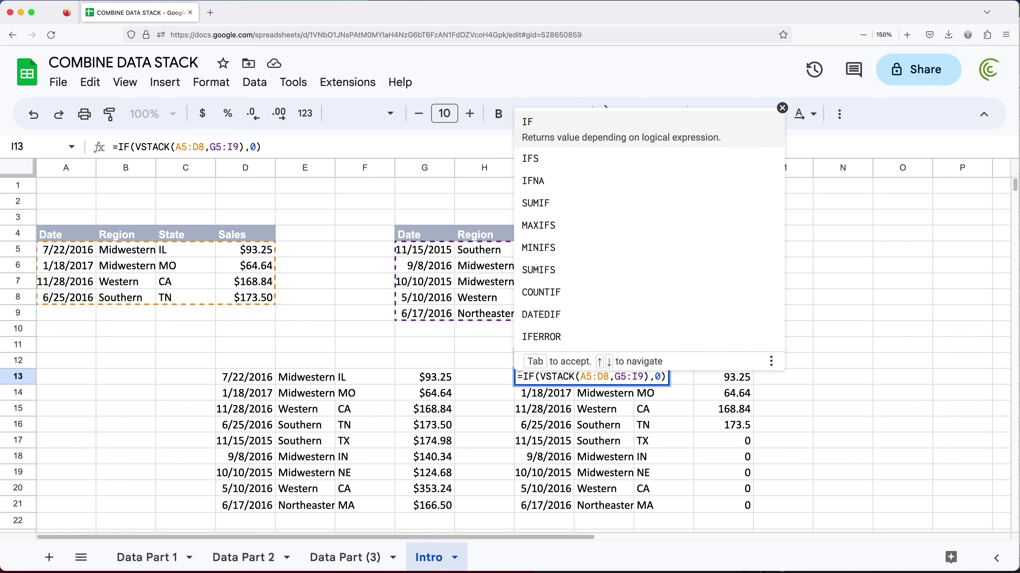
type("NA")
key("Tab")
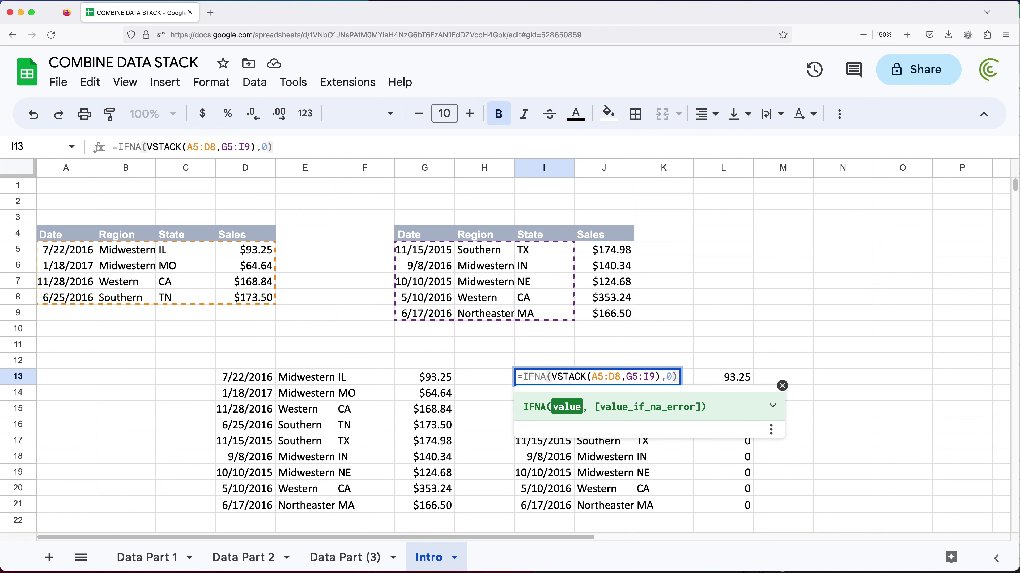
key("Return")
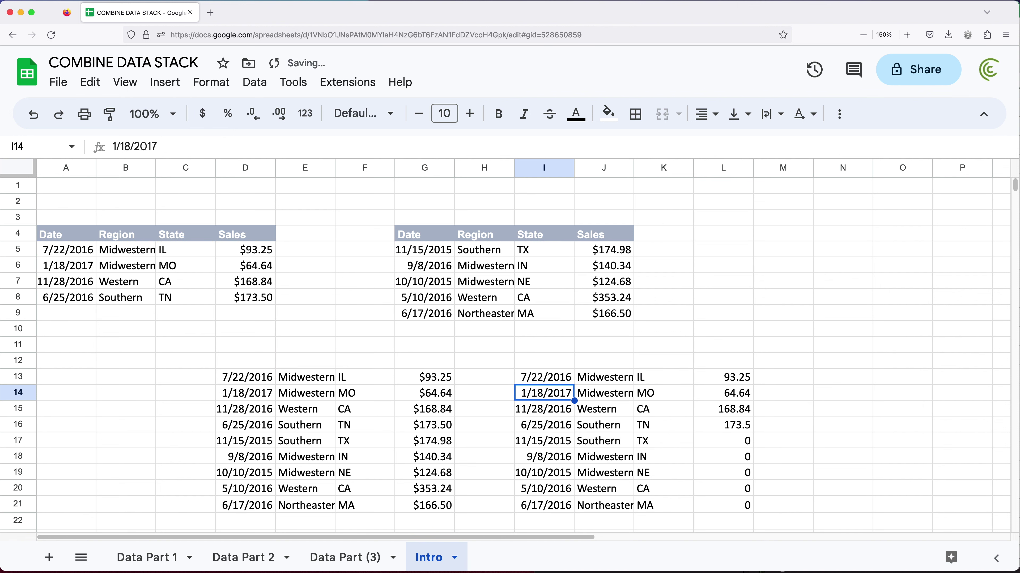
double_click(541, 376)
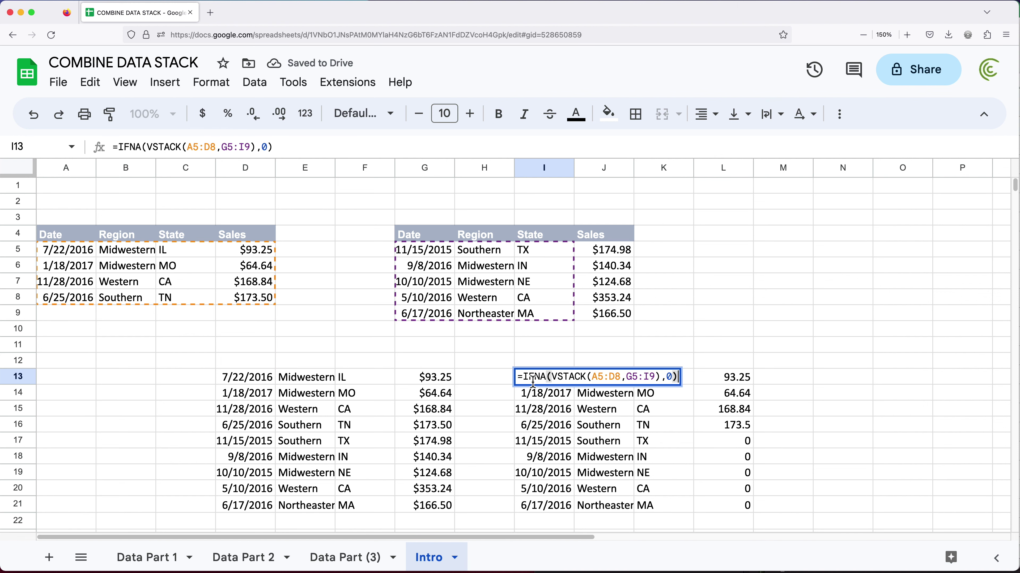
key("Return")
double_click(555, 377)
key("Escape")
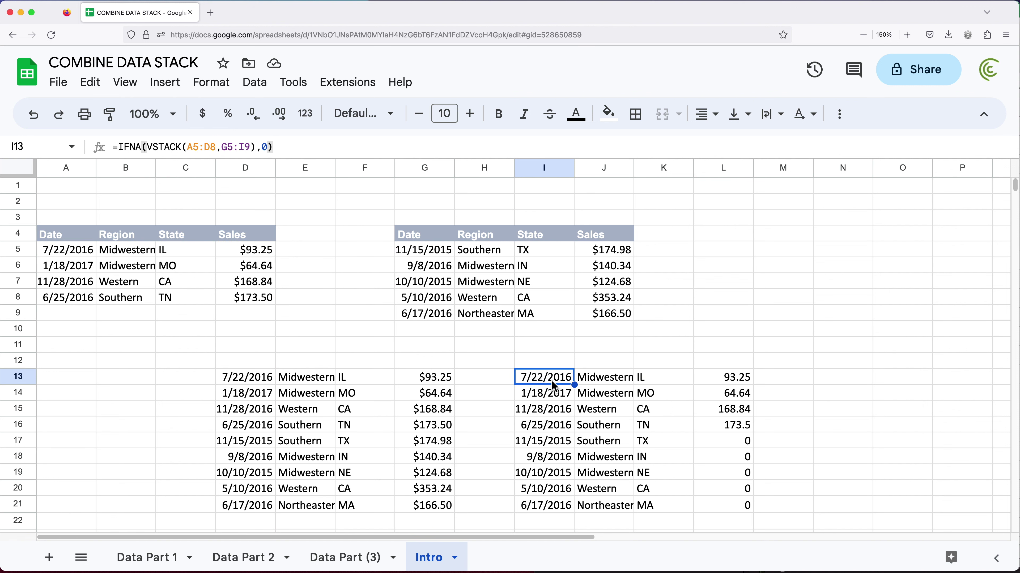
Delete both stacked results, clearing I13:L21 and the block starting at D13 below the source tables.
left_click_drag(595, 385, 735, 506)
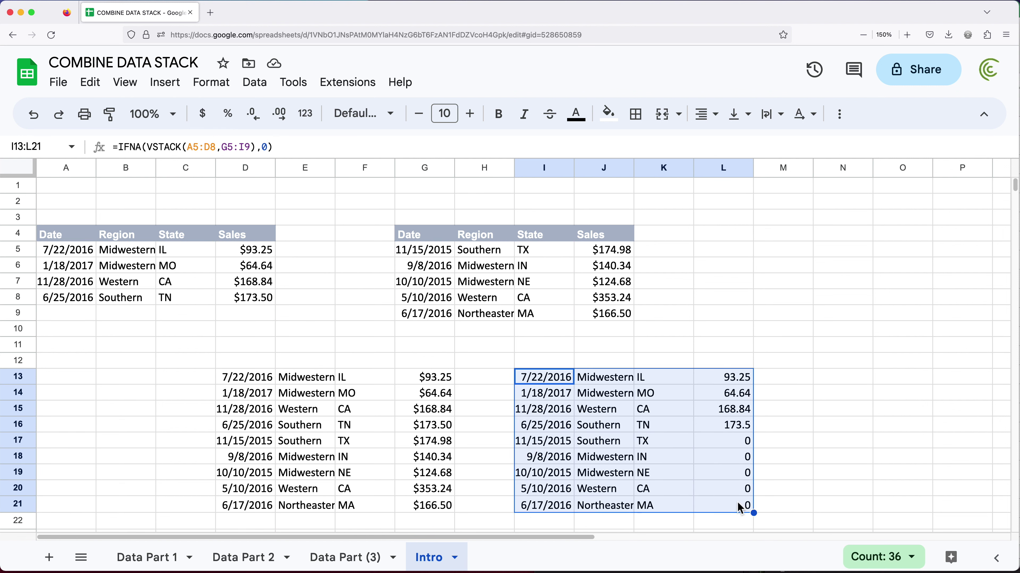
key("Delete")
left_click_drag(257, 377, 447, 518)
key("Delete")
Stack both tables together with the empty rows below them by entering =VSTACK(A5:D11,G5:J11) in D13.
left_click(262, 379)
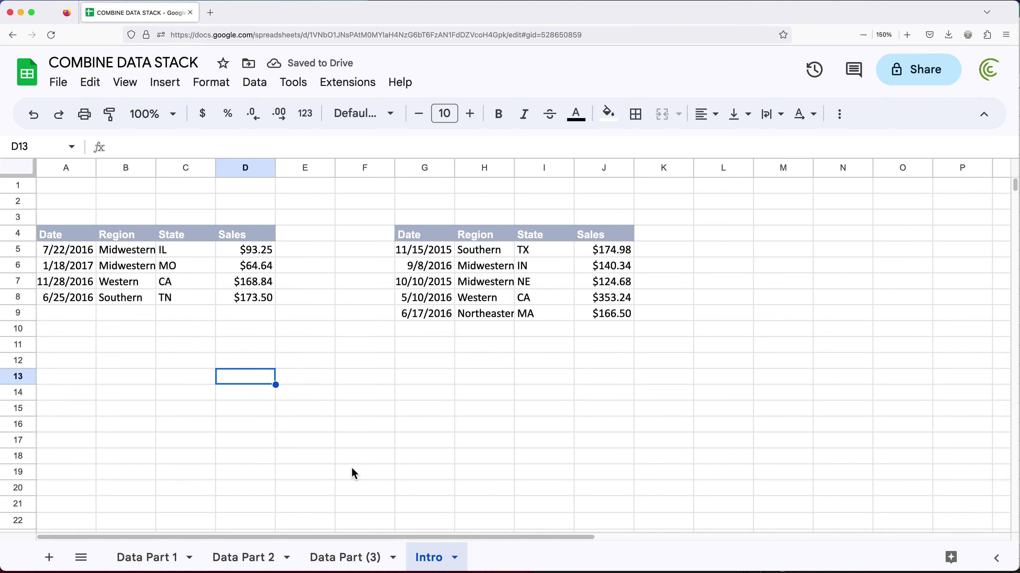
type("=VST")
key("Tab")
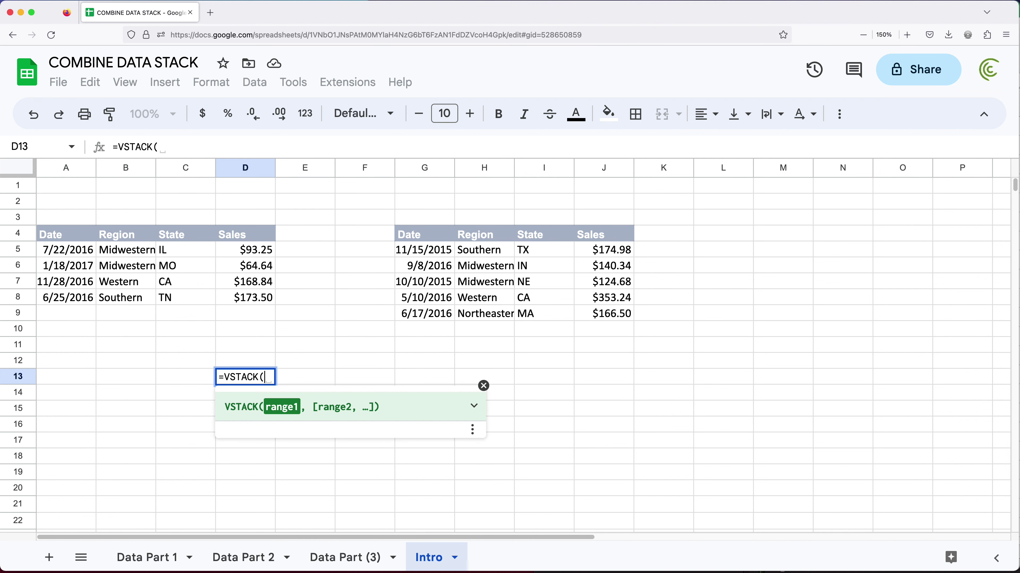
left_click_drag(76, 247, 223, 294)
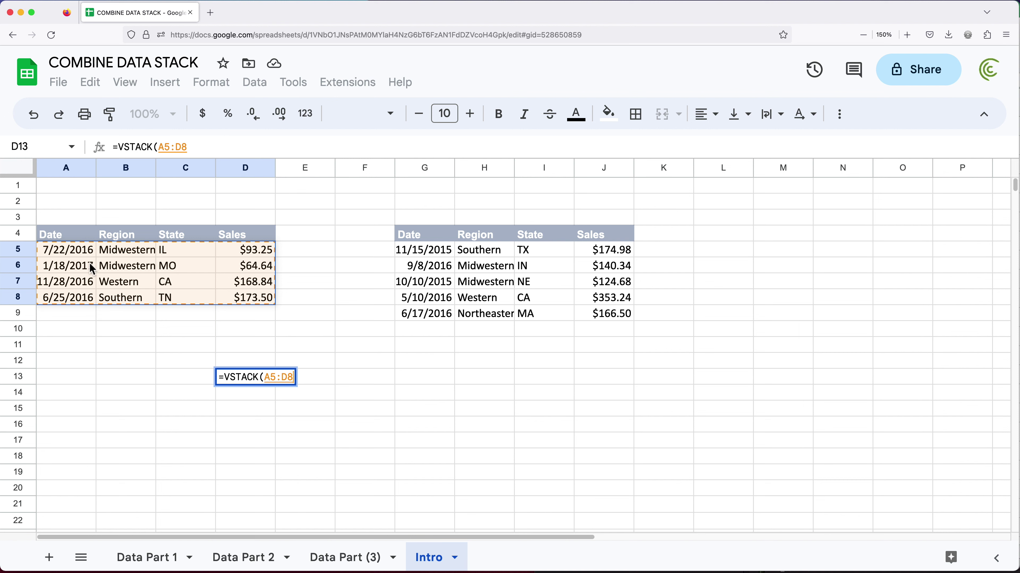
left_click_drag(75, 253, 269, 347)
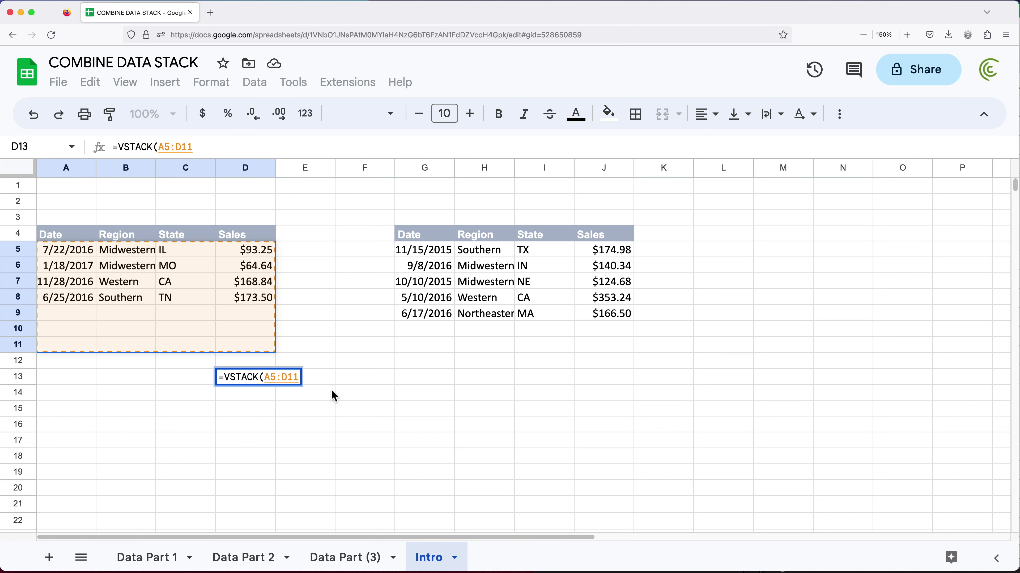
type(",")
left_click_drag(421, 247, 596, 349)
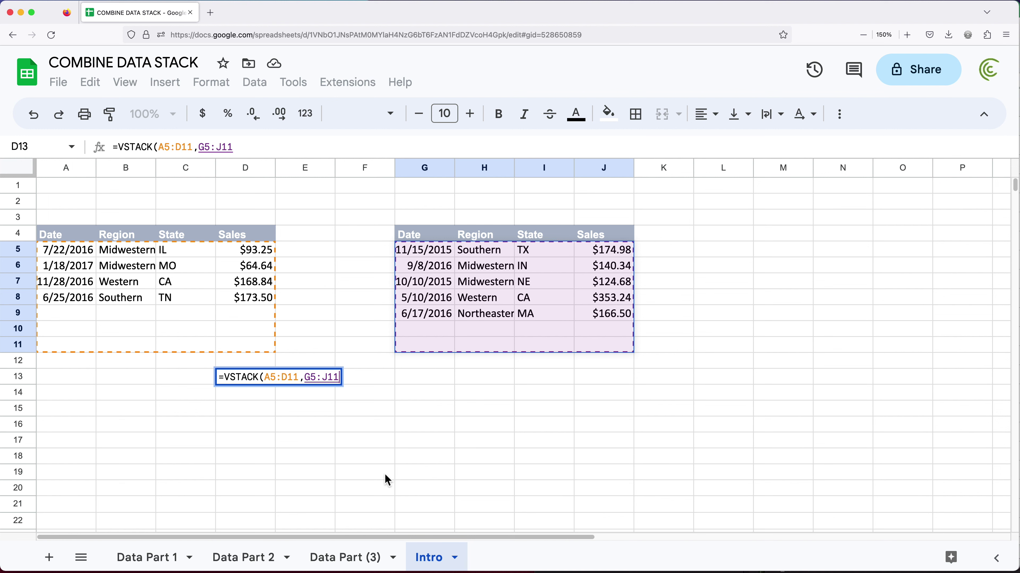
type(")")
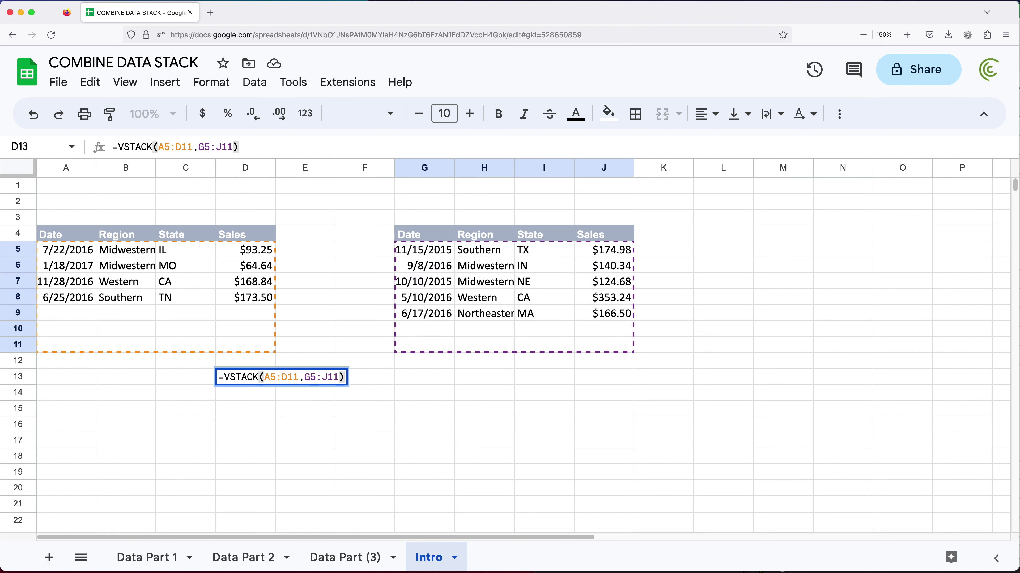
key("Return")
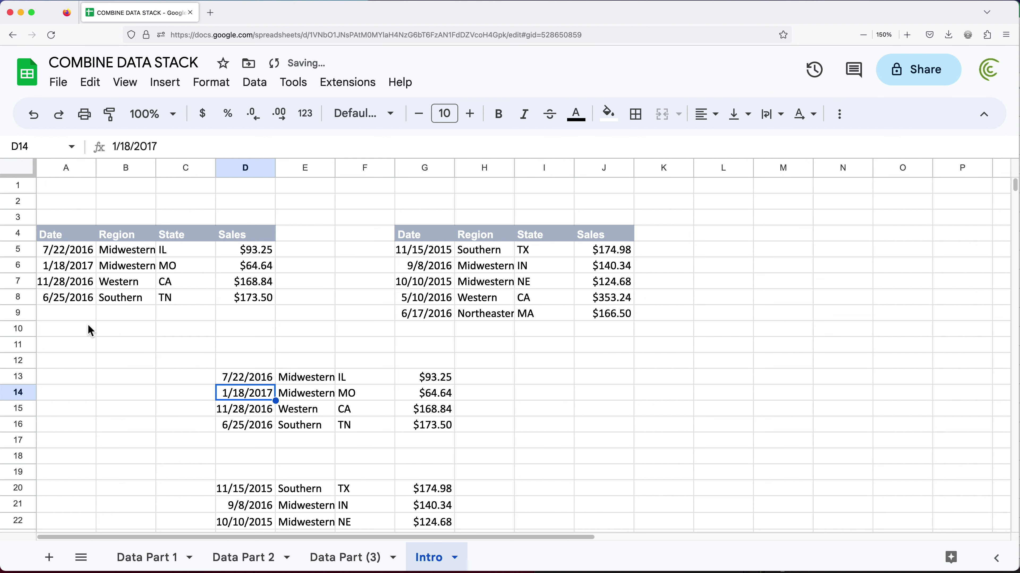
Examine the blank rows in the stacked output and compare them with the empty rows beneath both source tables.
left_click(95, 317)
left_click_drag(96, 319, 413, 410)
scroll(329, 445, "down", 2)
scroll(405, 492, "down", 2)
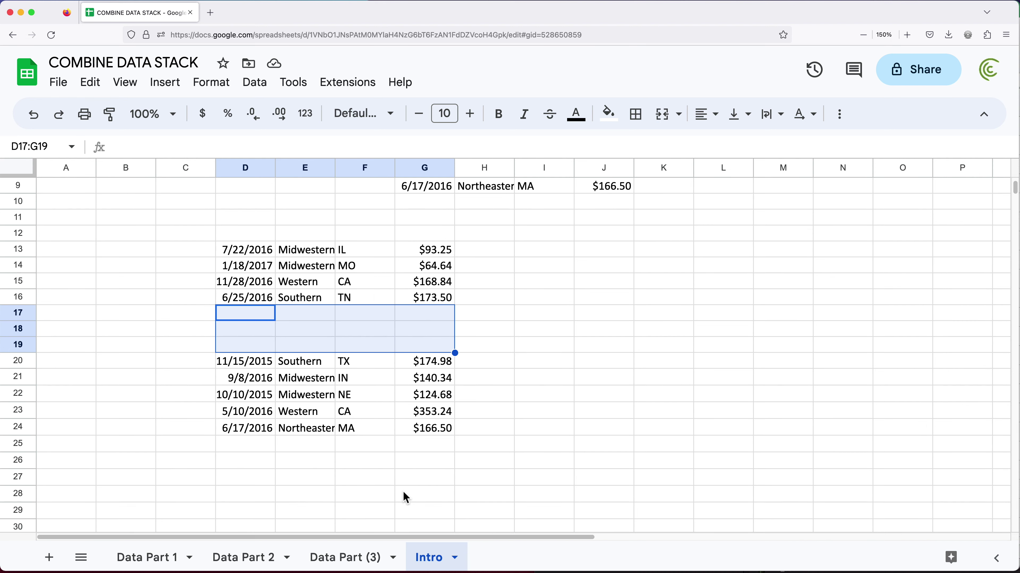
scroll(396, 472, "up", 4)
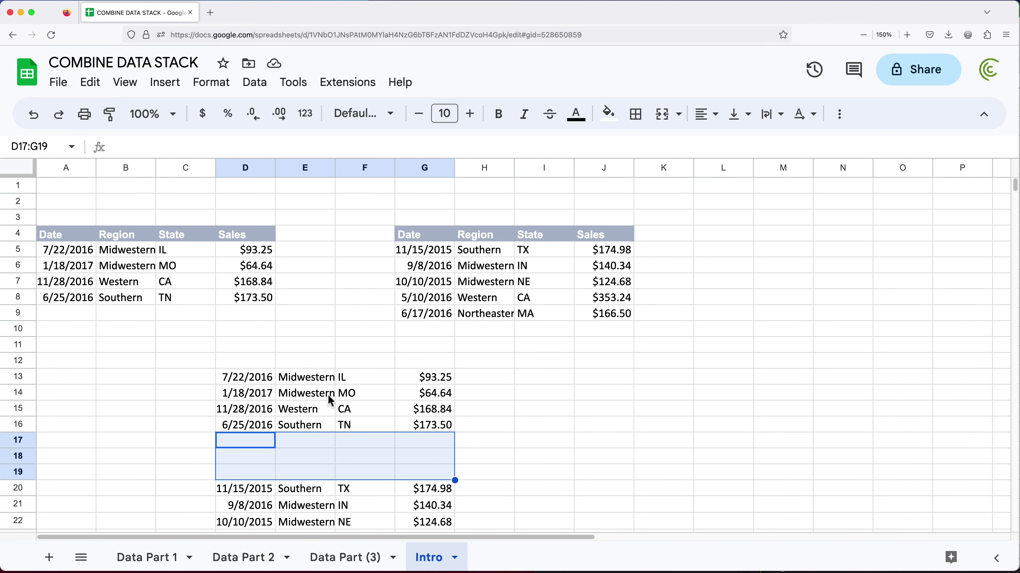
left_click(239, 381)
scroll(312, 394, "down", 4)
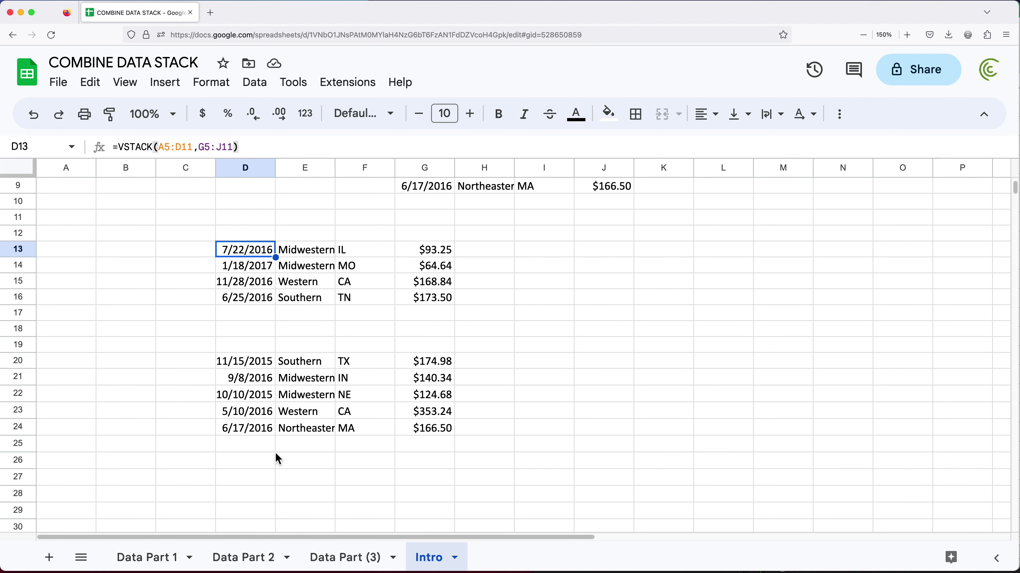
left_click_drag(247, 447, 392, 465)
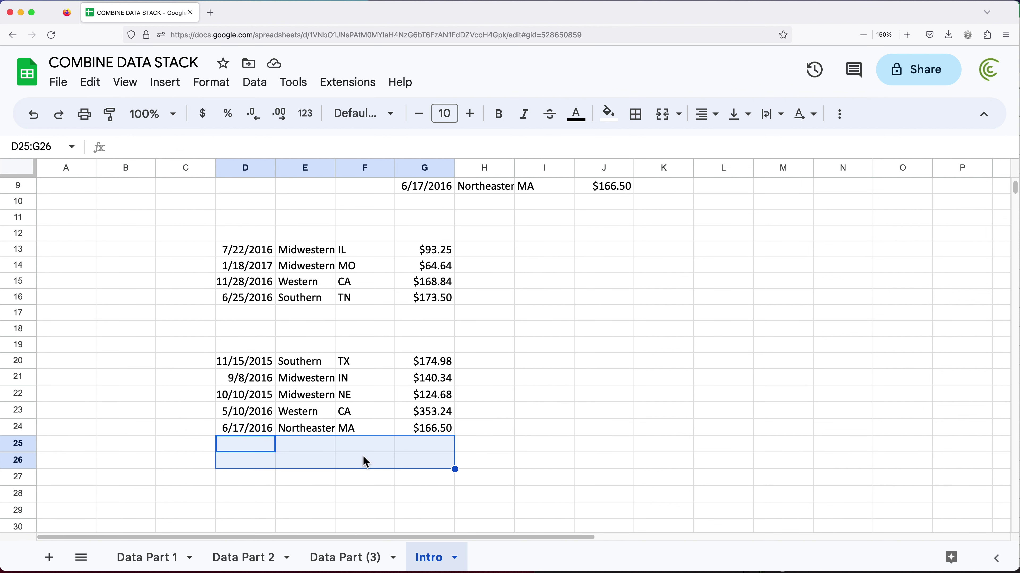
scroll(432, 315, "up", 4)
left_click_drag(429, 327, 623, 339)
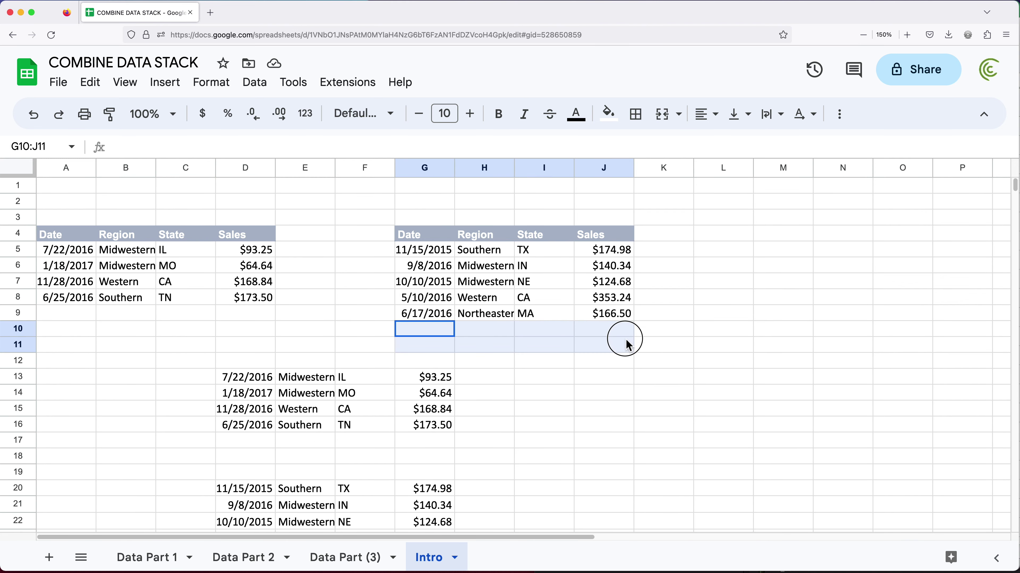
left_click(267, 384)
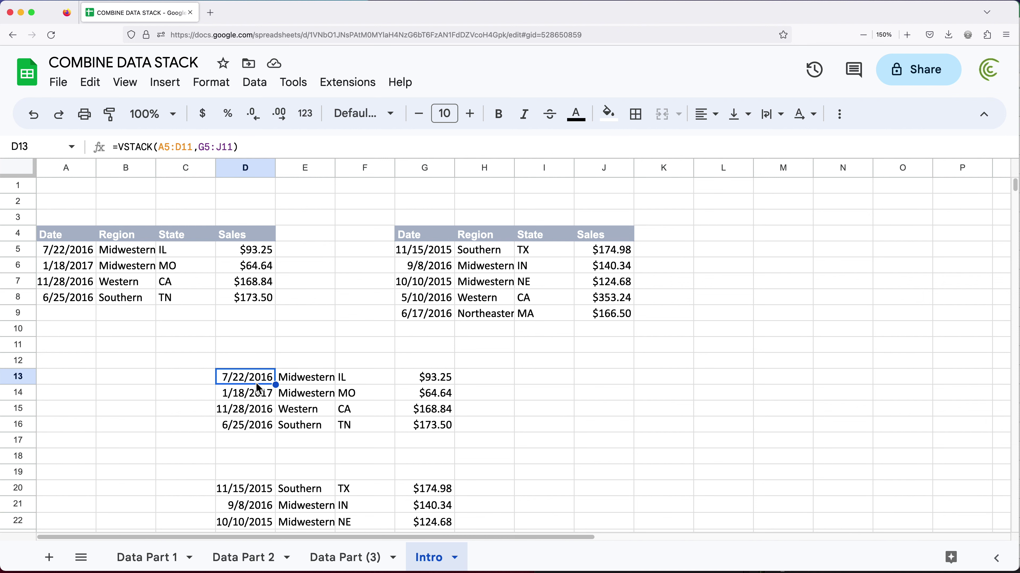
Examine the gap between the two stacked blocks, the rows after the last record, and the source ranges in the D13 formula.
scroll(339, 423, "down", 2)
scroll(271, 427, "down", 2)
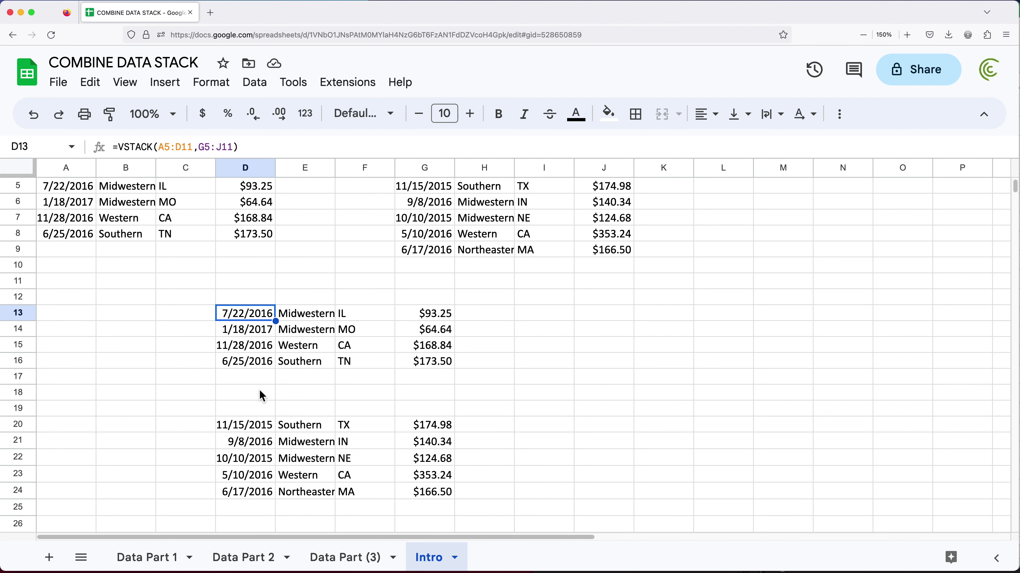
left_click_drag(247, 376, 442, 406)
scroll(424, 468, "down", 4)
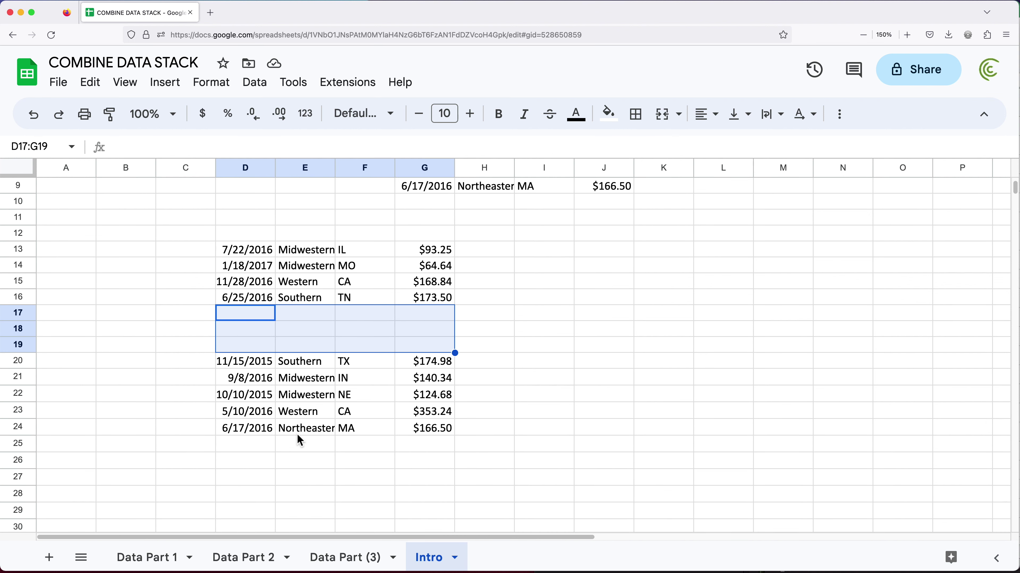
left_click_drag(262, 445, 417, 494)
scroll(372, 354, "up", 5)
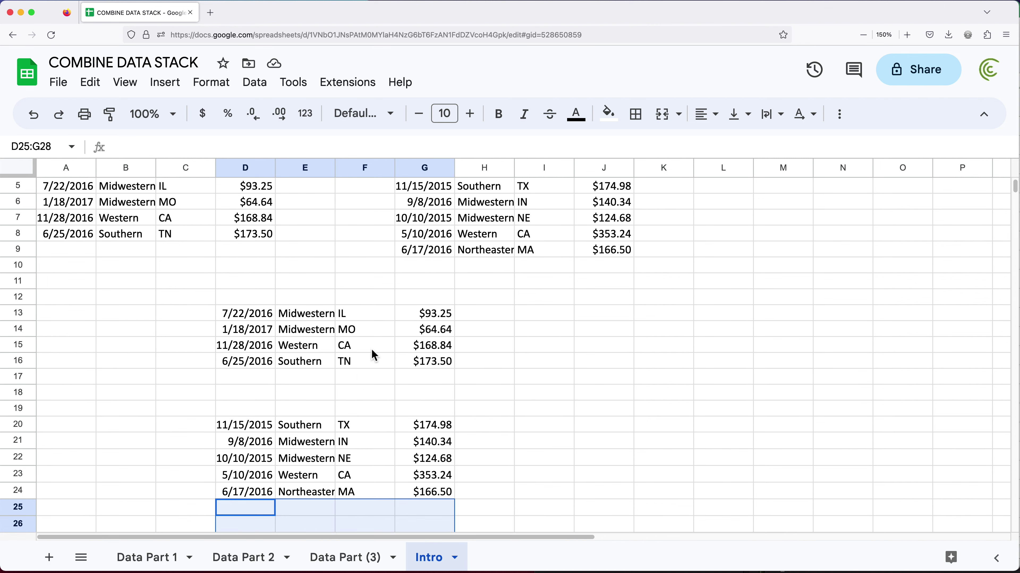
left_click(248, 377)
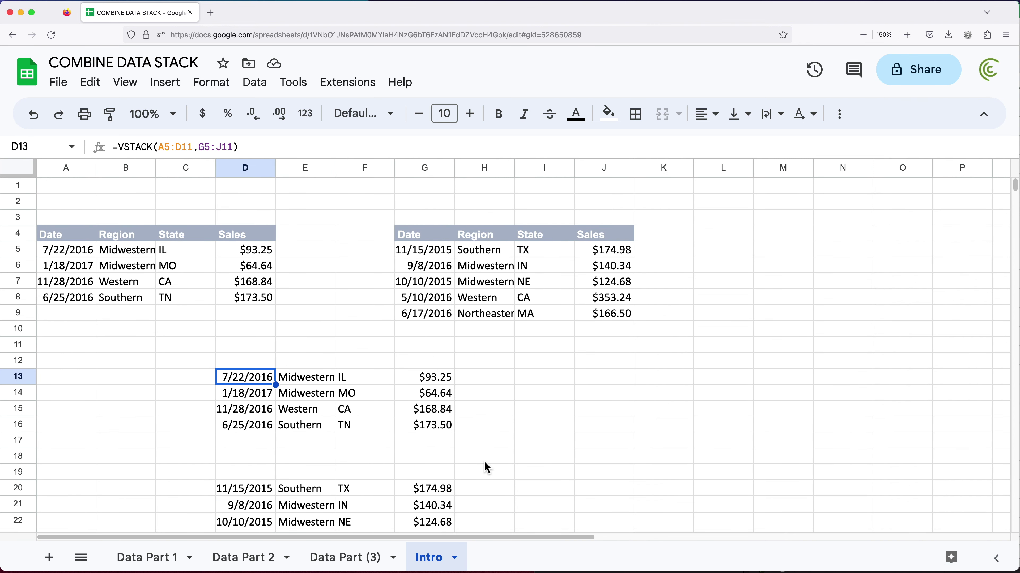
scroll(484, 462, "down", 1)
scroll(487, 471, "down", 1)
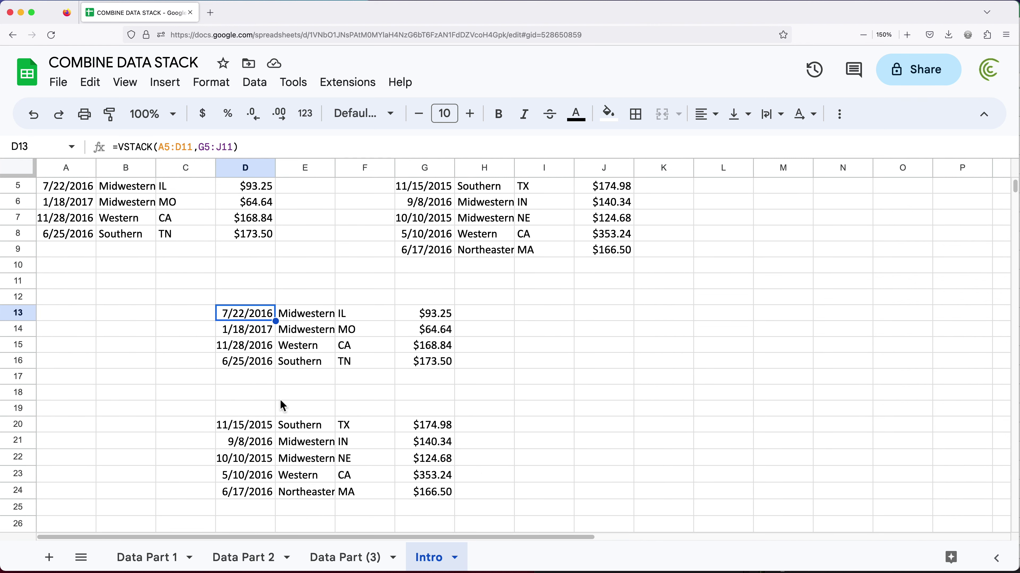
left_click_drag(247, 376, 444, 378)
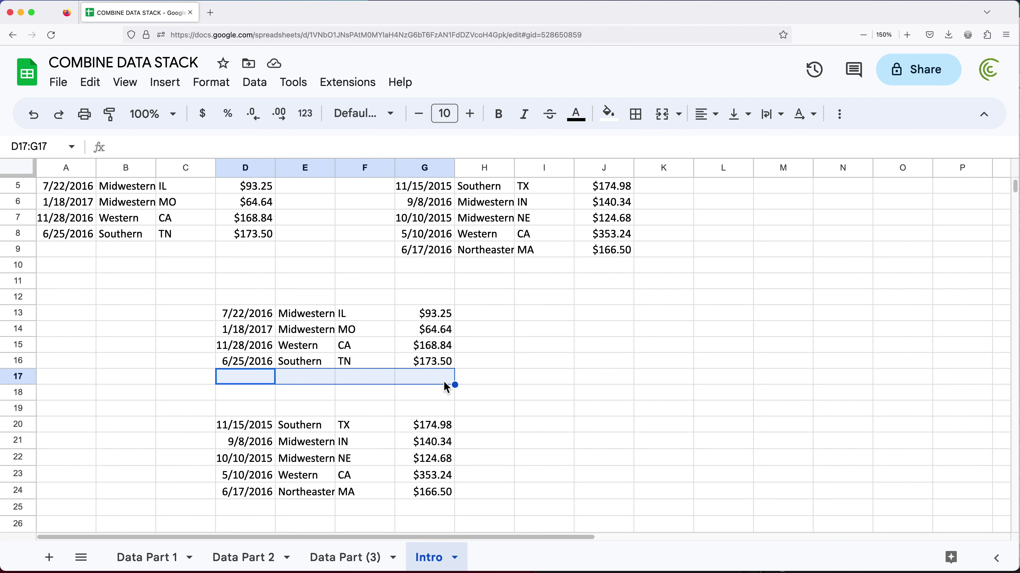
scroll(440, 389, "up", 2)
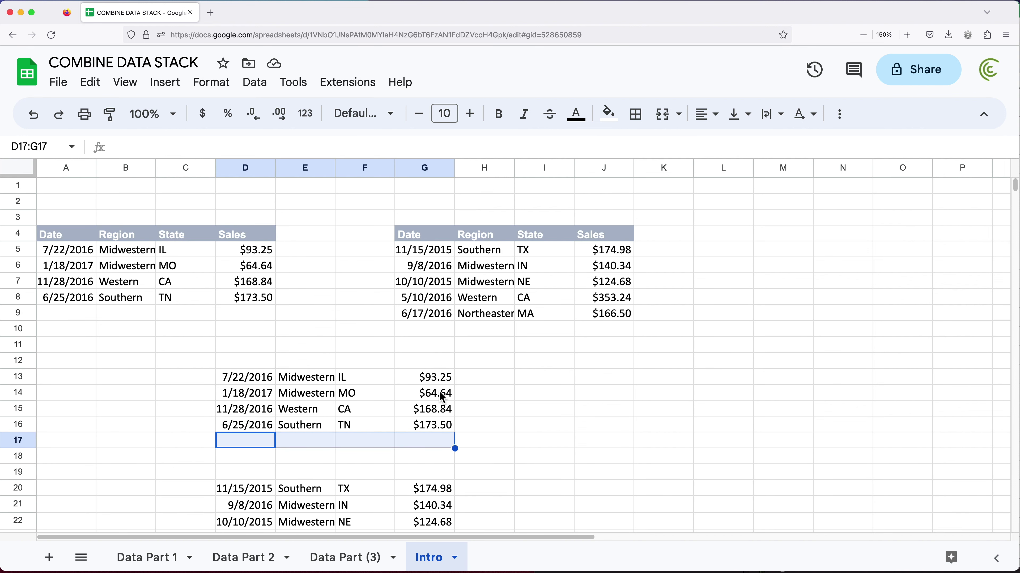
double_click(263, 379)
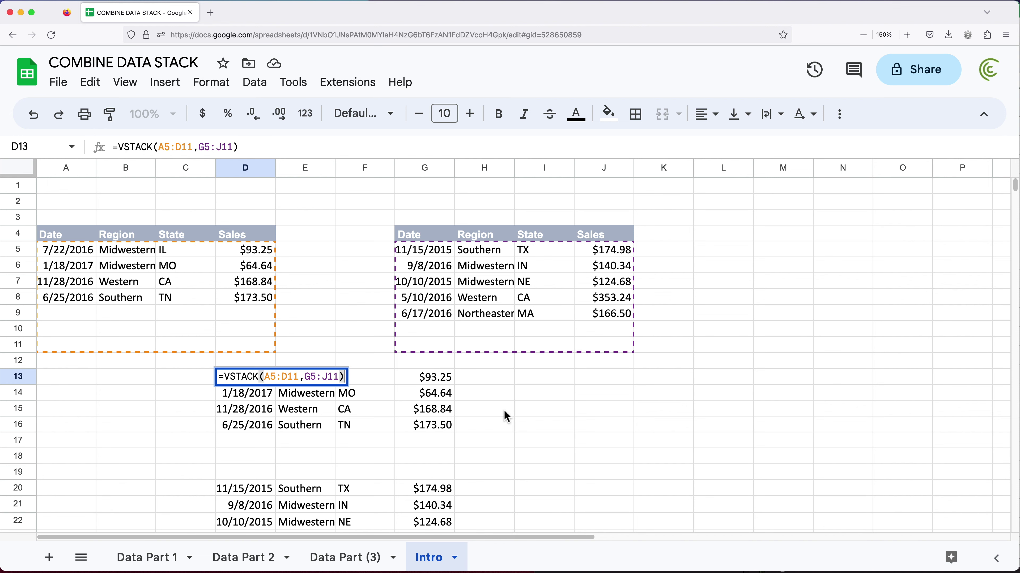
key("Escape")
scroll(504, 411, "down", 3)
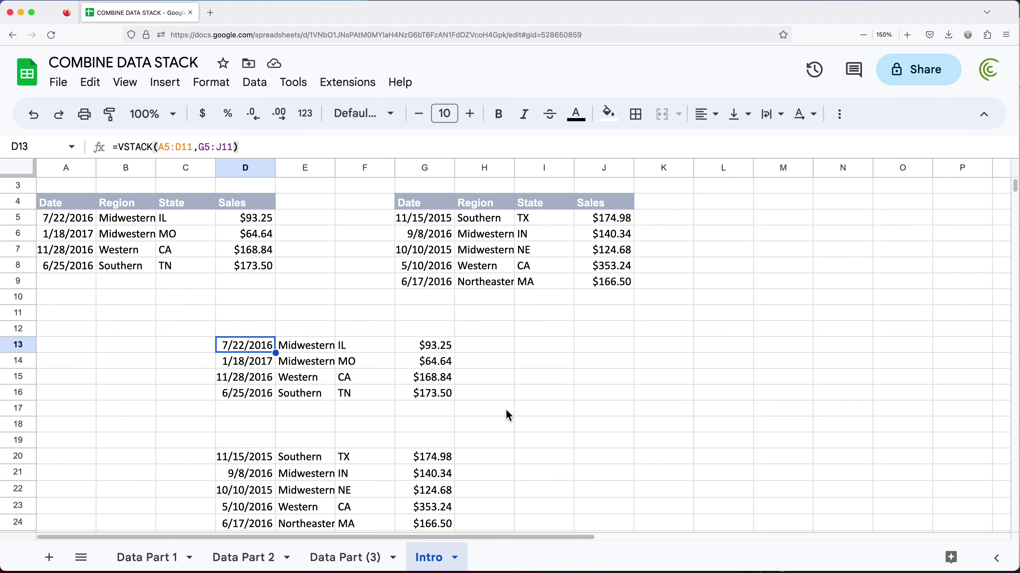
Join the first stacked row into one text string by entering =TEXTJOIN("",FALSE,D13:G13) in H13.
left_click_drag(255, 315, 449, 324)
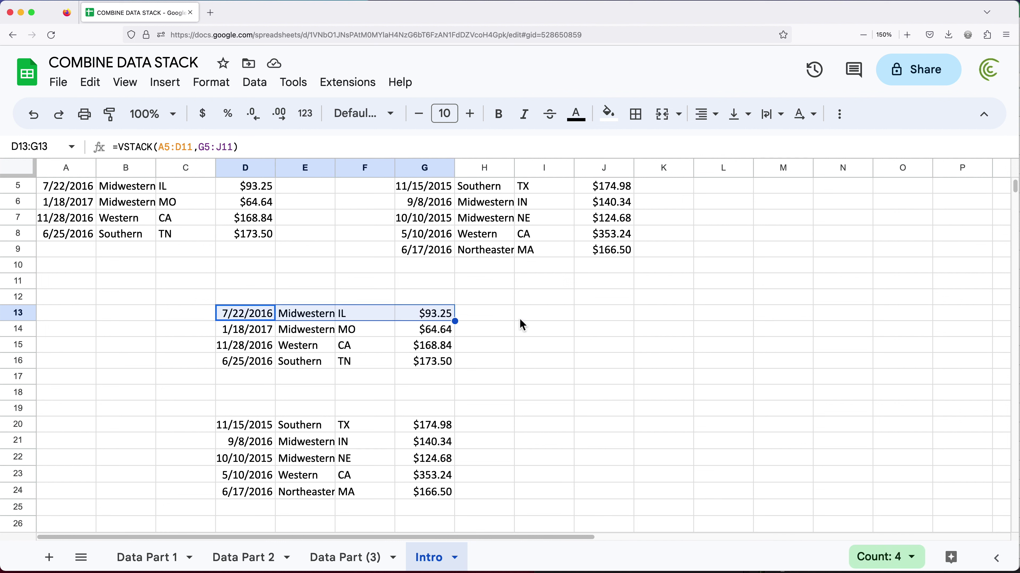
left_click(498, 316)
key("Right")
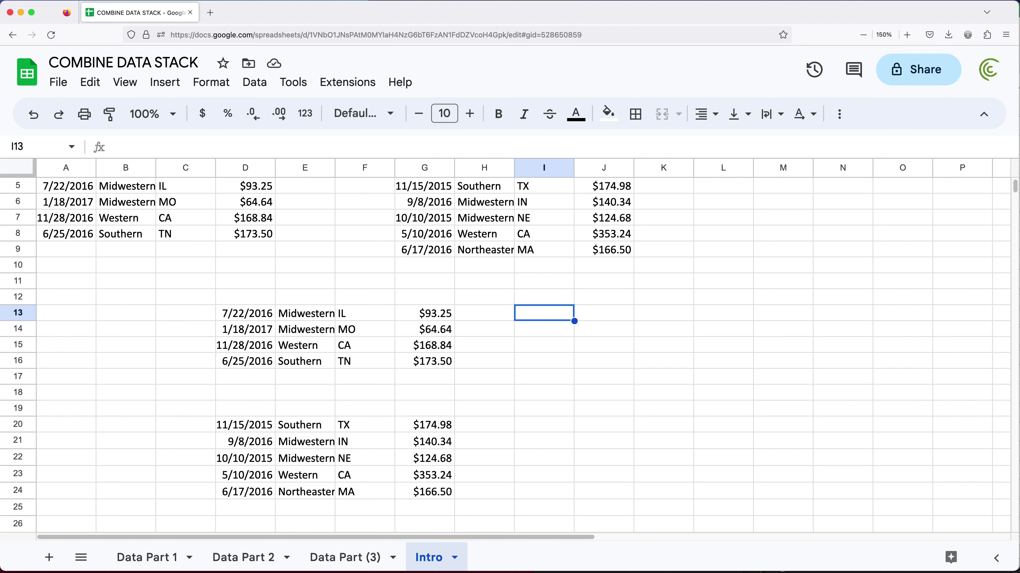
key("Left")
type("=TEXT")
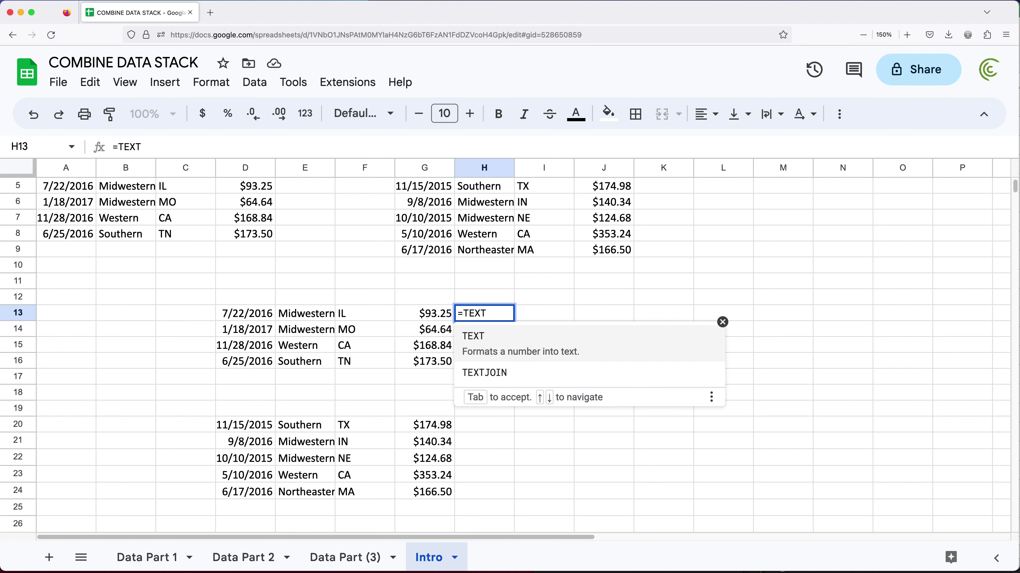
key("Down")
key("Tab")
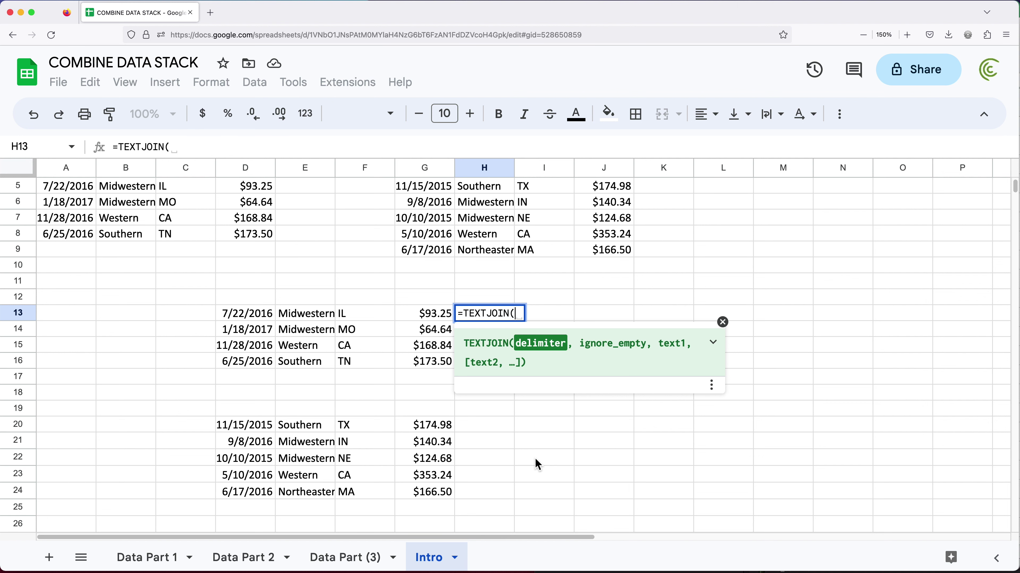
type("\"\"")
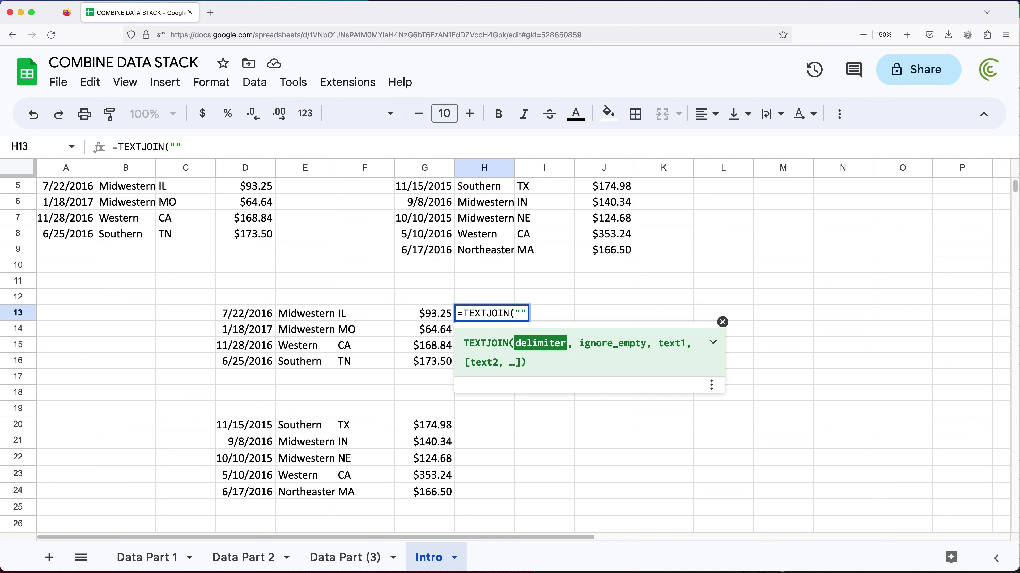
type(",")
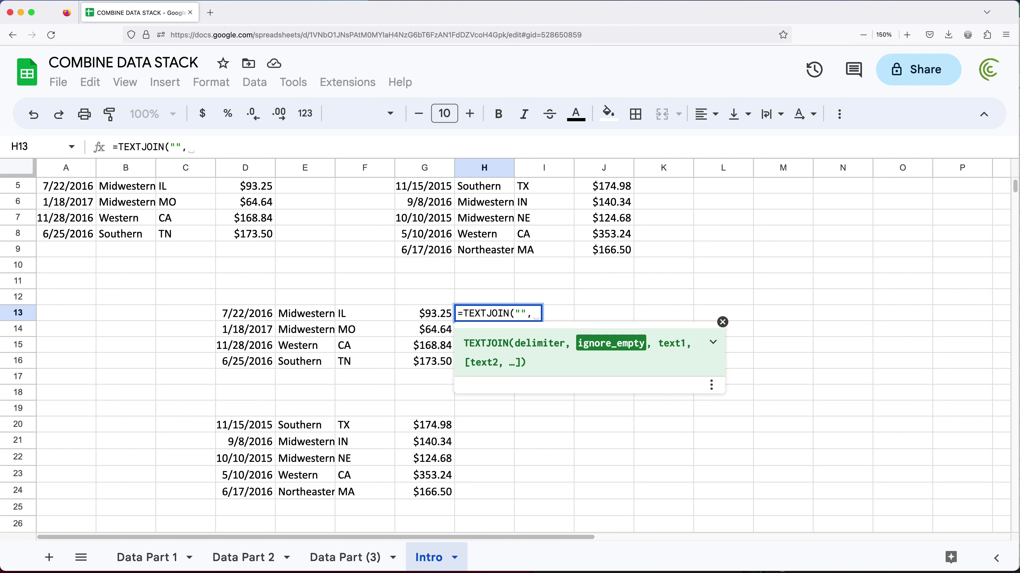
type("FALSE,")
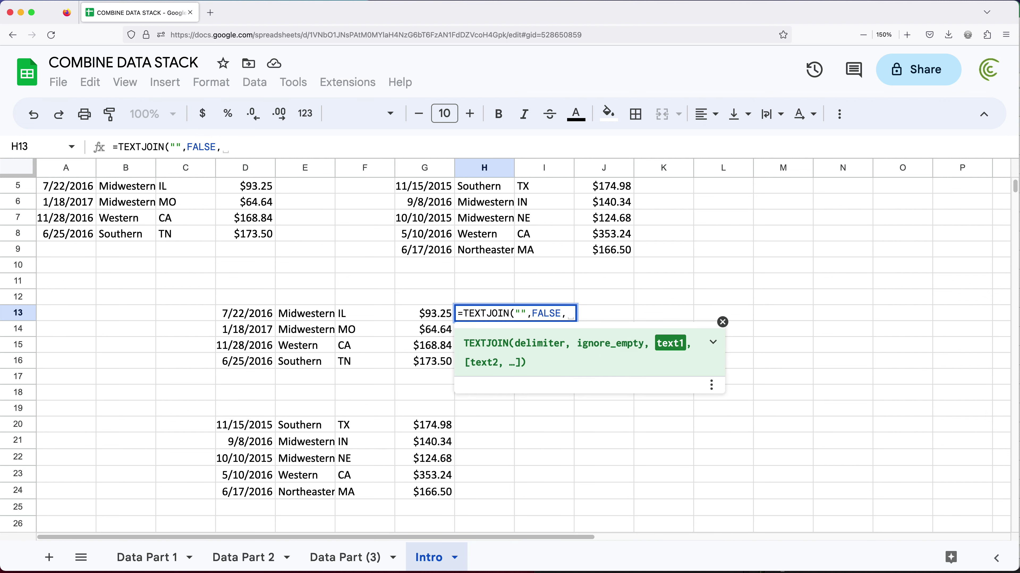
left_click_drag(256, 319, 426, 317)
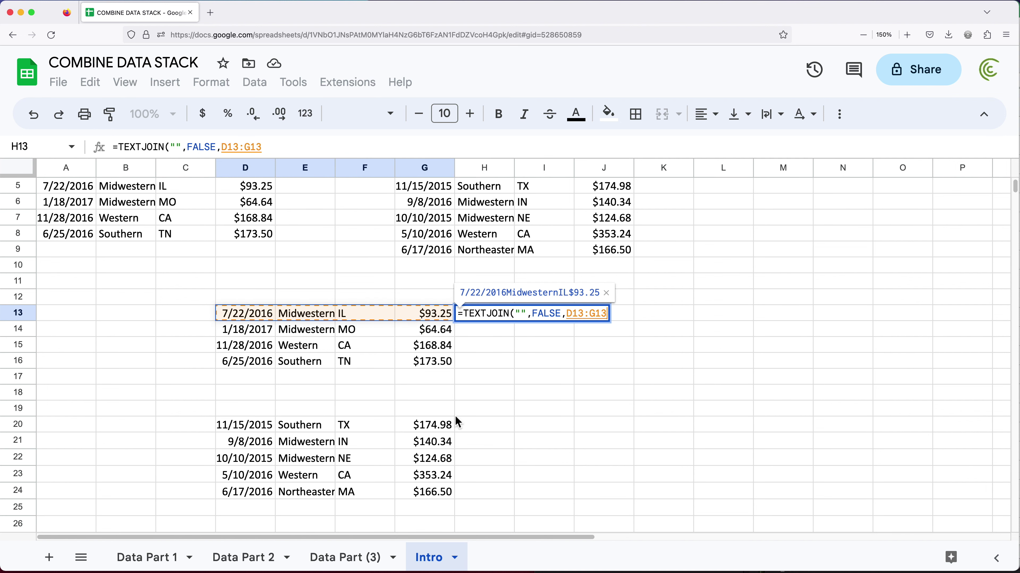
type(")")
key("Return")
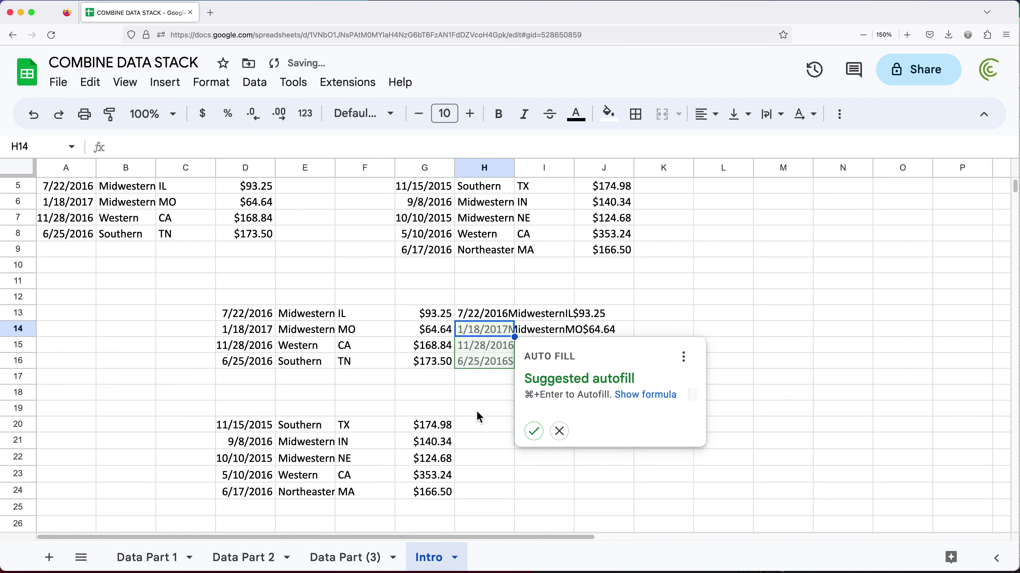
Copy the H13 TEXTJOIN formula down through H24 so it covers every stacked row.
left_click(493, 317)
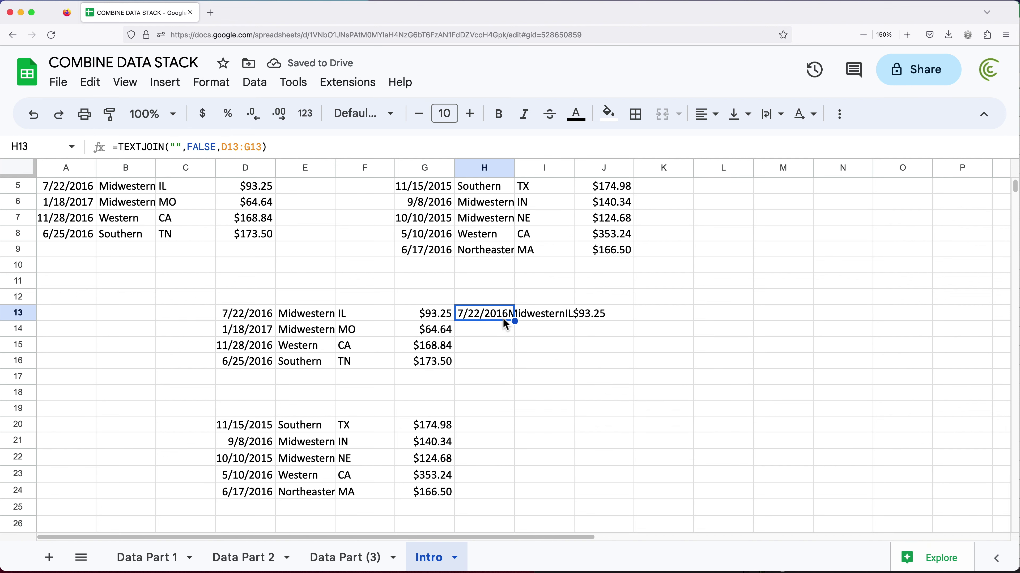
left_click_drag(272, 321, 449, 319)
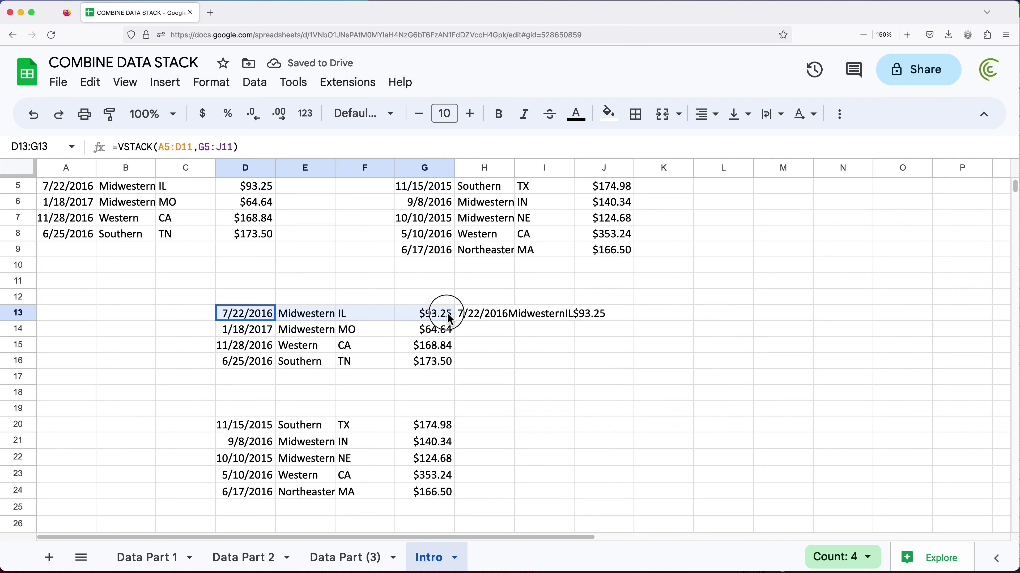
left_click(491, 318)
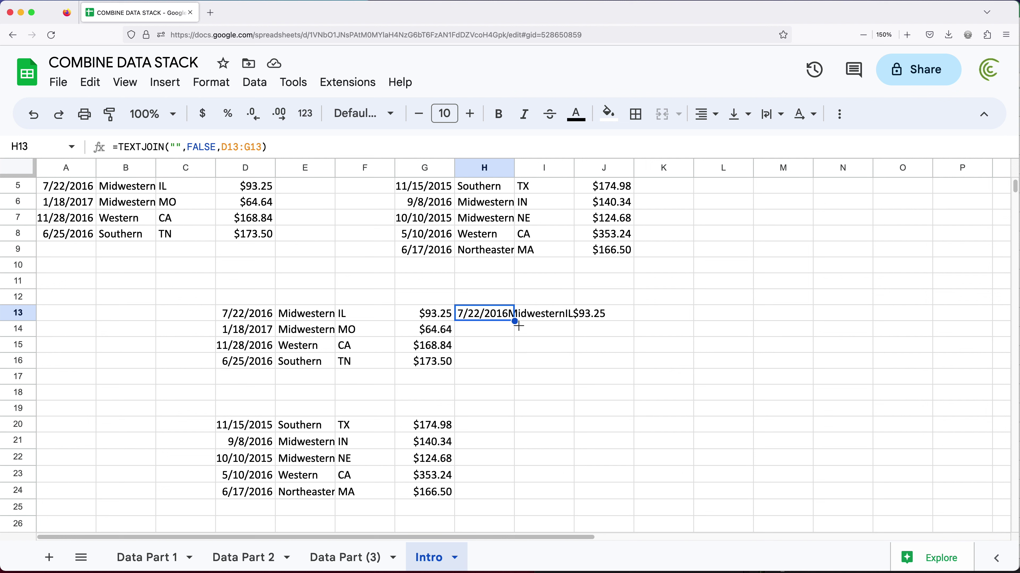
left_click_drag(519, 326, 506, 499)
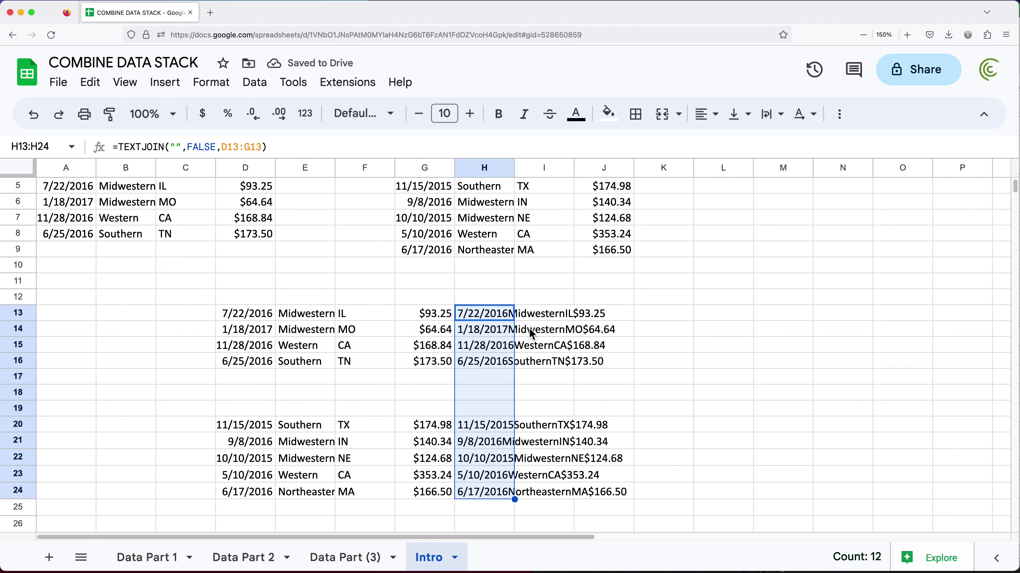
Test whether the joined text is non-empty by entering =H13<>"" in I13.
left_click(537, 319)
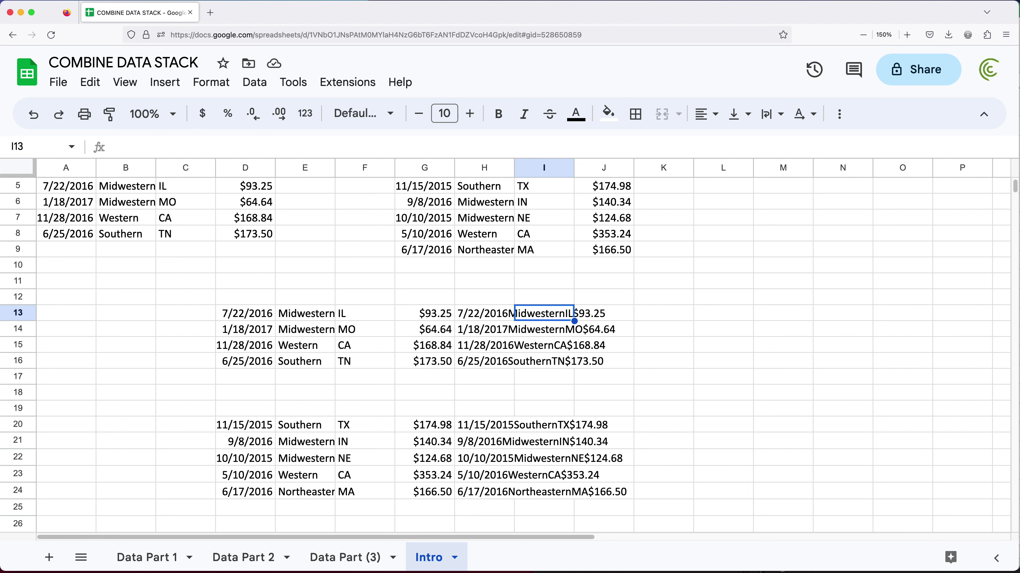
type("=")
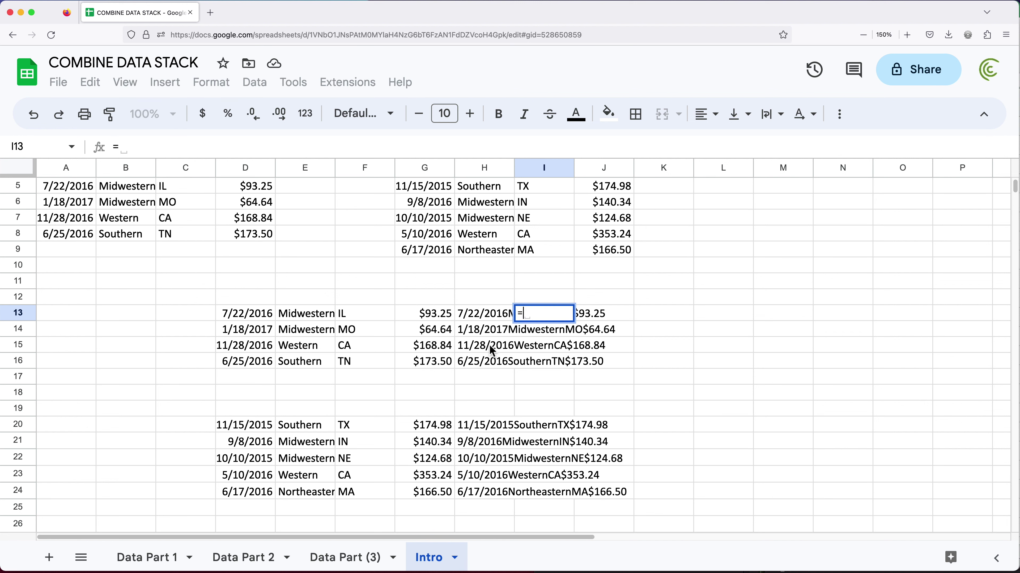
left_click(484, 317)
type("<>\"")
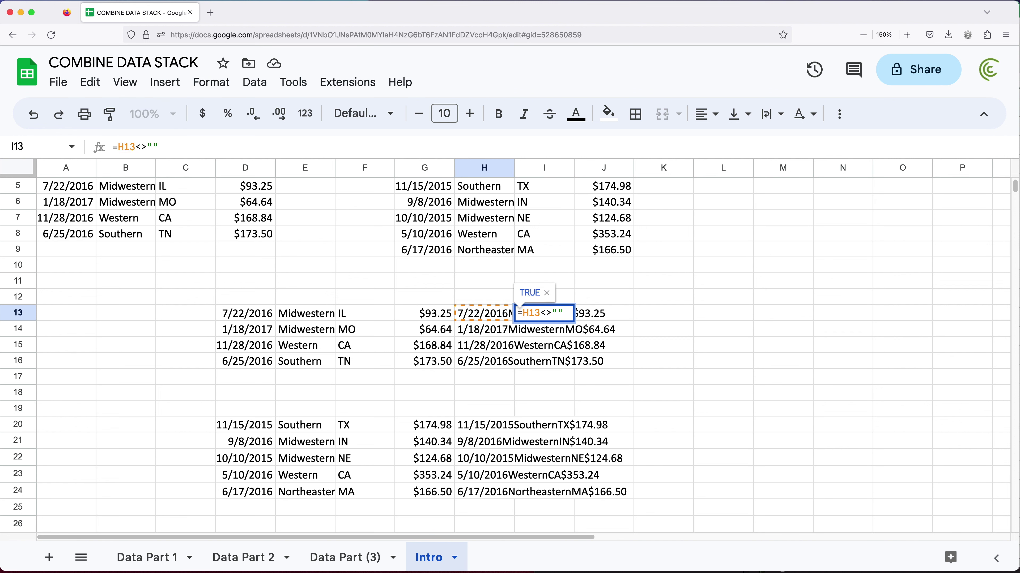
key("Return")
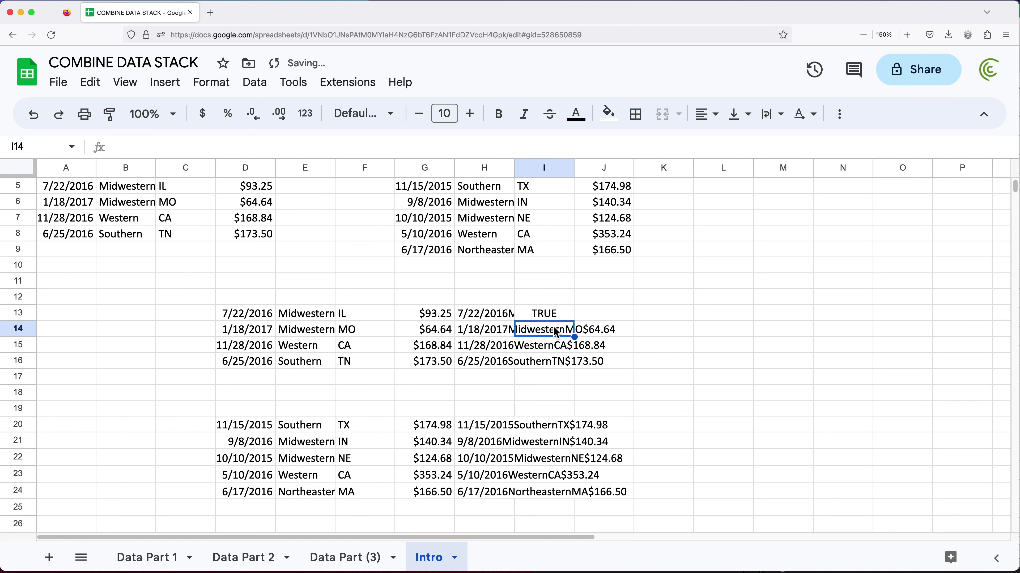
Copy the I13 non-empty test down through I24 and check its results against the blank rows.
left_click(566, 318)
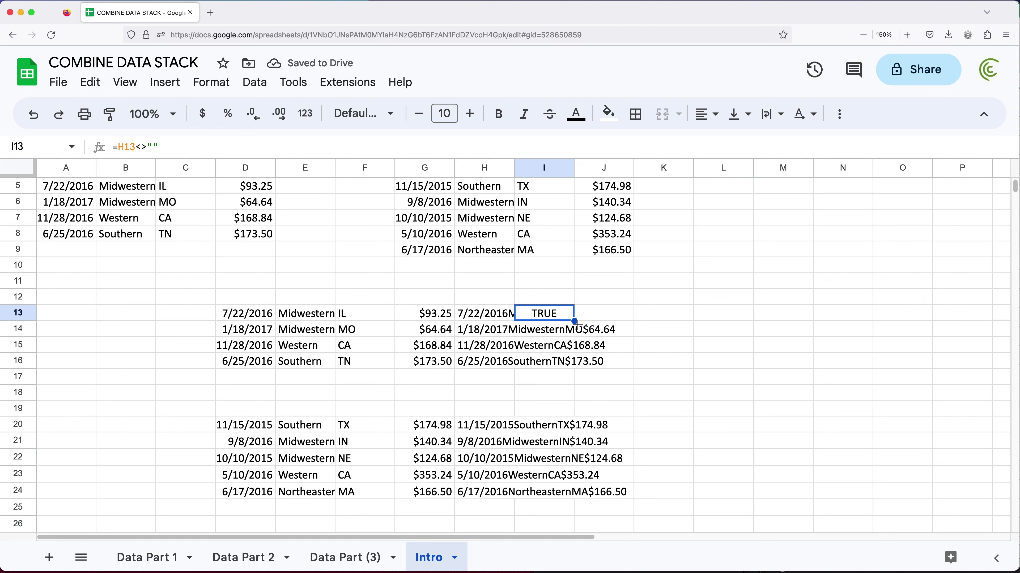
left_click_drag(574, 321, 573, 498)
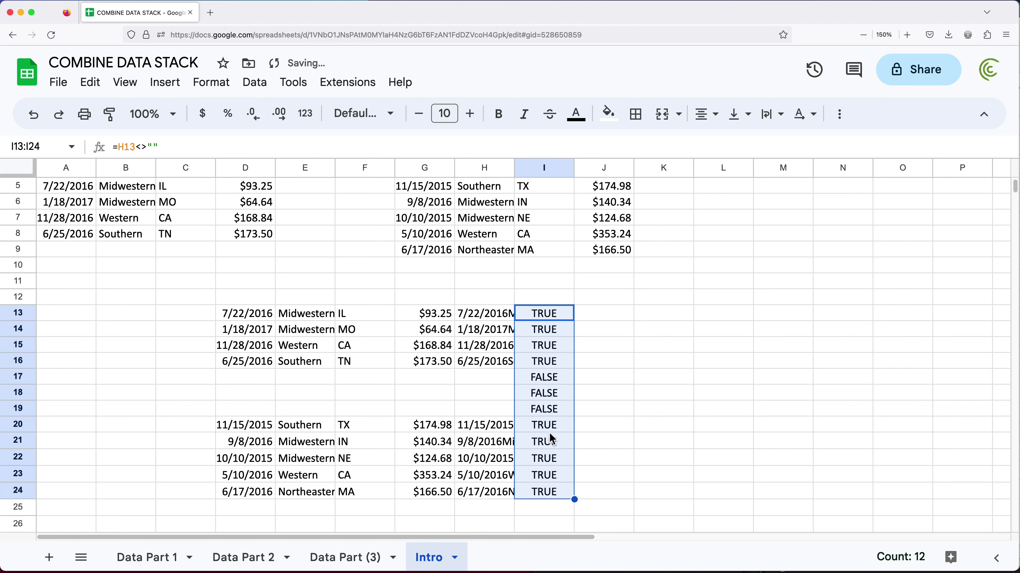
left_click(541, 318)
left_click_drag(542, 325, 547, 410)
left_click(542, 380)
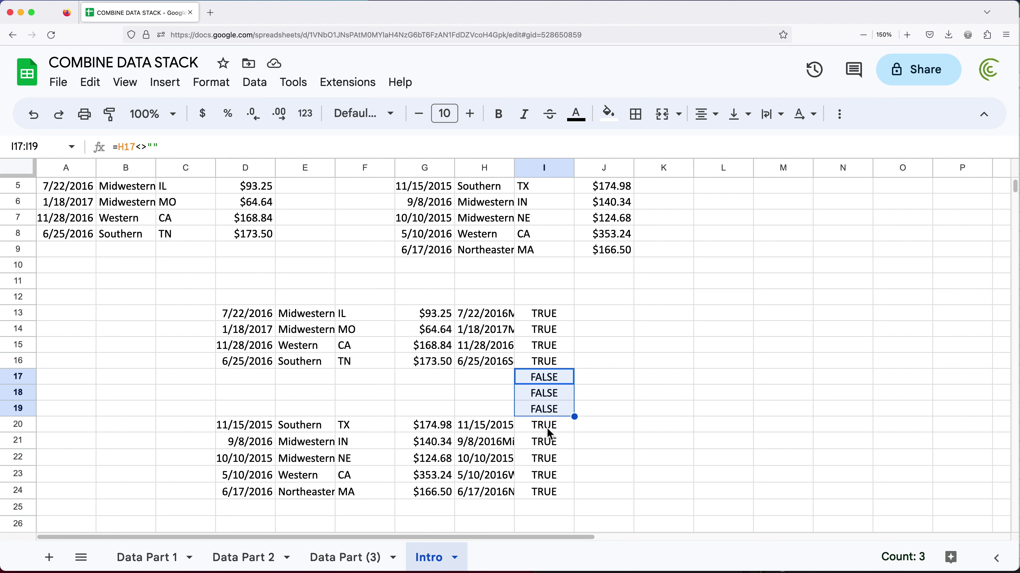
left_click(545, 314)
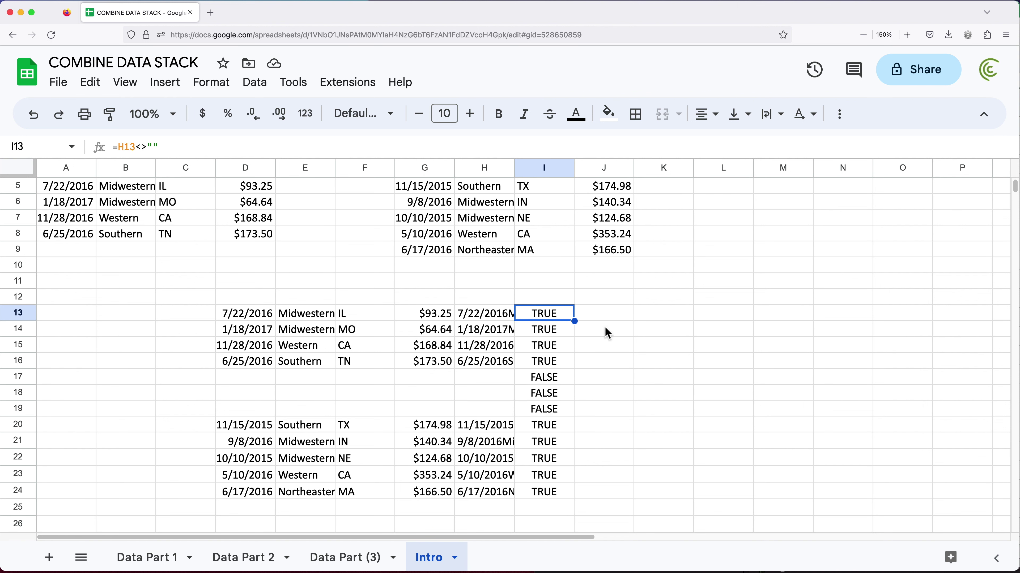
Start a FILTER formula in K13, beside the helper columns.
left_click(652, 315)
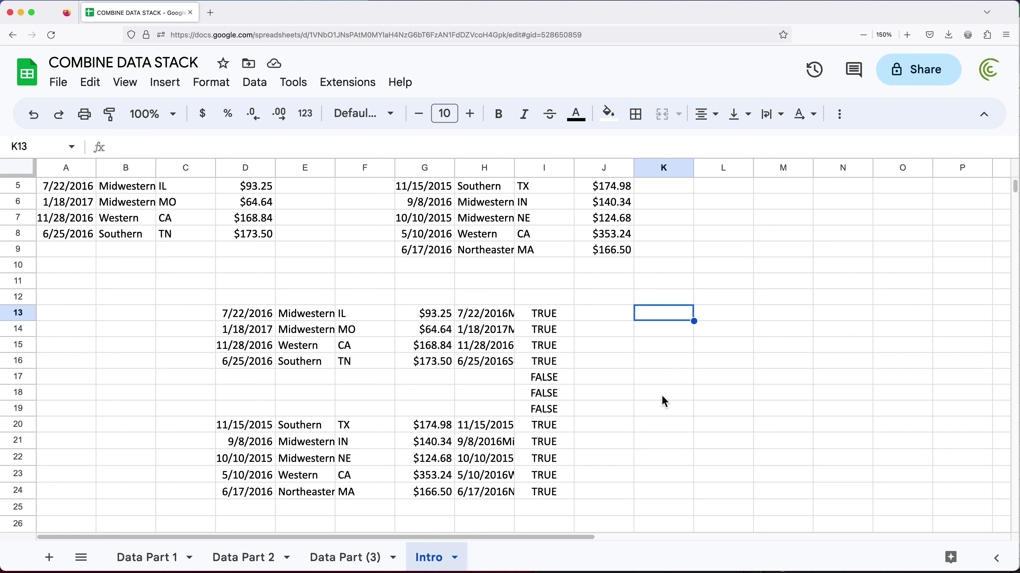
type("=FILTER(")
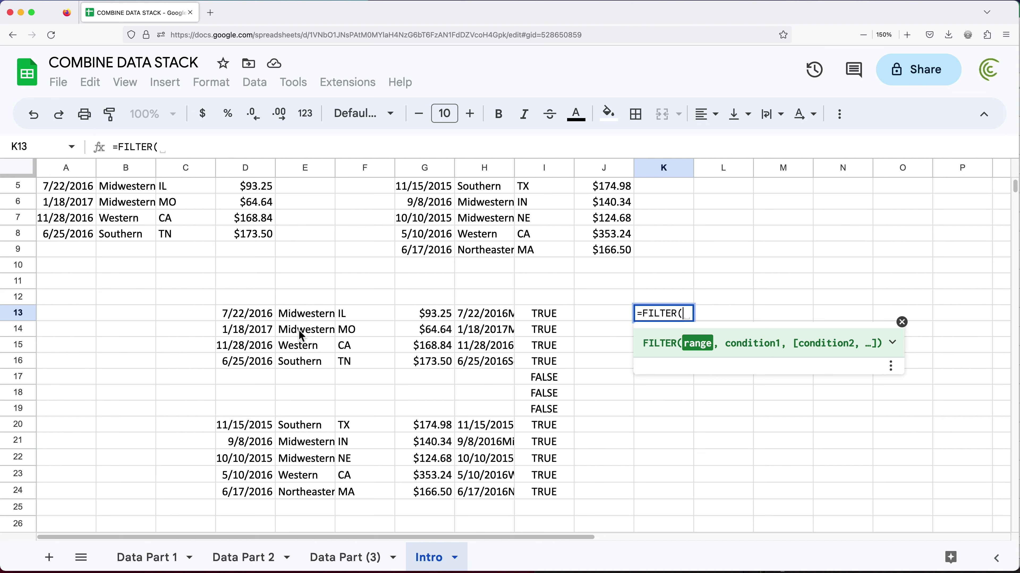
left_click(246, 315)
left_click_drag(302, 328, 541, 495)
type(",")
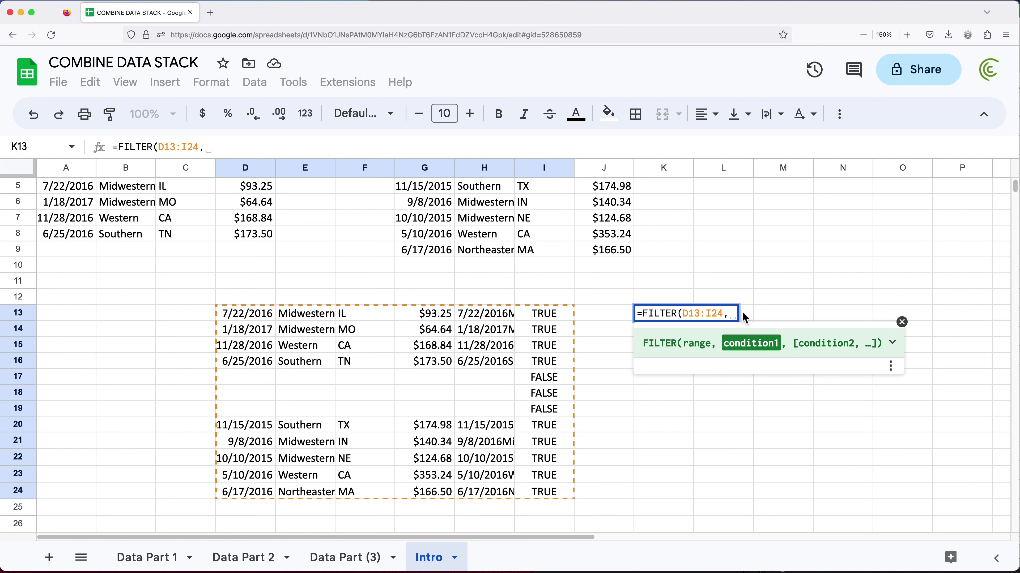
key("BackSpace")
key("BackSpace")
key("BackSpace")
key("BackSpace")
key("BackSpace")
key("BackSpace")
key("BackSpace")
key("BackSpace")
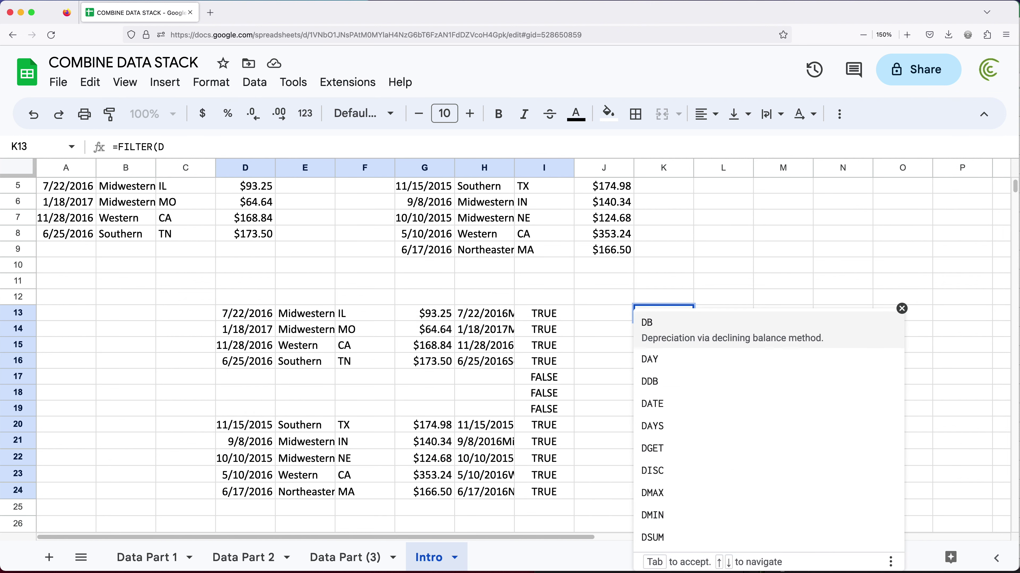
Complete the K13 formula as =FILTER(D13:H24,I13:I24) to keep only the rows marked TRUE.
left_click_drag(263, 318, 521, 484)
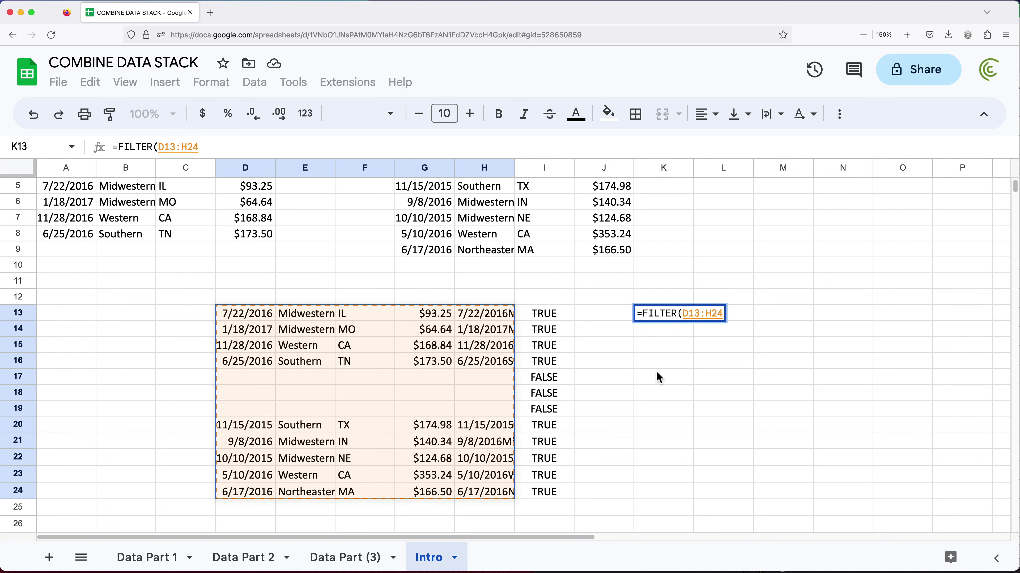
type(",")
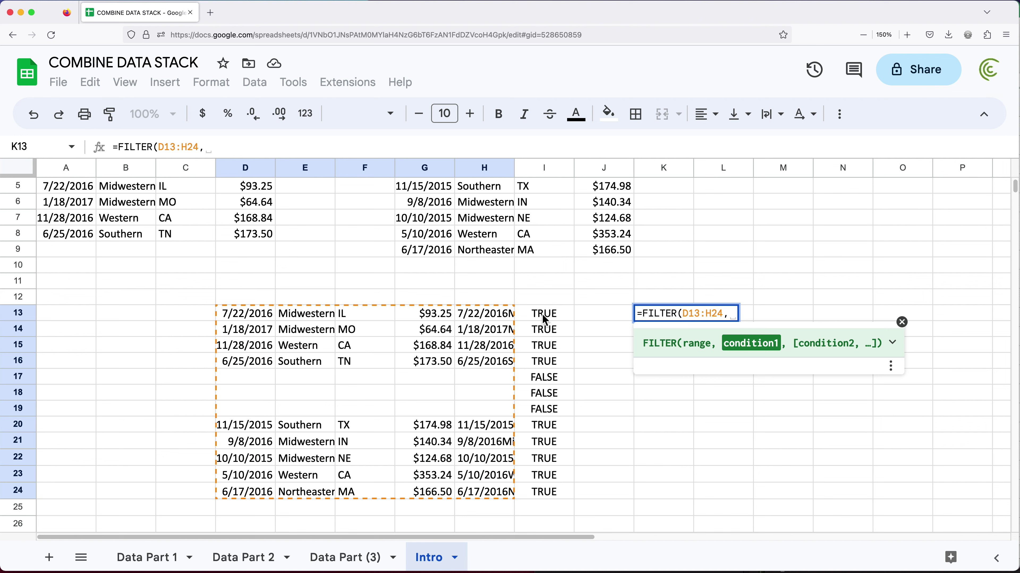
left_click_drag(544, 317, 554, 493)
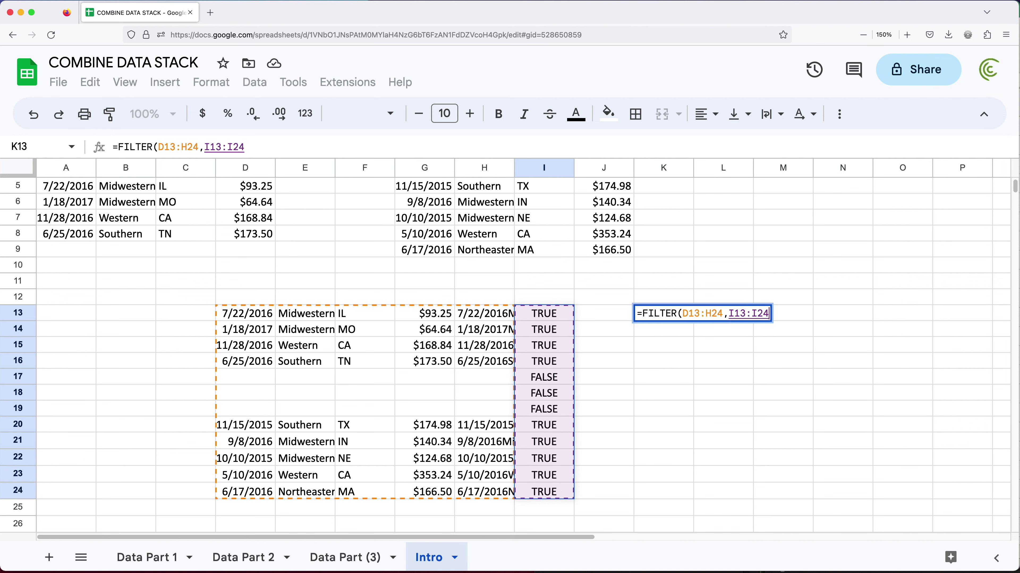
type(")")
key("Return")
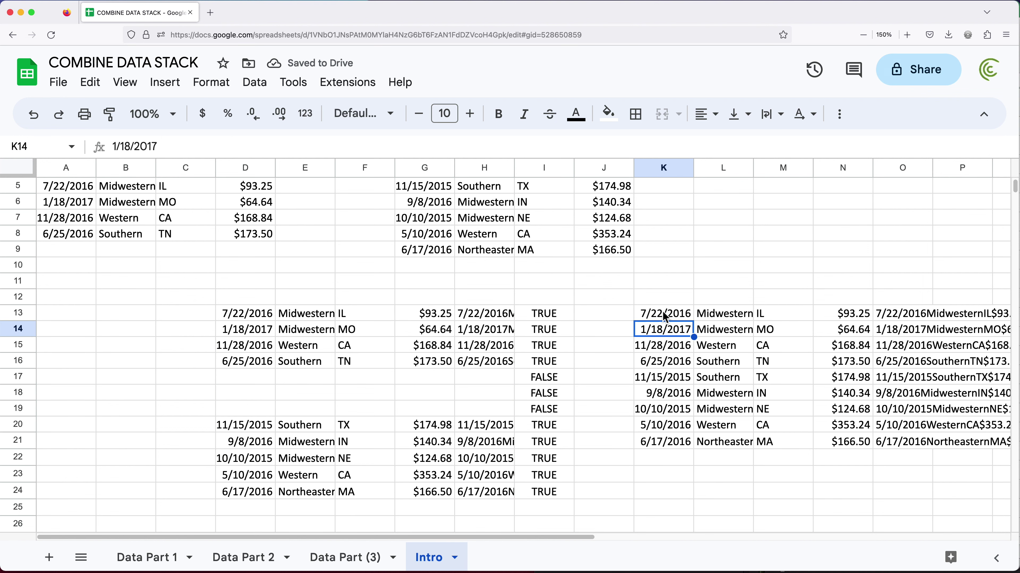
left_click_drag(521, 315, 546, 363)
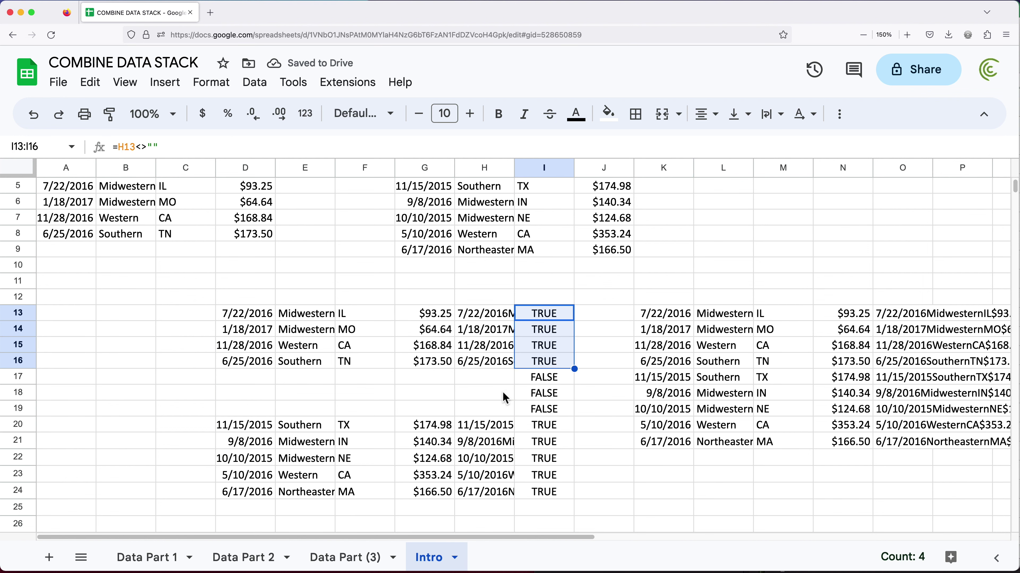
Change the range filtered in K13 to D13:G24, leaving out the joined-text helper column.
double_click(666, 313)
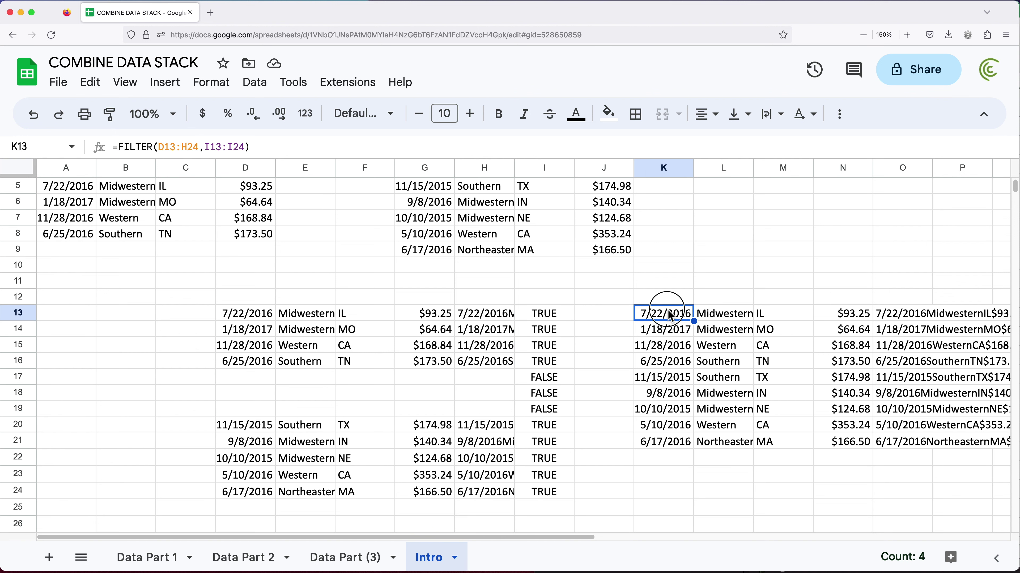
left_click(718, 314)
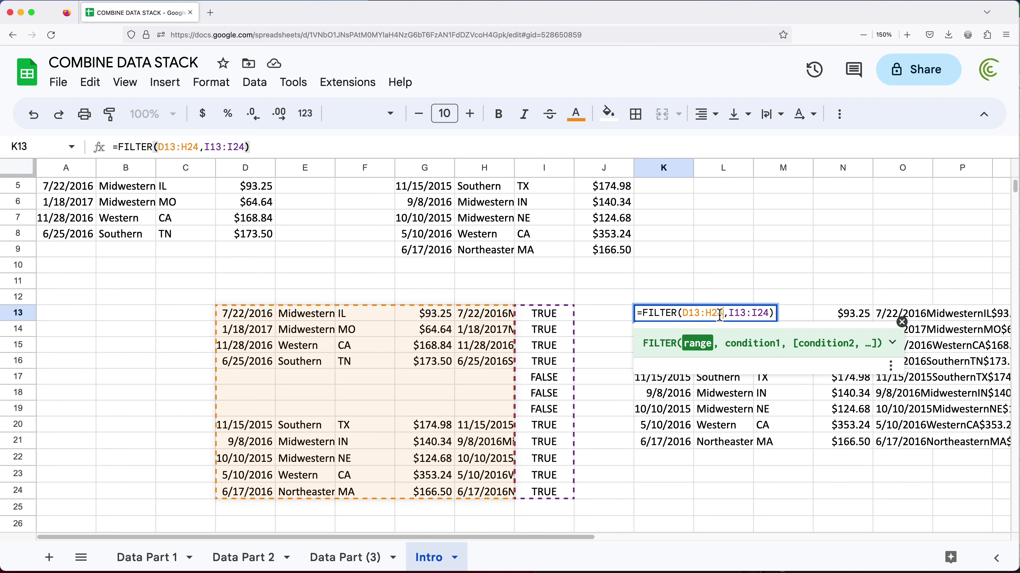
left_click_drag(723, 315, 682, 315)
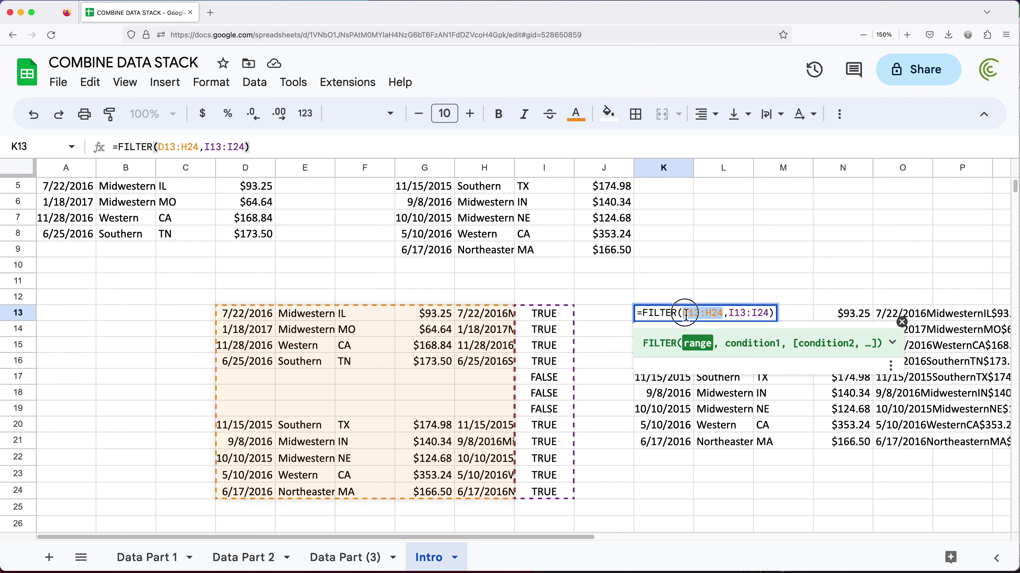
mouse_move(244, 314)
left_mouse_down()
mouse_move(398, 403)
mouse_move(410, 492)
left_mouse_up()
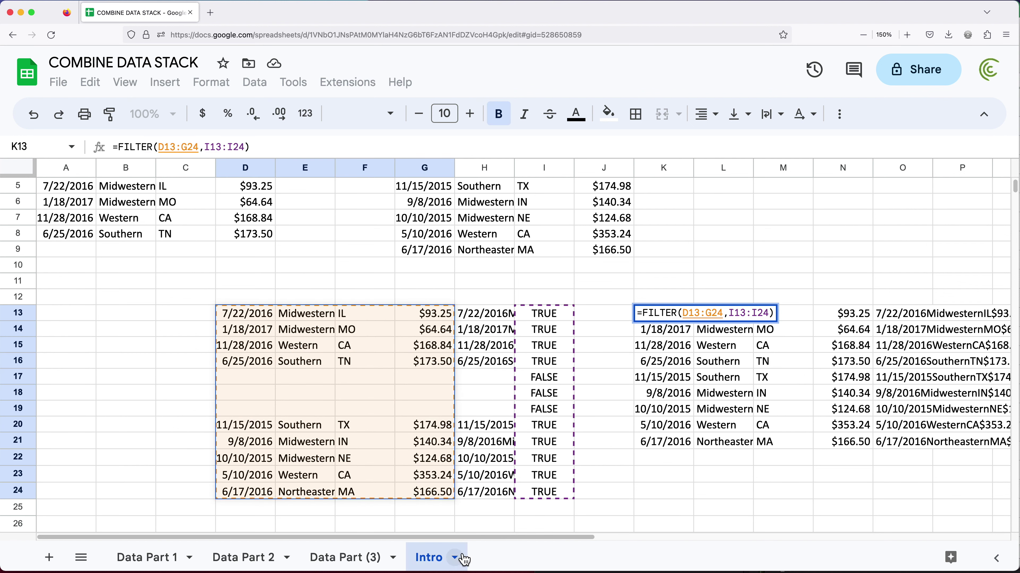
key("Return")
left_click(680, 319)
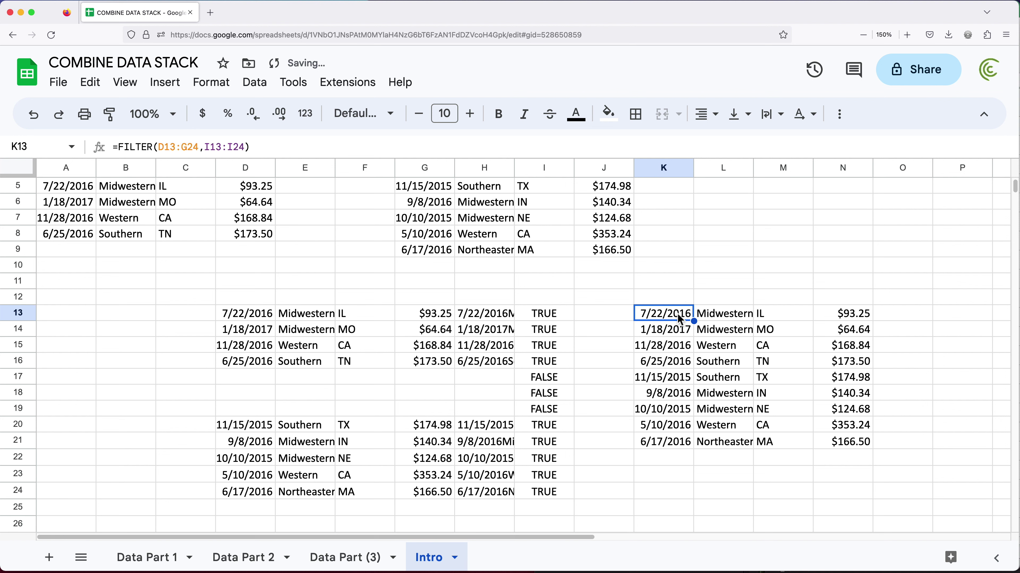
Review the chain of formulas: VSTACK in D13, TEXTJOIN in H13, the non-empty test in I13 and FILTER in K13.
double_click(679, 319)
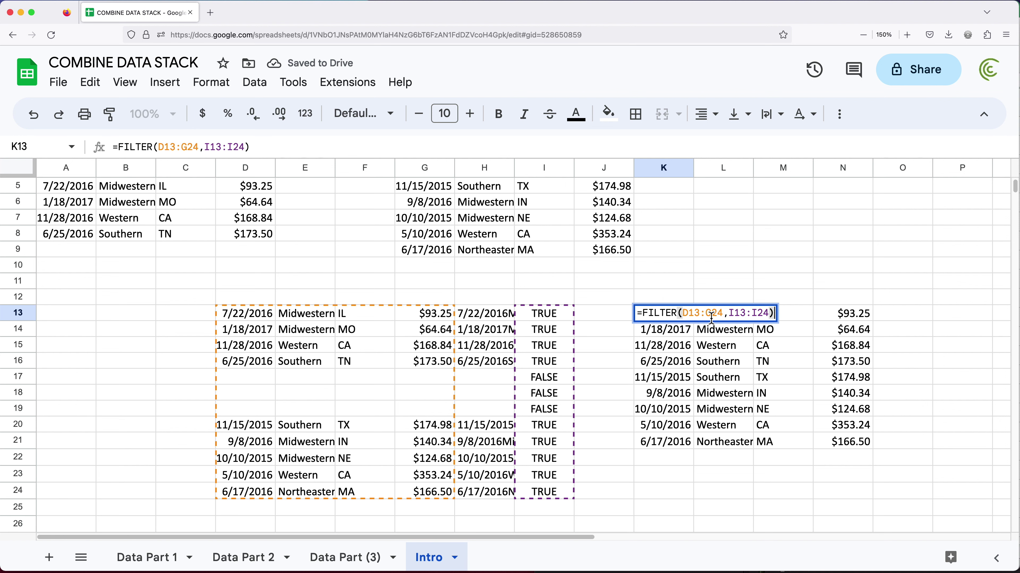
left_click(252, 327)
double_click(250, 317)
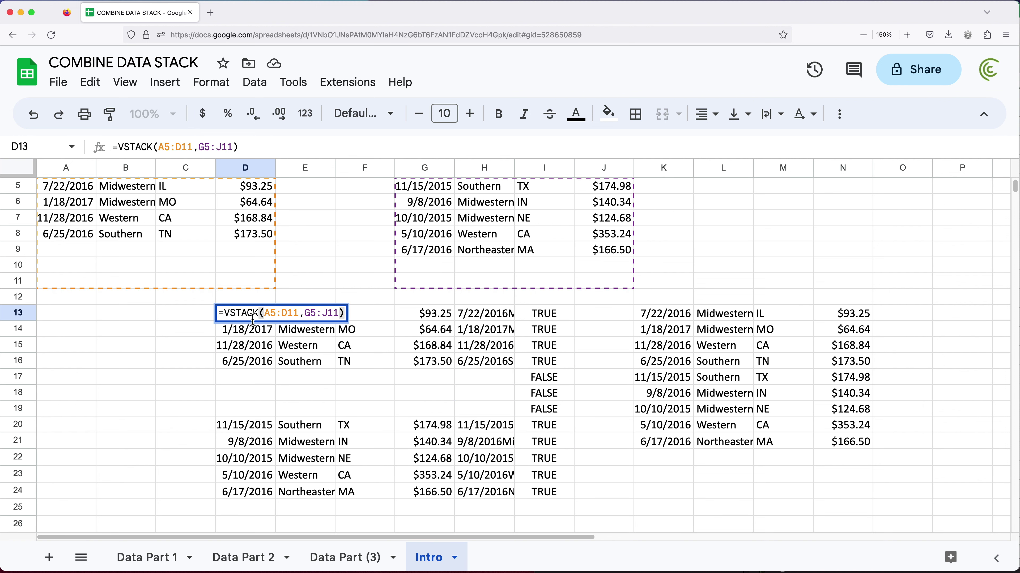
key("Return")
left_click(500, 317)
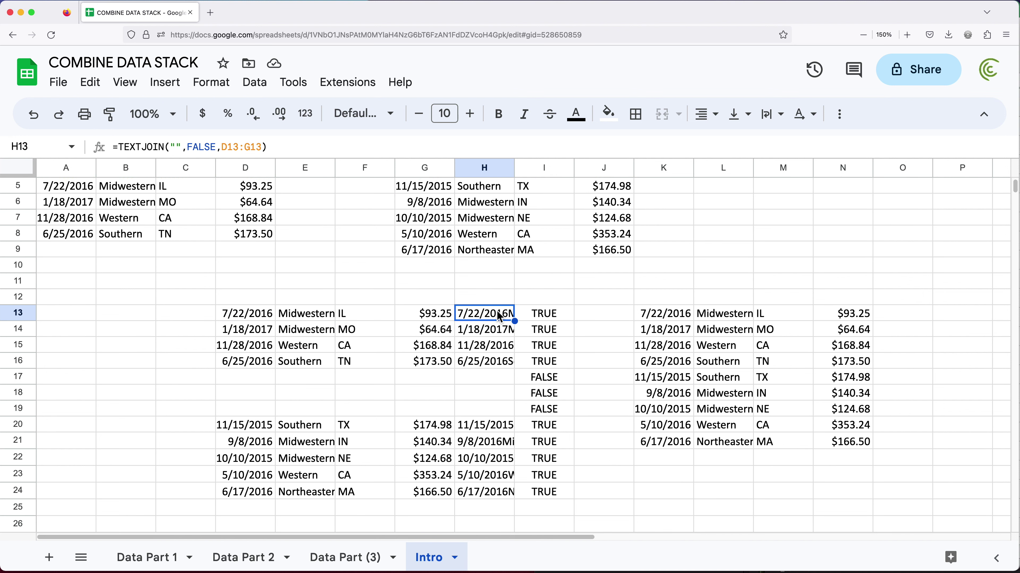
double_click(499, 318)
left_click(562, 317)
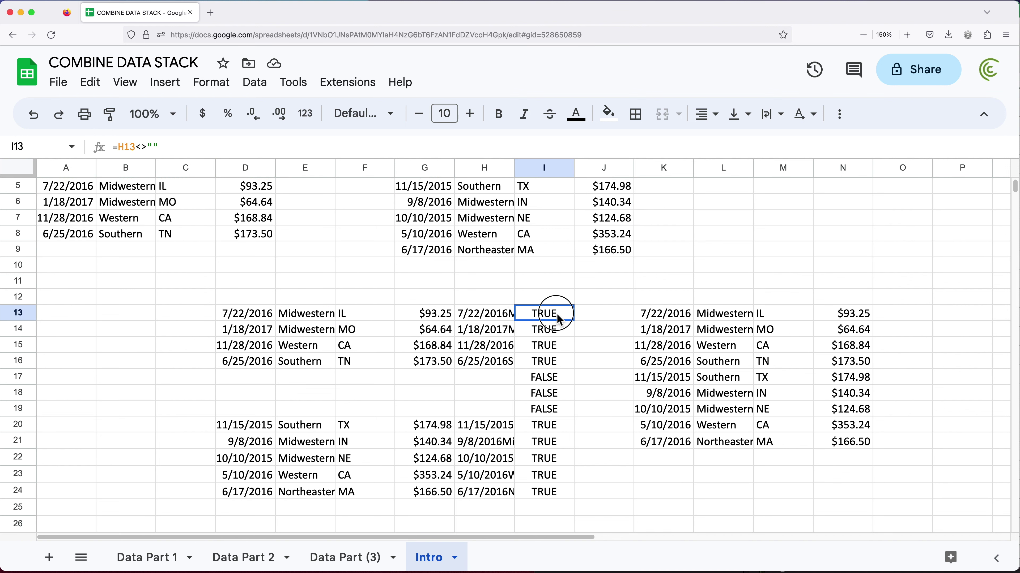
double_click(562, 317)
key("Return")
left_click(668, 317)
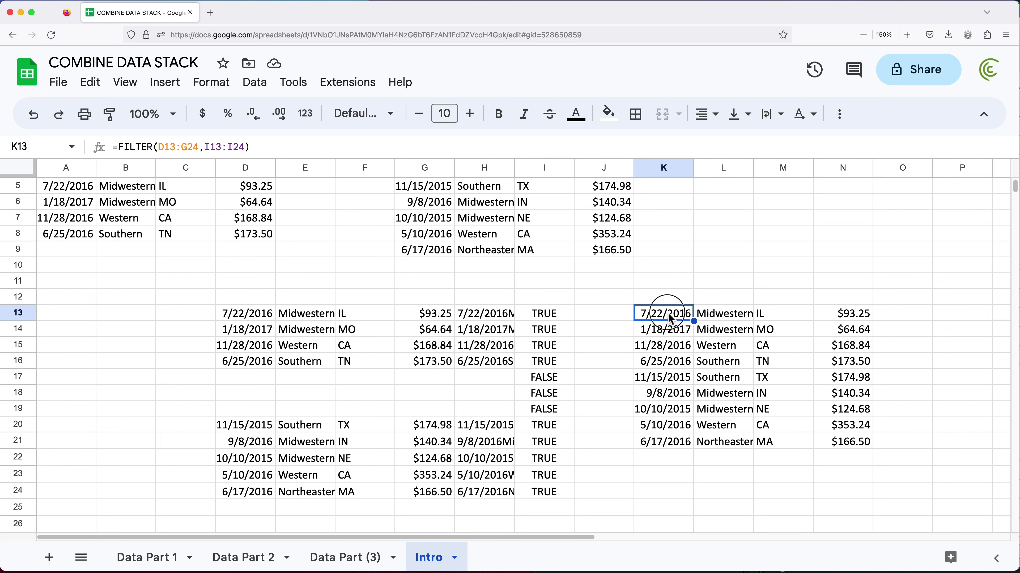
double_click(668, 318)
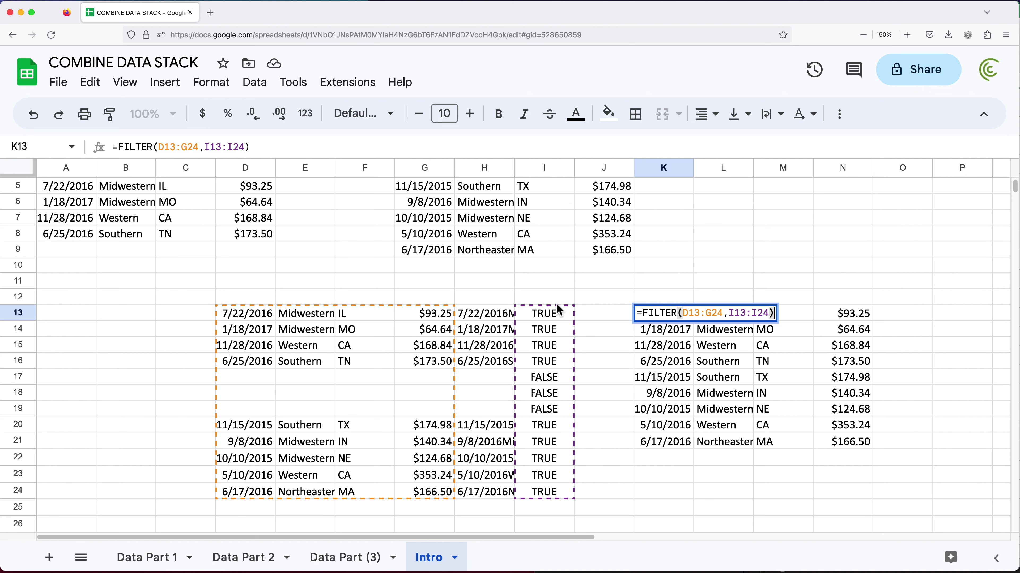
Delete the FILTER formula from K13.
key("Return")
key("Up")
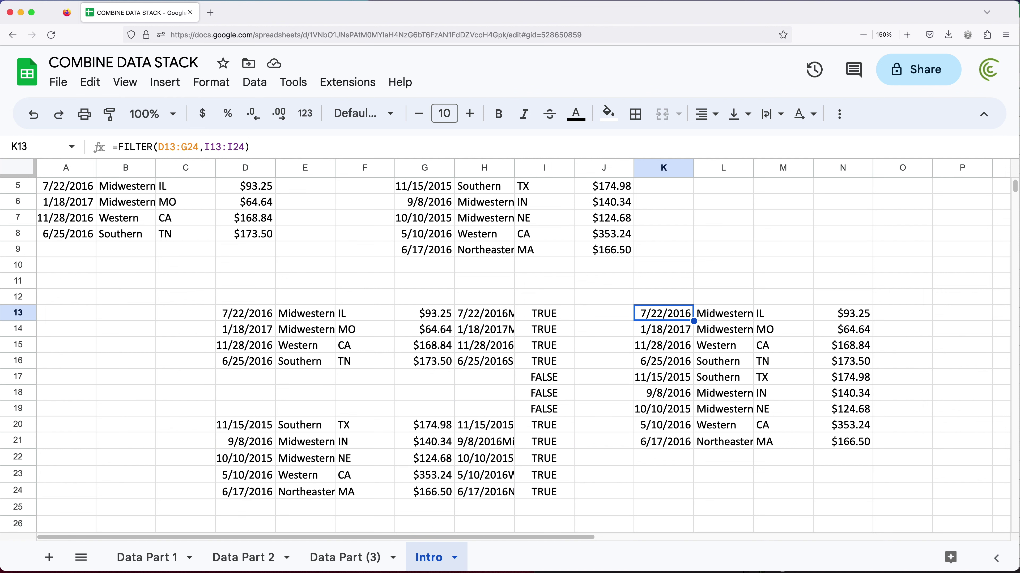
key("Delete")
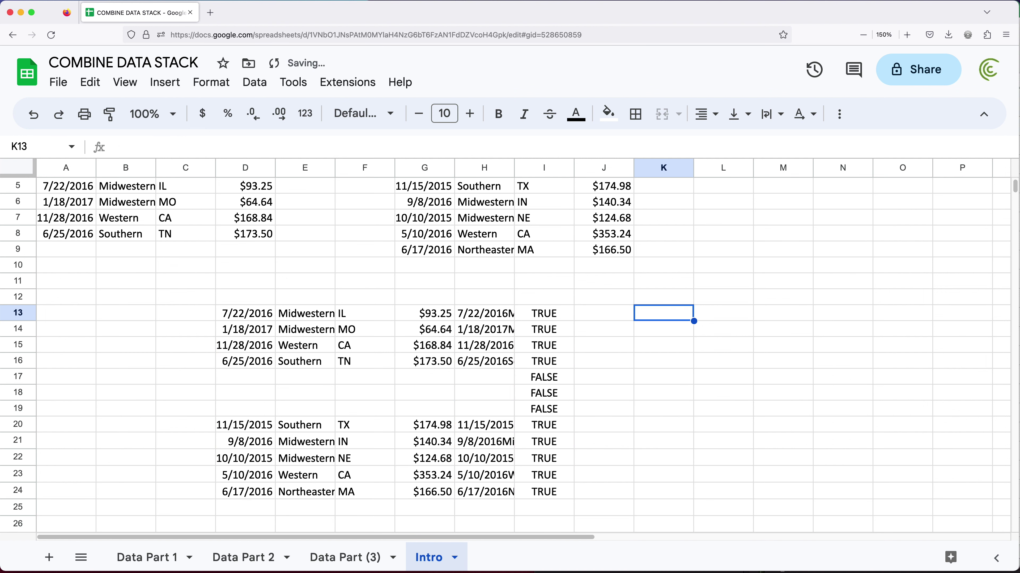
Examine how the I13 non-empty test and the H13 TEXTJOIN formula work and how both columns repeat them down the rows.
left_click(552, 317)
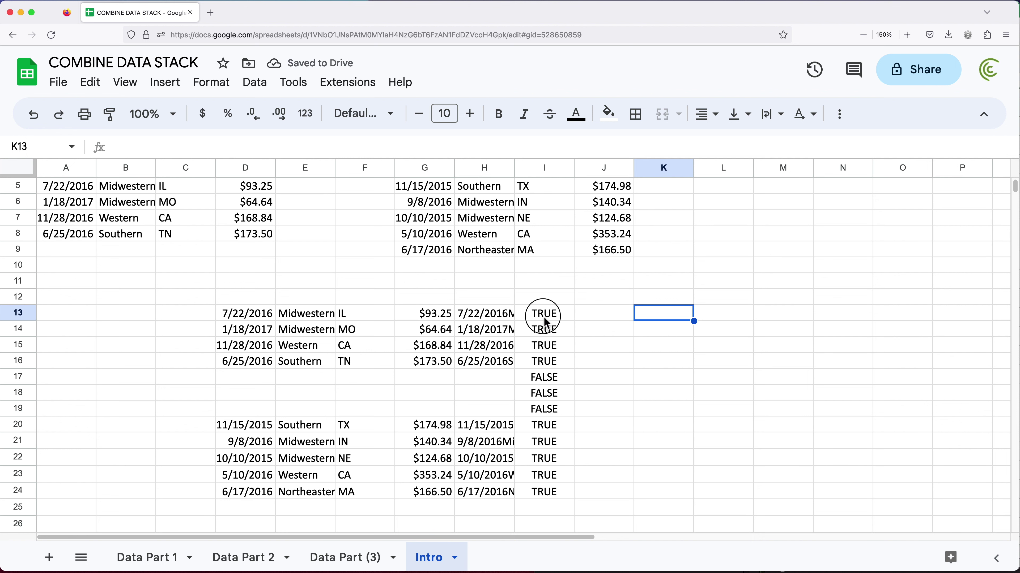
double_click(555, 318)
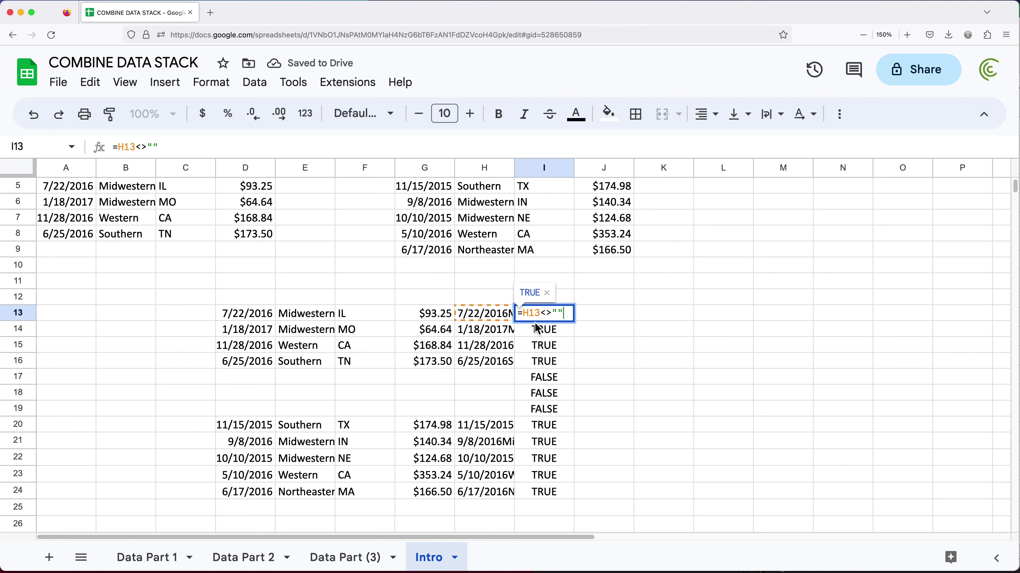
key("Escape")
double_click(504, 319)
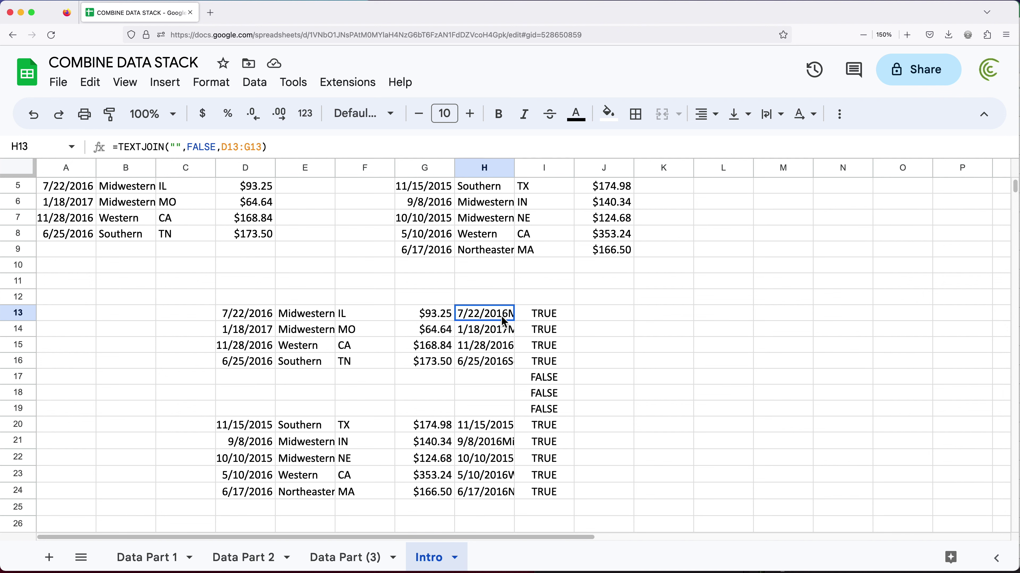
left_click_drag(466, 313, 663, 317)
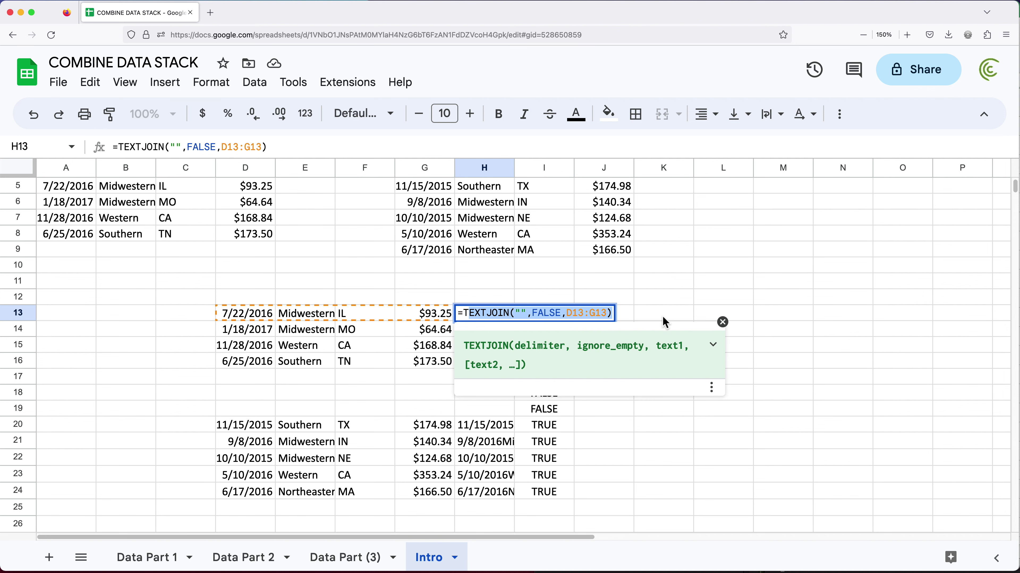
key("Escape")
double_click(549, 317)
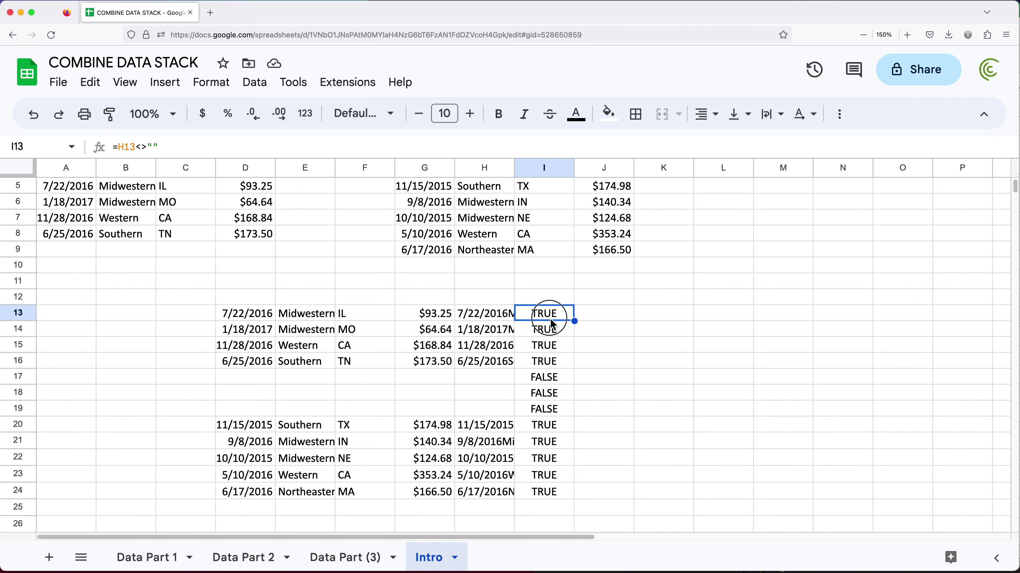
left_click(525, 315)
left_click_drag(526, 315, 601, 341)
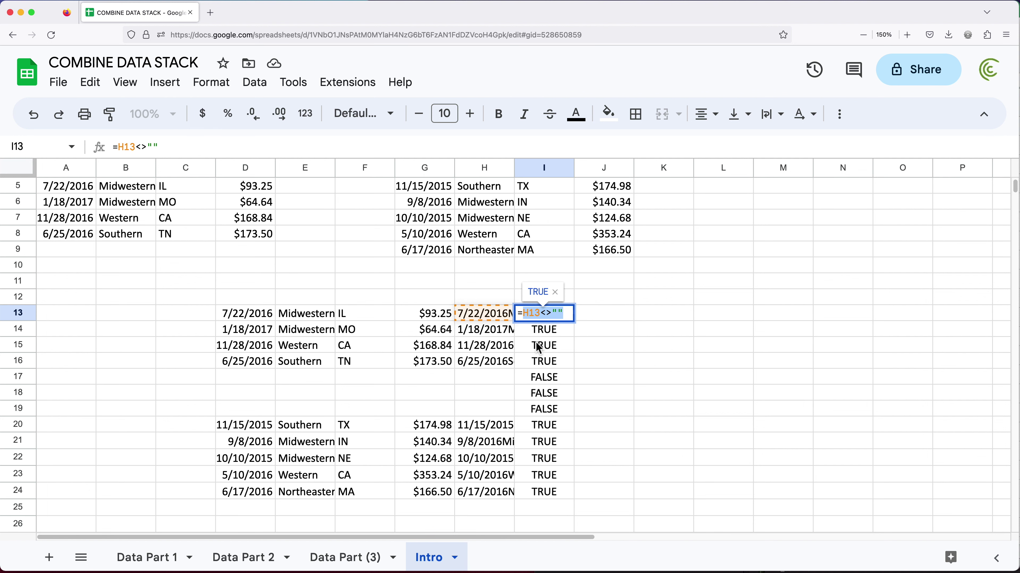
key("Escape")
left_click_drag(533, 318, 546, 490)
left_click_drag(485, 315, 484, 507)
double_click(492, 312)
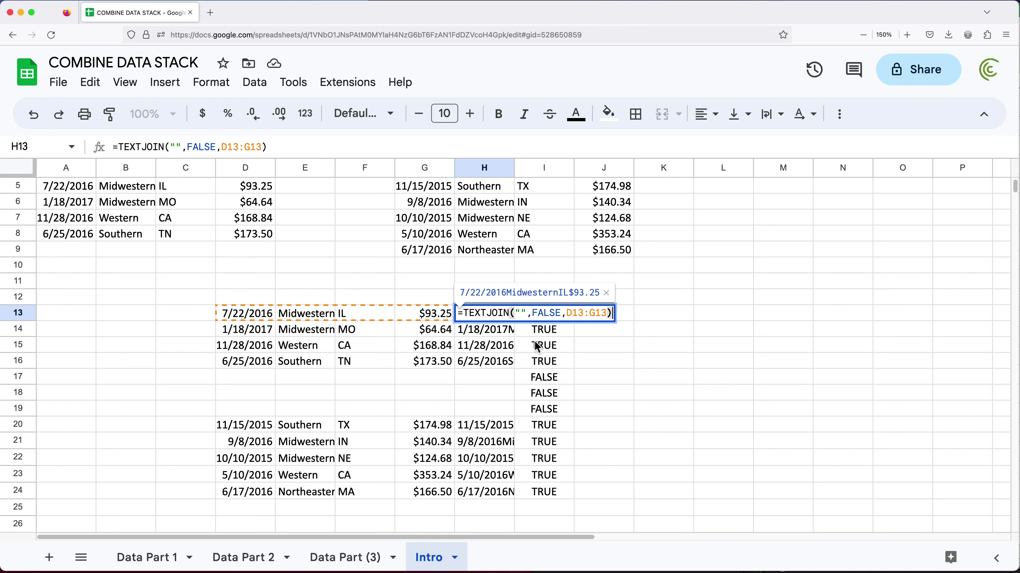
key("Escape")
Start a BYROW formula in K13 with the stacked range D13:G24 as its array.
left_click(639, 315)
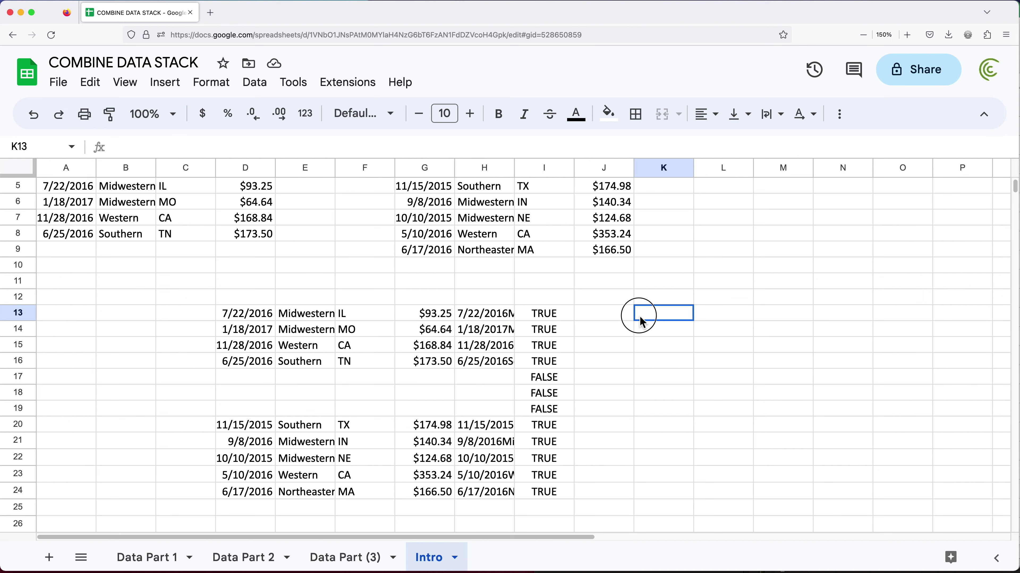
type("=")
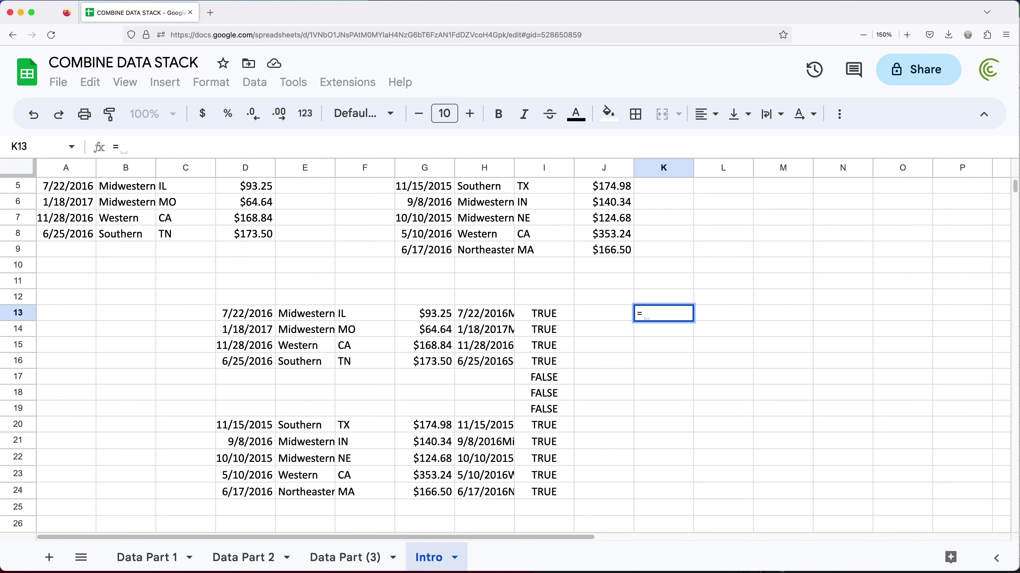
type("BYROW(")
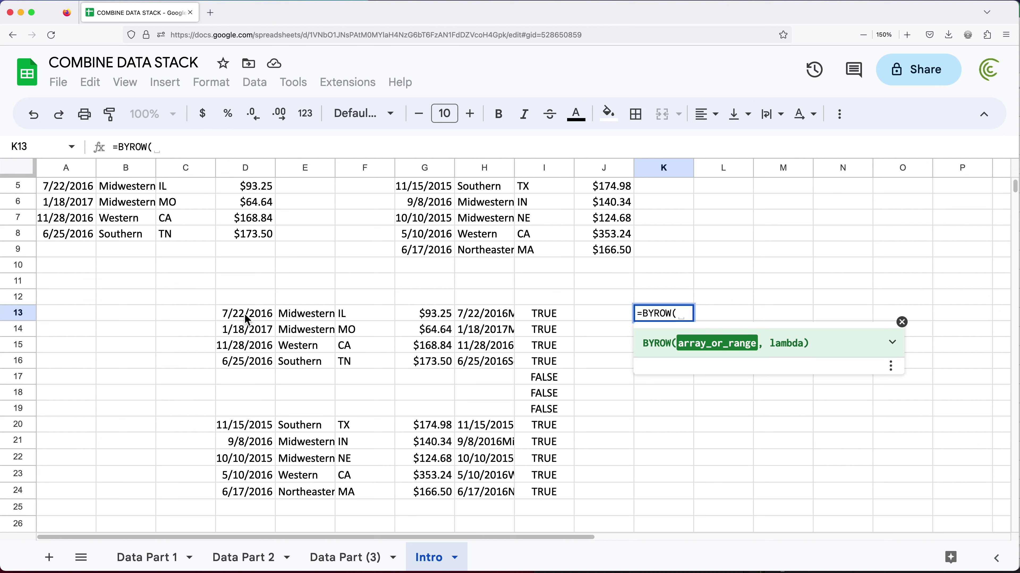
left_click_drag(240, 313, 418, 493)
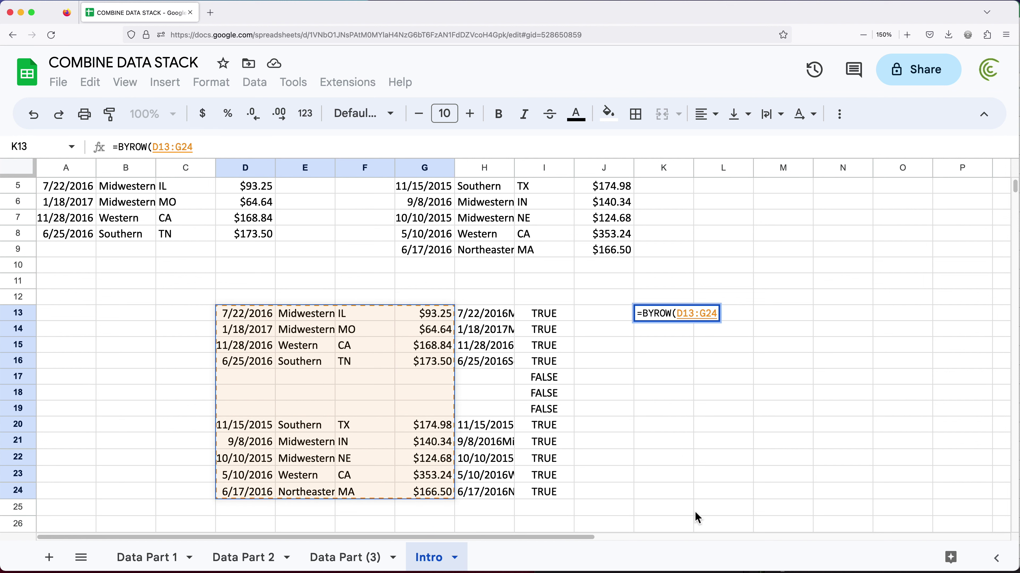
type(",")
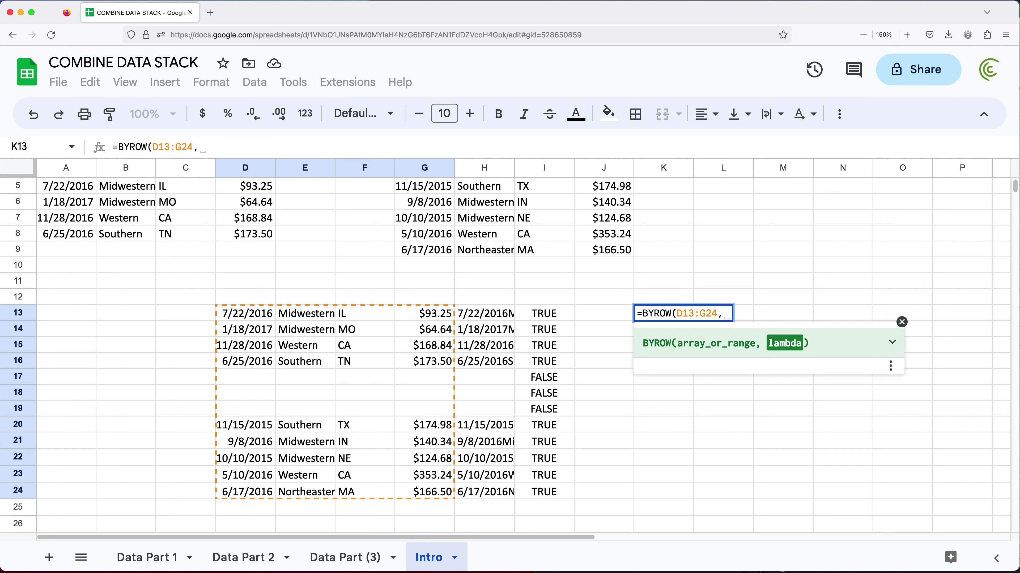
Add a LAMBDA with the parameter r as the function argument of the BYROW formula in K13.
type("LAM")
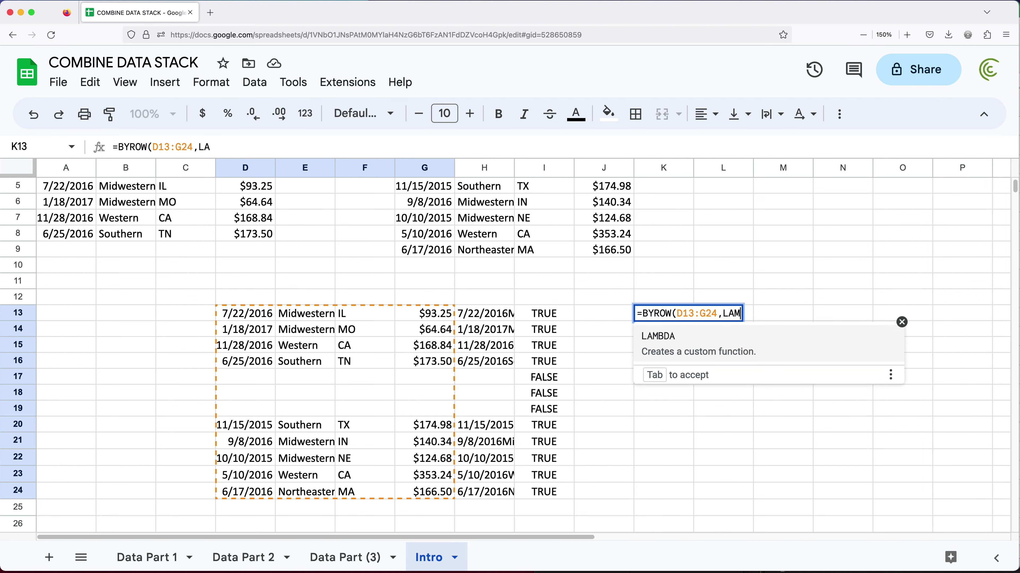
key("Tab")
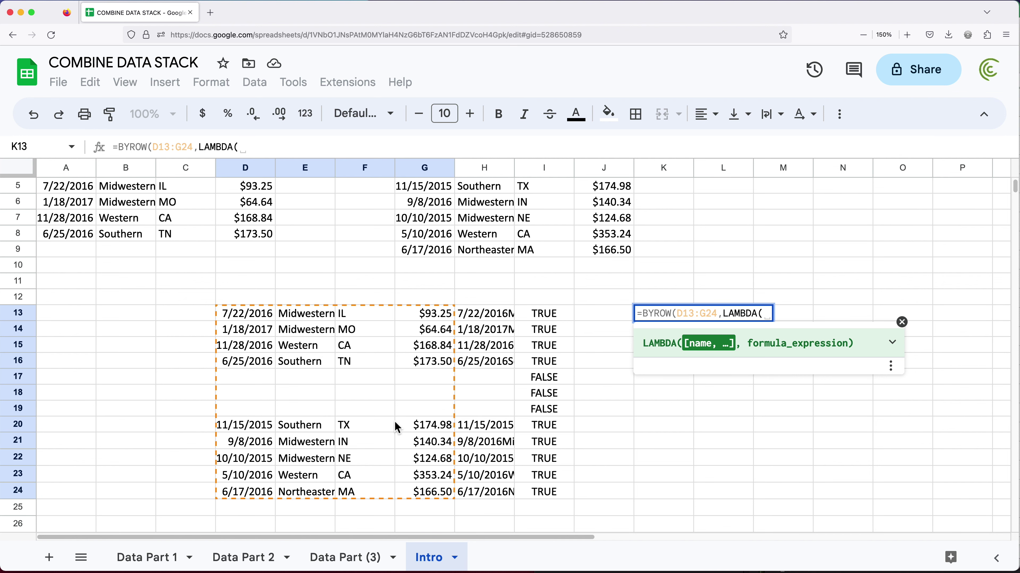
type("r")
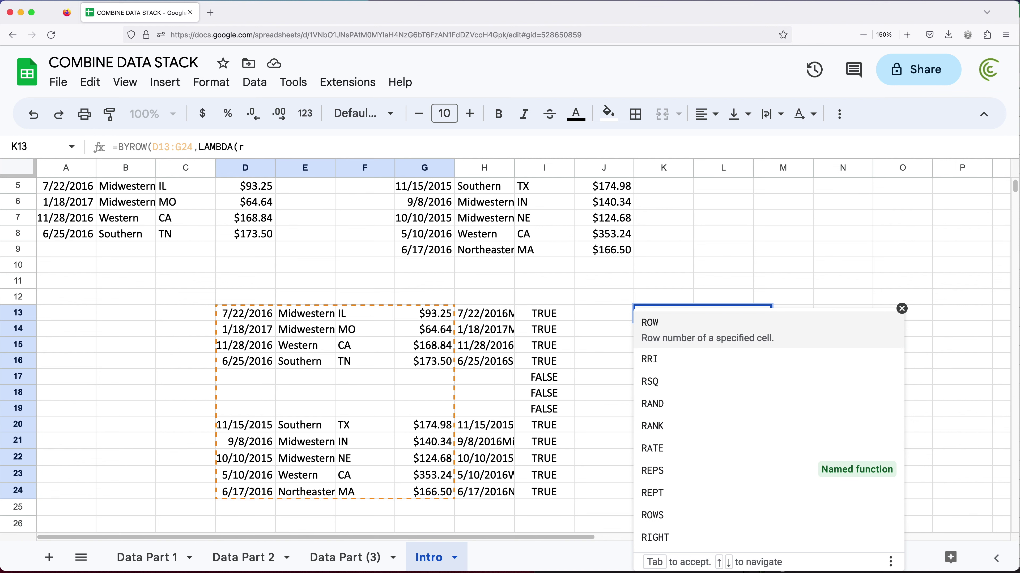
type(",")
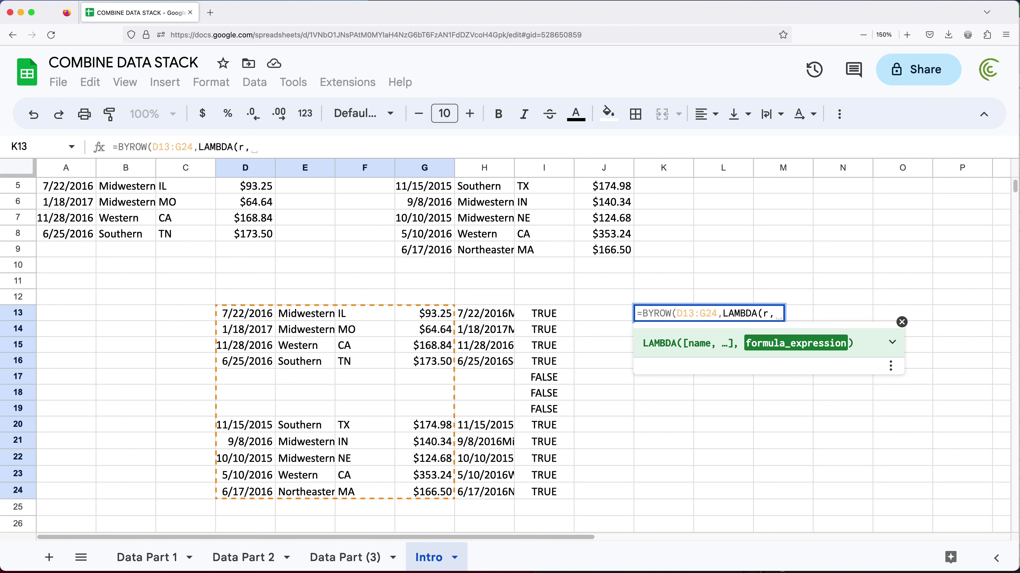
Make TEXTJOIN("",FALSE,r) the LAMBDA's formula expression and close all brackets of the BYROW formula.
type("TEXTJOIN(")
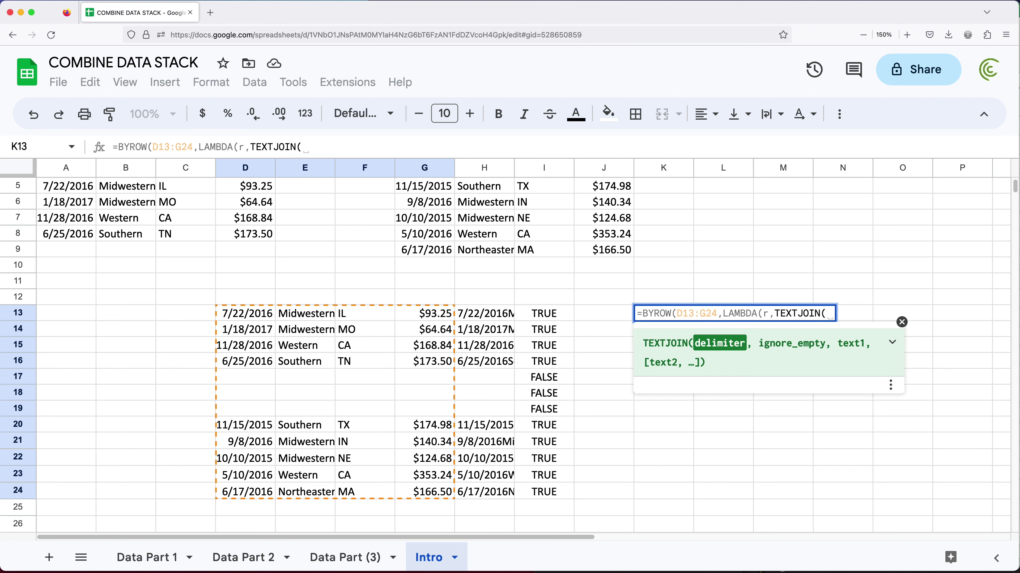
type("\"\"")
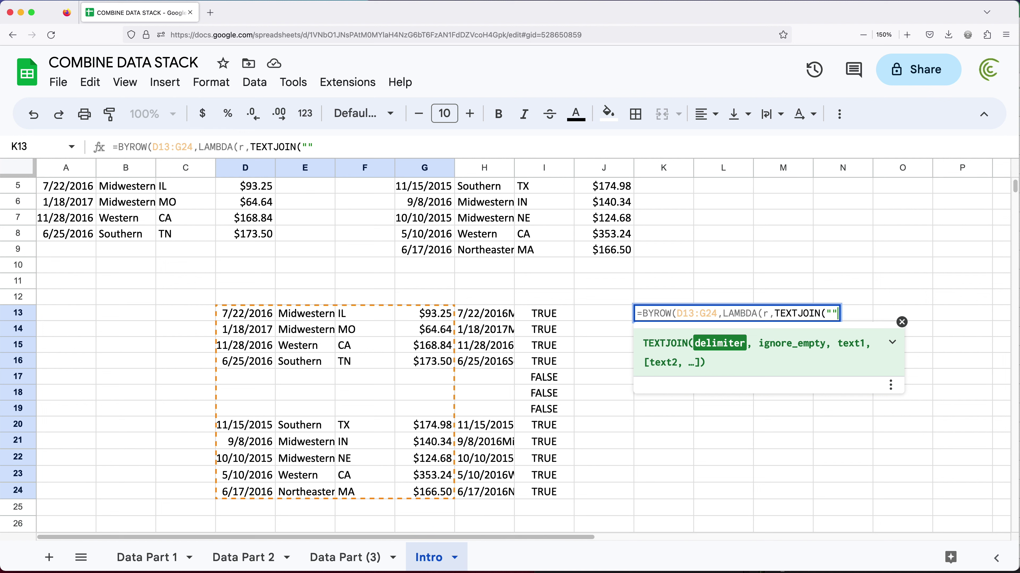
type(",")
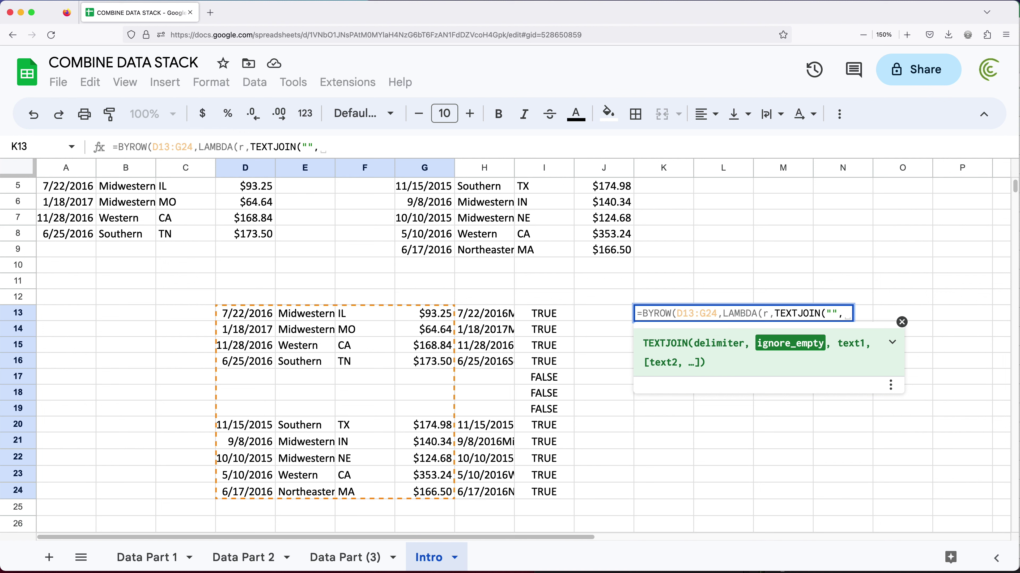
type("FALSE")
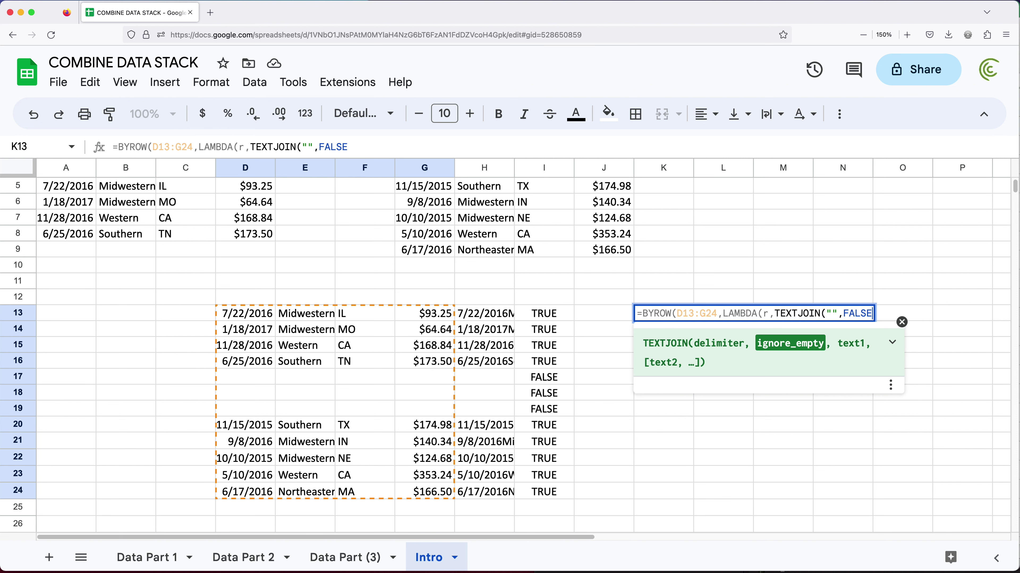
type(",")
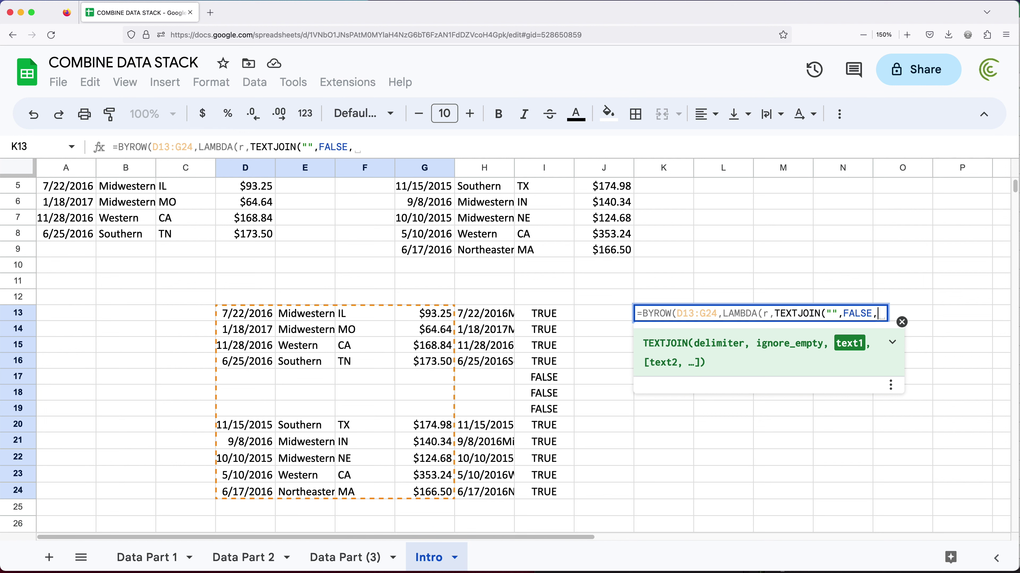
type("r)")
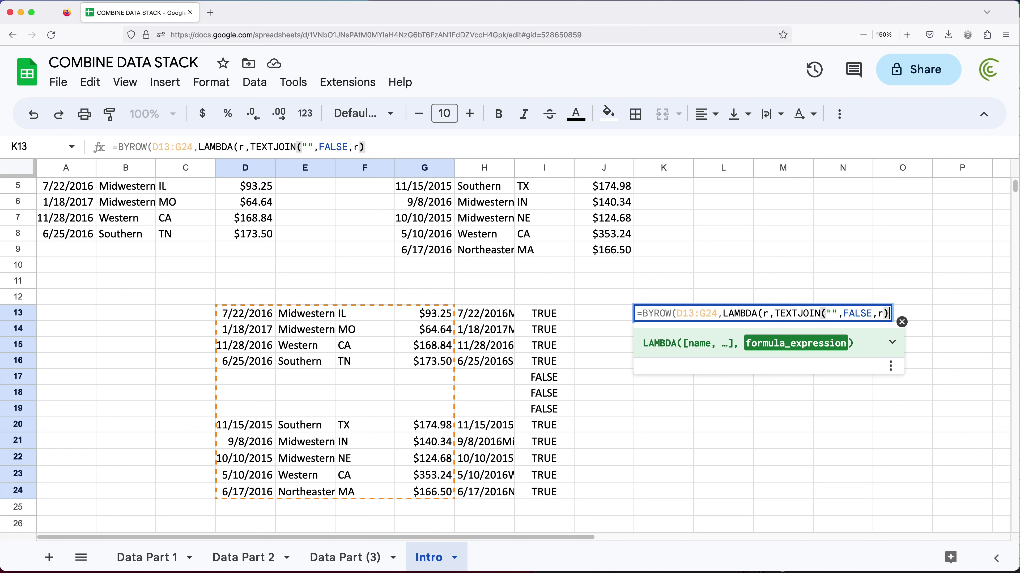
type(")")
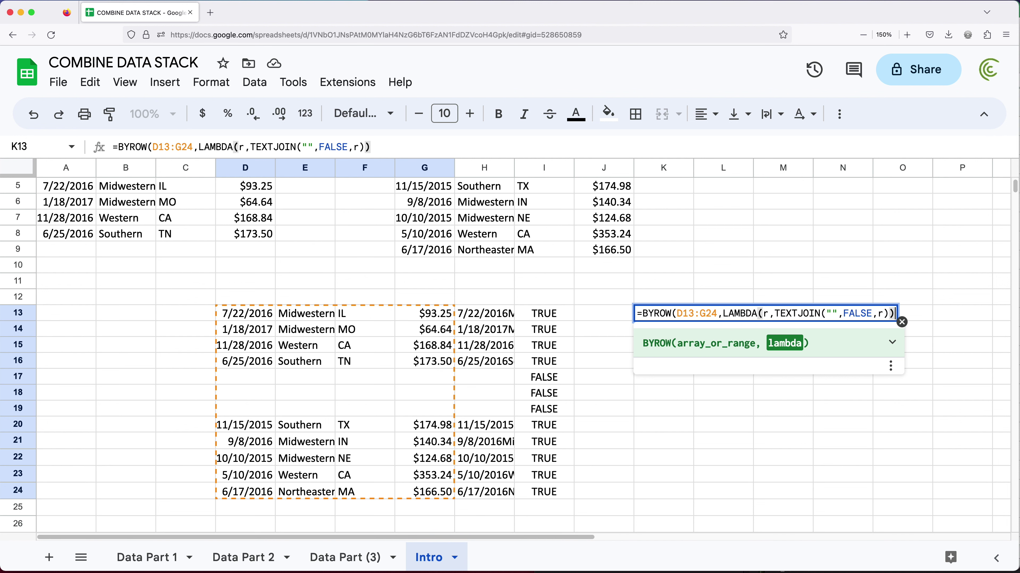
type(")")
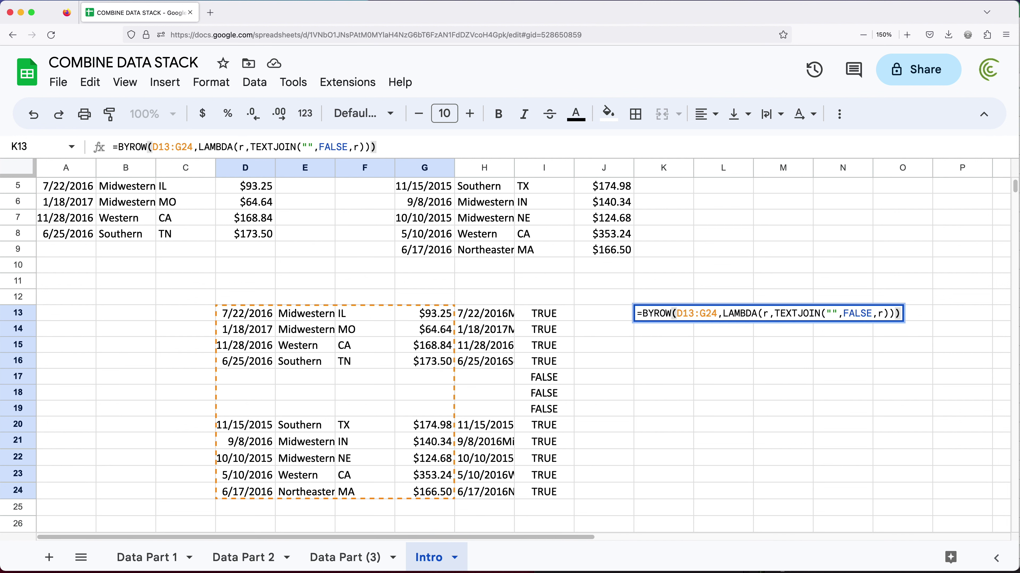
Check the parameter r in the LAMBDA against its use in TEXTJOIN and enter the BYROW formula in K13.
double_click(767, 312)
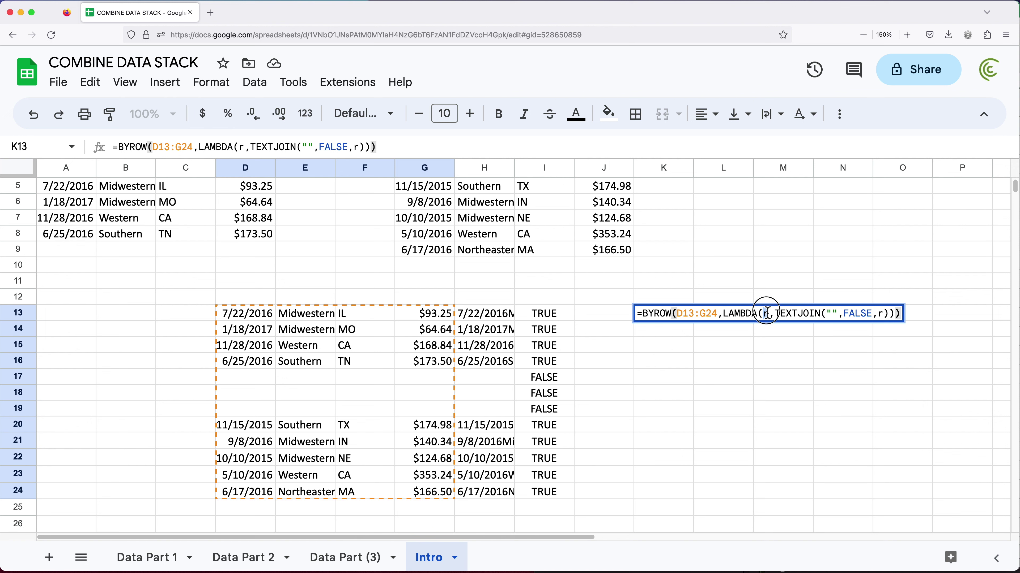
double_click(881, 314)
double_click(767, 317)
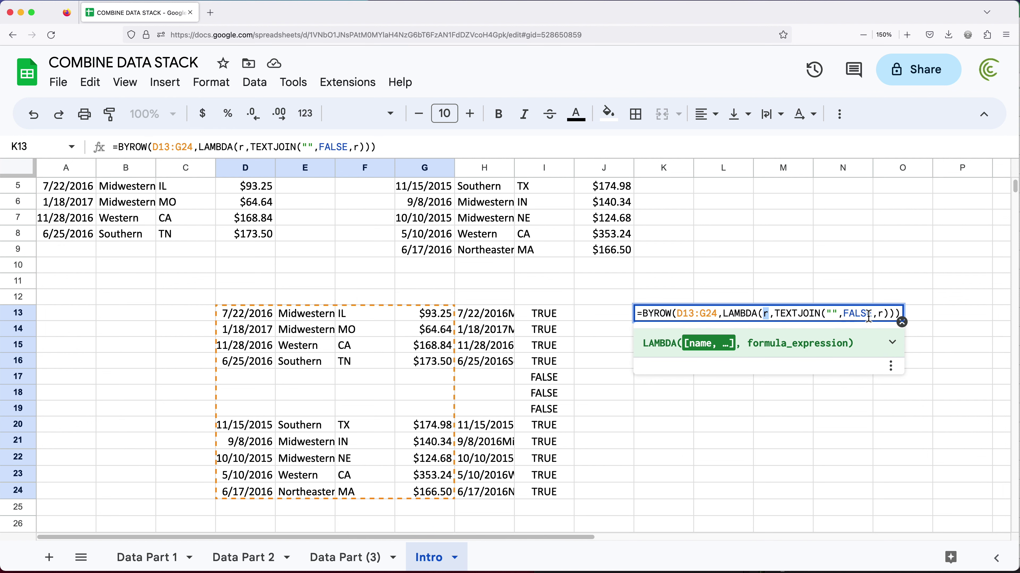
left_click(883, 317)
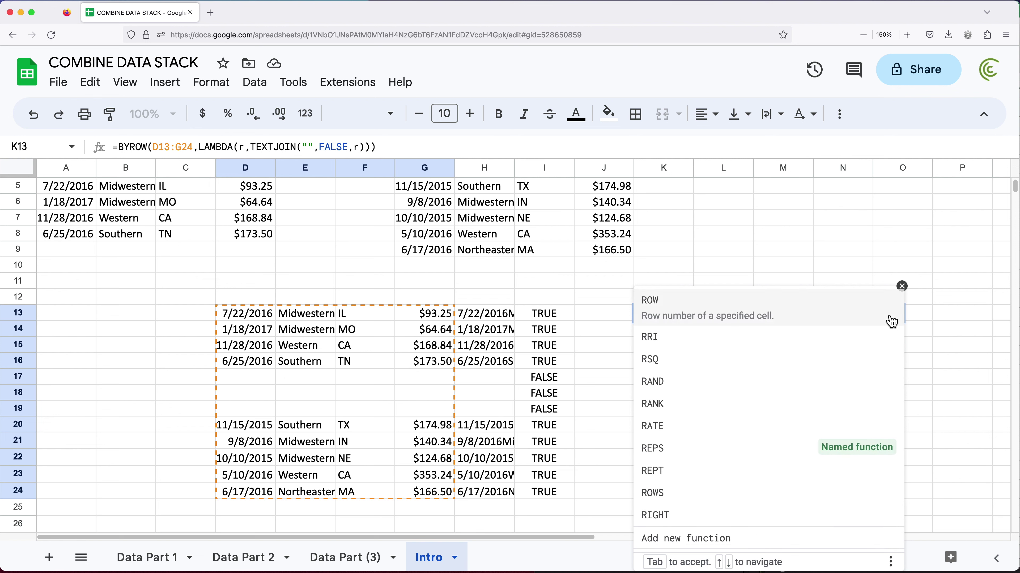
left_click(902, 286)
left_click(902, 314)
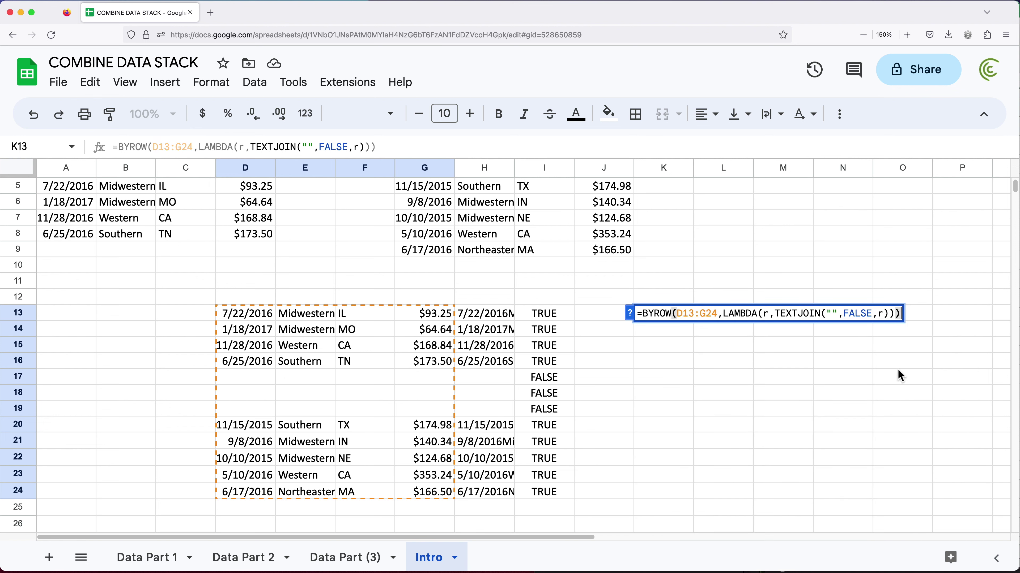
key("Return")
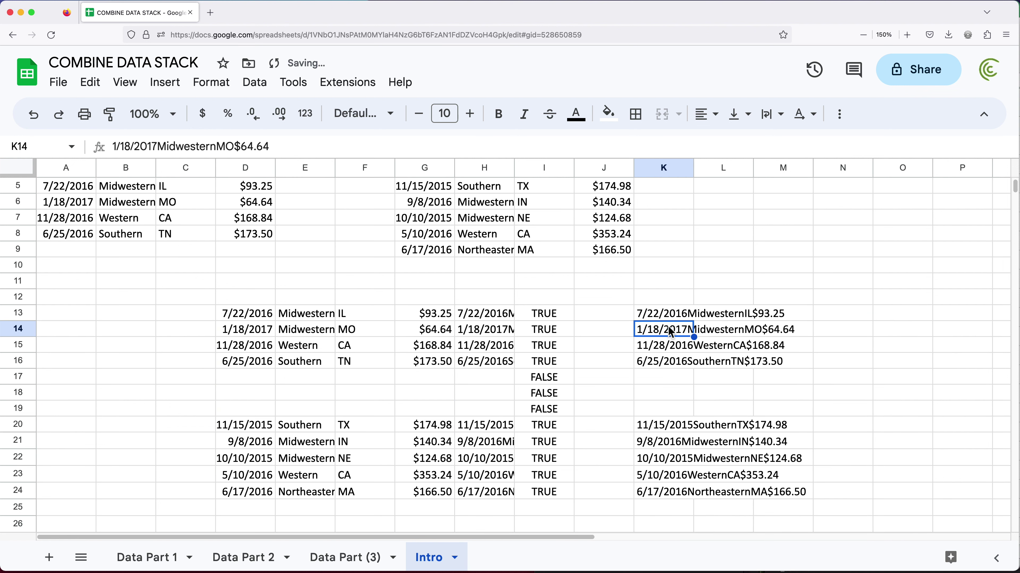
Compare the BYROW output in K13:K24 with the TEXTJOIN helper column H from row 13 down.
left_click(664, 317)
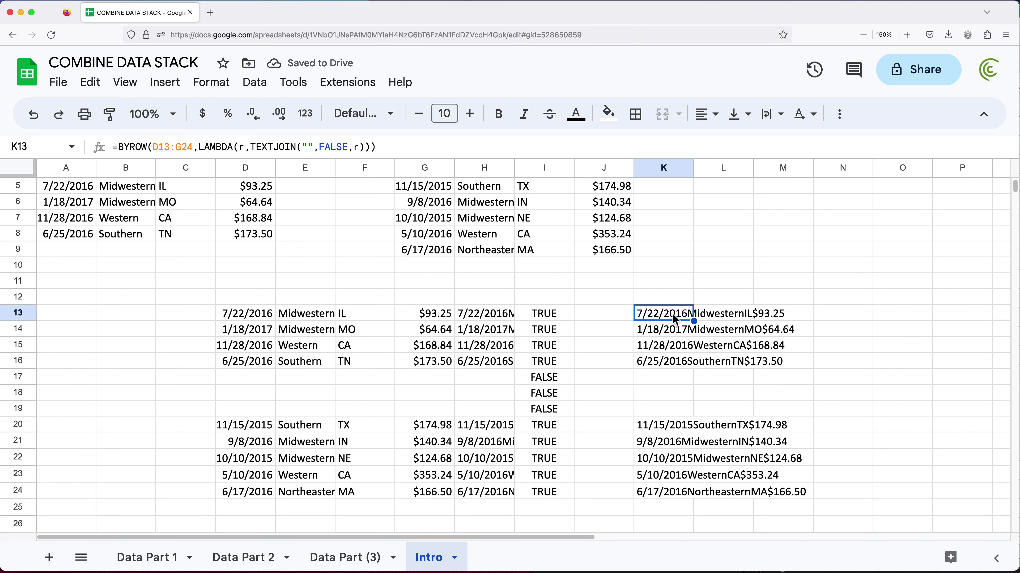
left_click_drag(480, 315, 472, 510)
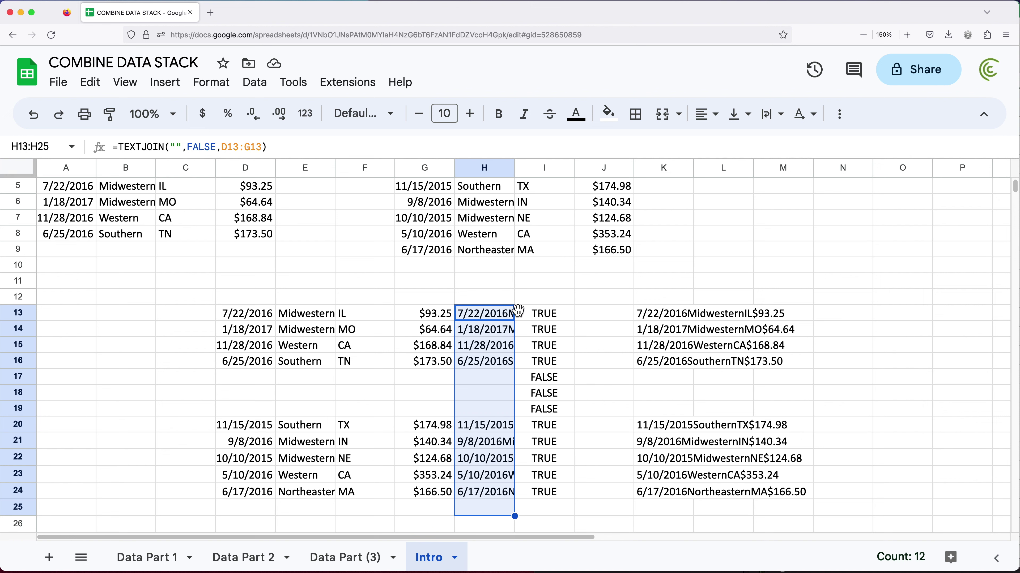
left_click_drag(678, 321, 670, 500)
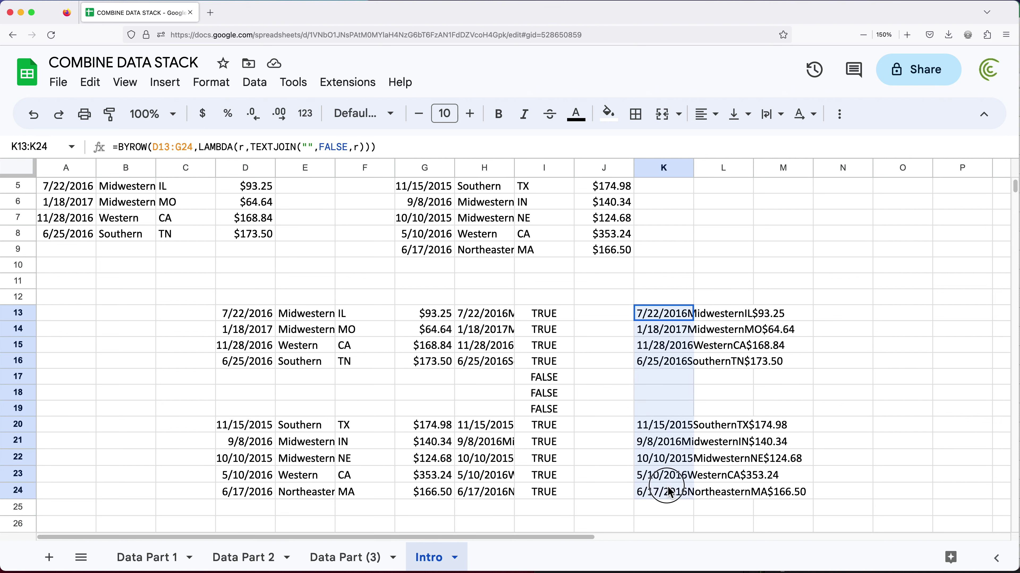
left_click(658, 318)
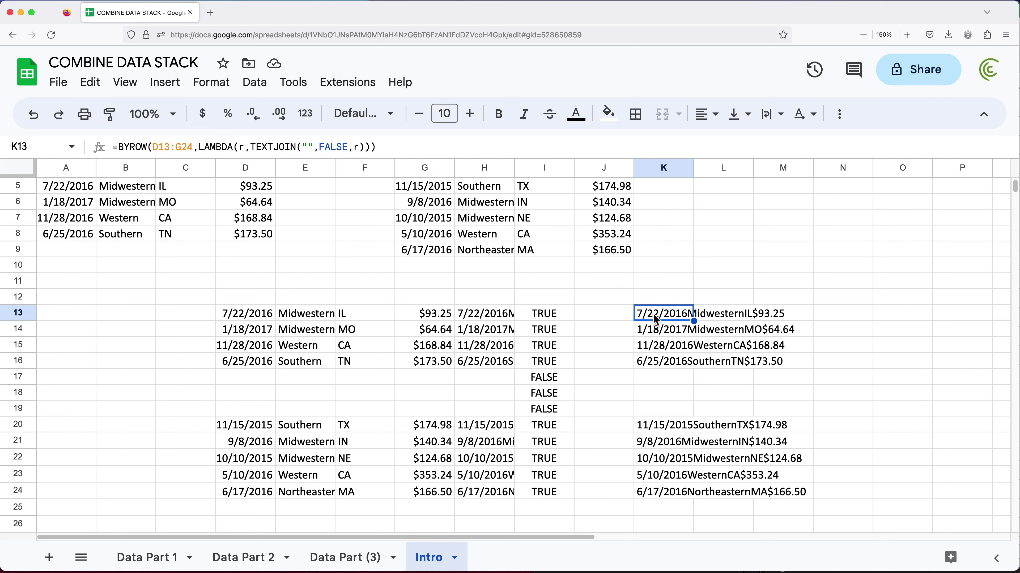
Review the non-empty test in I13, the BYROW formula in K13 and the TEXTJOIN formula in H13.
left_click(542, 318)
double_click(543, 318)
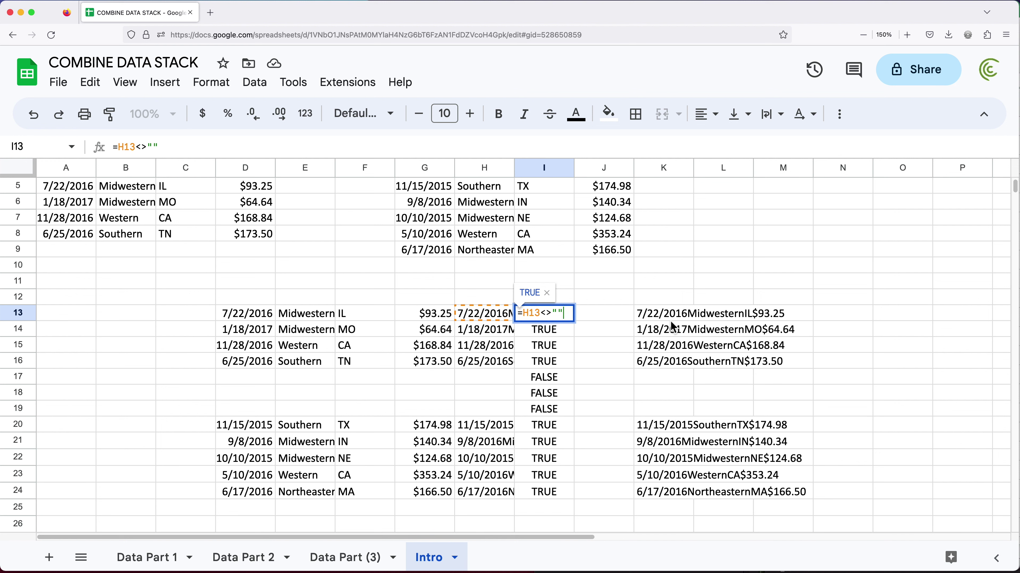
key("Escape")
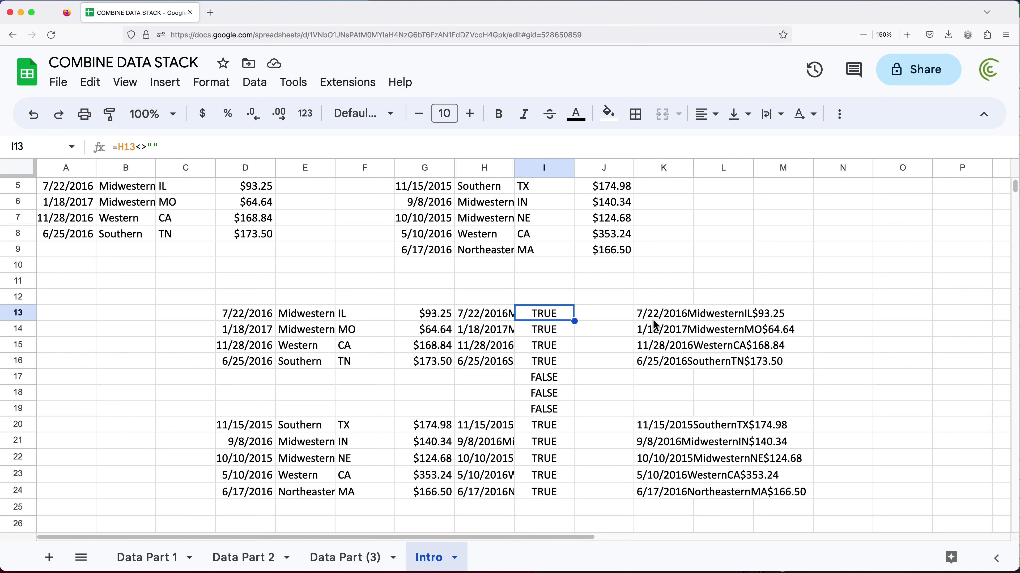
left_click(655, 320)
double_click(725, 317)
key("Escape")
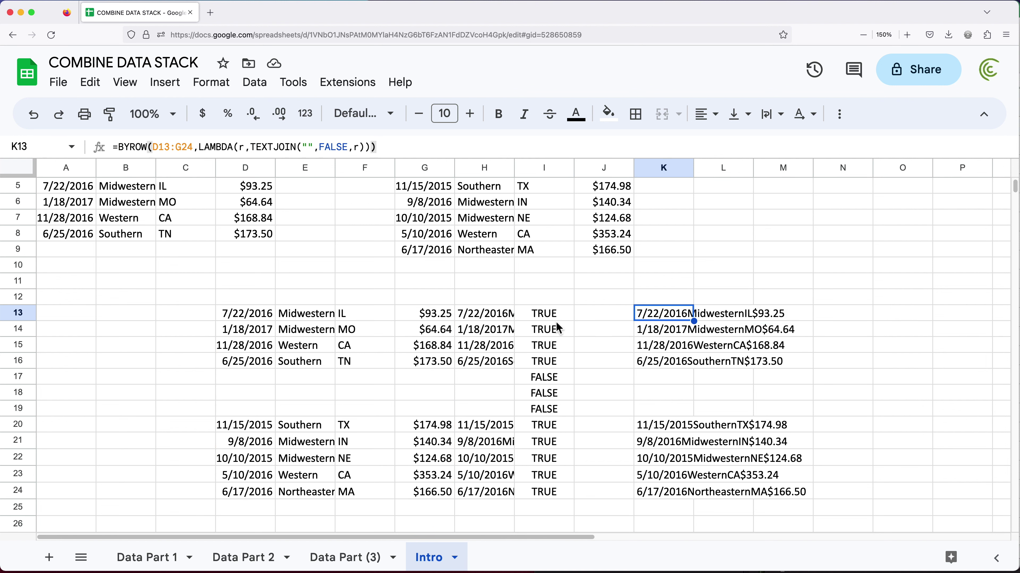
left_click(504, 316)
double_click(503, 316)
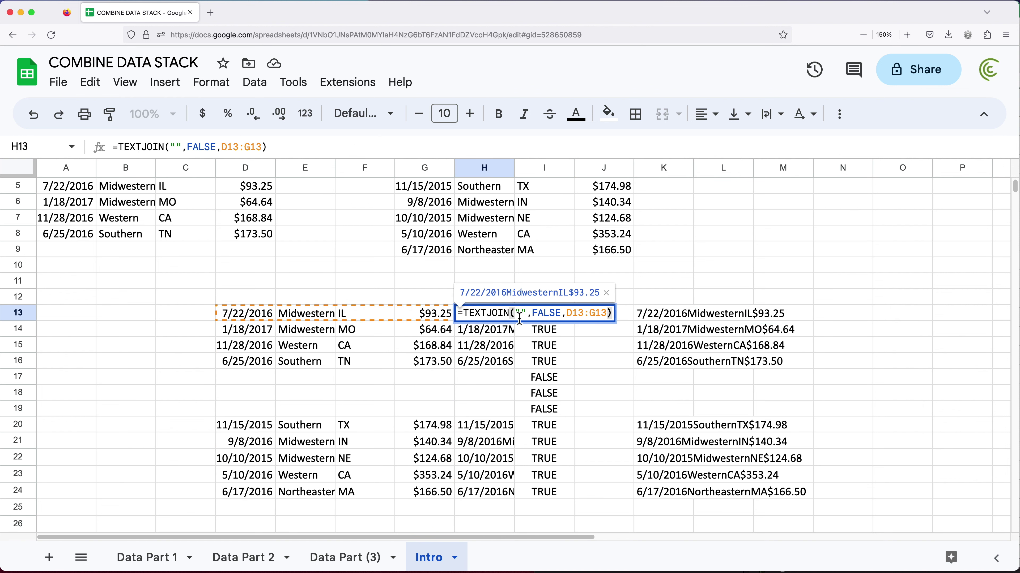
key("Escape")
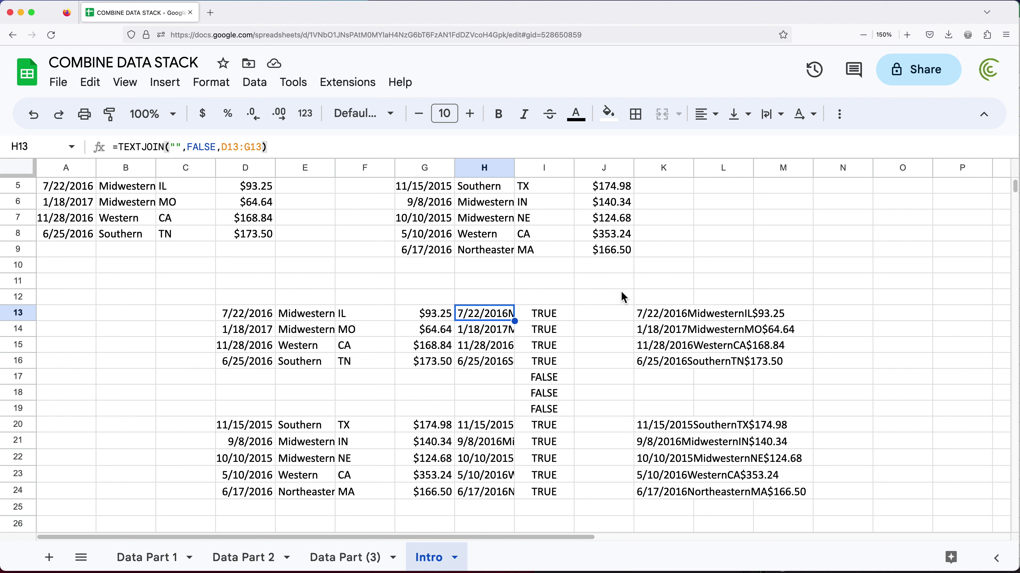
Cut the whole BYROW expression out of the K13 formula, keeping only the equals sign.
left_click(656, 317)
double_click(656, 317)
left_click_drag(641, 315, 903, 317)
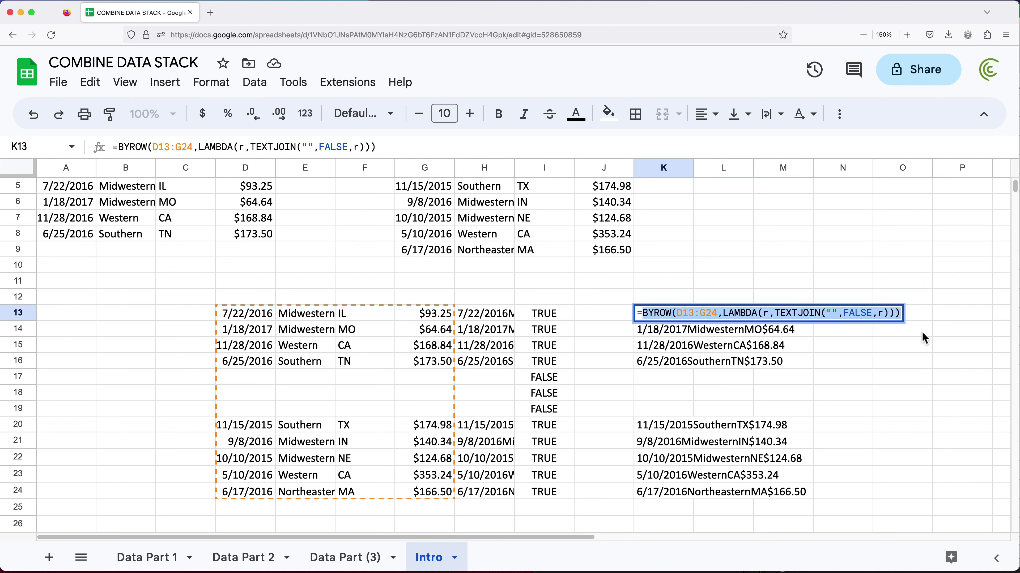
key("ctrl+x")
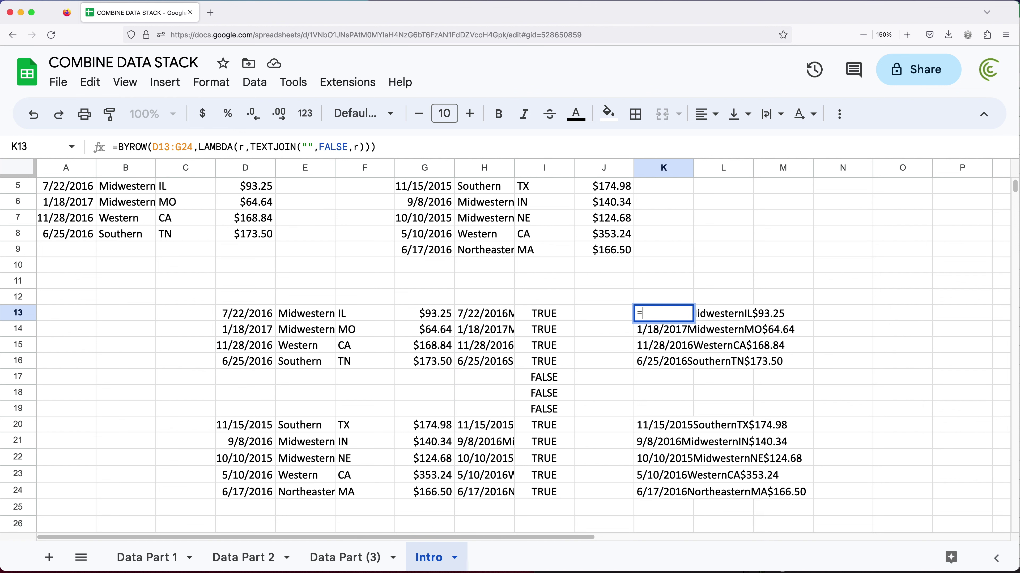
Enter in K13 a FILTER of D13:G24 whose condition is the cut BYROW expression tested as not equal to an empty string.
type("FILT")
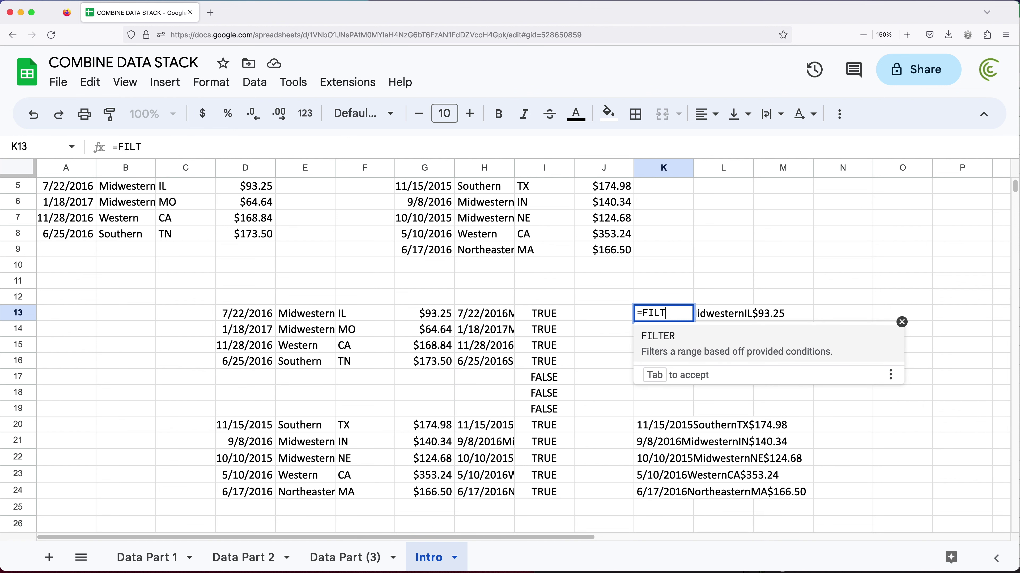
key("Tab")
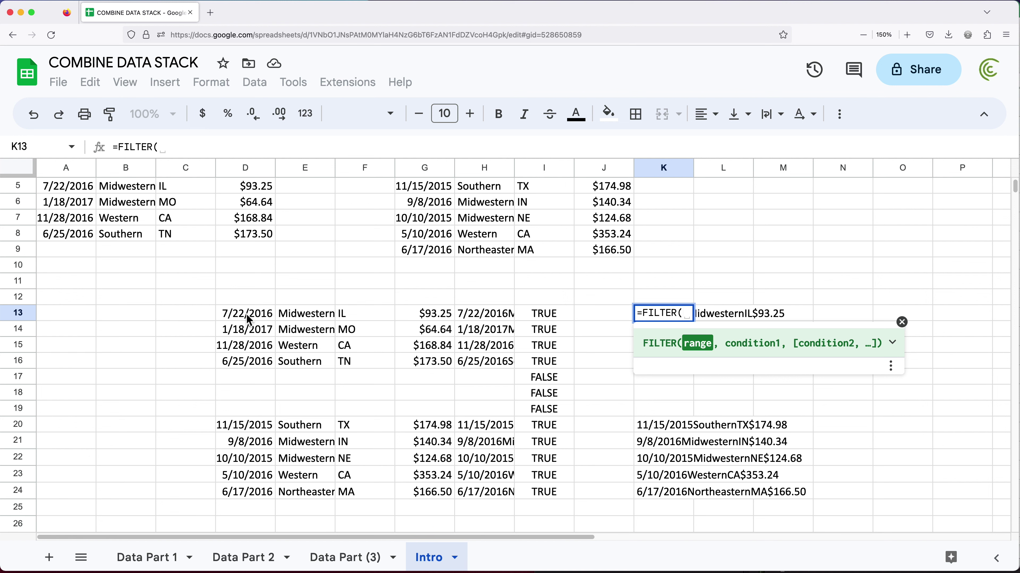
left_click_drag(249, 317, 423, 491)
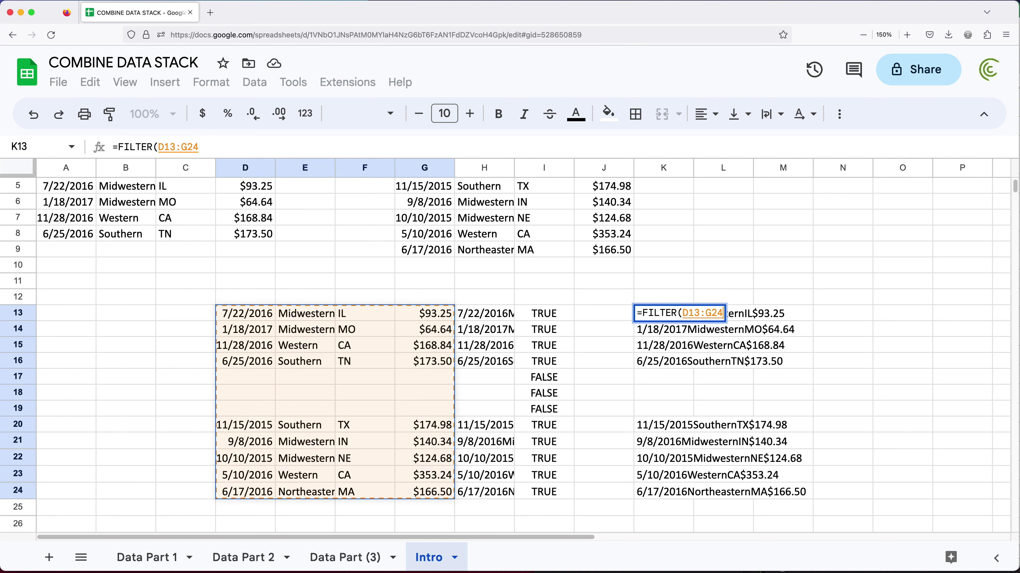
type(",")
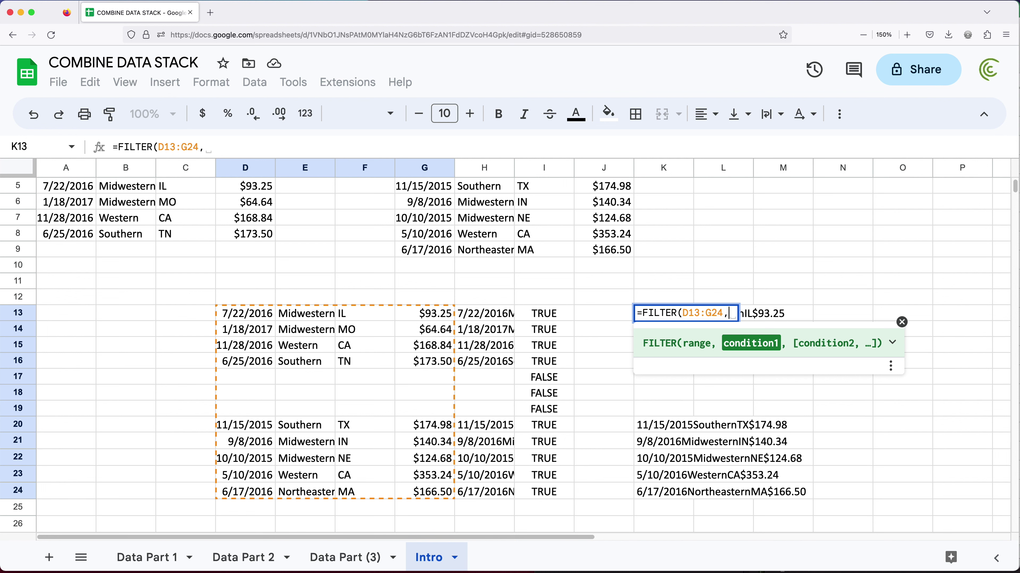
key("super+v")
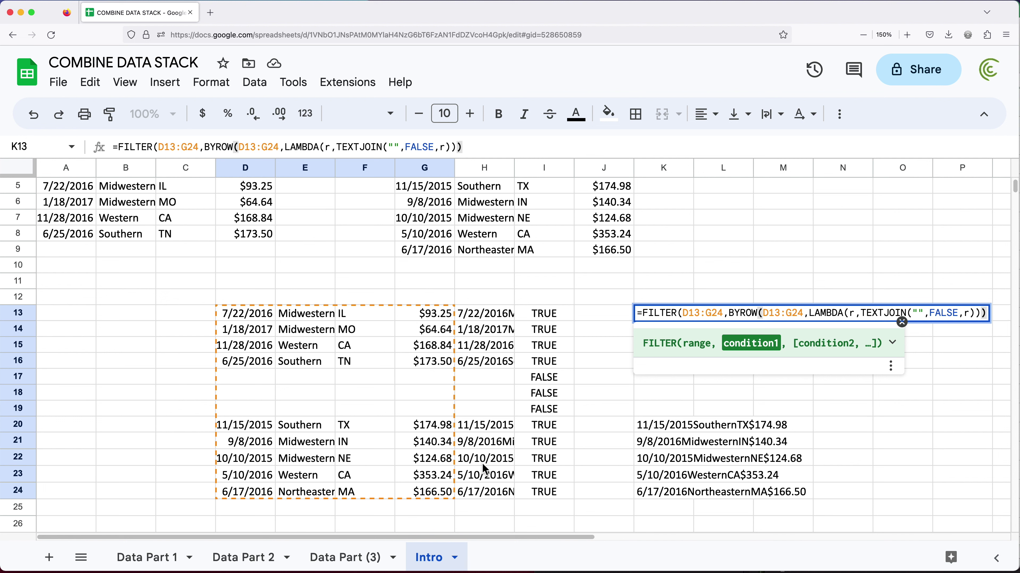
type("<>\"\"")
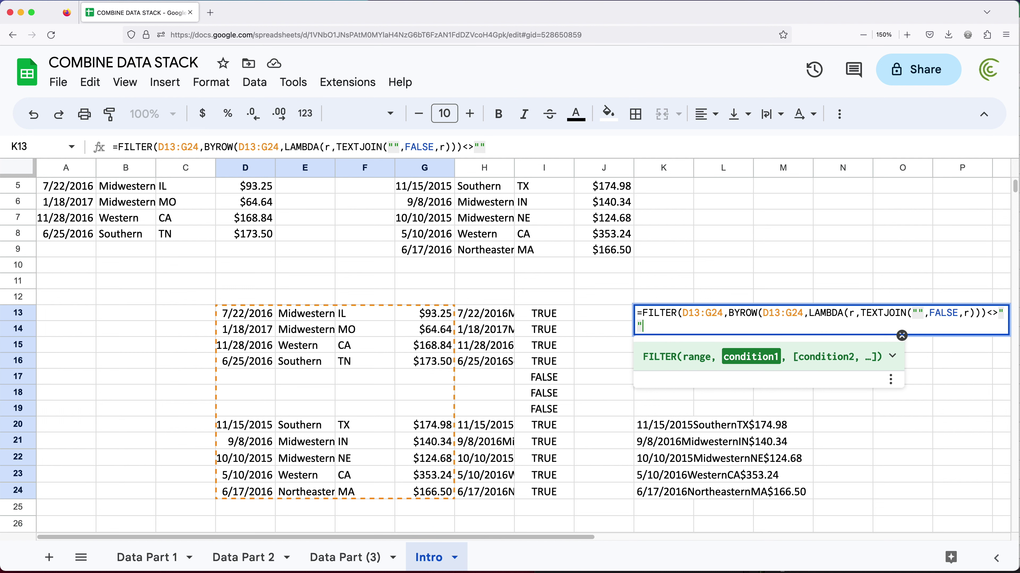
type(")")
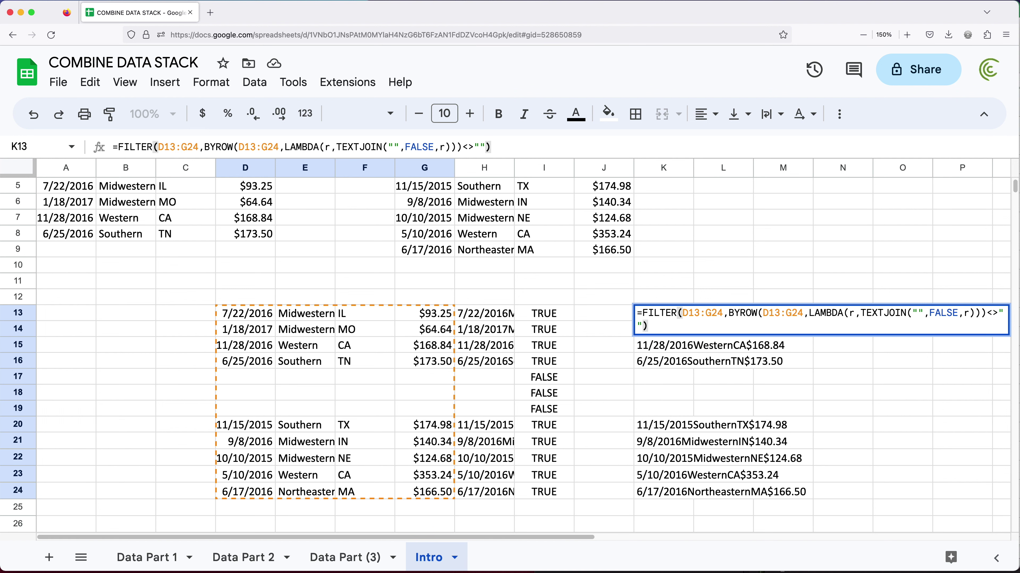
key("Return")
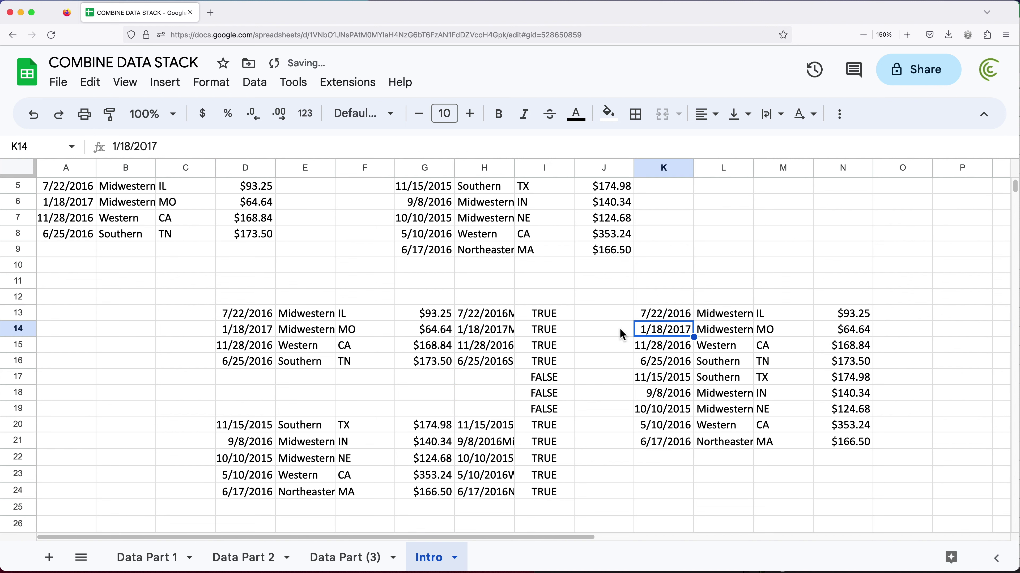
Review the FILTER formula in K13 and clear the helper columns in H13:I24.
double_click(639, 313)
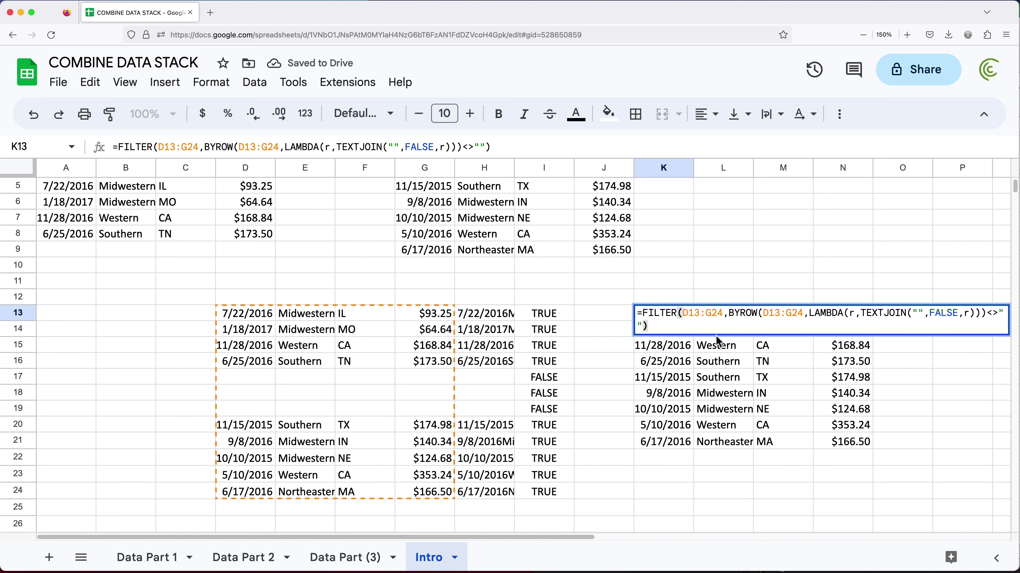
key("Escape")
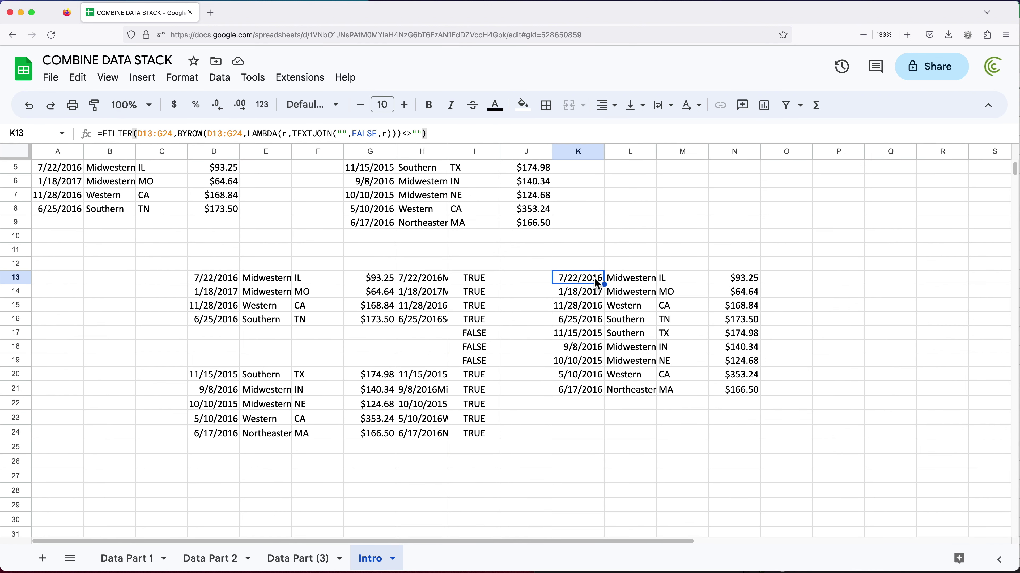
double_click(603, 281)
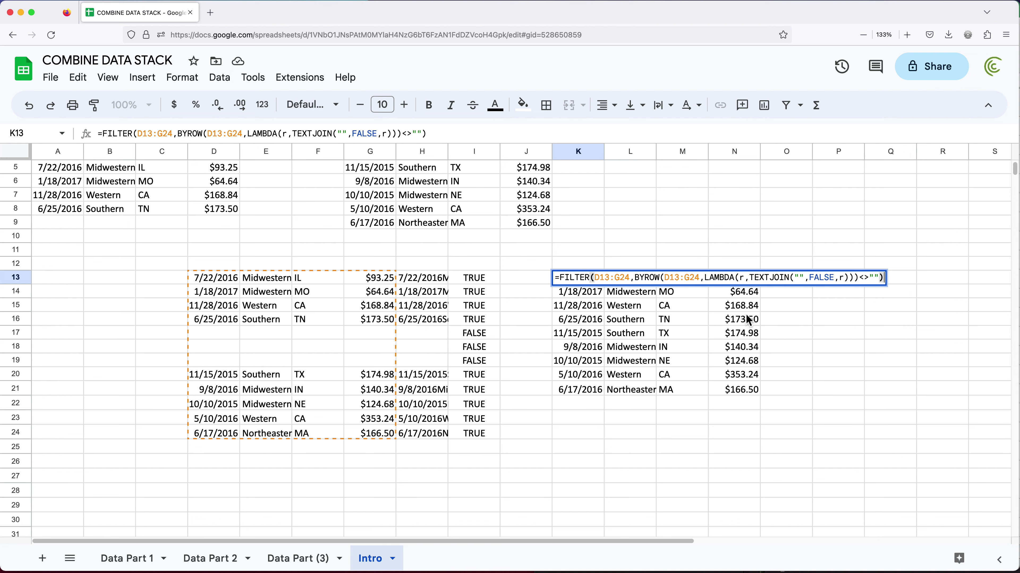
key("Escape")
left_click_drag(420, 278, 490, 435)
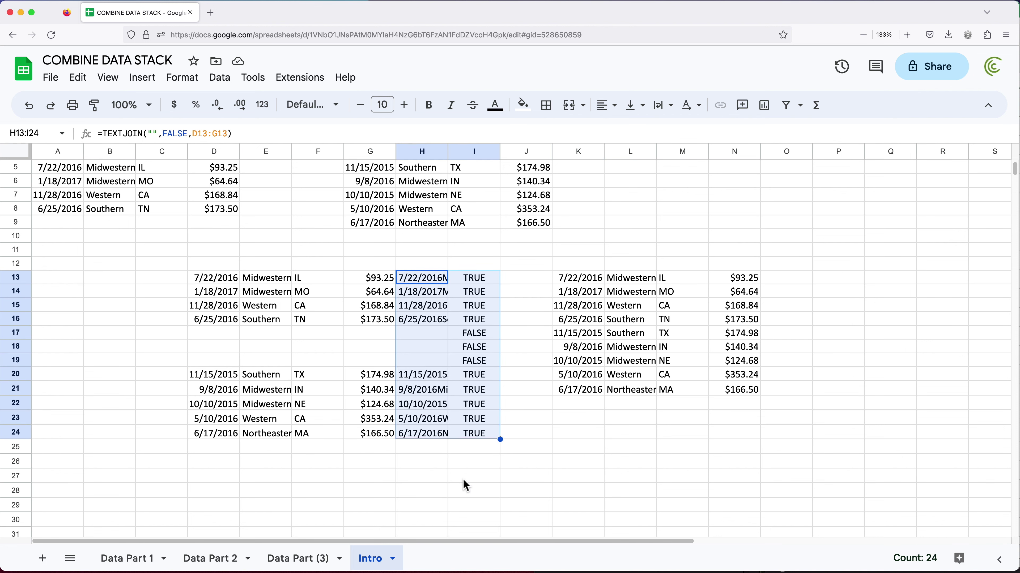
key("Delete")
Examine the FILTER formula in K13, the VSTACK formula in D13 and the two D13:G24 references inside the FILTER formula.
double_click(570, 279)
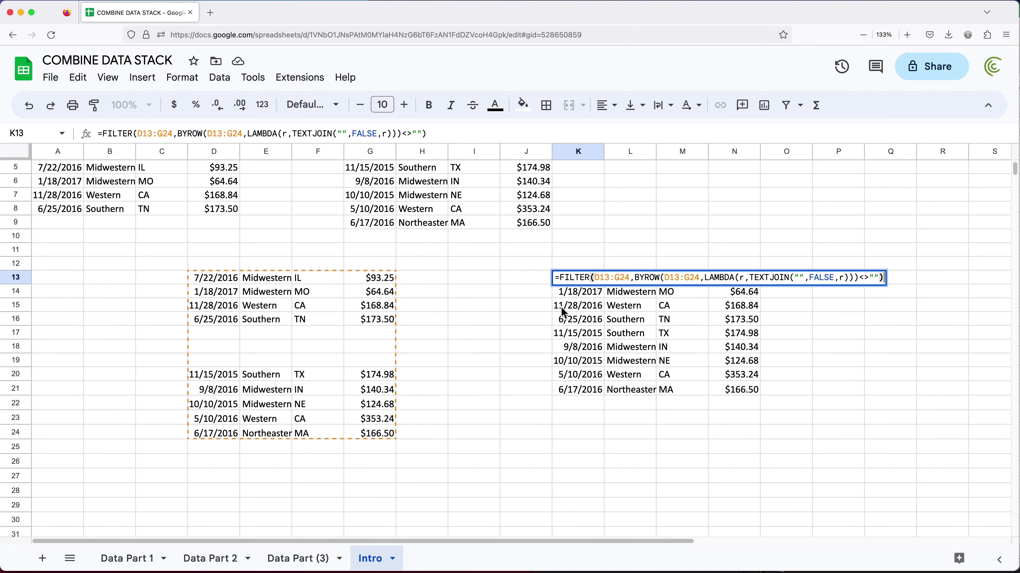
key("Escape")
double_click(230, 280)
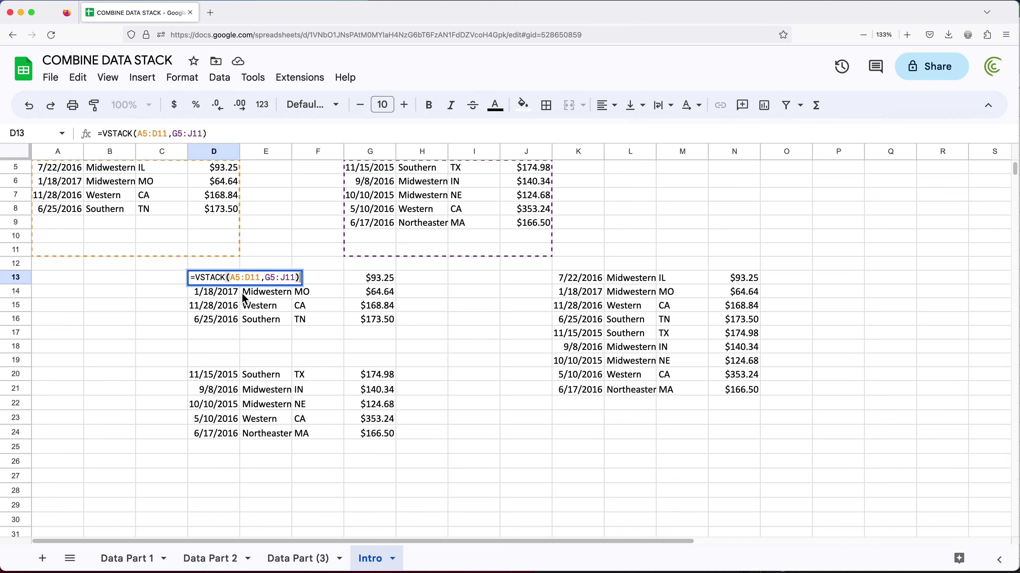
left_click(578, 279)
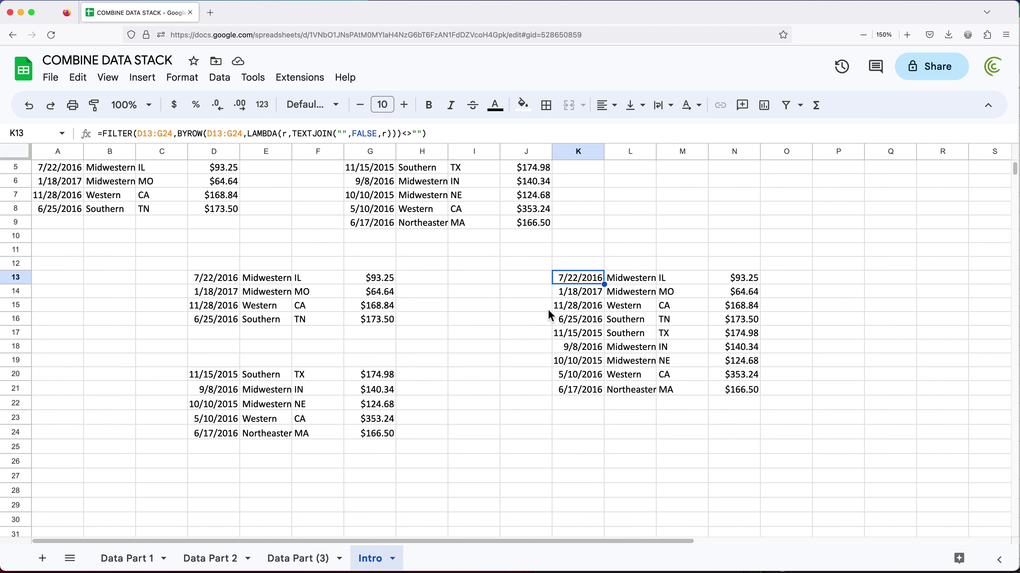
key("super+plus")
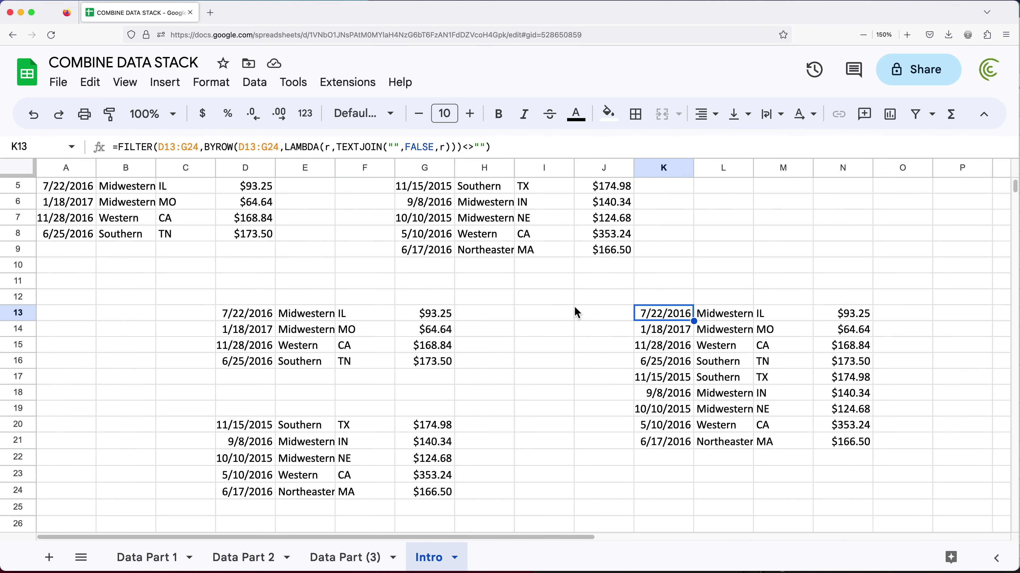
double_click(645, 316)
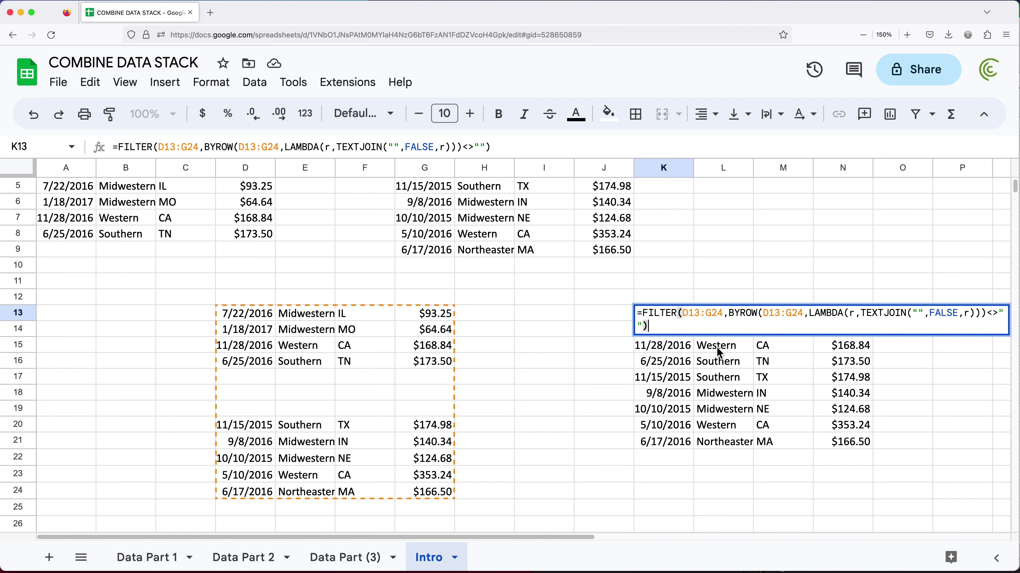
left_click_drag(682, 313, 803, 317)
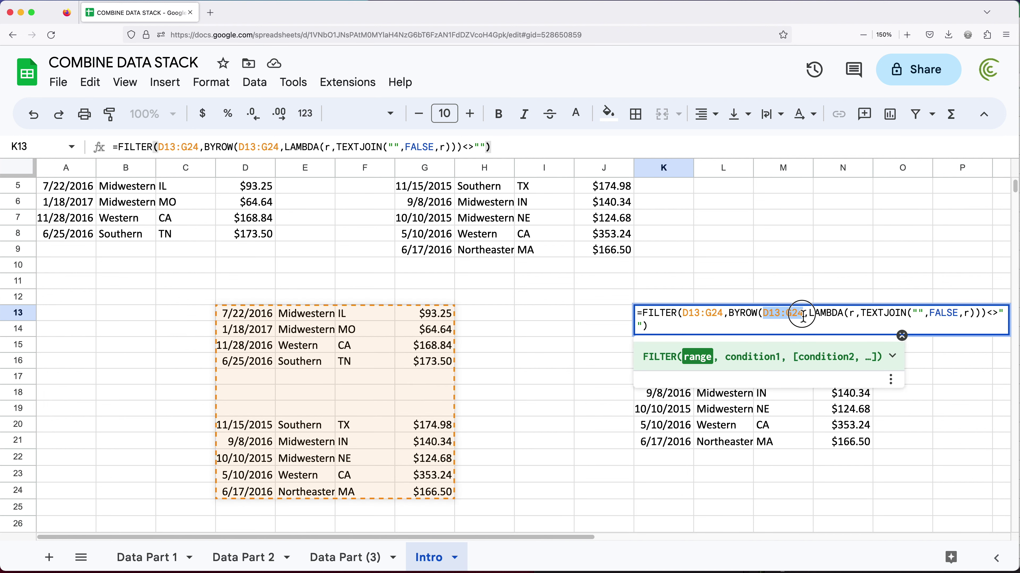
left_click_drag(682, 314, 718, 316)
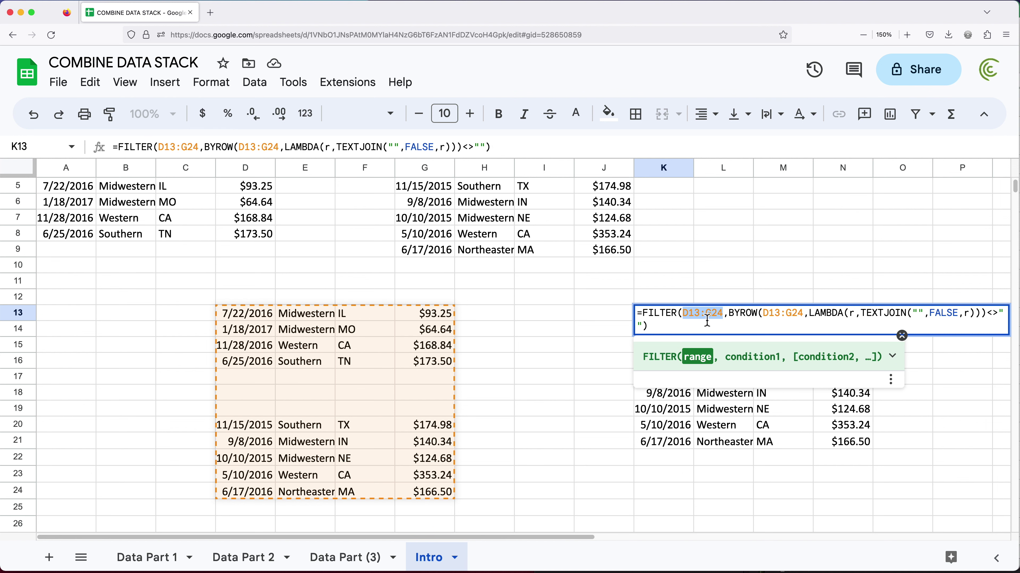
left_click_drag(762, 315, 803, 317)
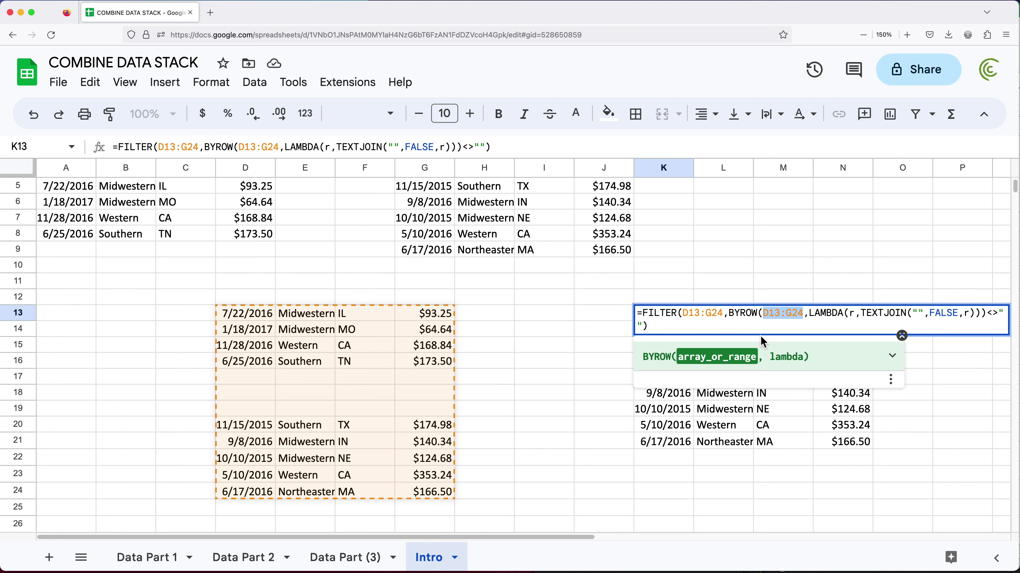
left_click(643, 315)
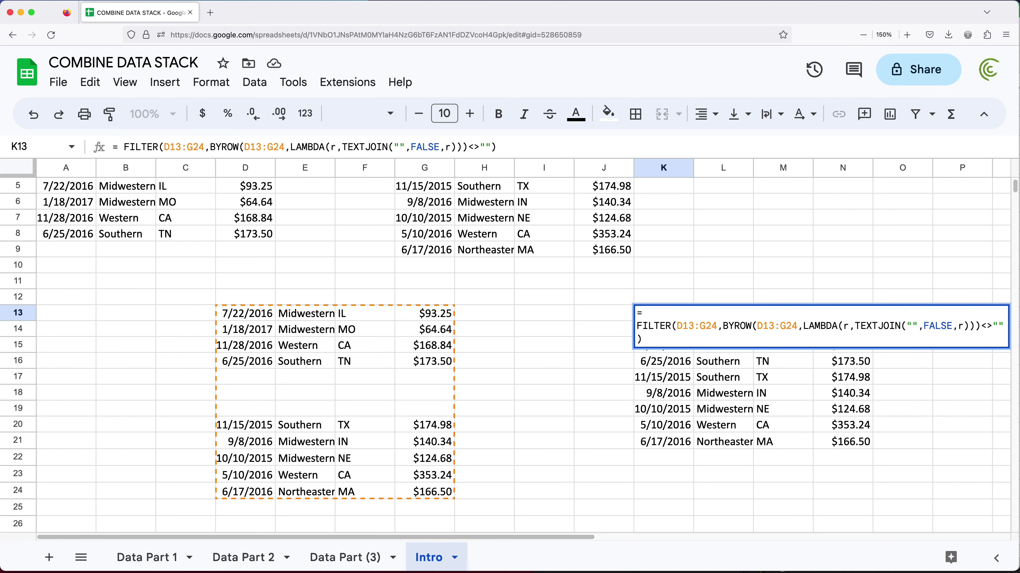
type("LET(")
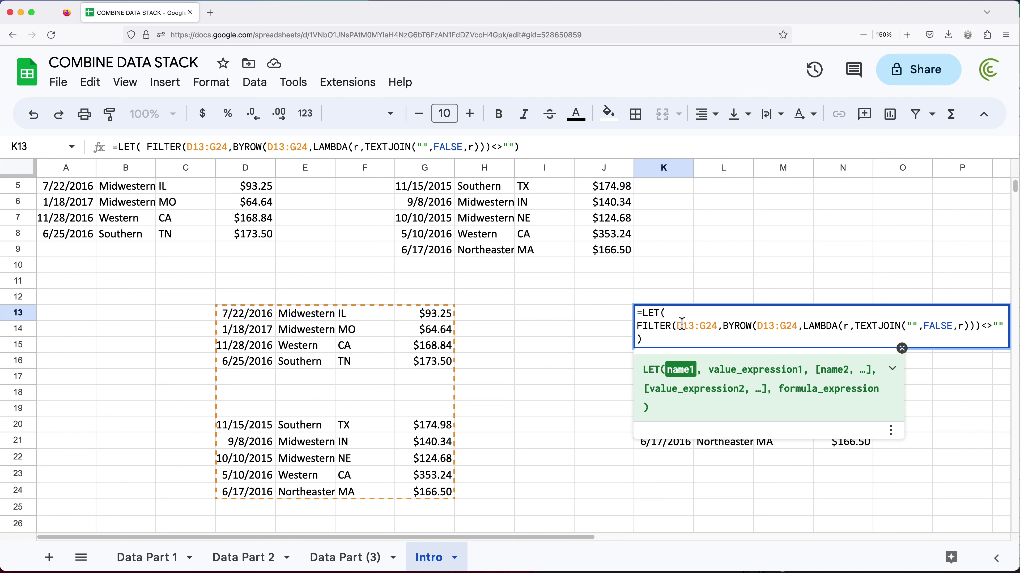
key("Escape")
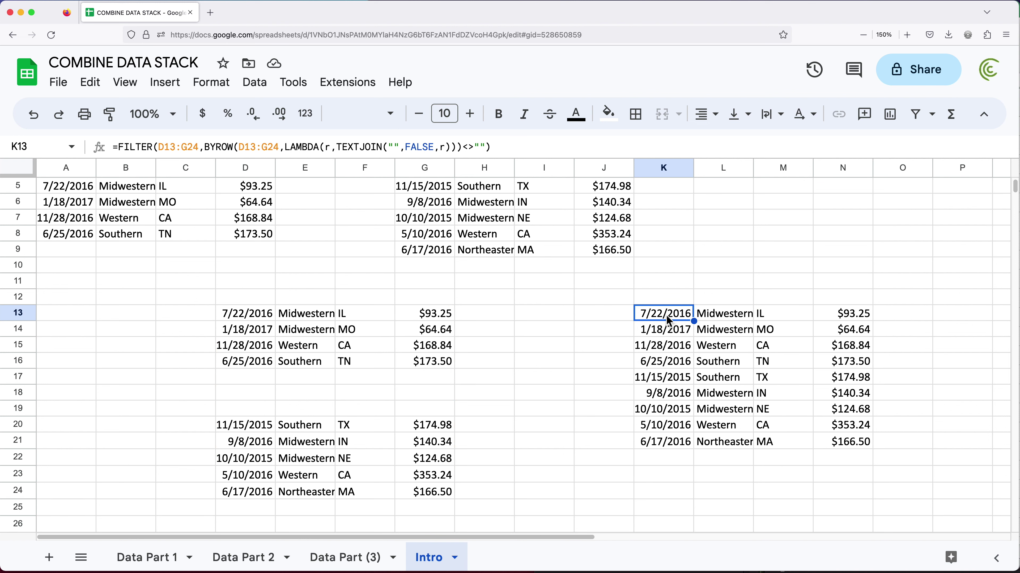
Copy the whole FILTER expression in K13 and remove it, keeping only the equals sign.
double_click(664, 320)
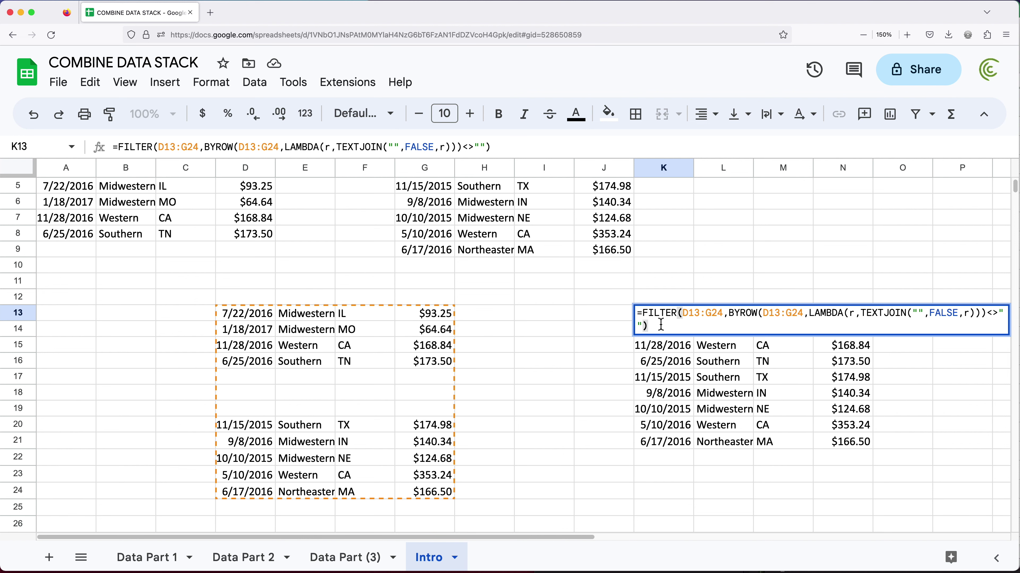
left_click_drag(643, 317, 664, 333)
key("super+c")
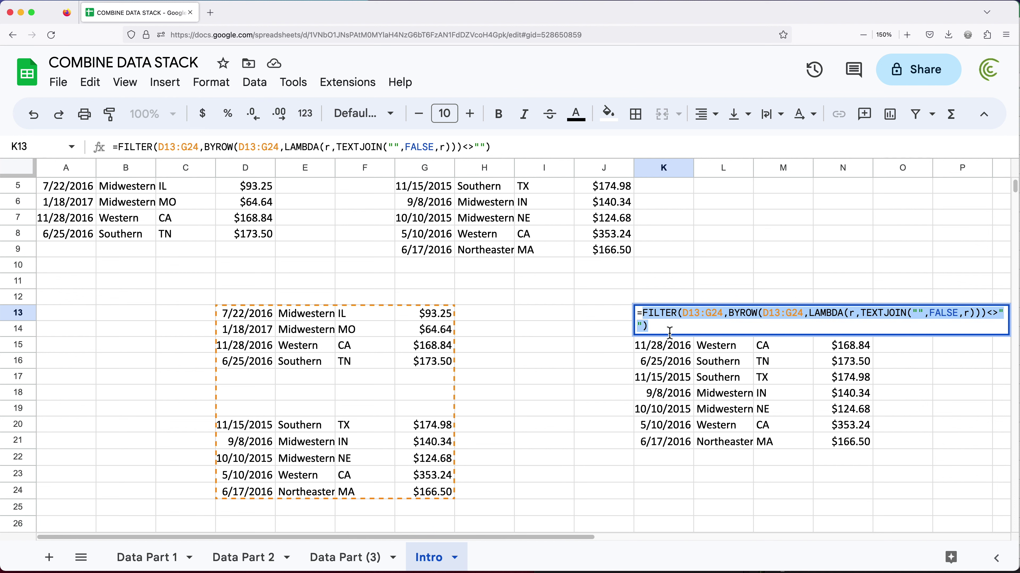
key("BackSpace")
Write a LET formula in K13 that names D13:G24 as data and uses the copied FILTER expression as its formula expression.
type("LET")
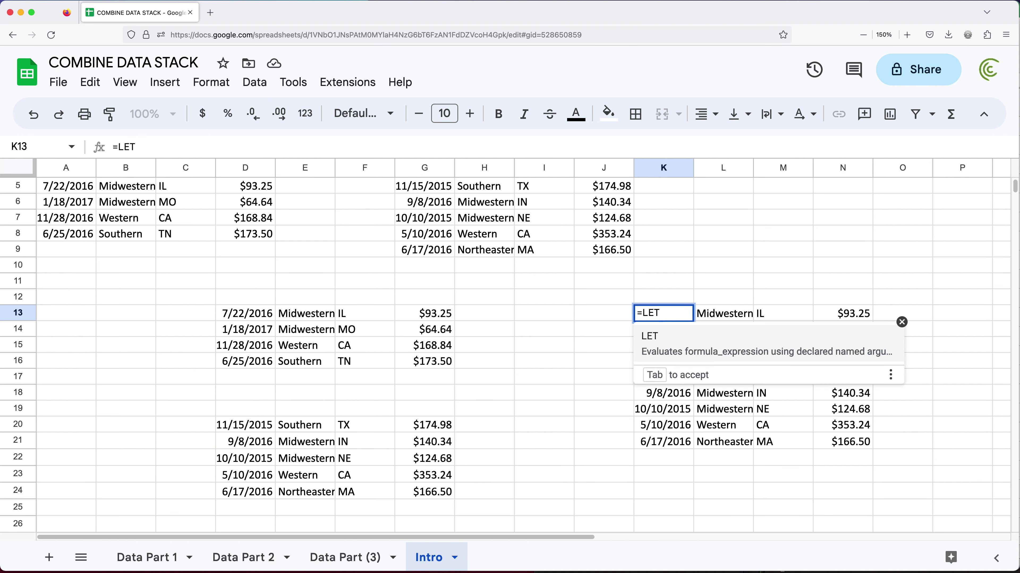
type("(")
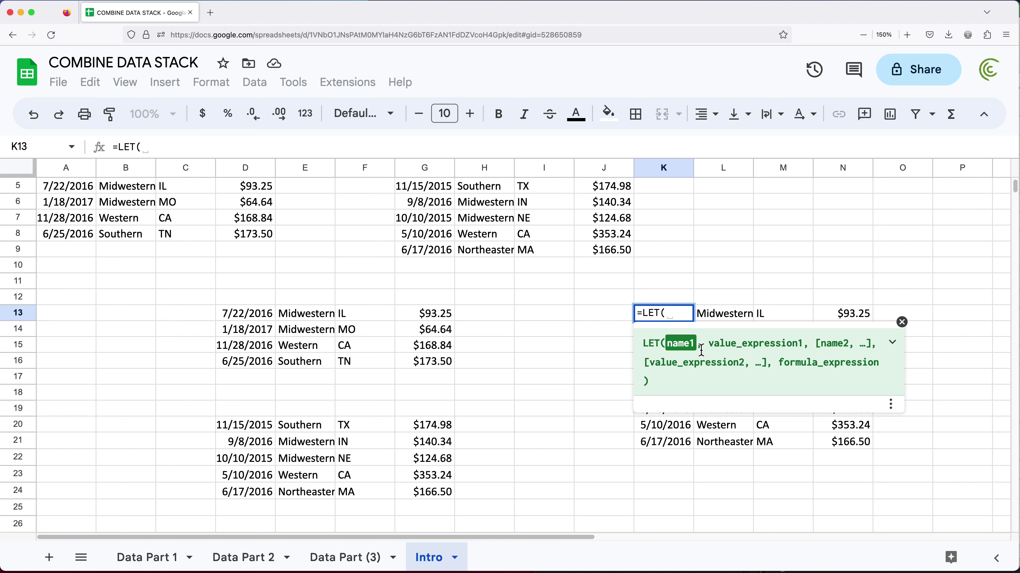
type("data,")
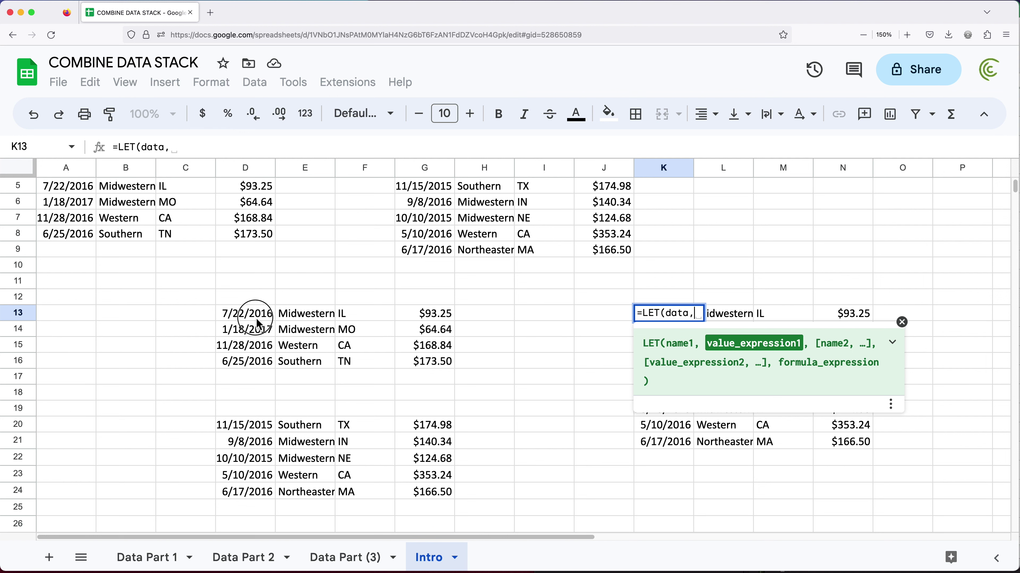
left_click_drag(253, 317, 441, 496)
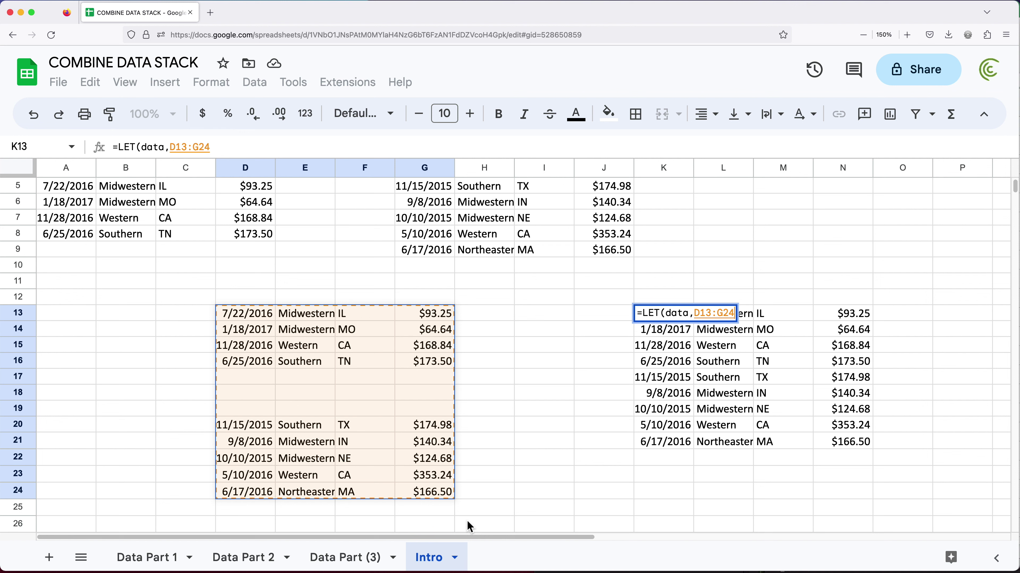
type(",")
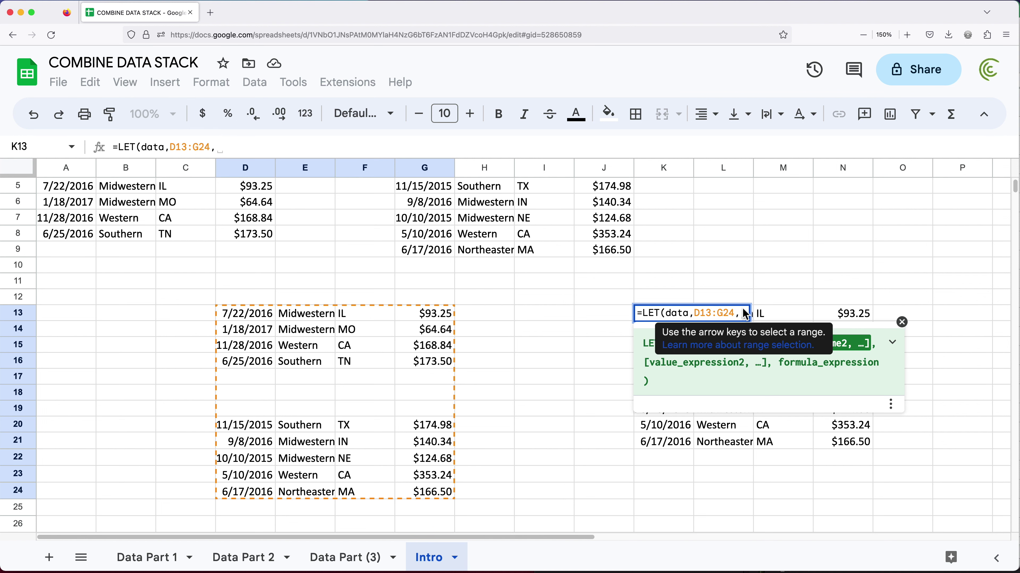
key("super+v")
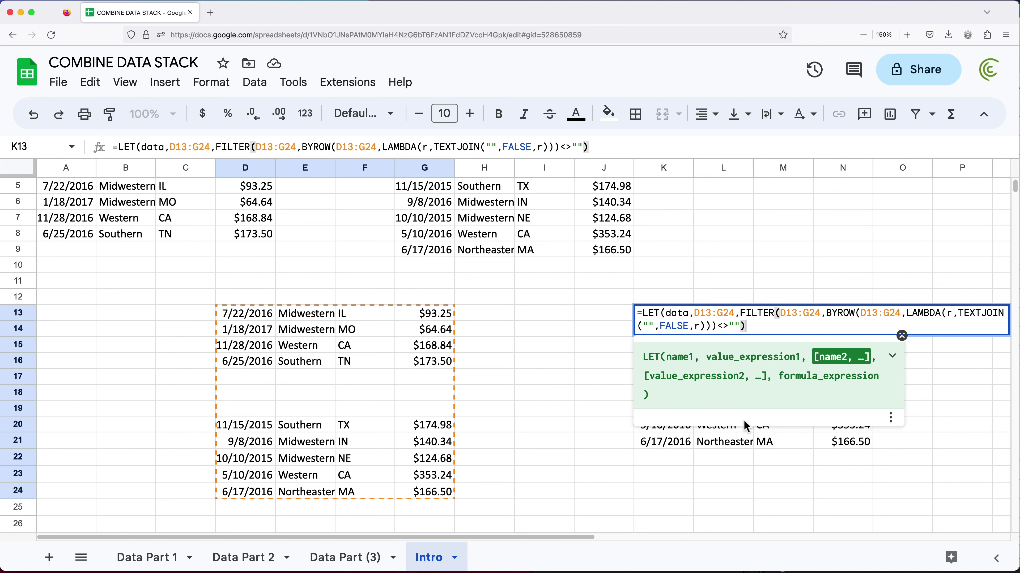
type(")")
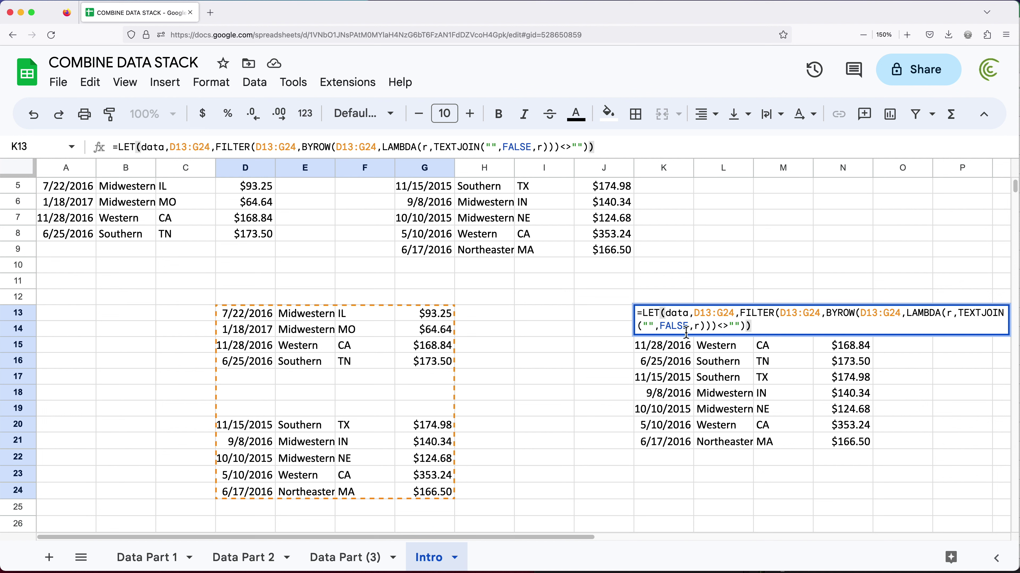
Replace the D13:G24 references inside FILTER and BYROW in K13's LET formula with the name data.
left_click_drag(780, 315, 819, 315)
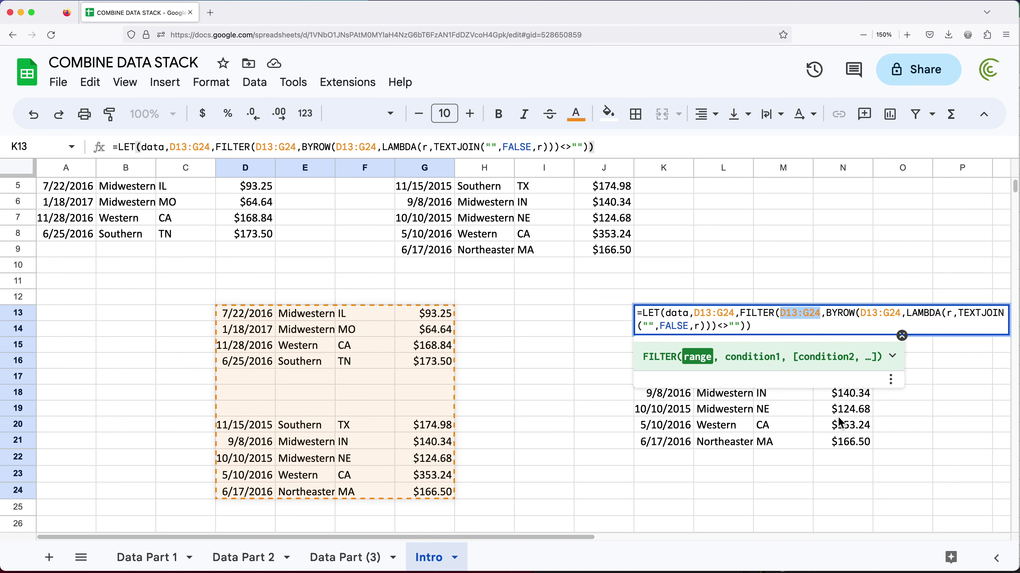
type("data")
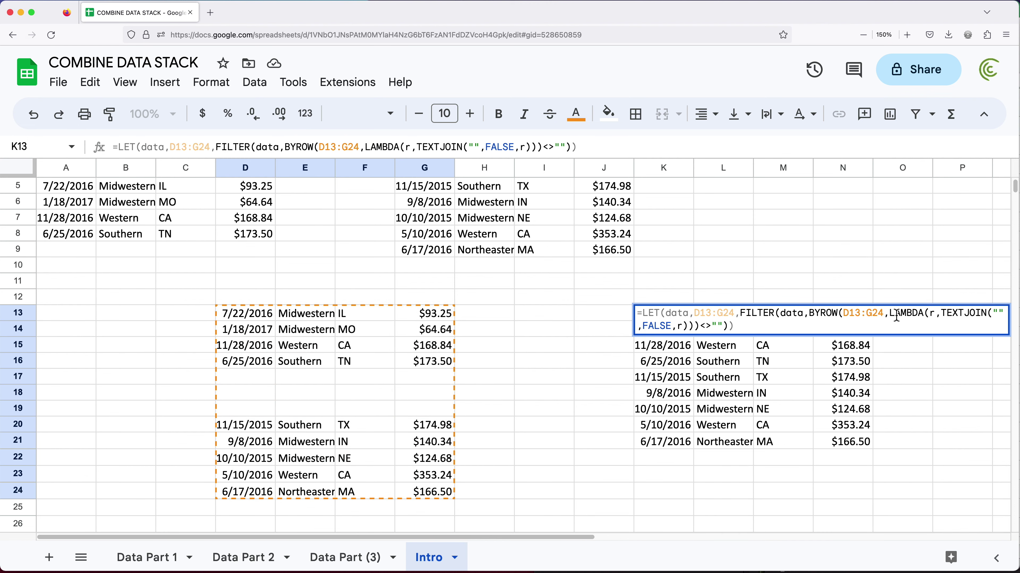
left_click_drag(843, 317, 881, 317)
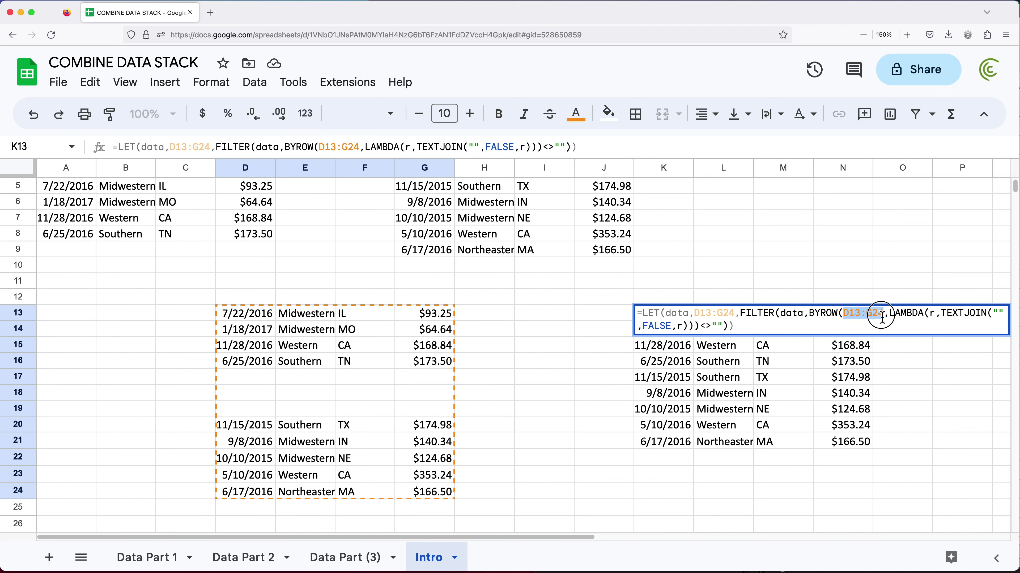
type("data")
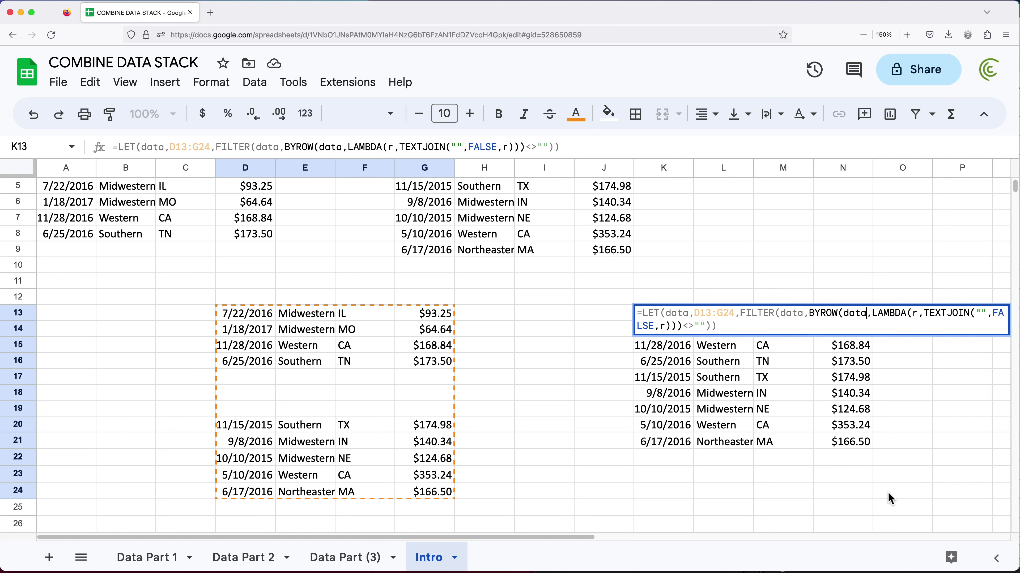
key("Return")
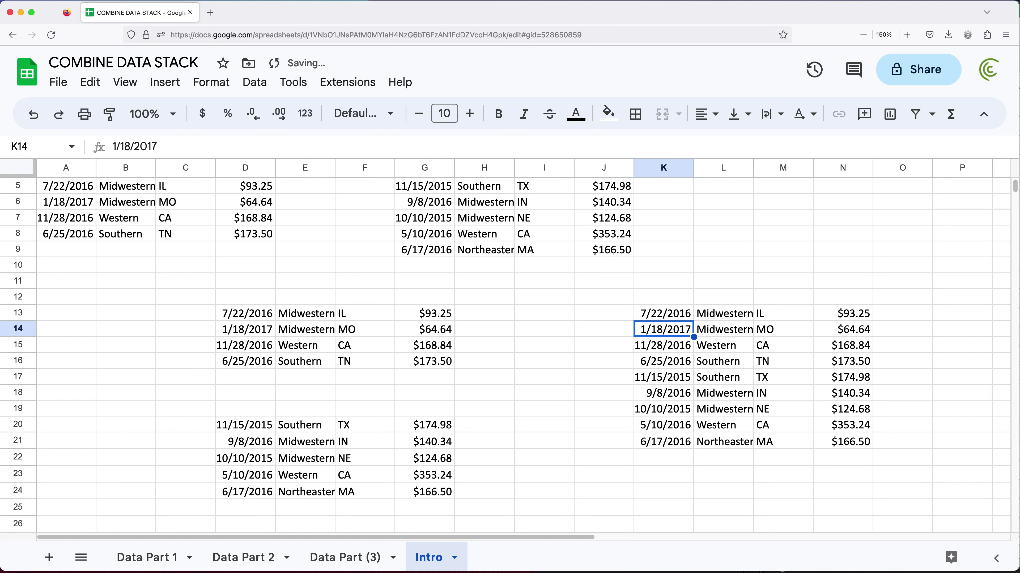
Check the range assigned to data in K13, and copy the expression VSTACK(A5:D11,G5:J11) from D13's formula without changing it.
double_click(653, 315)
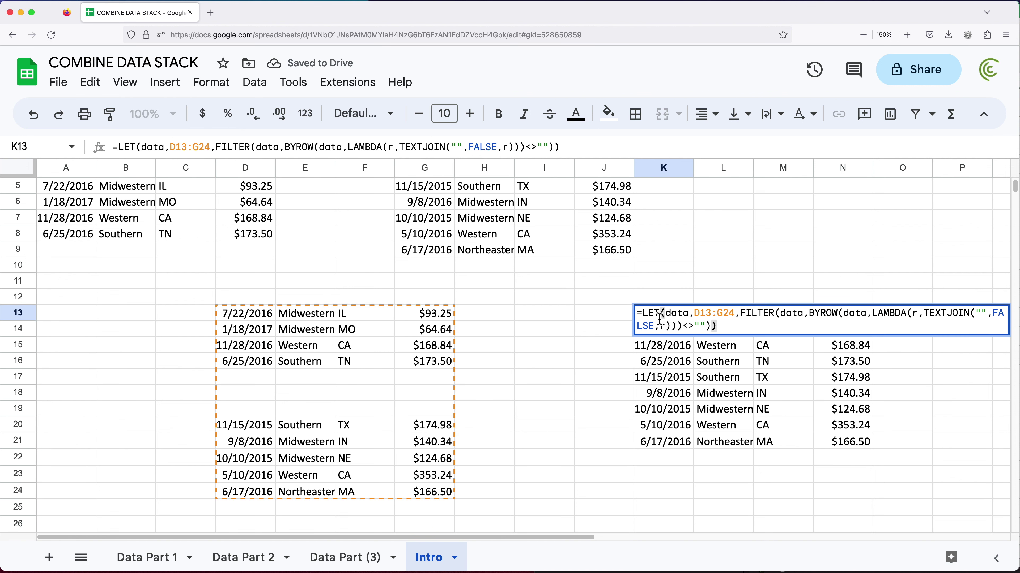
left_click_drag(694, 314, 735, 317)
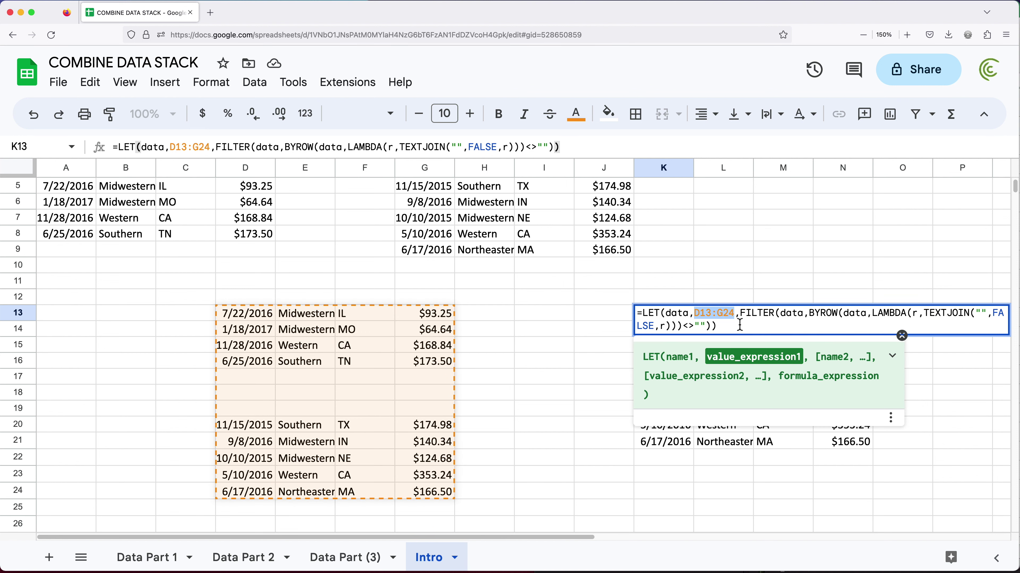
key("Return")
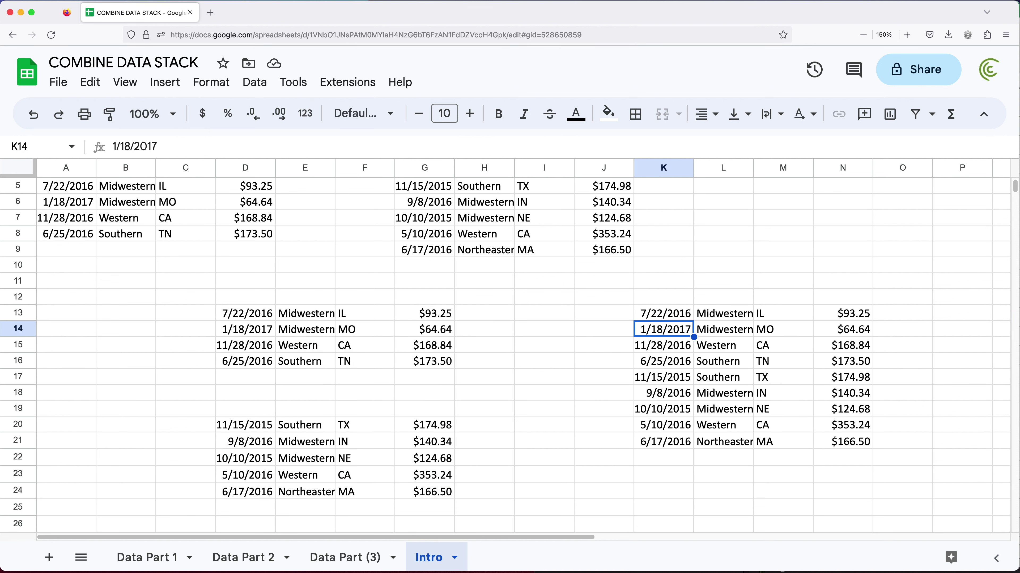
double_click(242, 319)
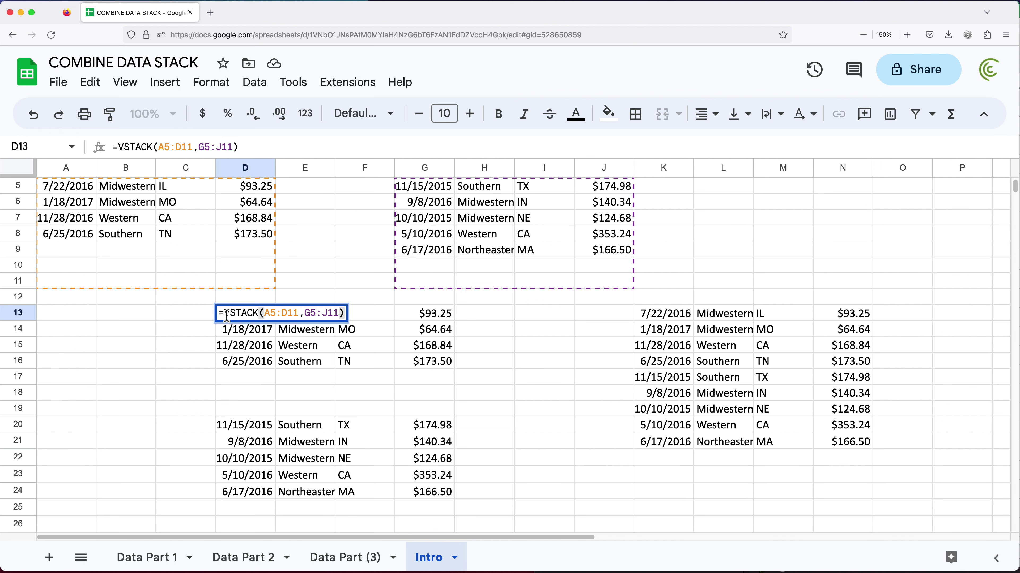
left_click_drag(230, 316, 352, 316)
key("super+c")
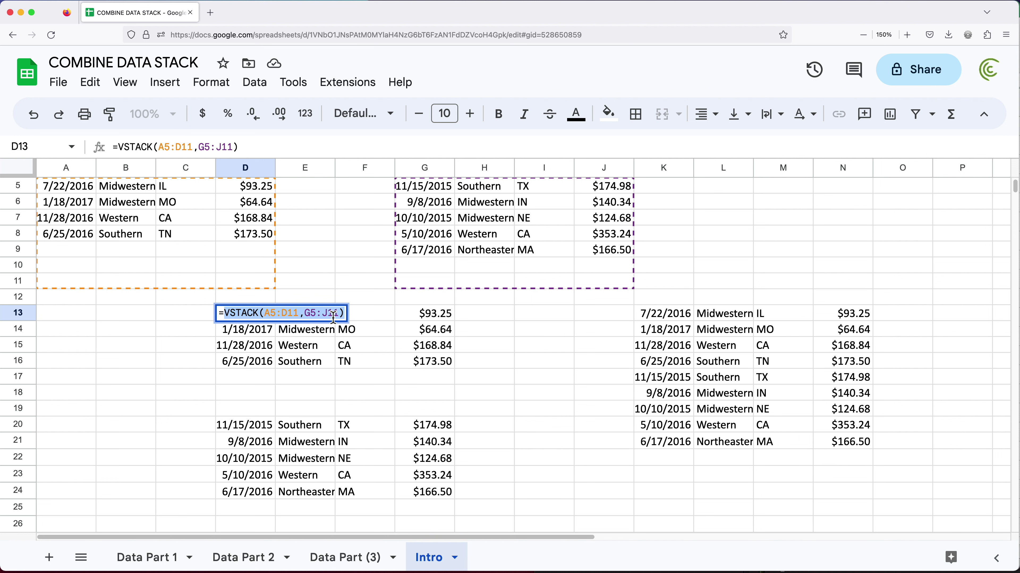
key("Escape")
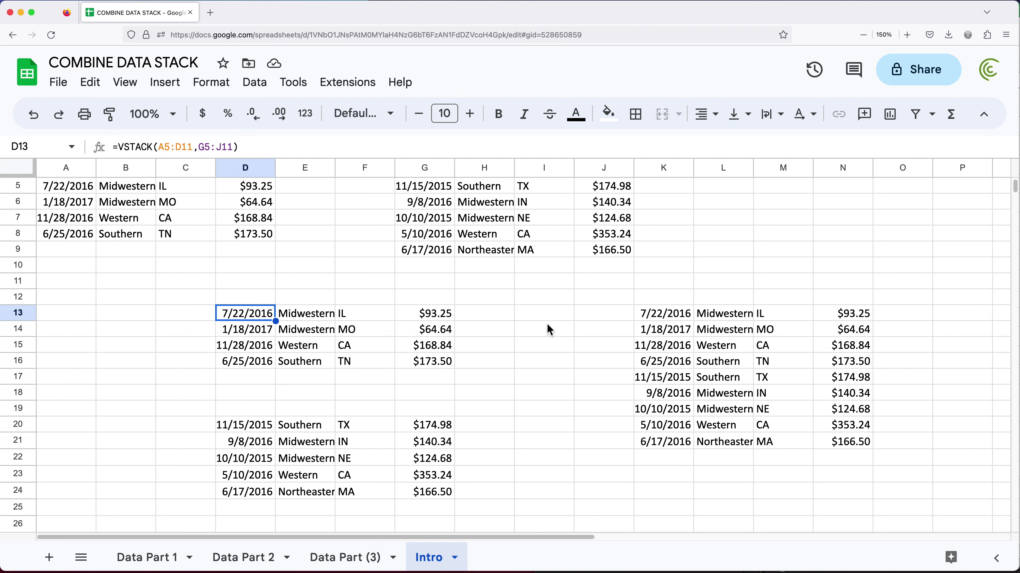
Replace the D13:G24 range defining data in K13's LET formula with the copied VSTACK(A5:D11,G5:J11).
double_click(652, 318)
left_click_drag(696, 313, 735, 319)
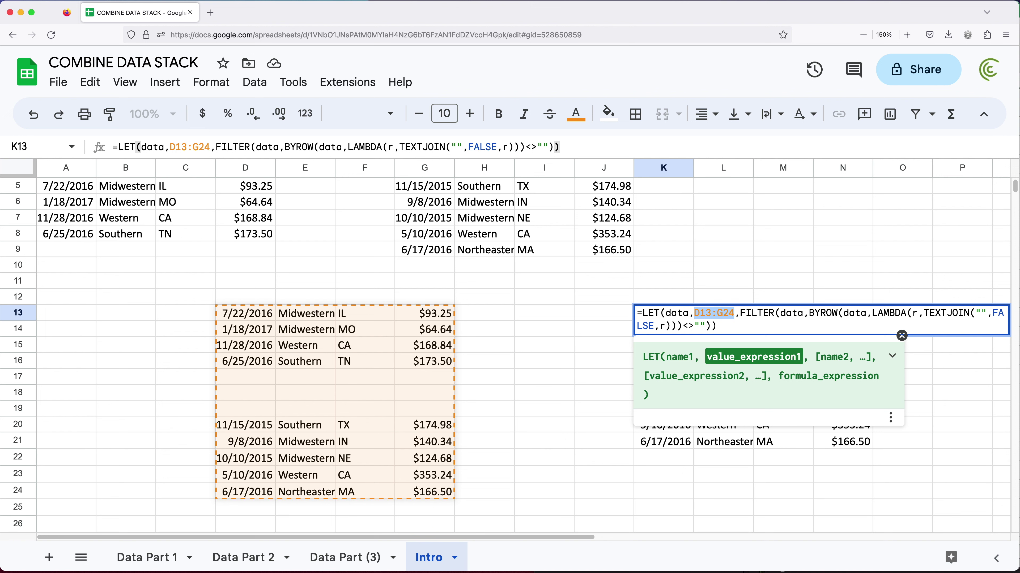
key("BackSpace")
key("super+v")
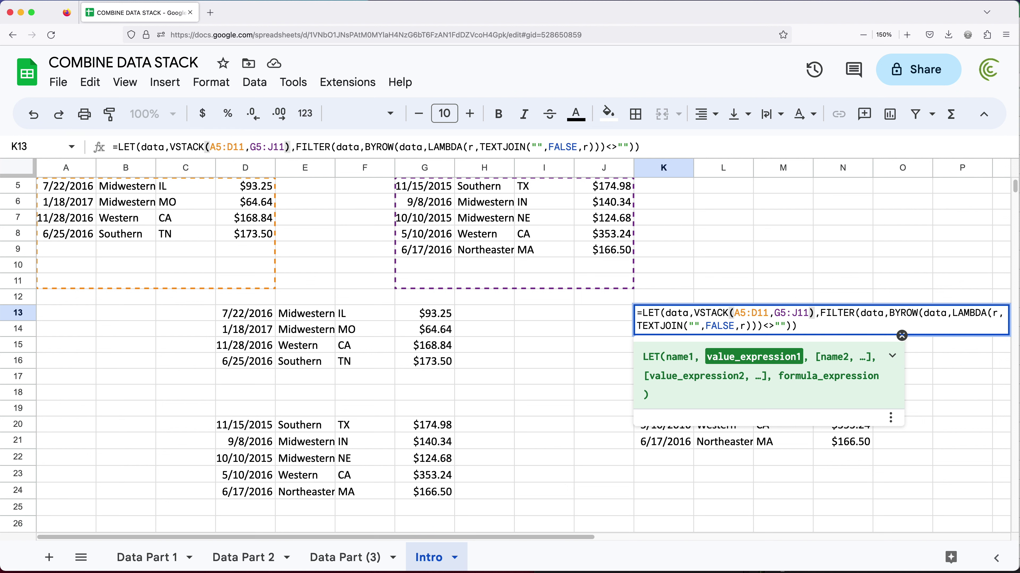
key("Return")
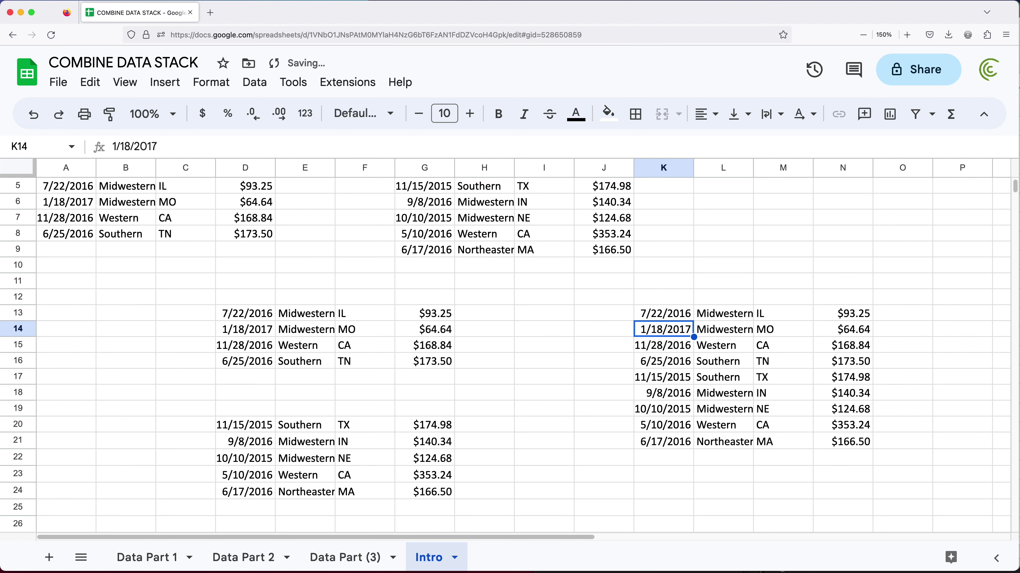
Delete the standalone VSTACK formula in D13.
left_click(668, 317)
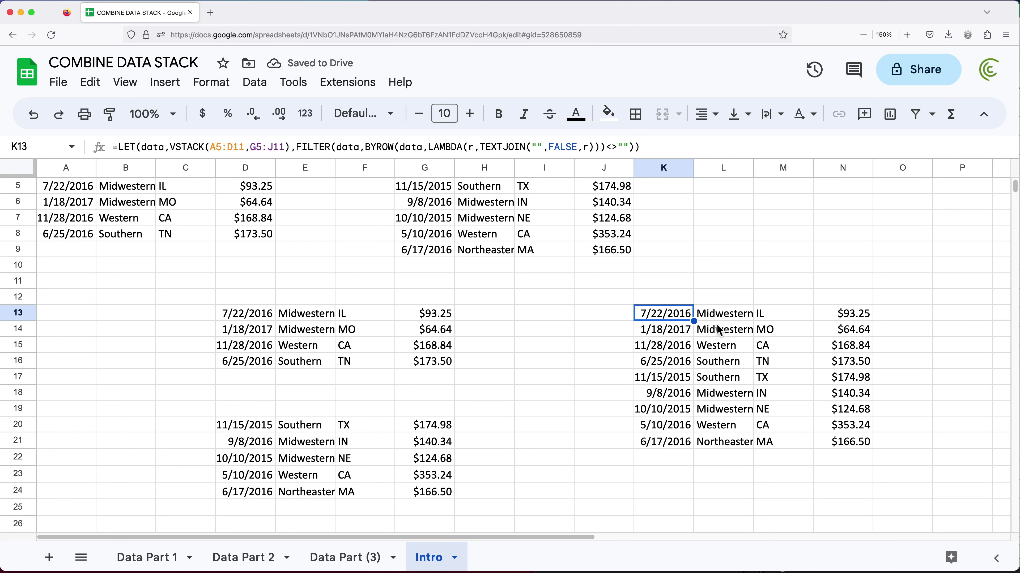
left_click(248, 318)
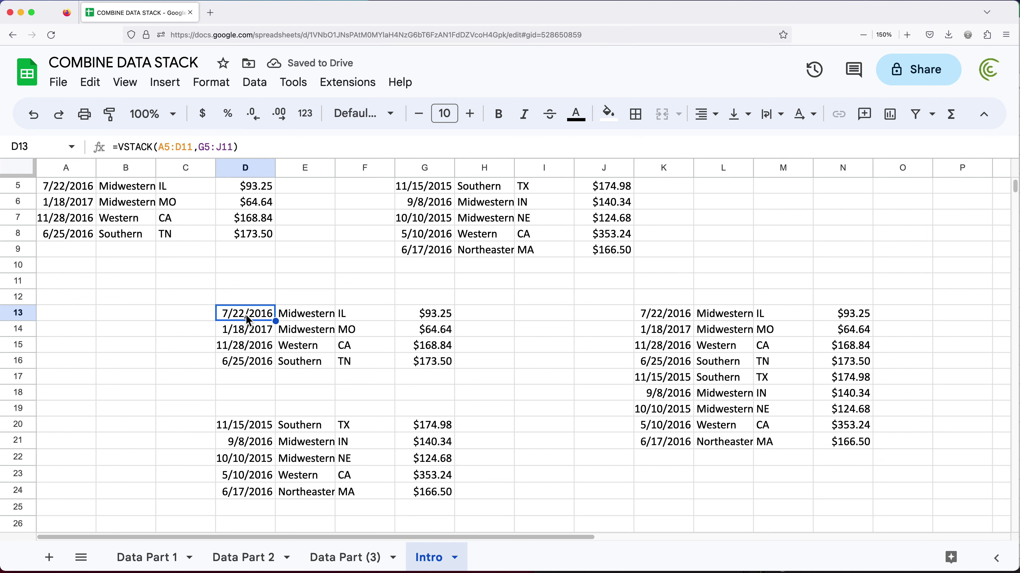
key("Delete")
Move the whole LET formula from K13 to D14, leaving K13 empty.
left_click(667, 322)
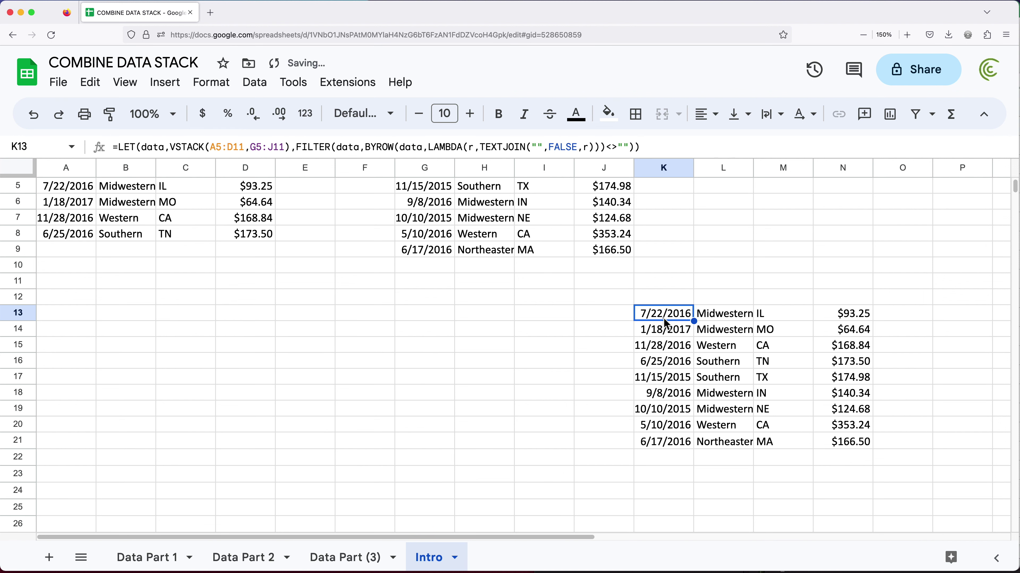
double_click(666, 321)
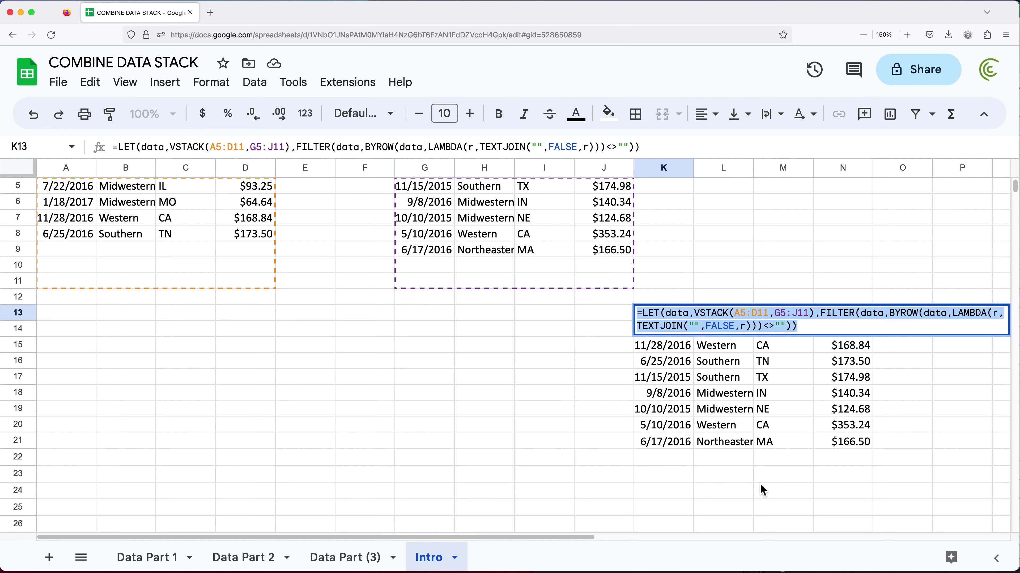
key("super+a")
key("BackSpace")
key("Return")
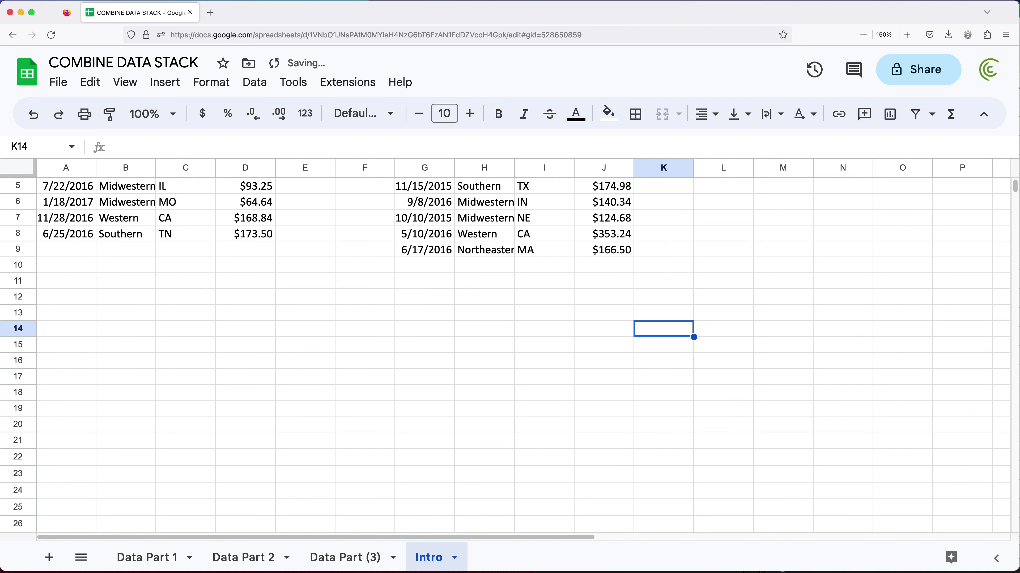
left_click(252, 332)
type("=LET(data,VSTACK(A5:D11,G5:J11),FILTER(data,BYROW(data,LAMBDA(r,TEXTJOIN(\"\",FALSE,r)))<>\"\"))")
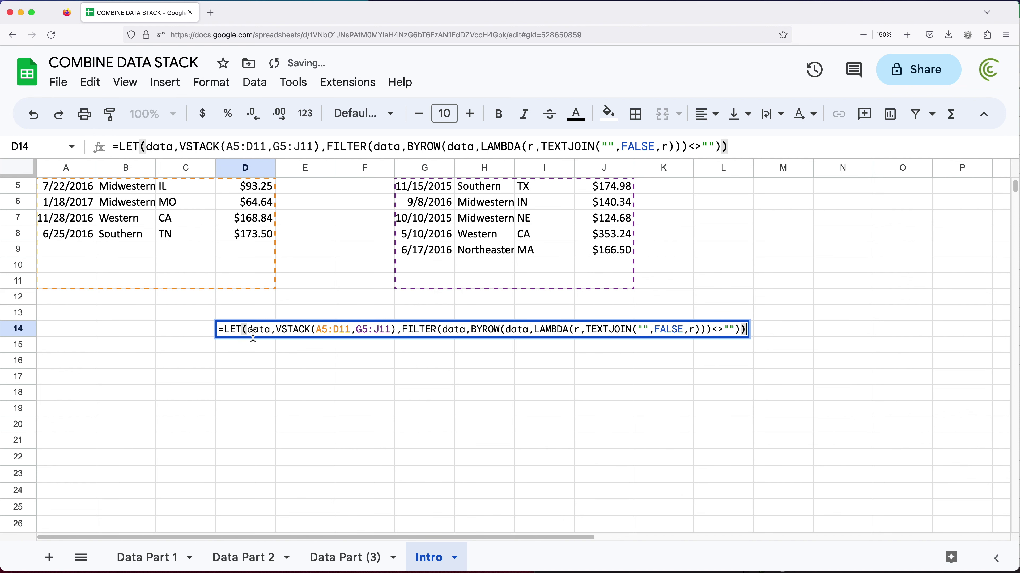
key("Return")
Copy the full LET formula from D14, switch to the VSTACK HSTACK workbook in Excel, and enter it in C14 of the Intro sheet.
left_click(246, 333)
double_click(245, 333)
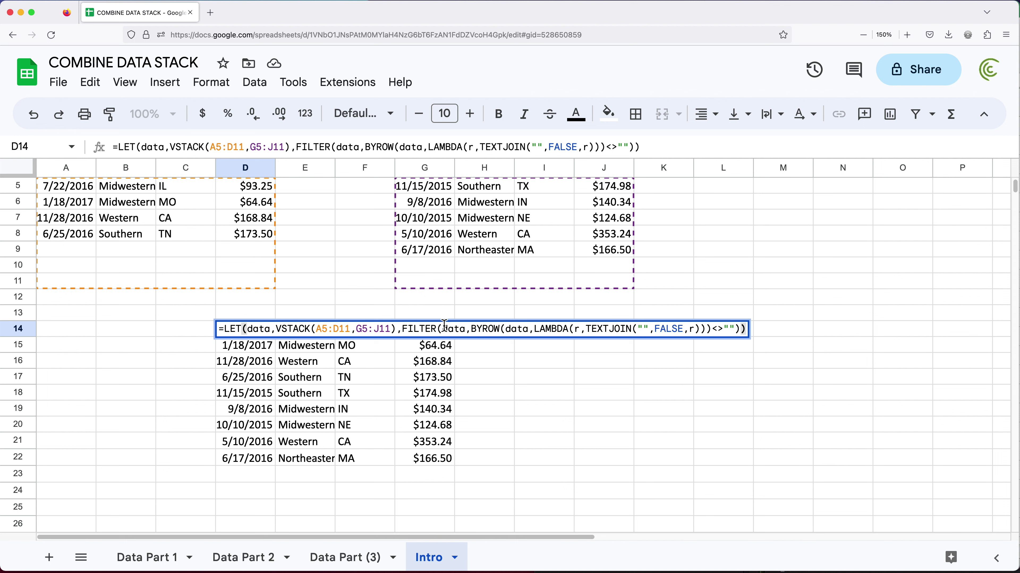
triple_click(439, 329)
key("super+c")
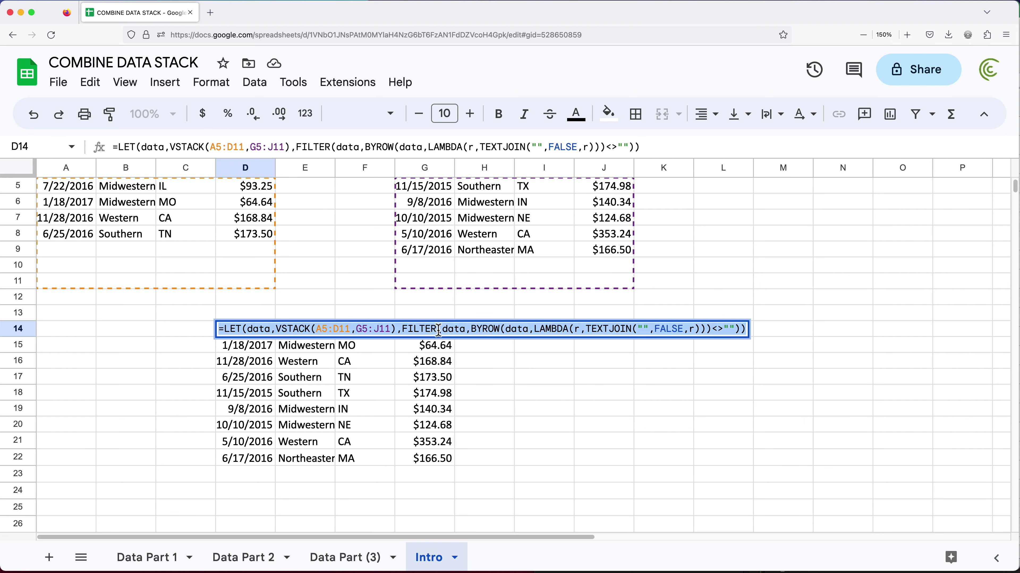
key("Return")
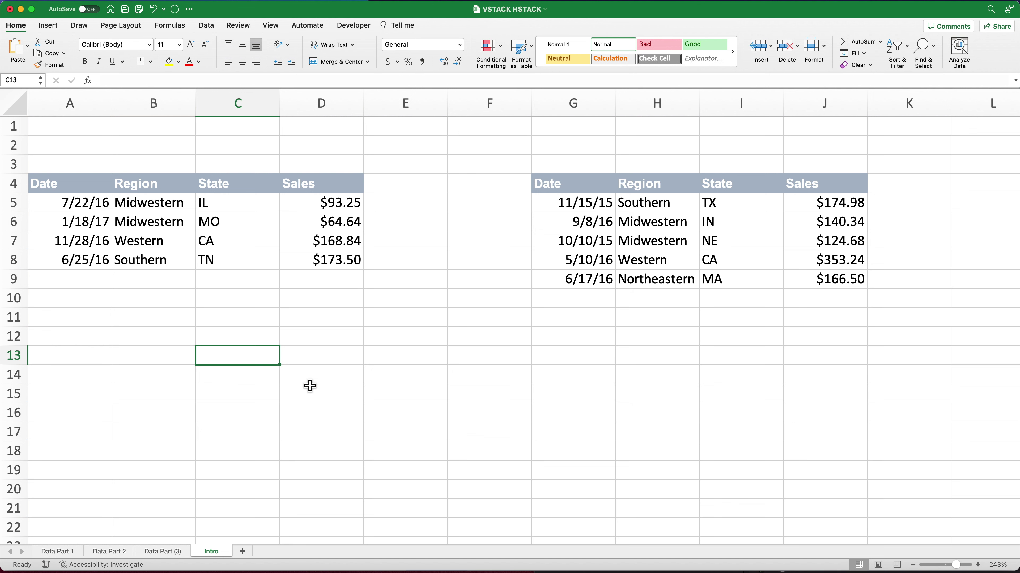
double_click(262, 377)
key("super+v")
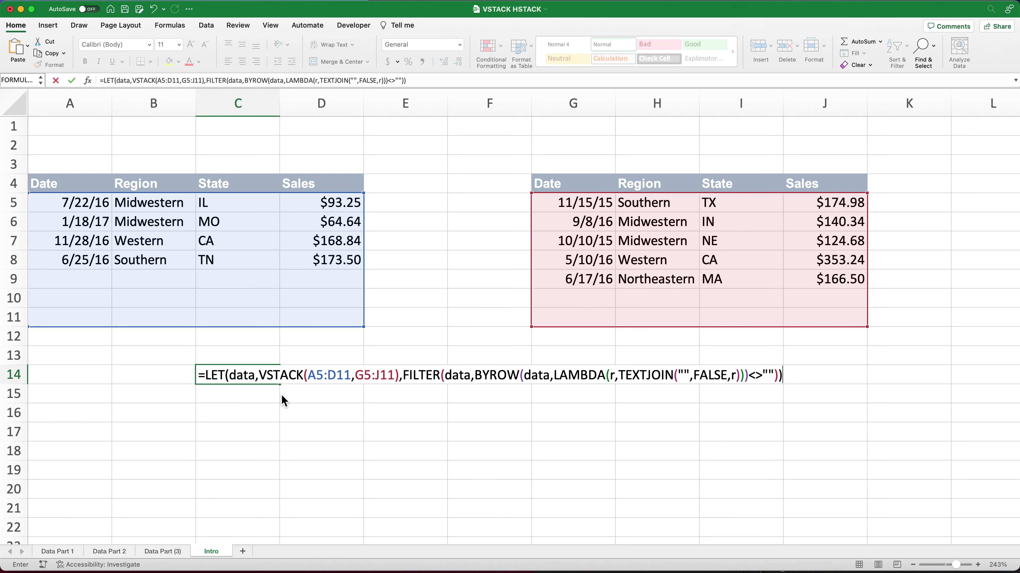
key("Return")
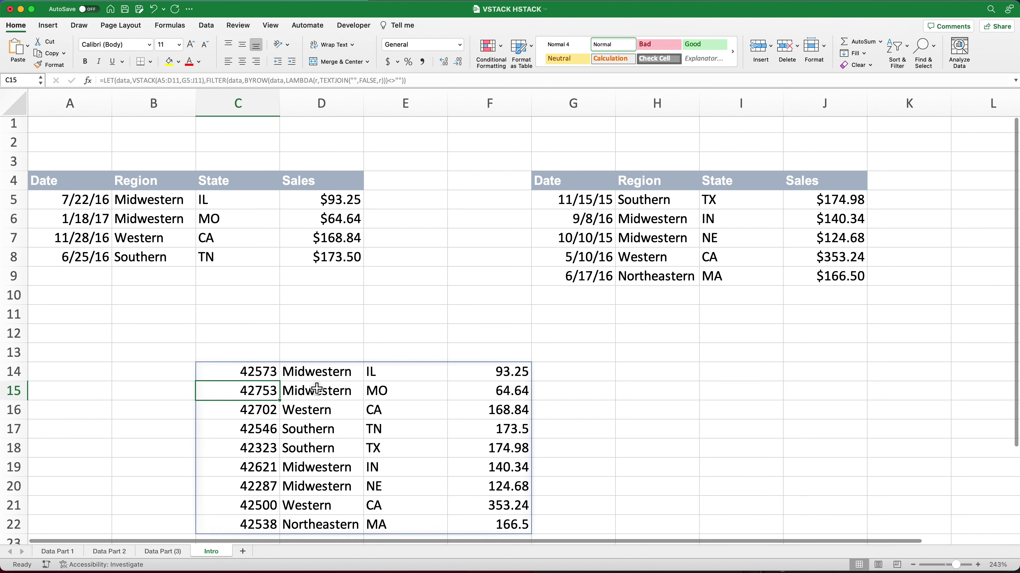
Format the stacked date values in C14:C22 as Short Date.
scroll(315, 387, "down", 1)
left_click(320, 331)
scroll(281, 417, "down", 1)
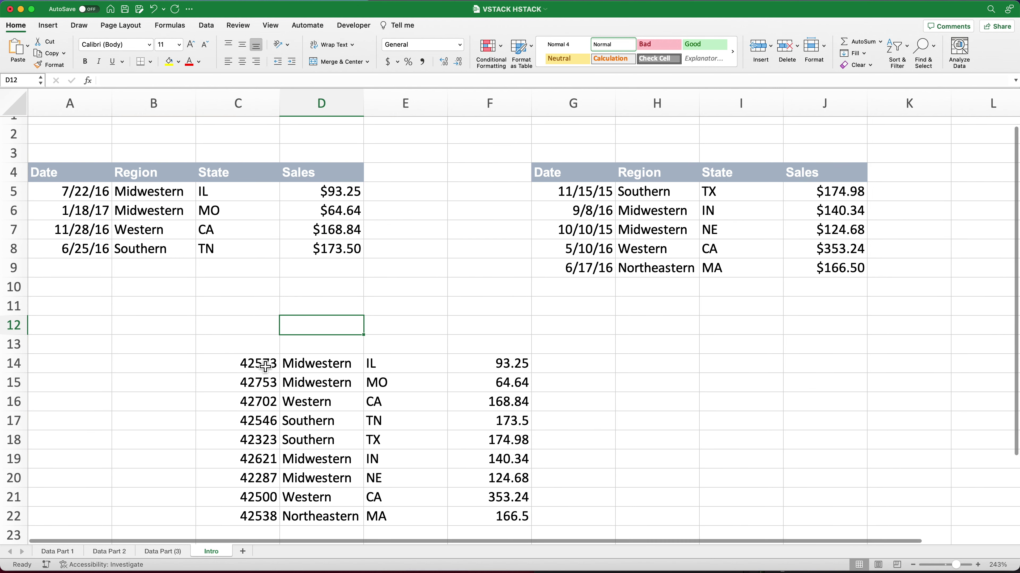
left_click_drag(266, 362, 261, 522)
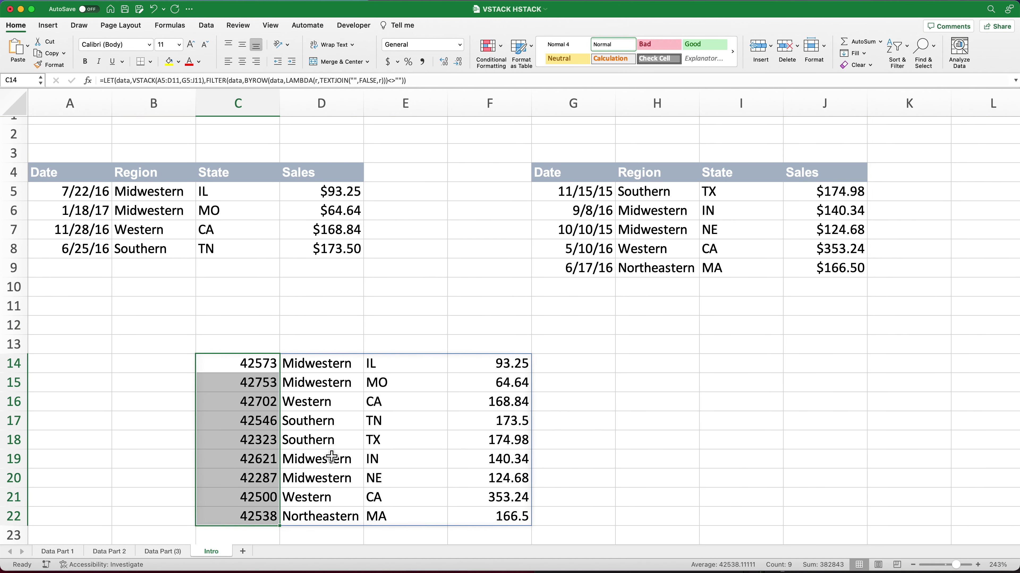
scroll(319, 478, "down", 1)
left_click(464, 44)
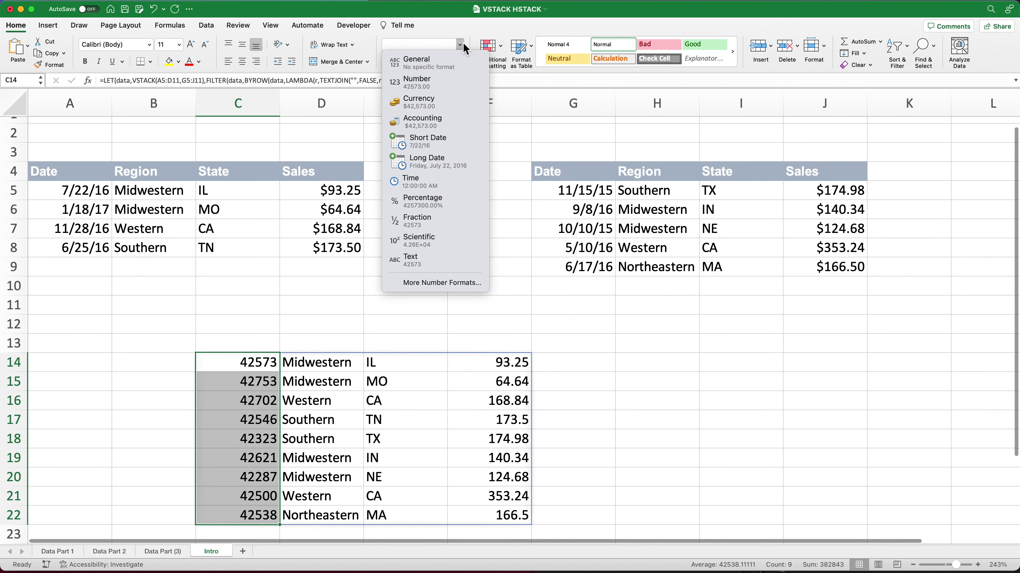
left_click(435, 146)
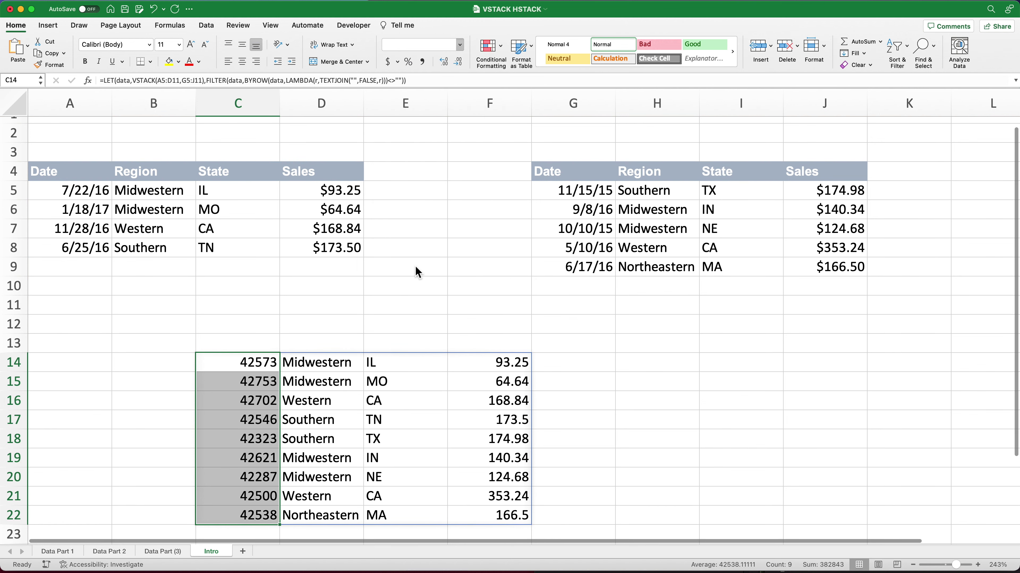
scroll(327, 417, "down", 3)
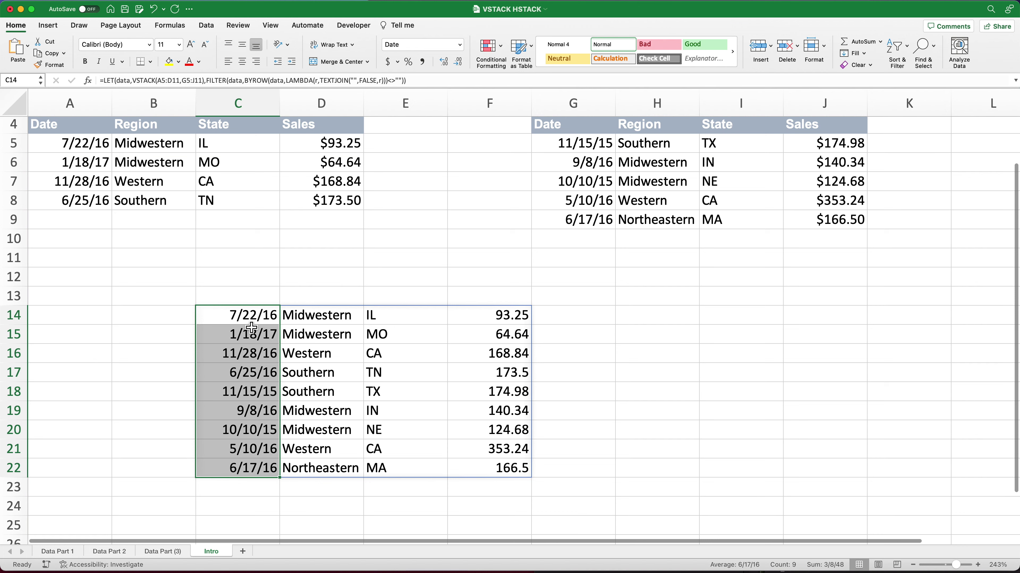
scroll(379, 354, "up", 2)
scroll(423, 371, "up", 1)
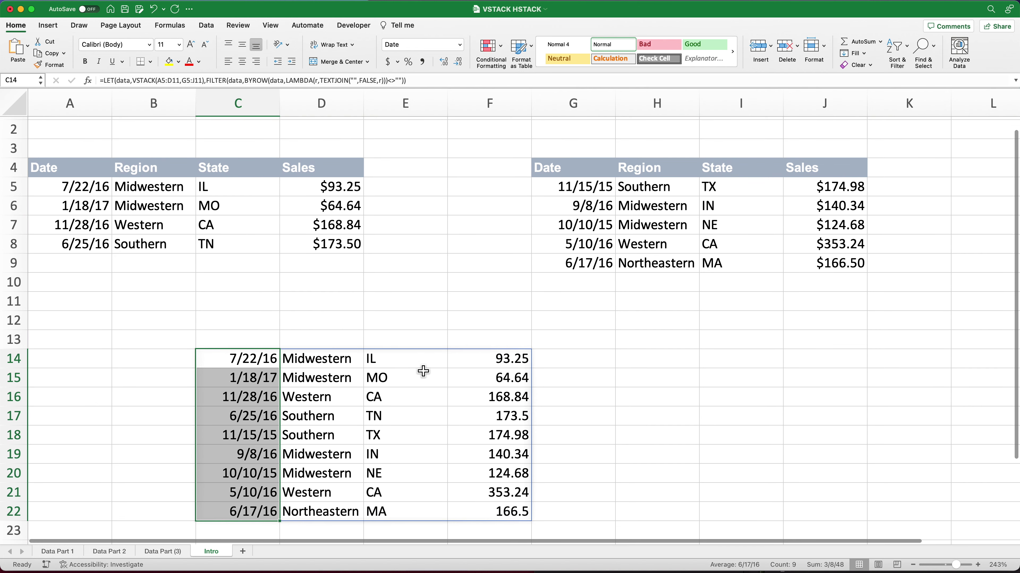
Examine the LET formula in C14 and the source ranges it references, leaving it unchanged.
left_click(267, 364)
double_click(268, 367)
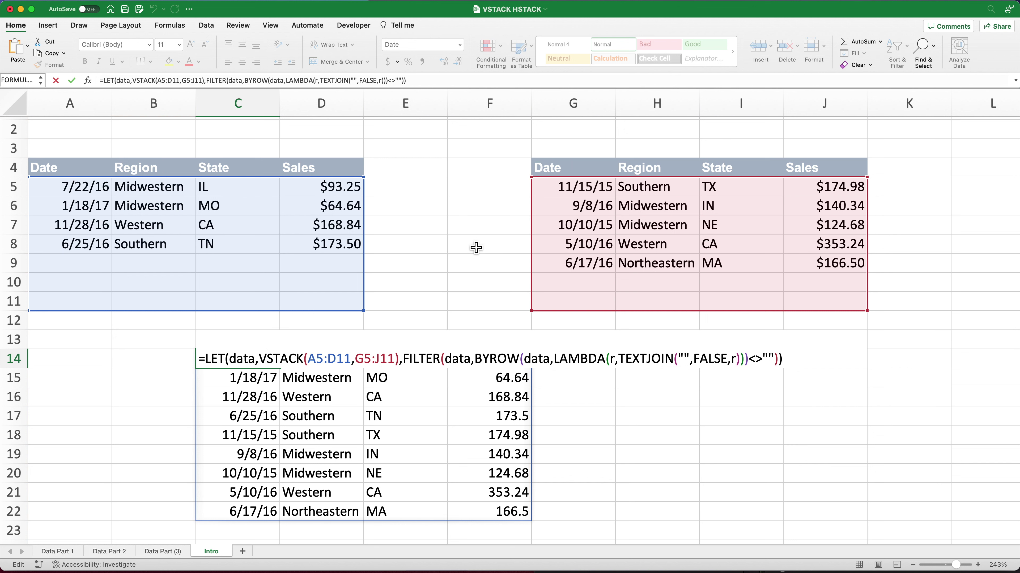
key("Return")
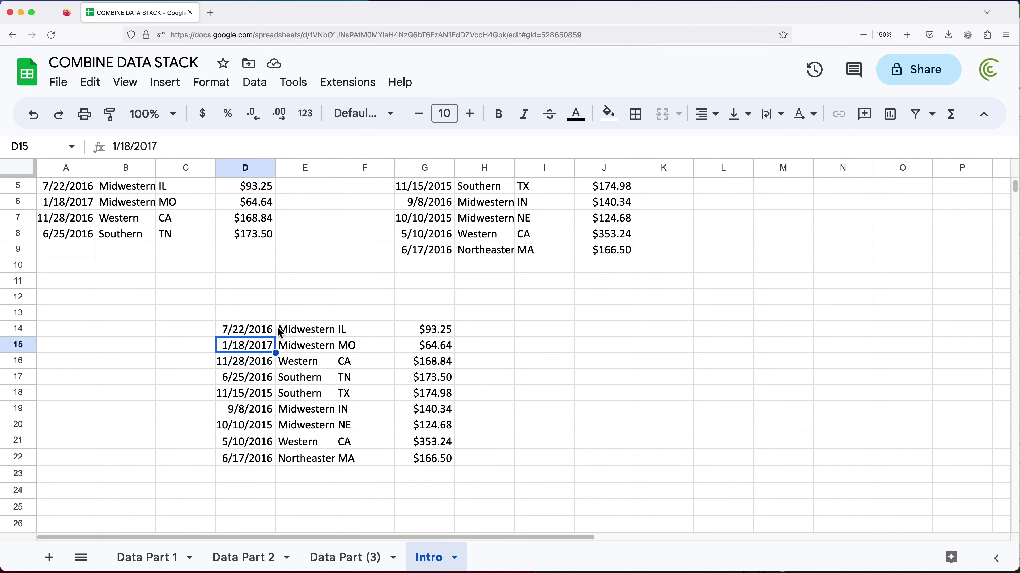
Review the LET formula in D14 of the Intro sheet and the data rows on the Data Part 1 and Data Part (3) sheets.
left_click(257, 330)
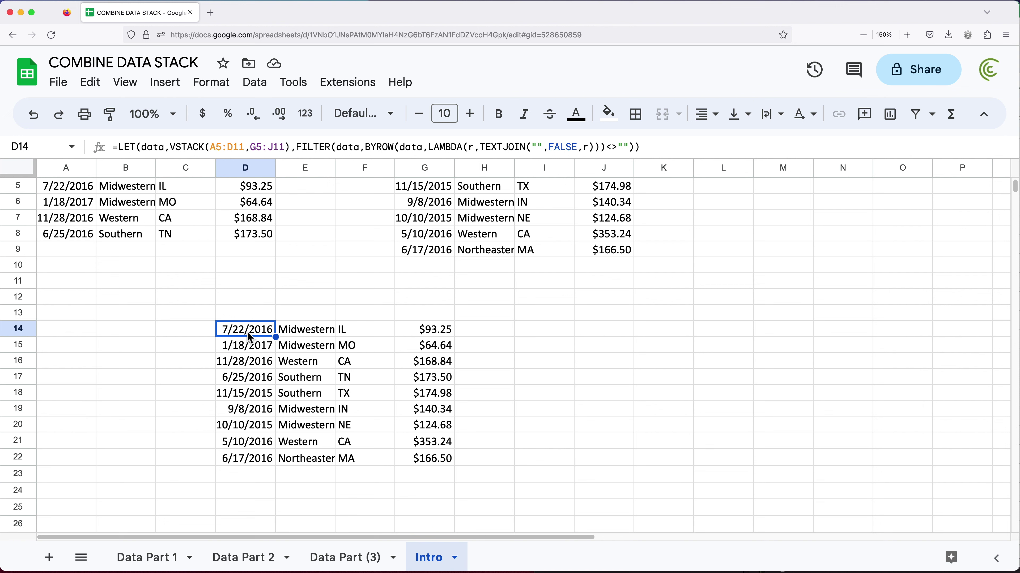
double_click(249, 332)
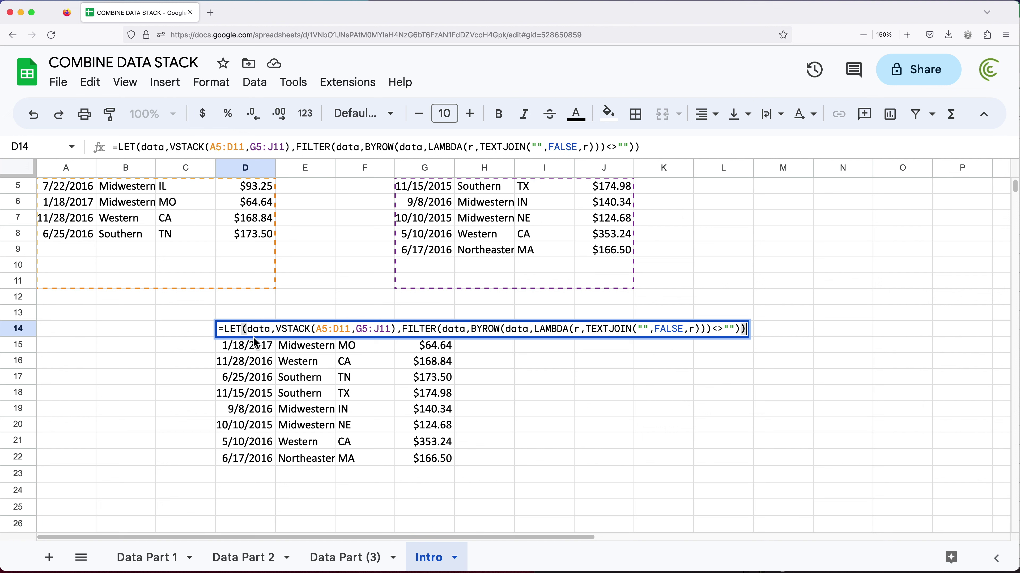
key("Escape")
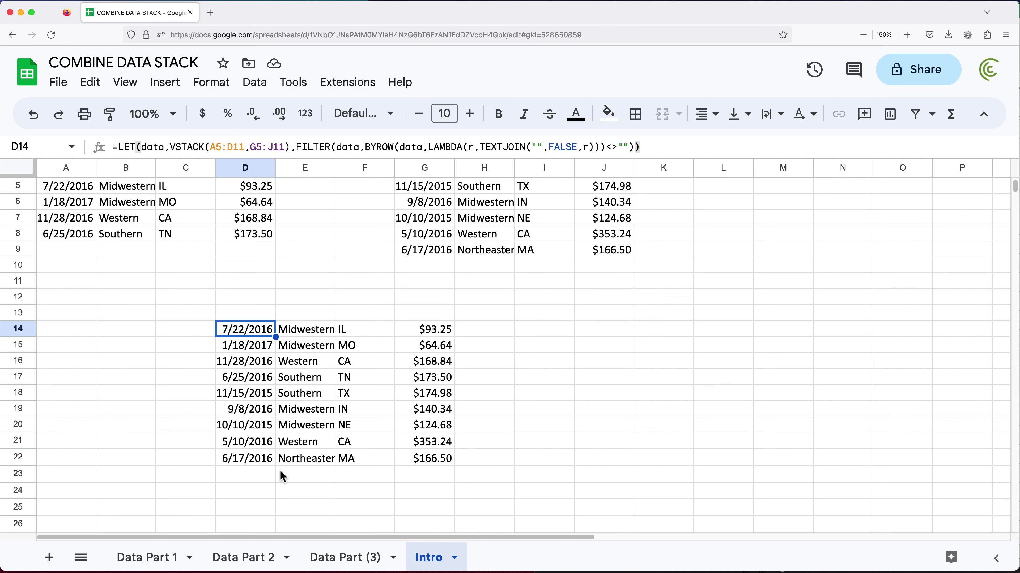
left_click(156, 560)
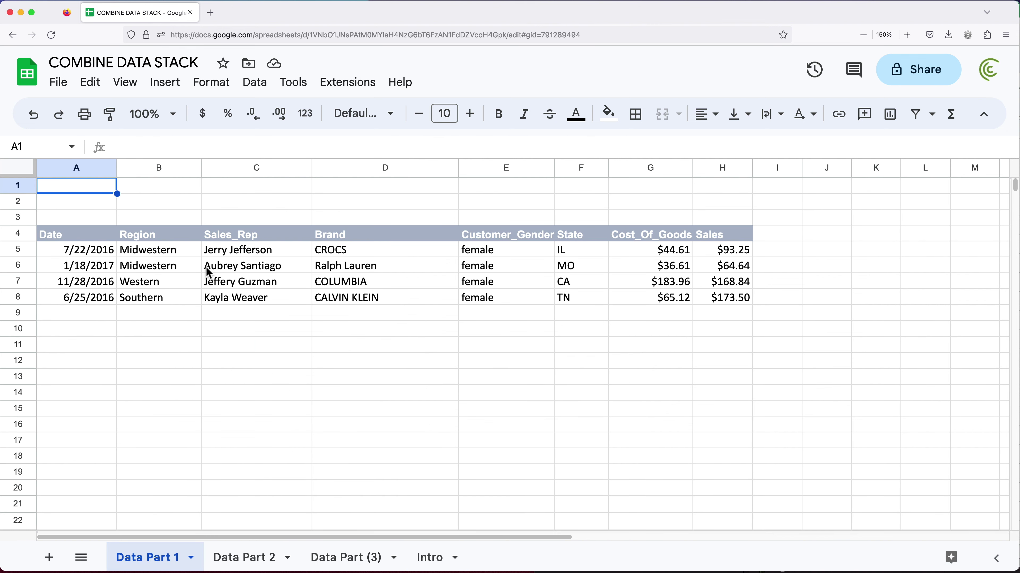
left_click_drag(86, 250, 707, 311)
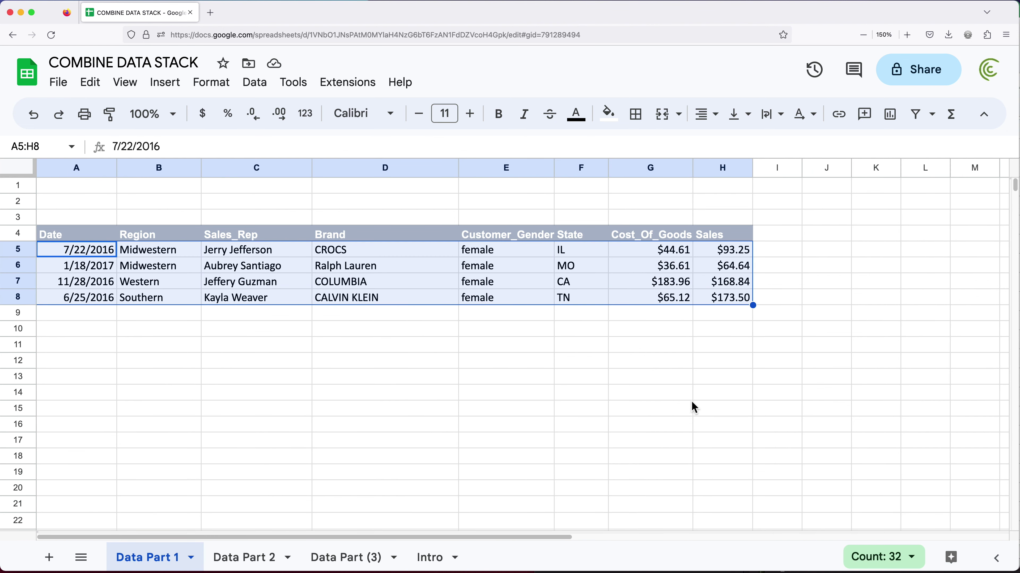
left_click(370, 558)
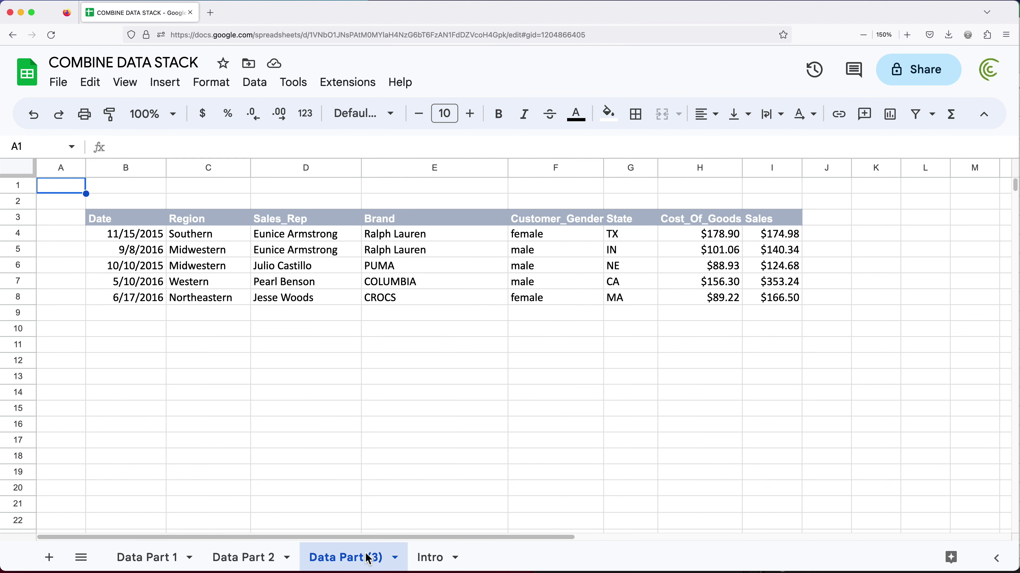
left_click_drag(165, 235, 769, 305)
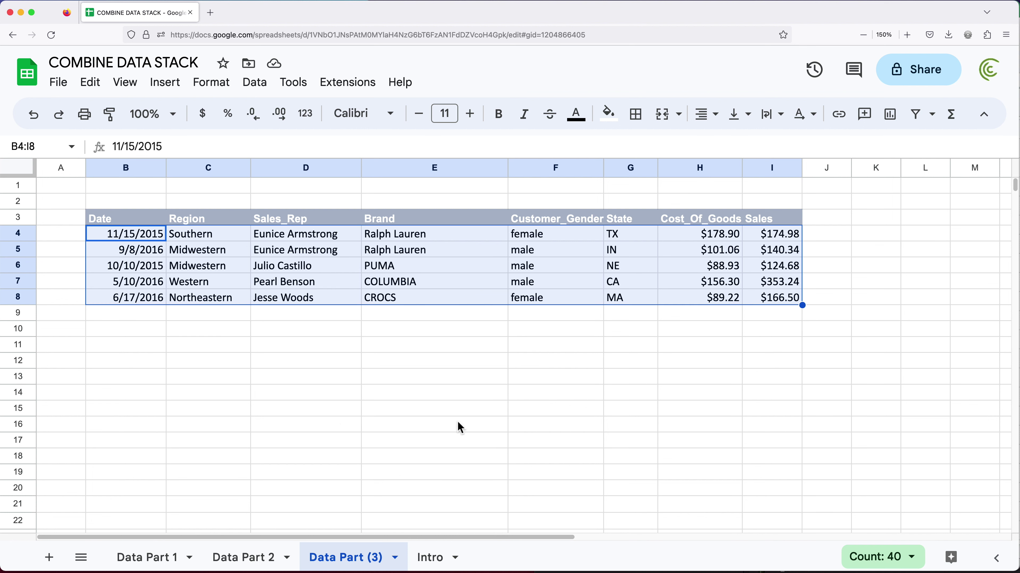
left_click(353, 333)
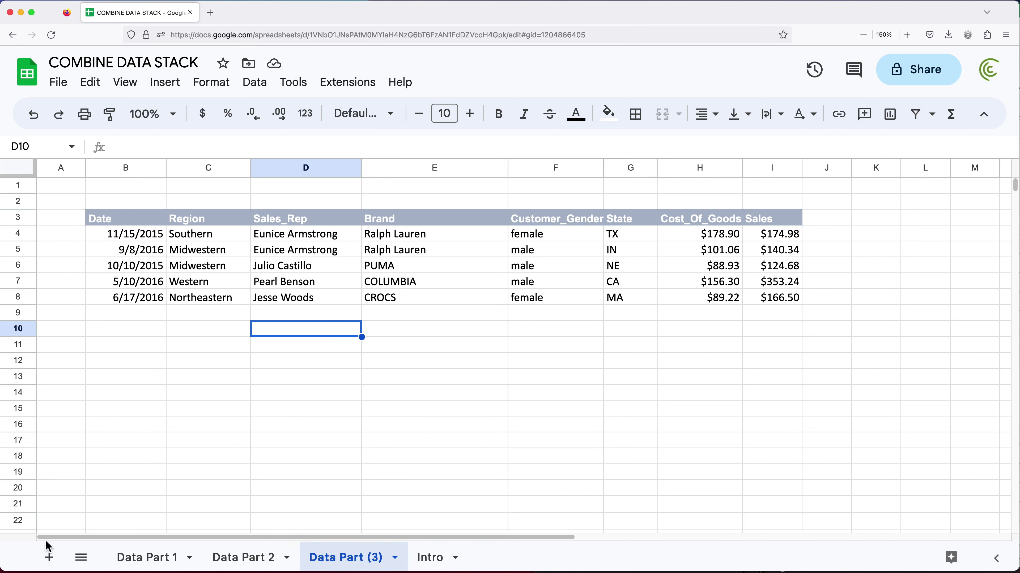
Add a new sheet after Data Part (3) and name it Combined.
left_click(49, 558)
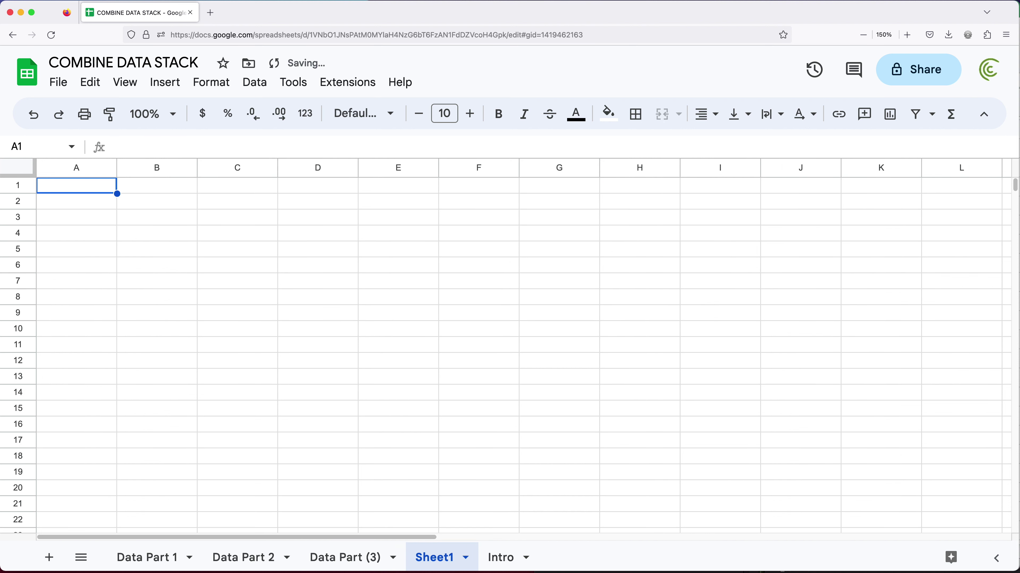
double_click(417, 568)
type("Combined")
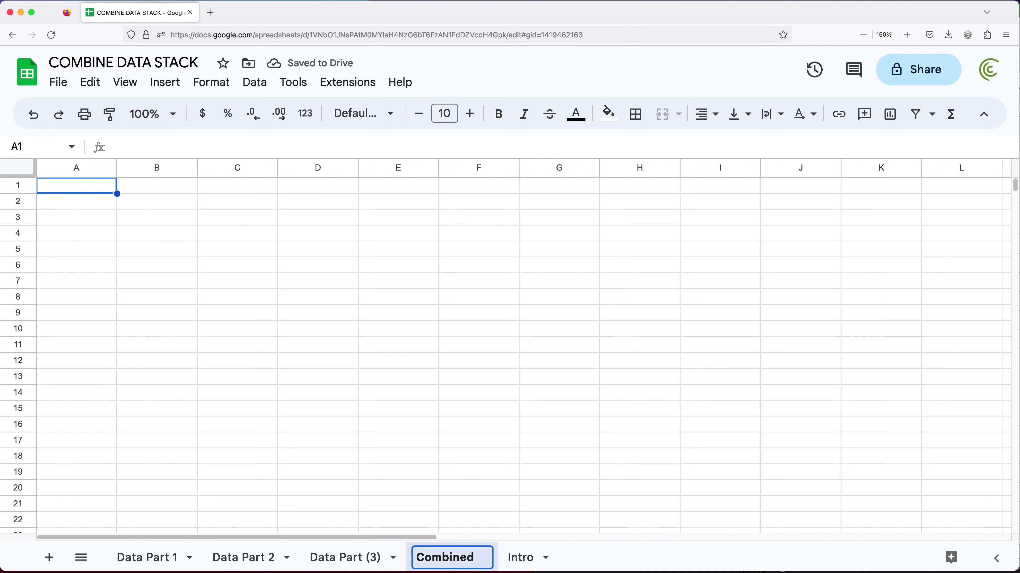
key("Return")
Copy the full LET formula from D14 of the Intro sheet and enter it in A2 of the Combined sheet.
left_click(520, 557)
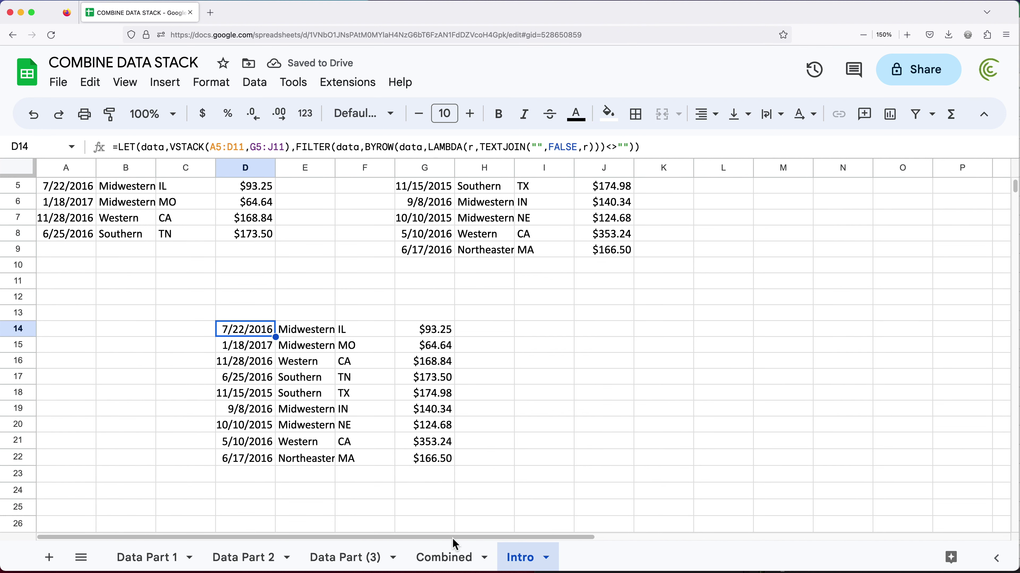
double_click(253, 333)
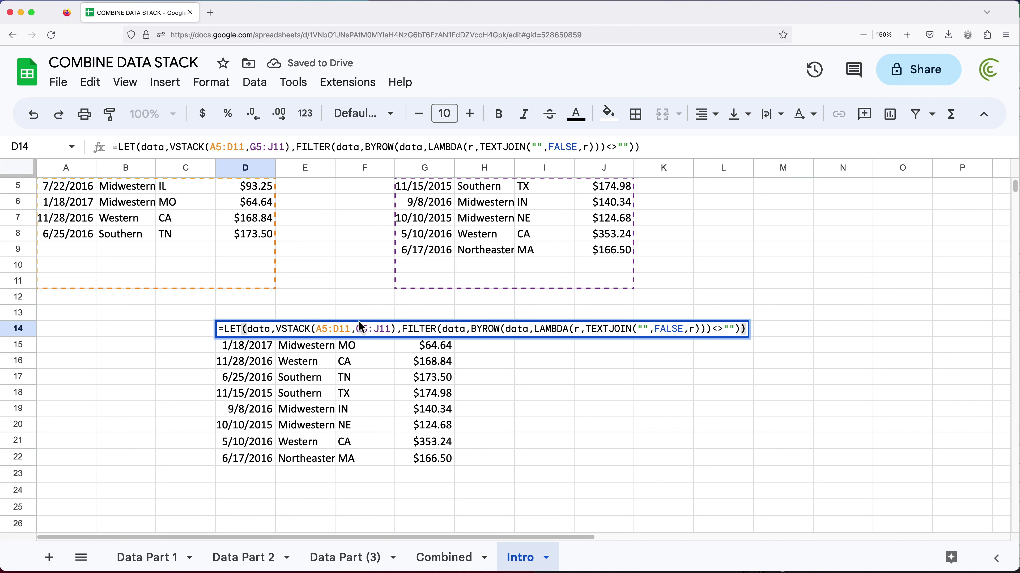
triple_click(359, 329)
key("super+c")
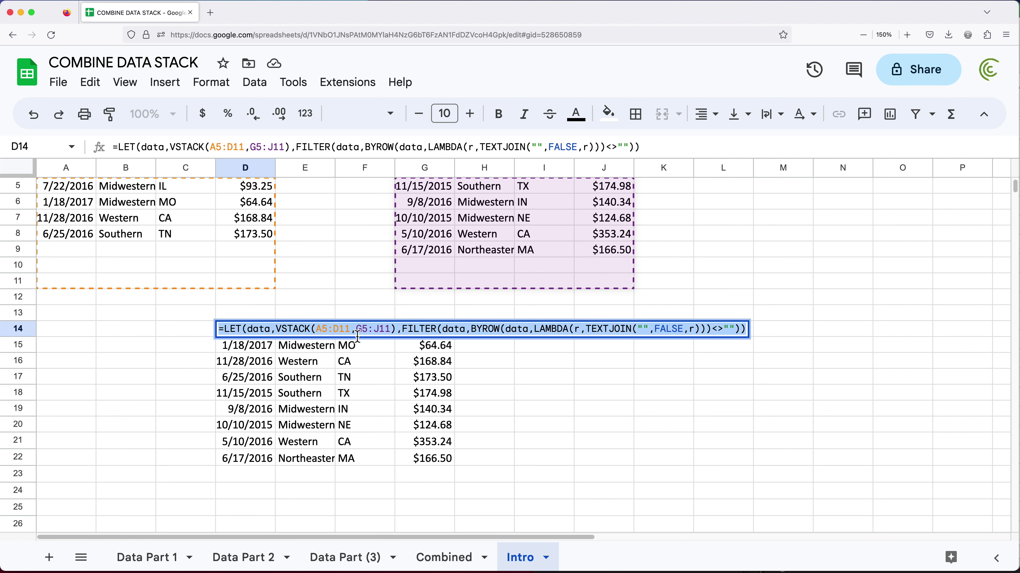
key("Return")
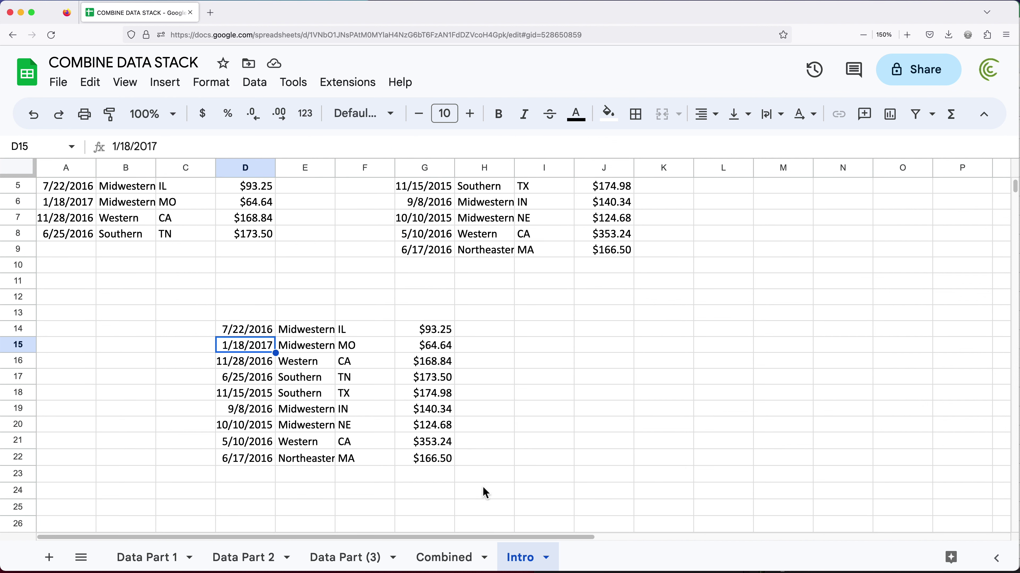
left_click(448, 561)
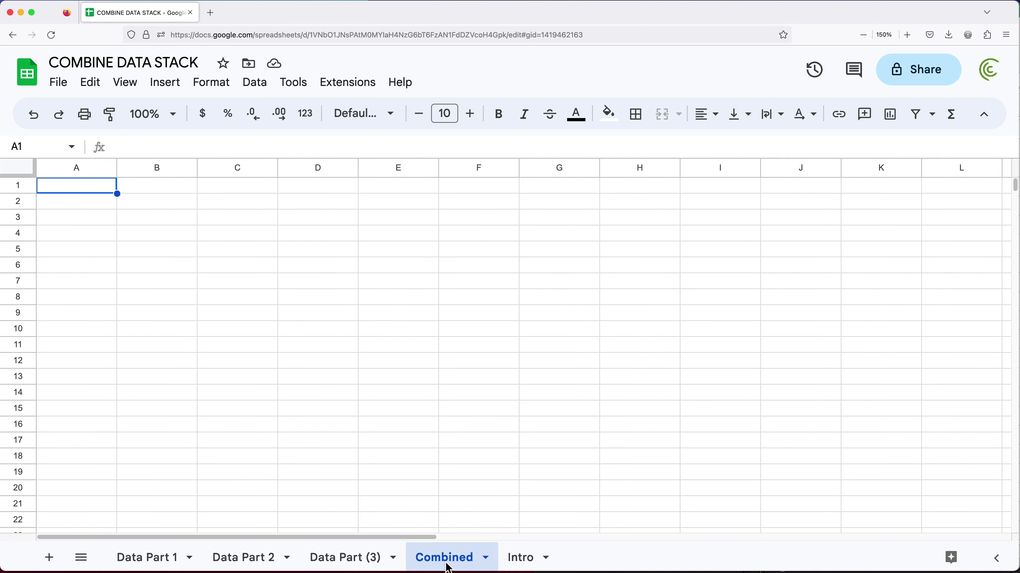
double_click(95, 205)
key("super+v")
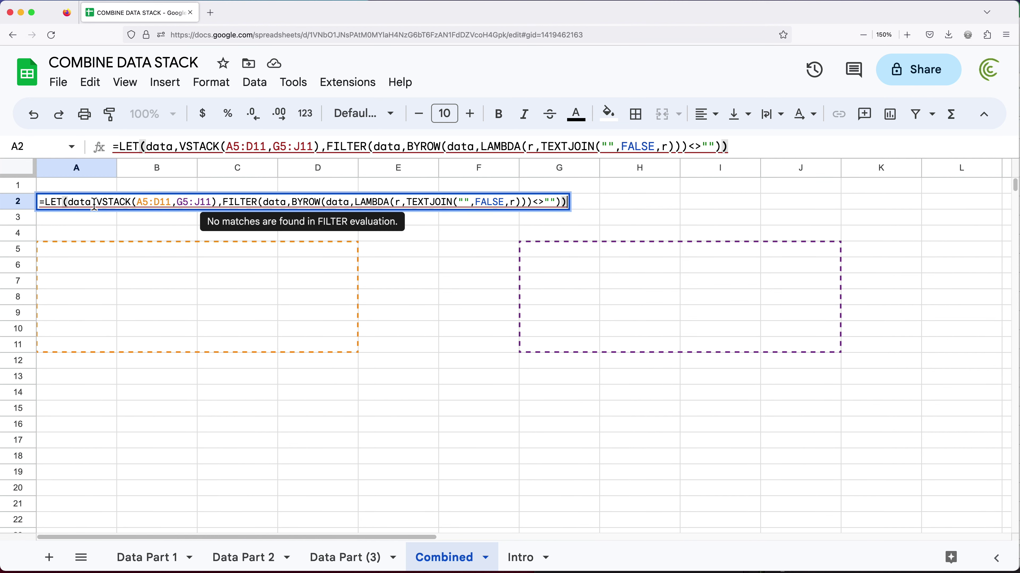
key("Return")
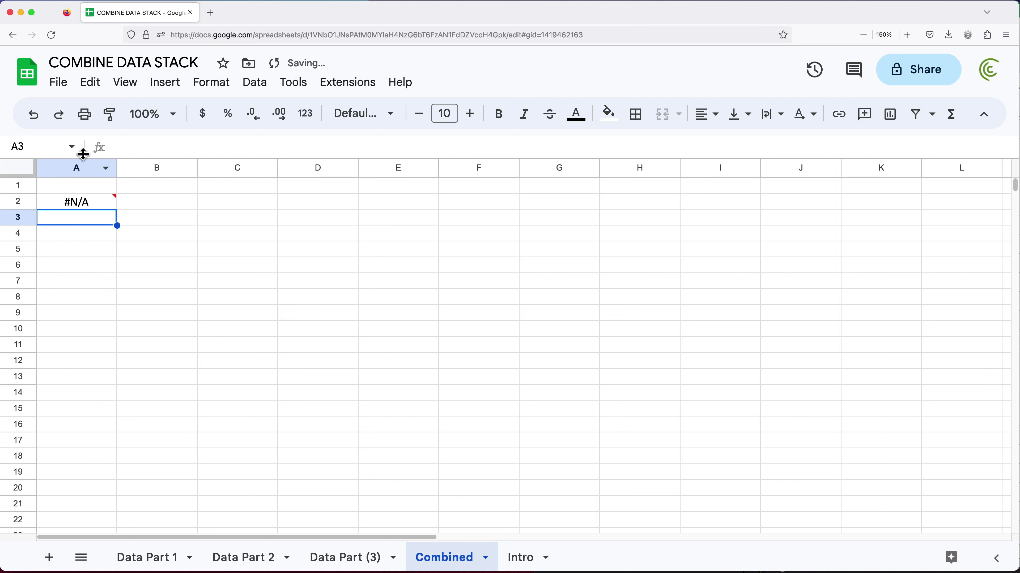
Examine the two VSTACK range references, A5:D11 and G5:J11, in the A2 formula of the Combined sheet.
double_click(97, 209)
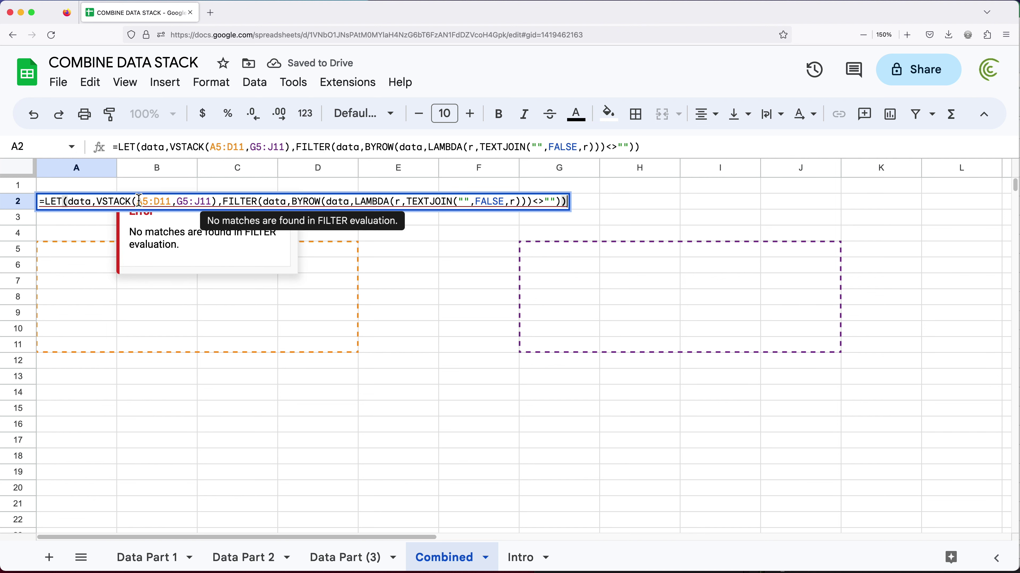
left_click_drag(139, 201, 171, 201)
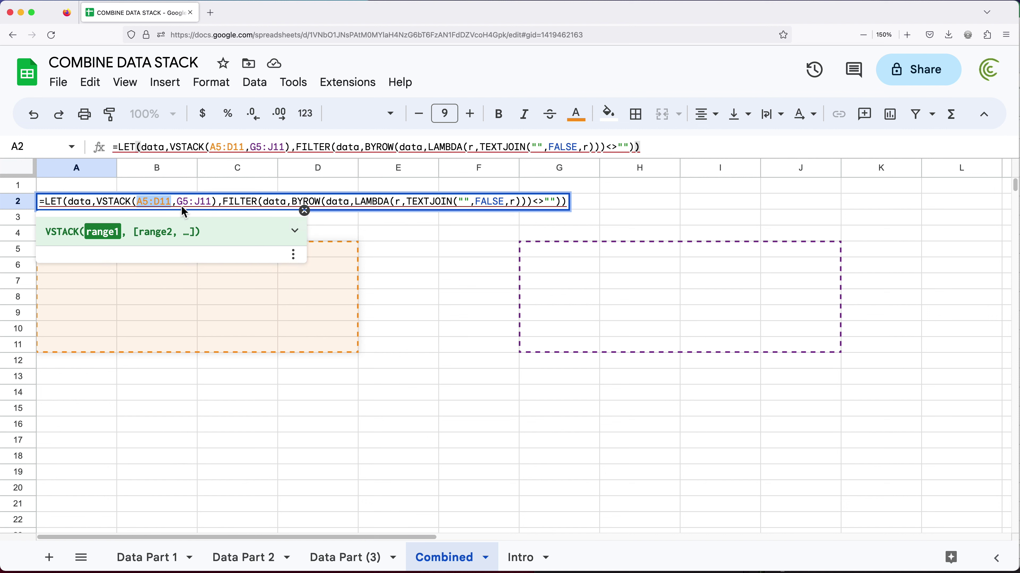
left_click_drag(179, 201, 216, 201)
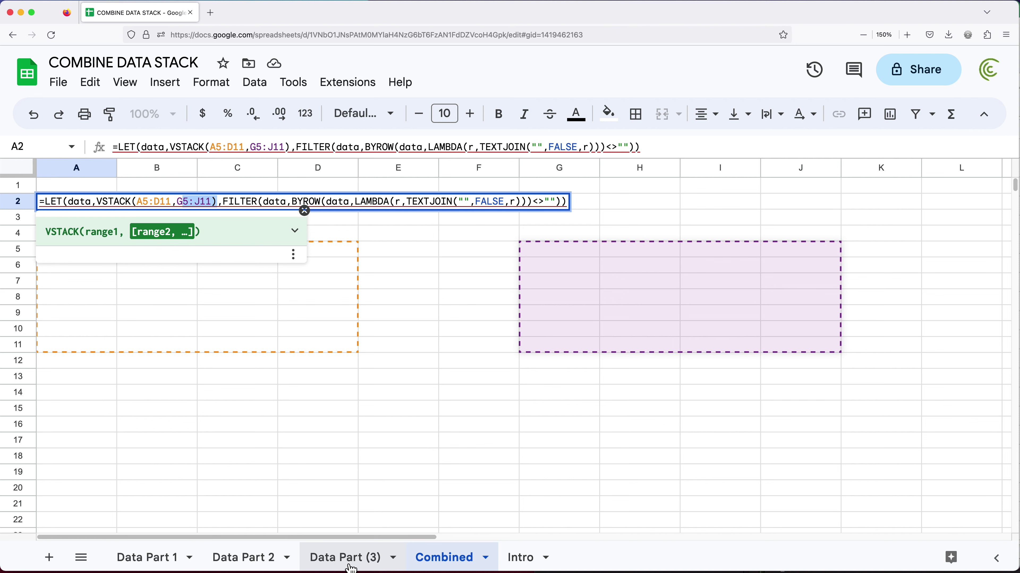
left_click(166, 204)
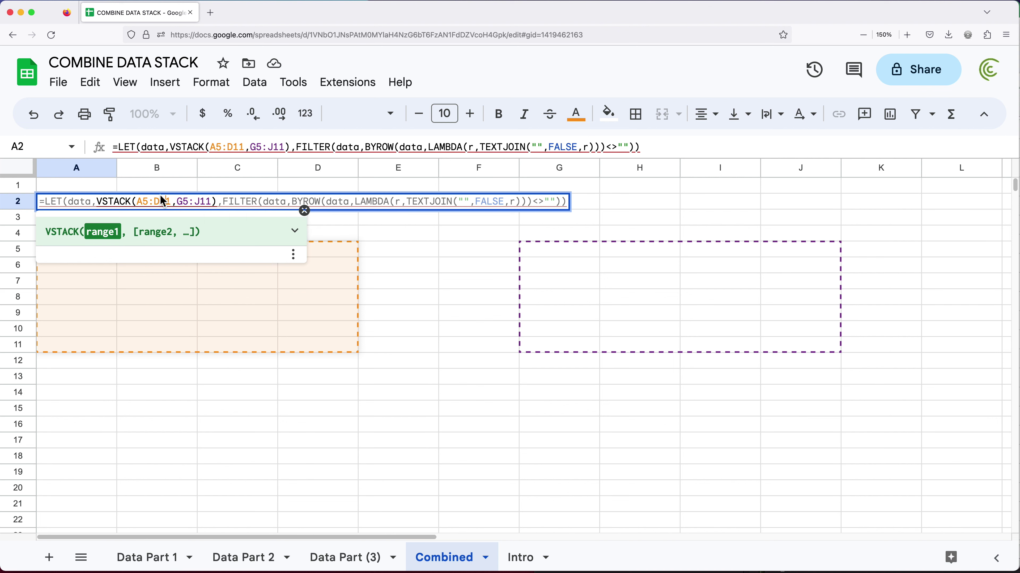
Enter a formula in B1 of the Combined sheet that references A5:H18 on the Data Part 1 sheet.
left_click(144, 186)
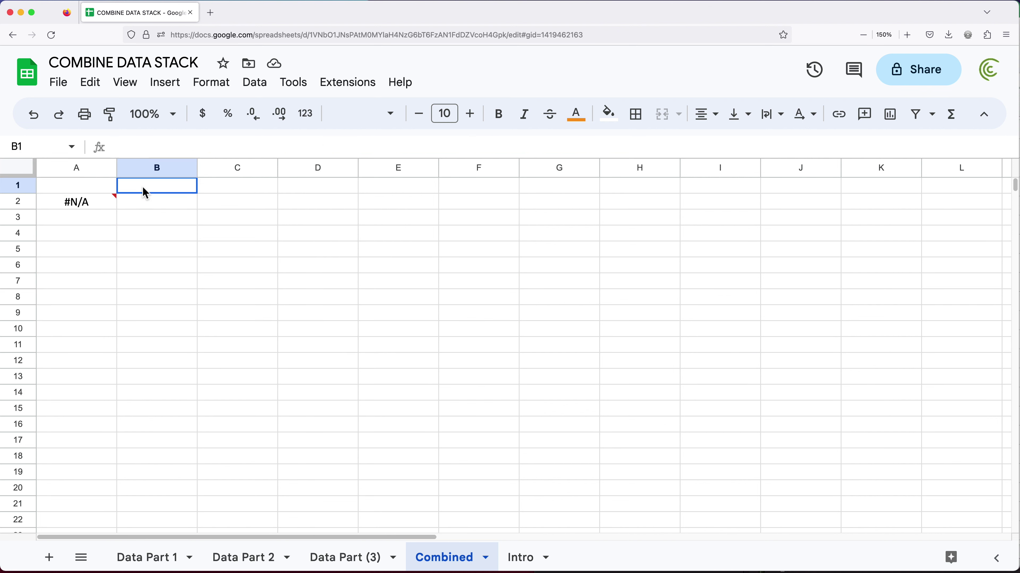
type("=")
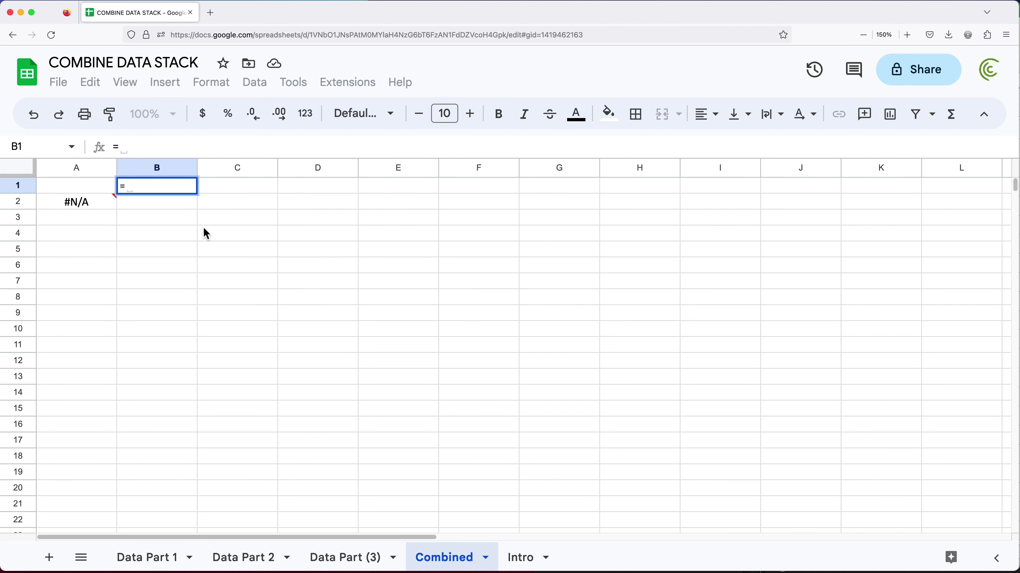
left_click(154, 559)
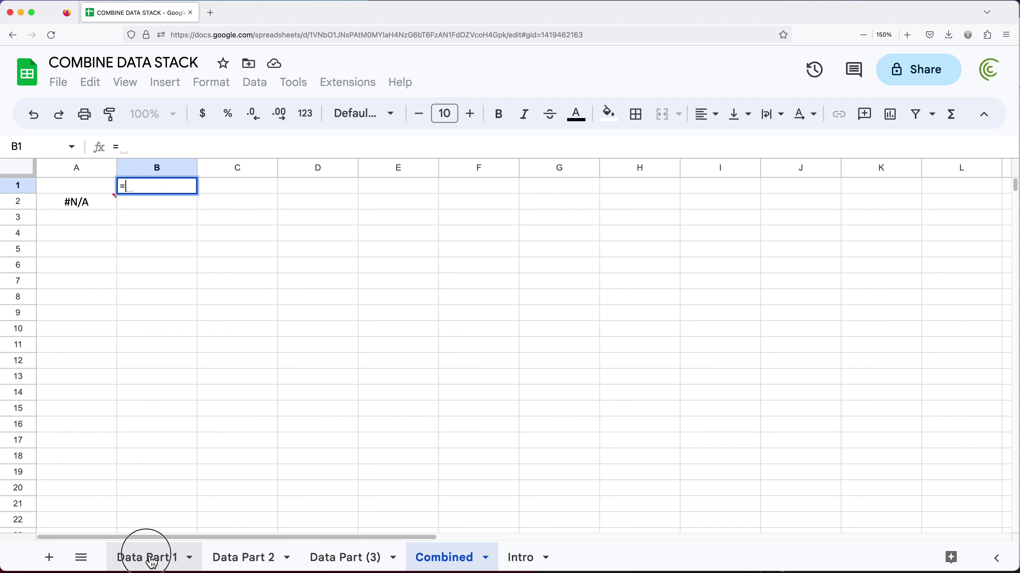
left_click_drag(80, 254, 718, 467)
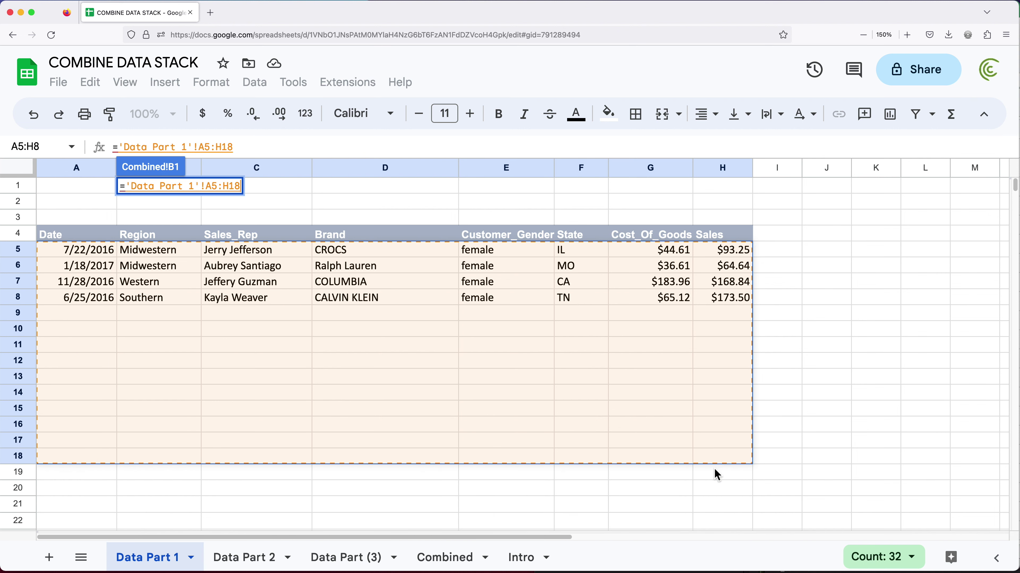
key("Return")
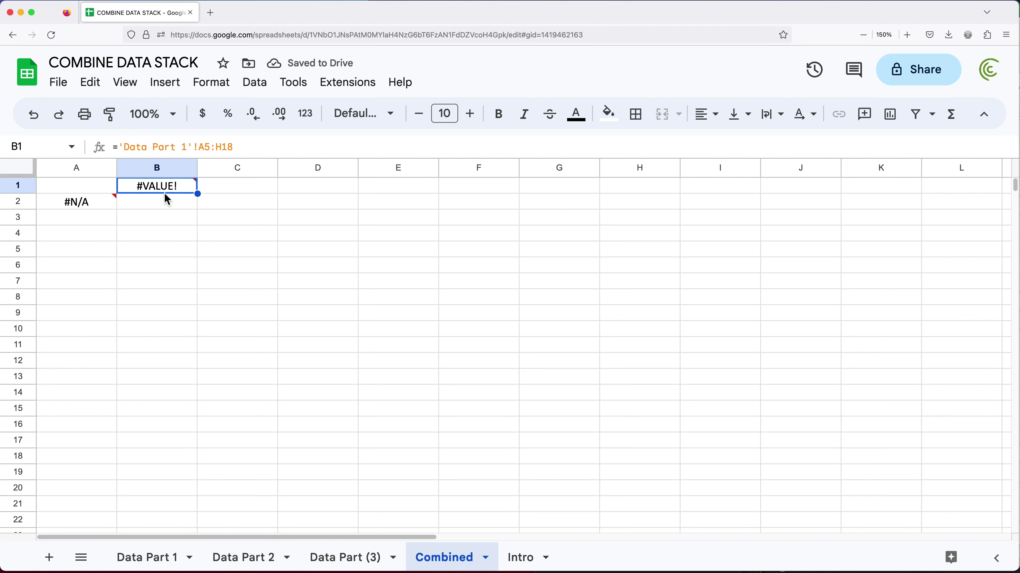
Cut the reference 'Data Part 1'!A5:H18 out of the B1 formula, leaving only the equals sign, and commit the cell.
double_click(157, 195)
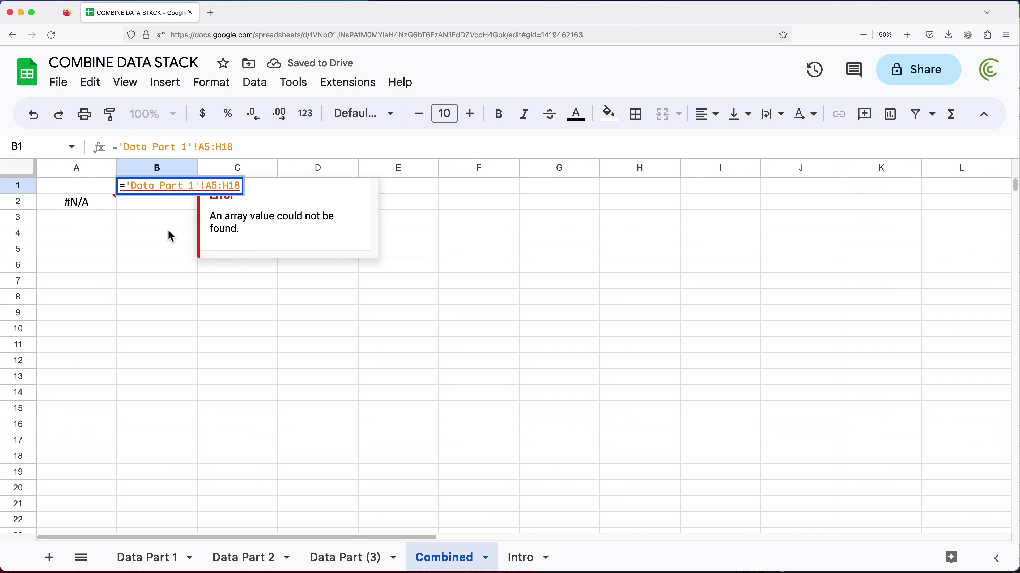
left_click(127, 187)
left_click_drag(127, 187, 324, 195)
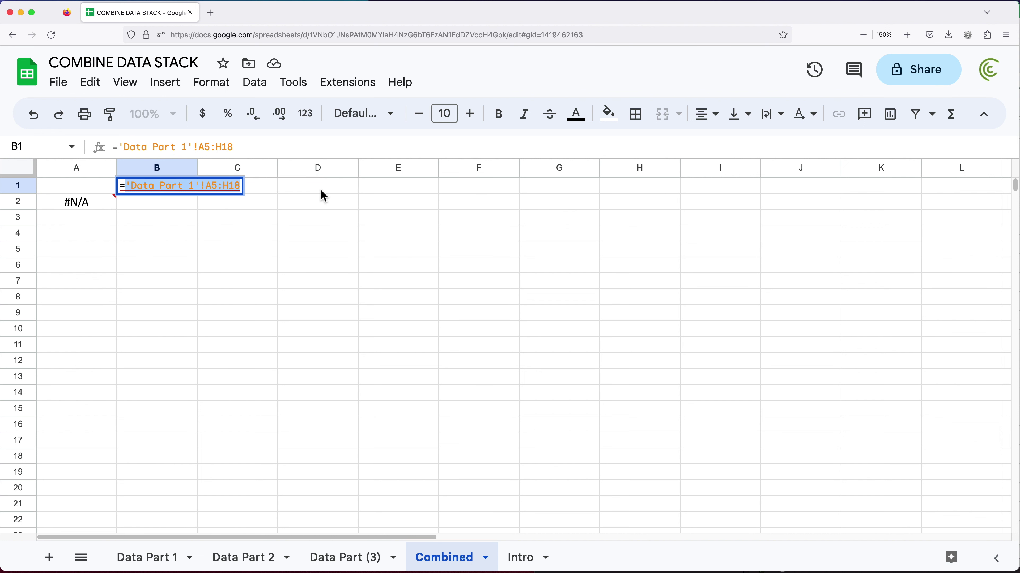
right_click(175, 191)
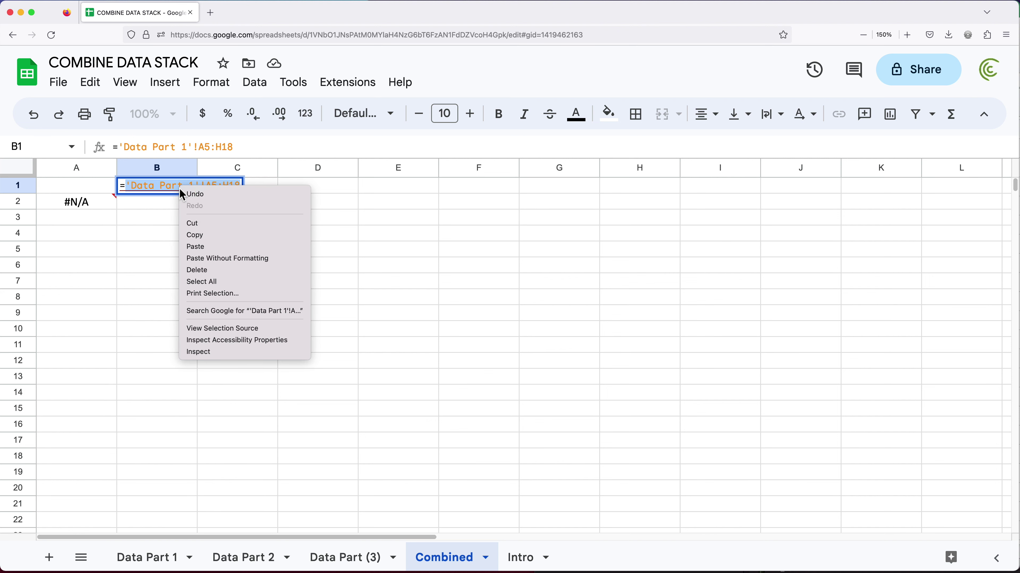
left_click(204, 222)
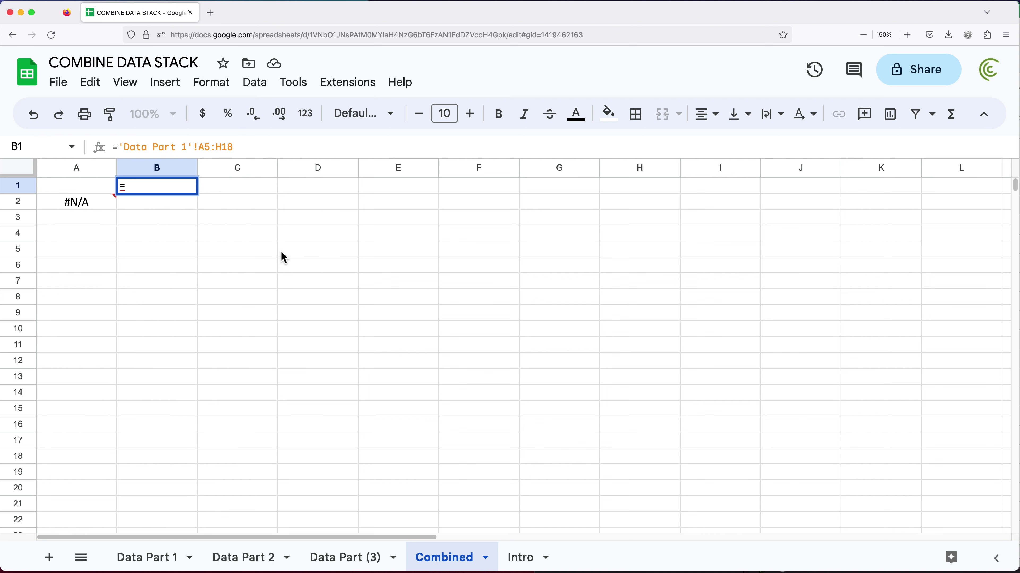
key("Return")
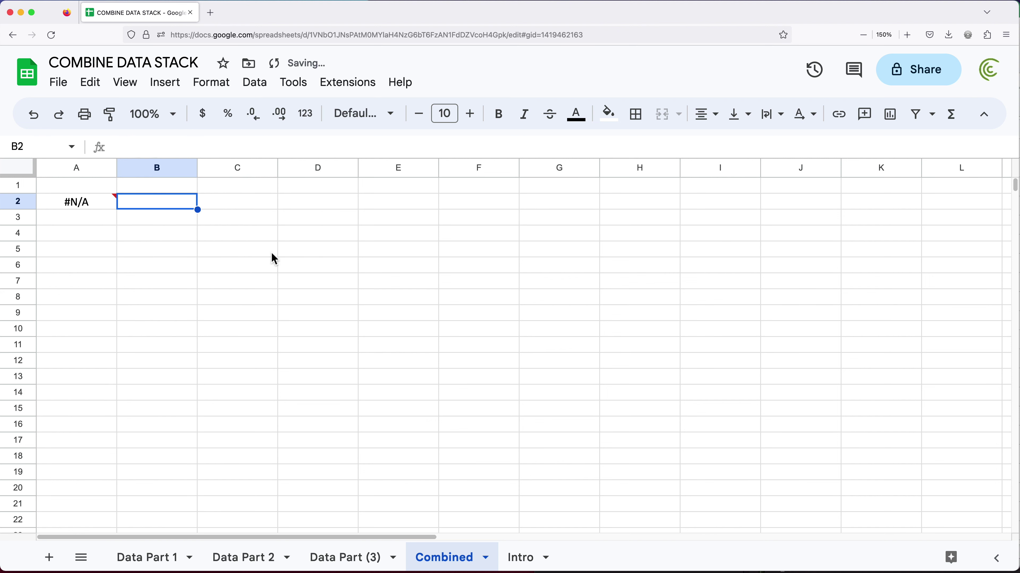
Replace the first VSTACK range, A5:D11, in the A2 formula with the cut reference 'Data Part 1'!A5:H18.
double_click(90, 209)
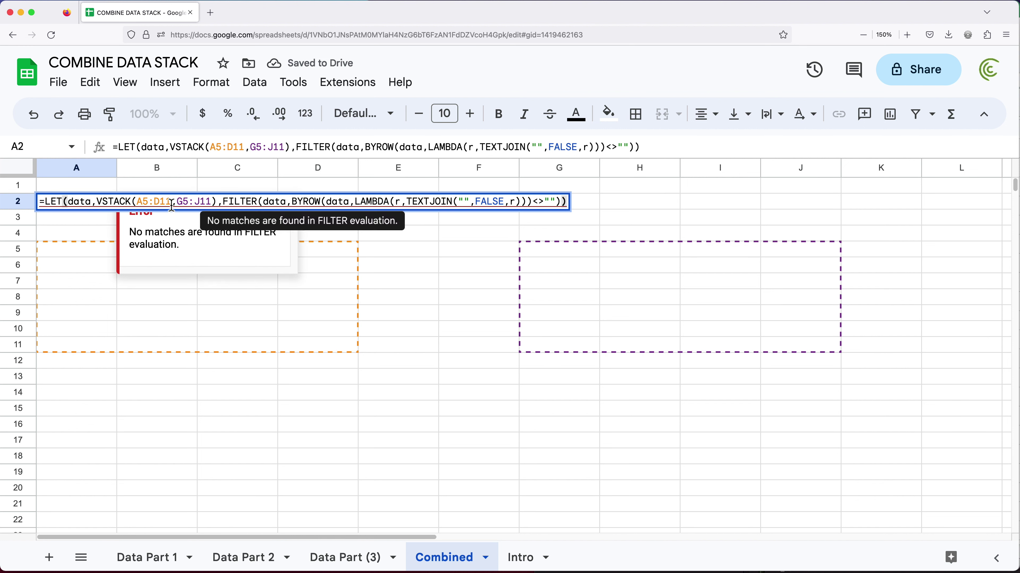
left_click_drag(172, 203, 129, 202)
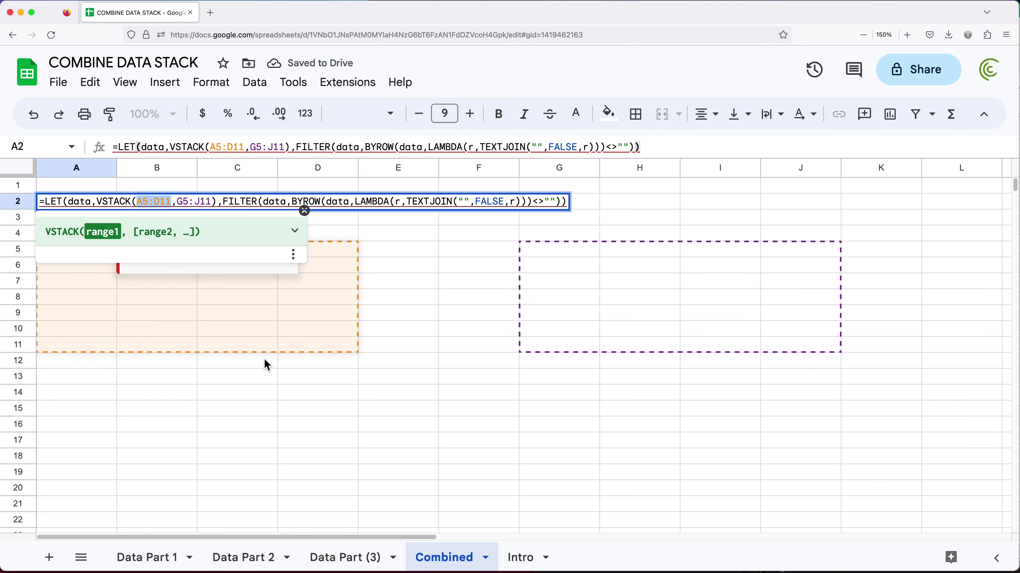
key("super+v")
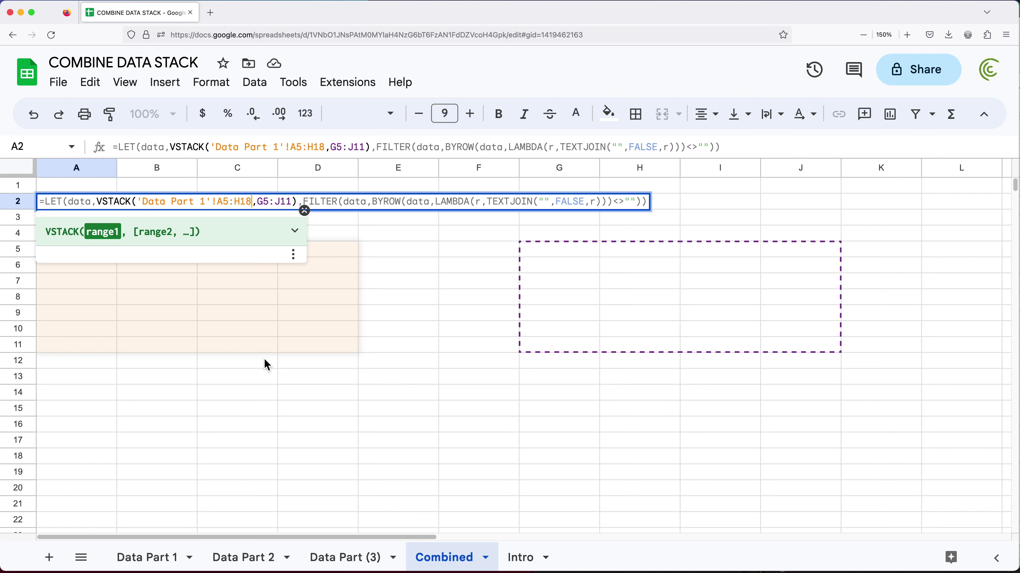
key("Return")
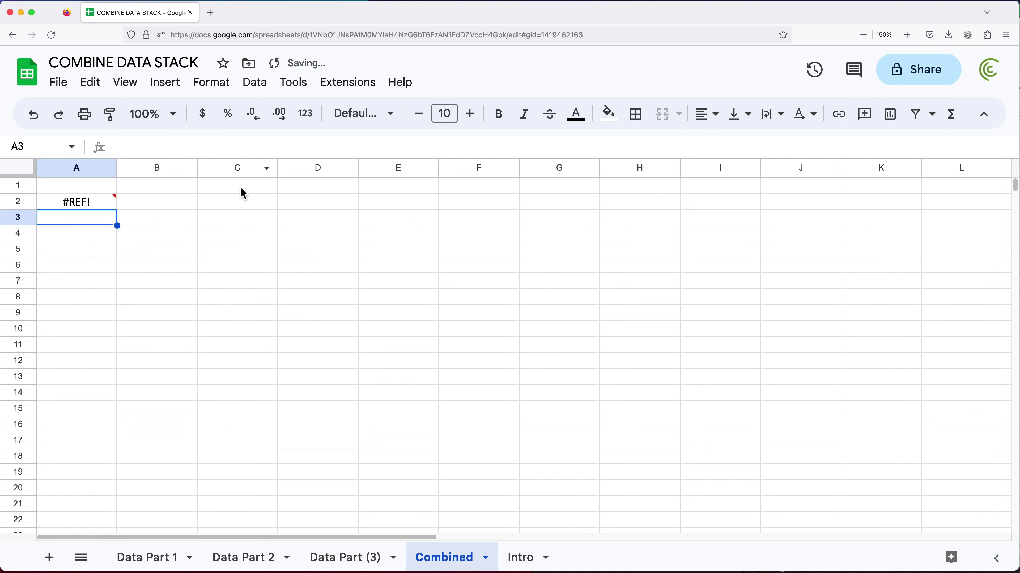
left_click(88, 203)
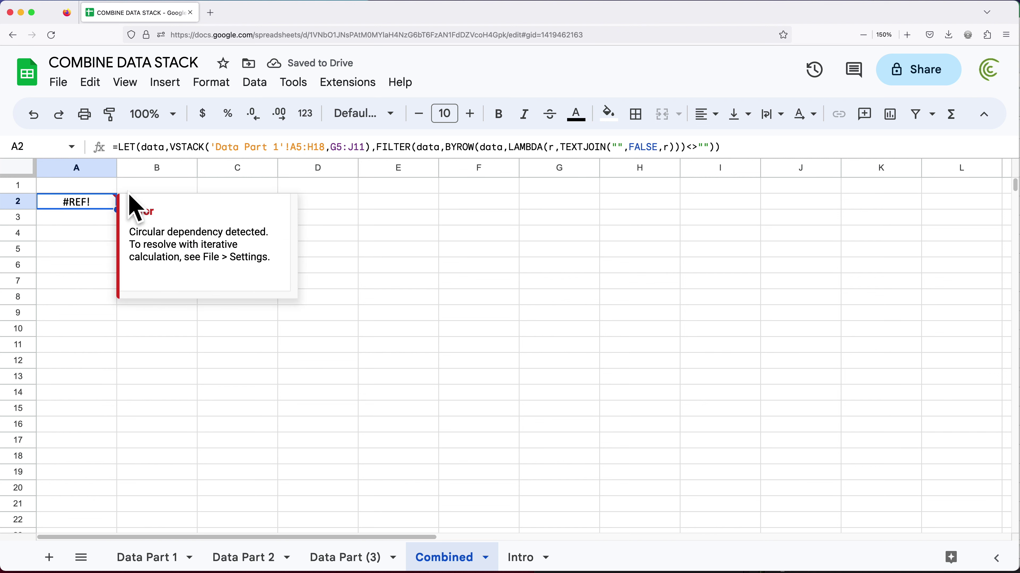
double_click(81, 202)
left_click_drag(260, 203, 298, 203)
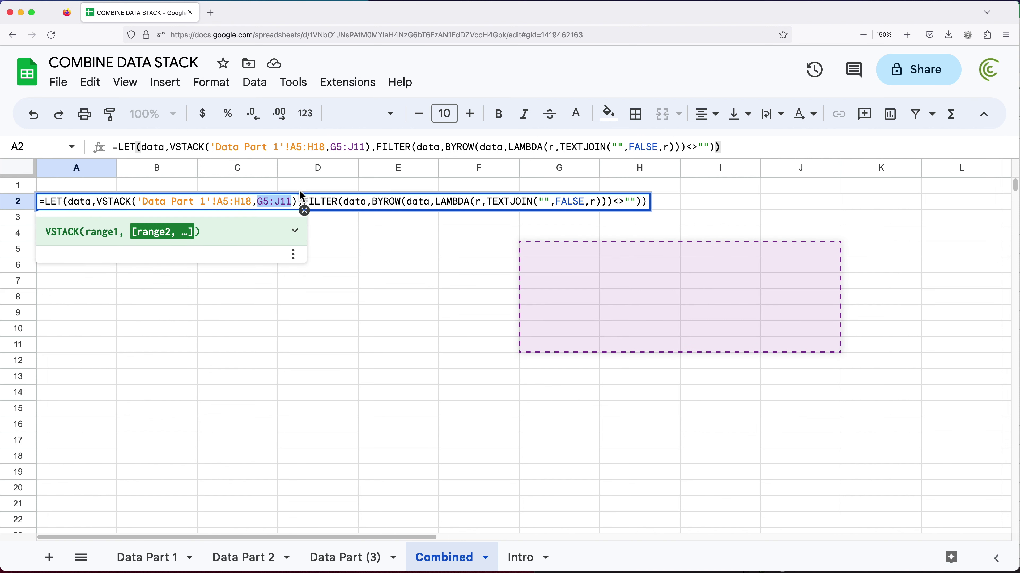
key("Escape")
Enter a formula in B1 of the Combined sheet that references B4:I16 on the Data Part (3) sheet.
left_click(176, 189)
type("=")
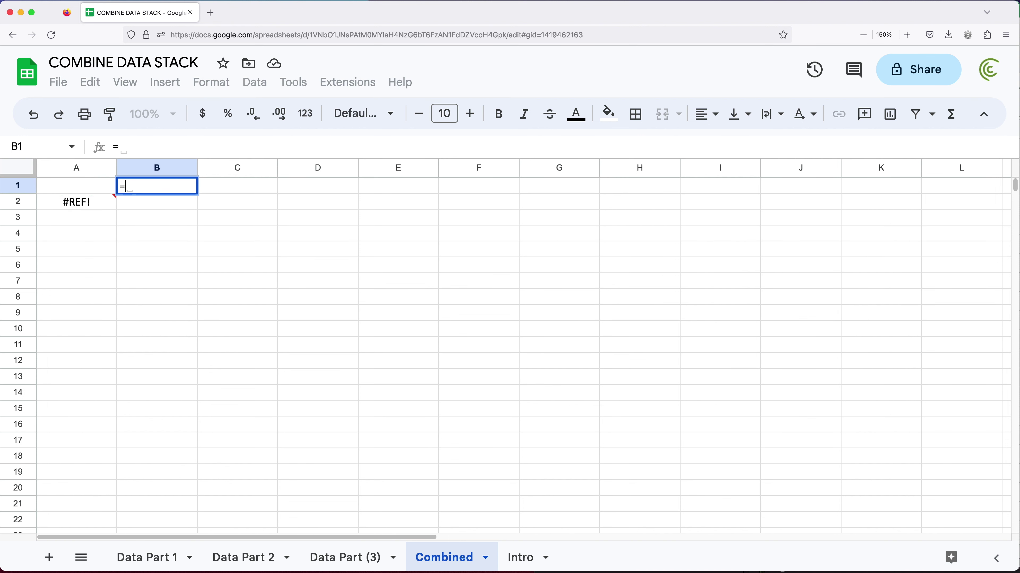
left_click(346, 556)
left_click_drag(139, 237, 760, 436)
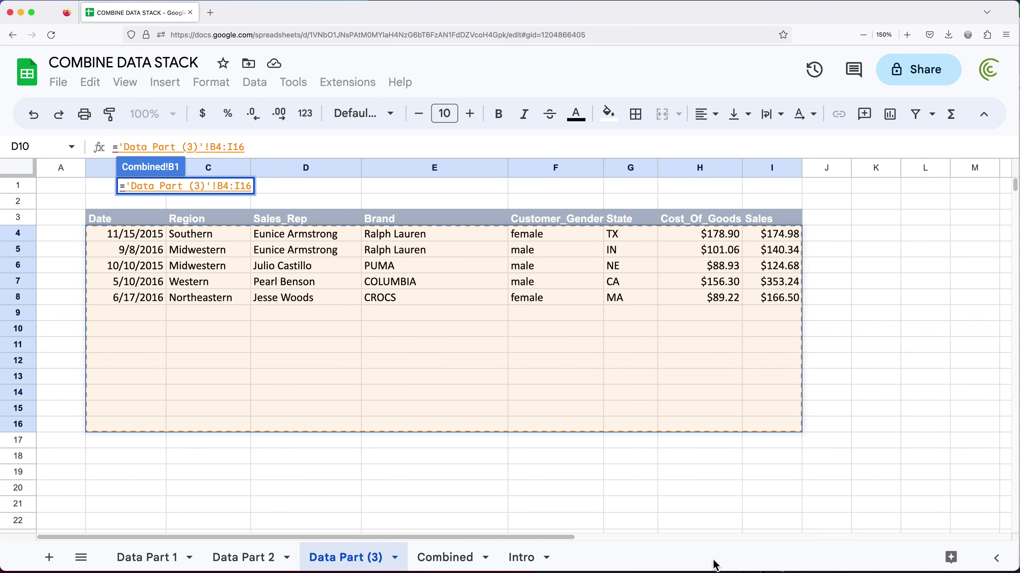
key("Return")
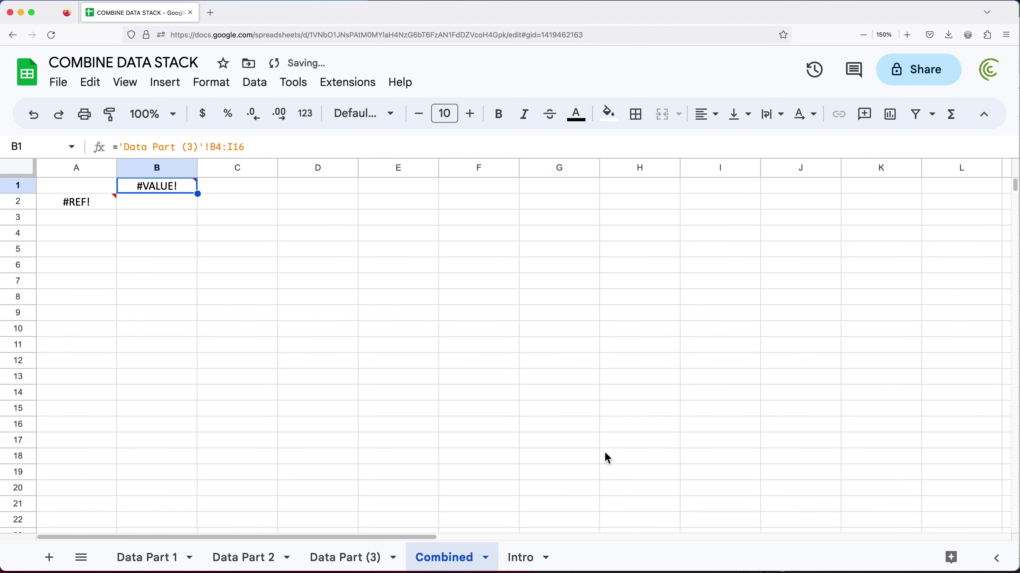
Cut the reference 'Data Part (3)'!B4:I16 out of the B1 formula and commit the cell.
double_click(182, 190)
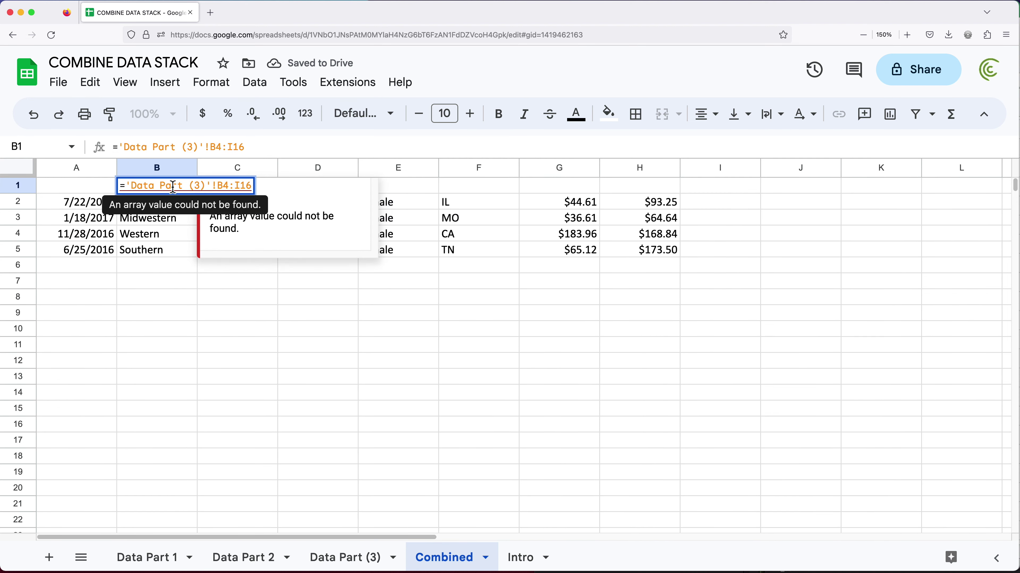
left_click_drag(127, 184, 311, 189)
key("BackSpace")
key("Return")
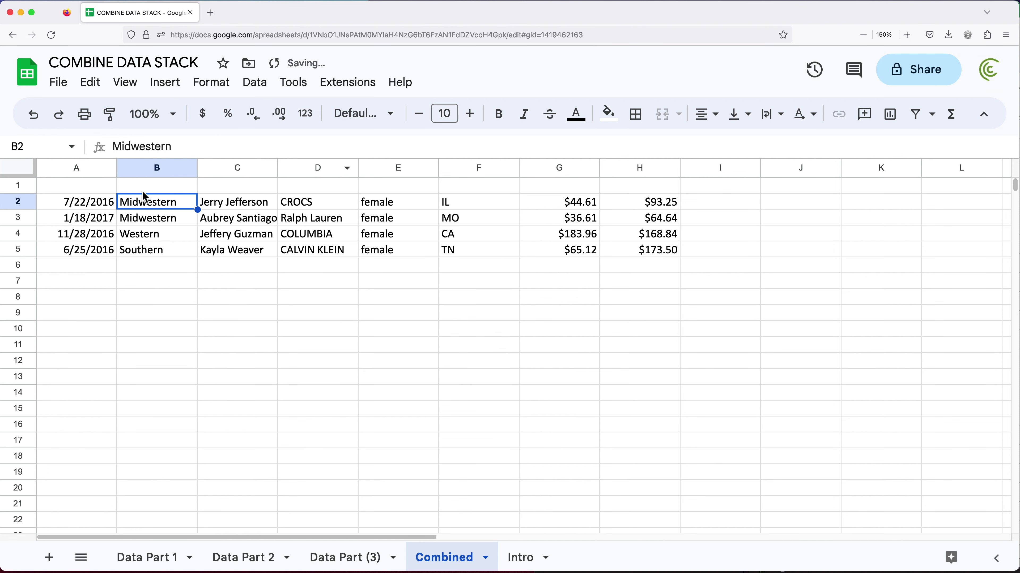
Replace the second VSTACK range, G5:J11, in the A2 formula with the cut reference 'Data Part (3)'!B4:I16.
double_click(104, 205)
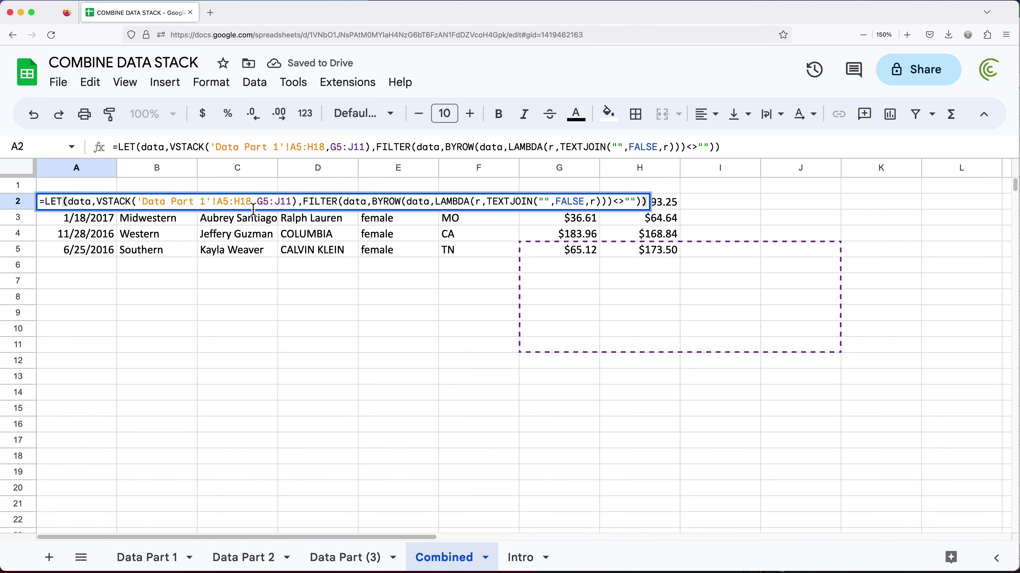
left_click_drag(259, 203, 295, 203)
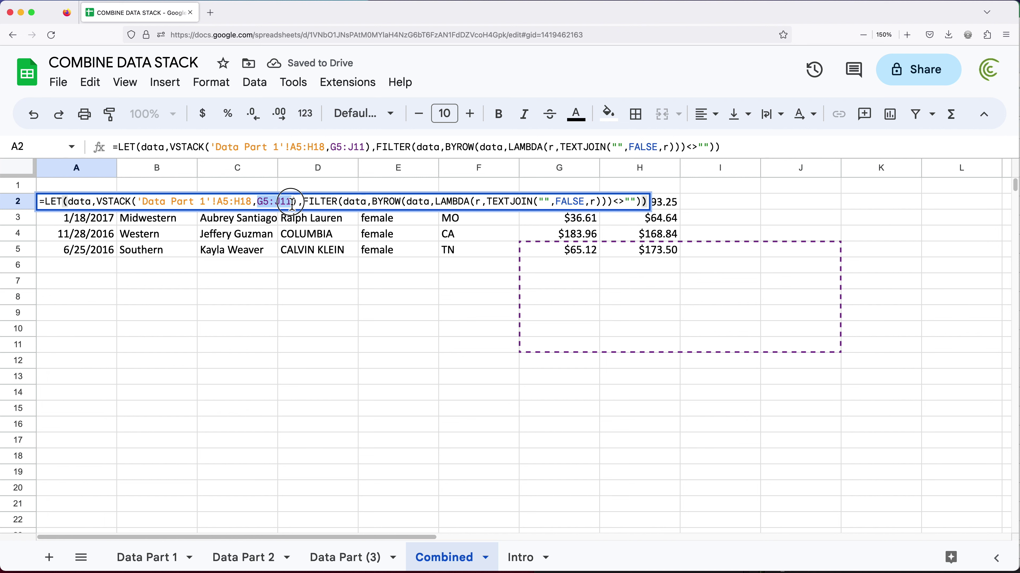
key("ctrl+v")
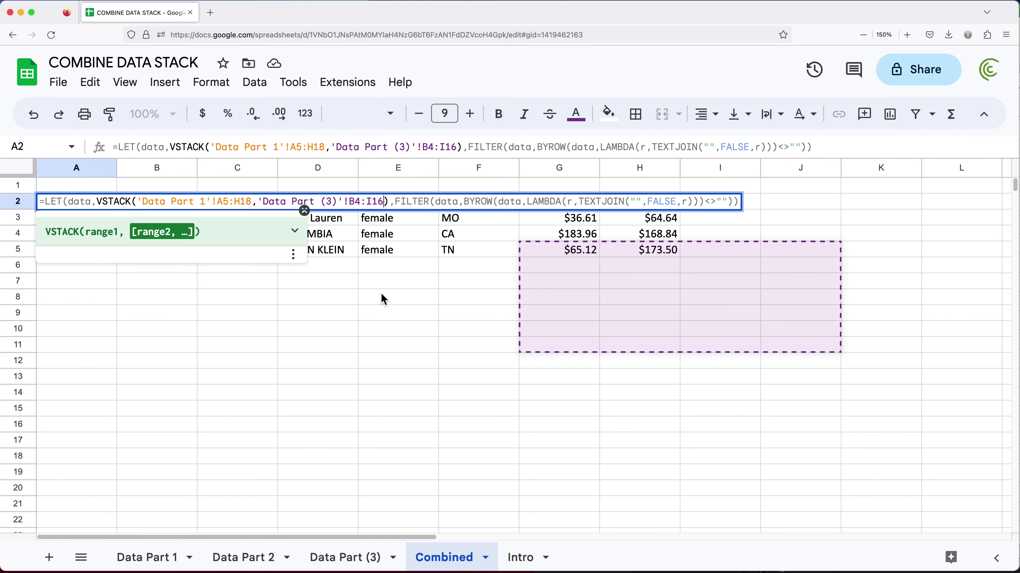
key("Return")
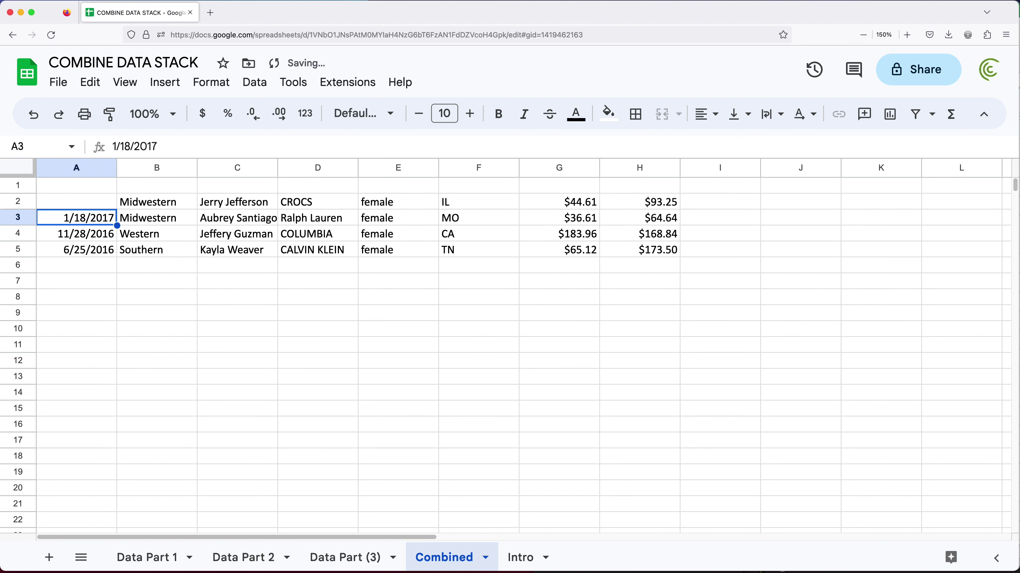
Review the two sheet references inside VSTACK in the A2 formula of the Combined sheet.
left_click(110, 204)
double_click(111, 204)
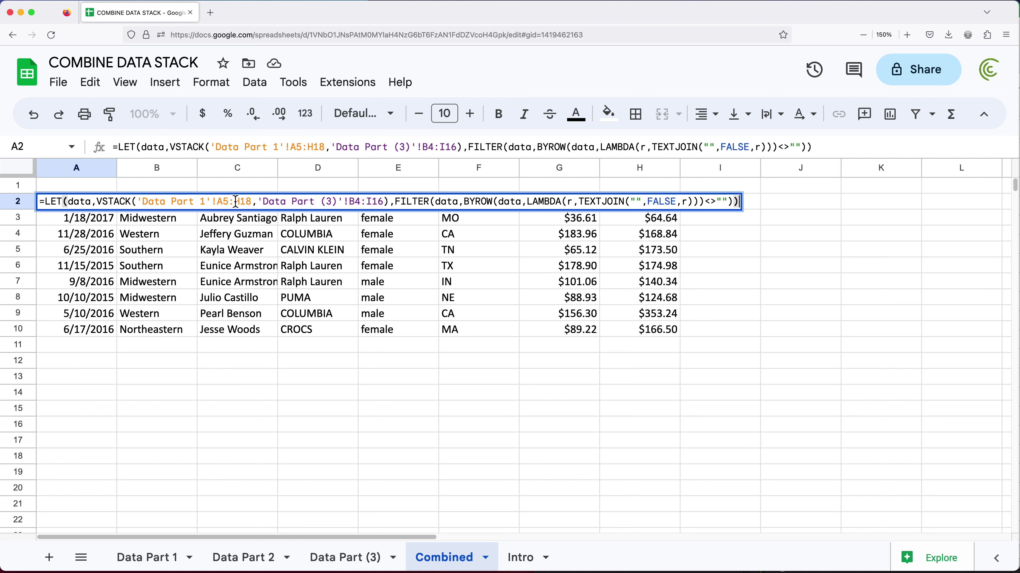
left_click(387, 205)
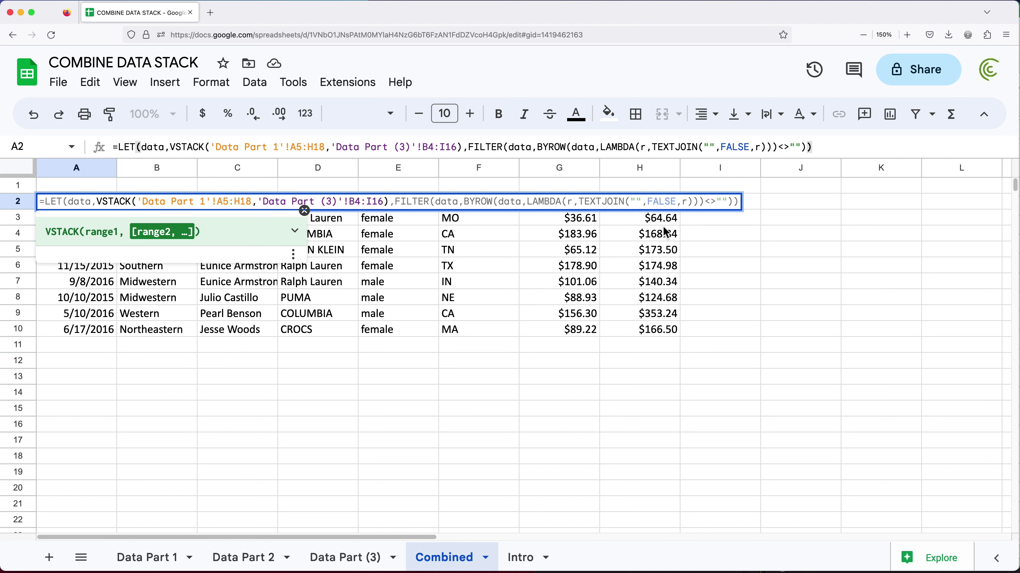
key("Return")
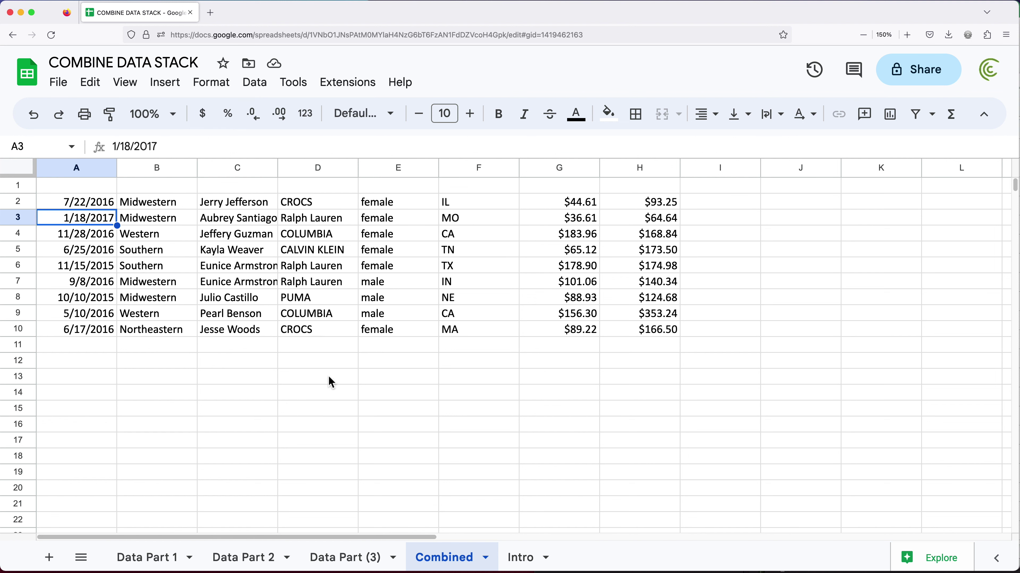
Copy the header row A4:H4 from Data Part 1 into row 1 of the Combined sheet and widen the Customer_Gender column.
left_click(143, 558)
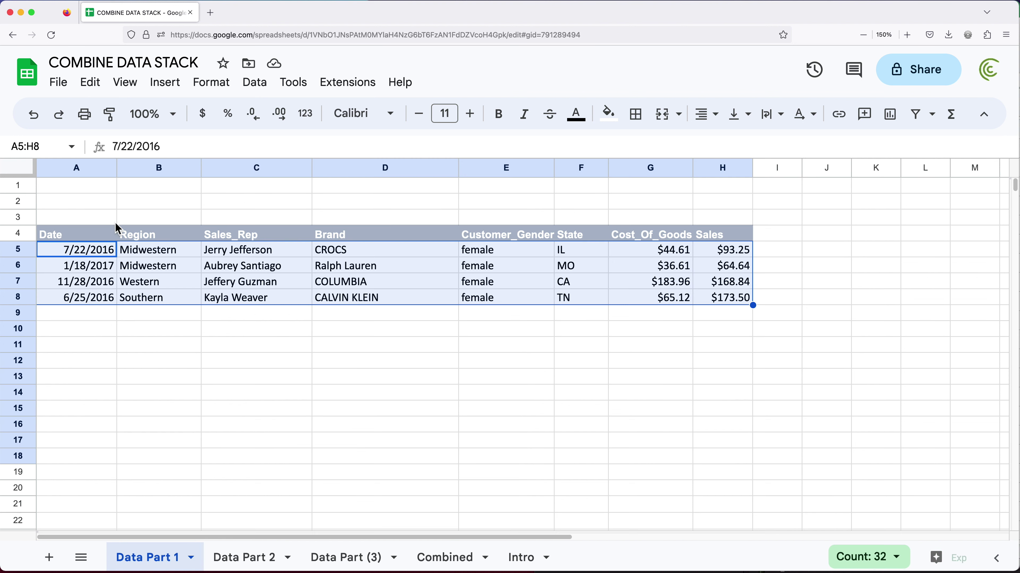
left_click_drag(81, 239, 700, 242)
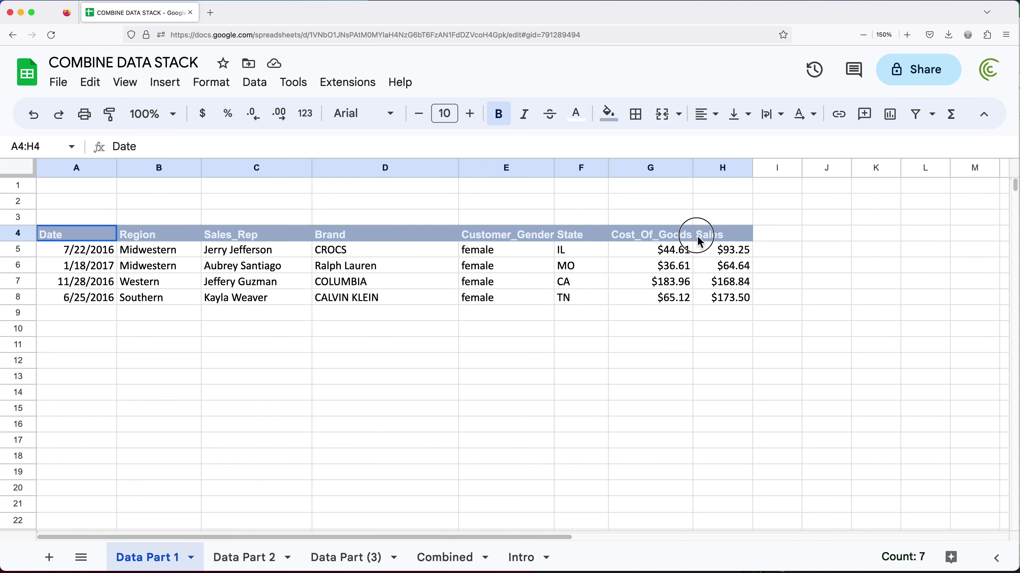
key("ctrl+c")
left_click(445, 562)
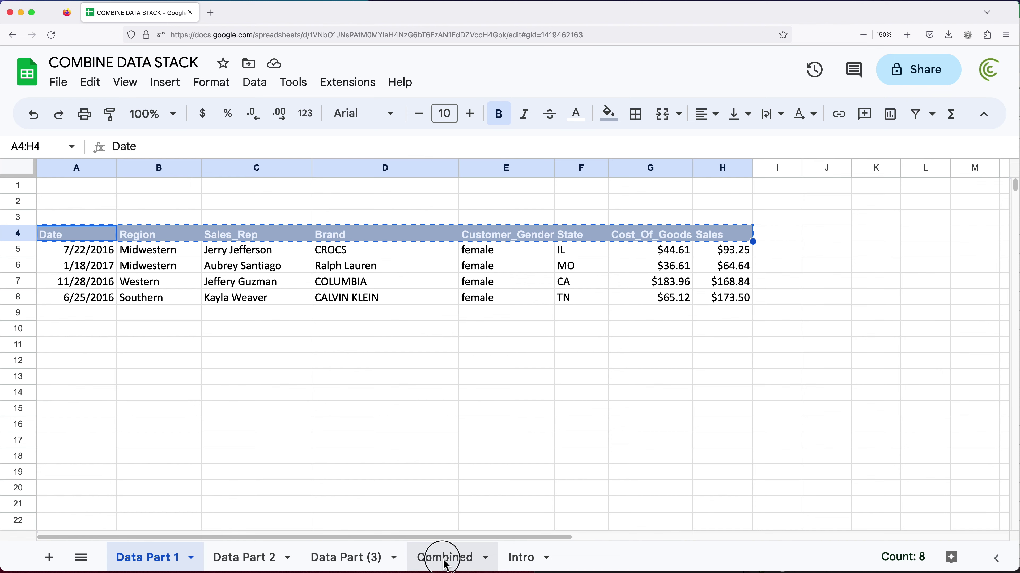
left_click(104, 191)
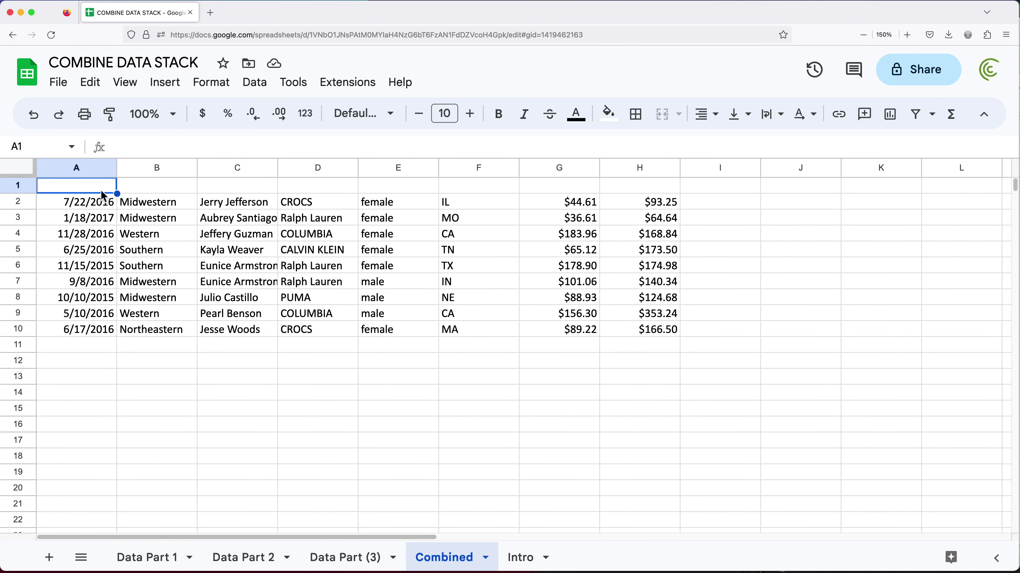
key("ctrl+v")
left_click(155, 236)
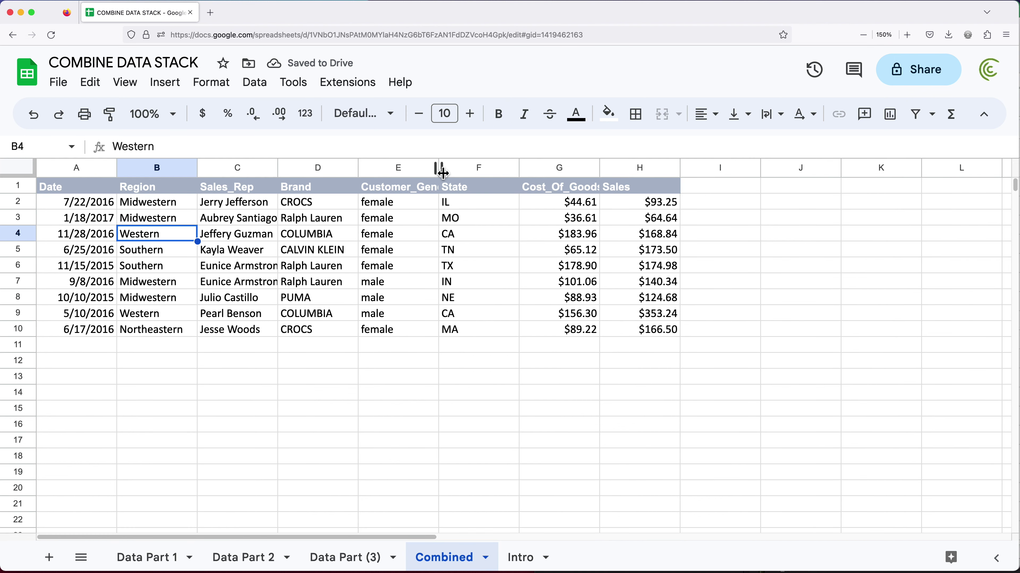
left_click_drag(440, 170, 467, 167)
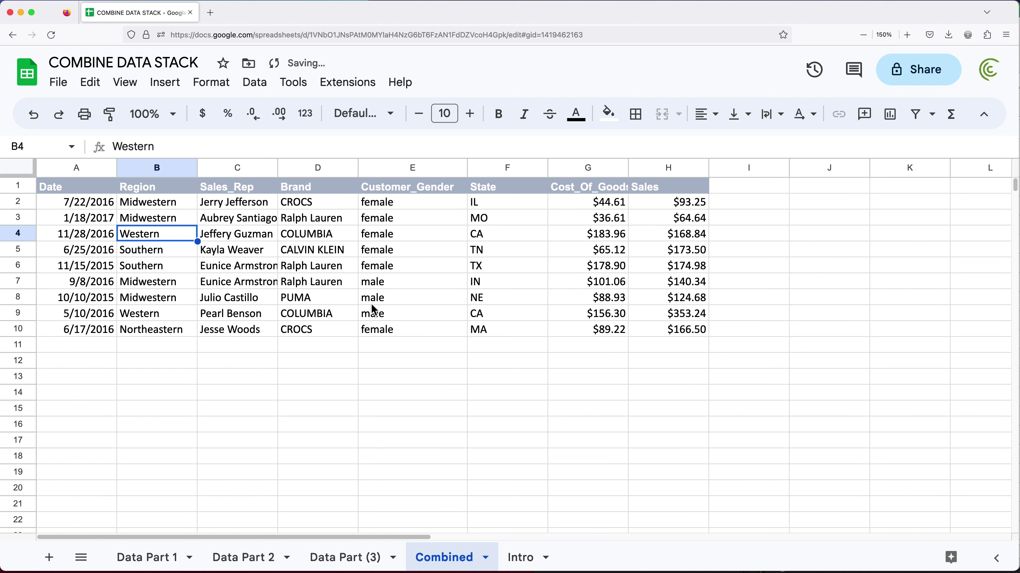
Duplicate the record in row 8 of Data Part 1 into row 9 and set the copy's date to 6/25/2023.
left_click(165, 563)
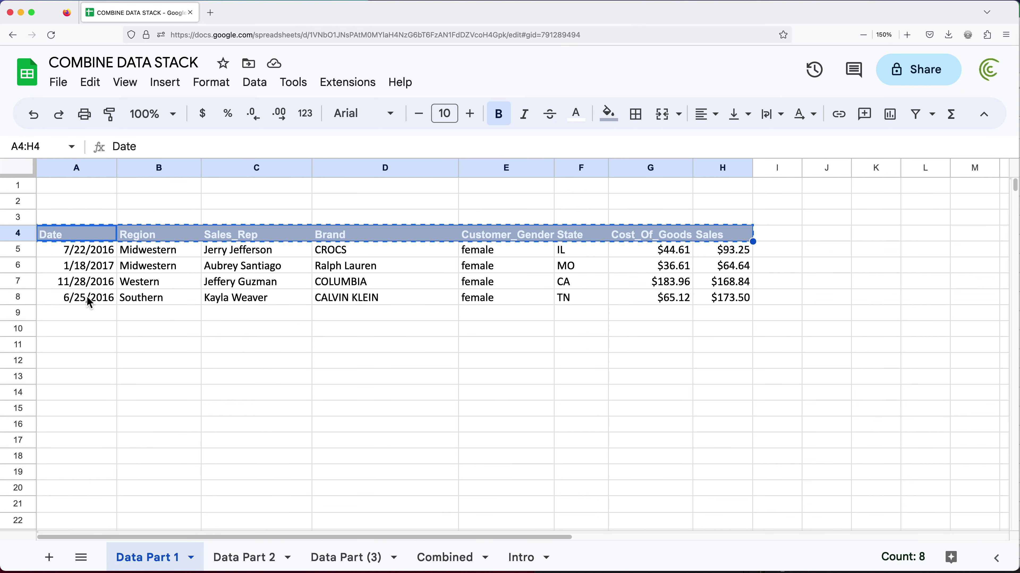
left_click_drag(90, 303, 706, 303)
key("ctrl+c")
left_click(96, 318)
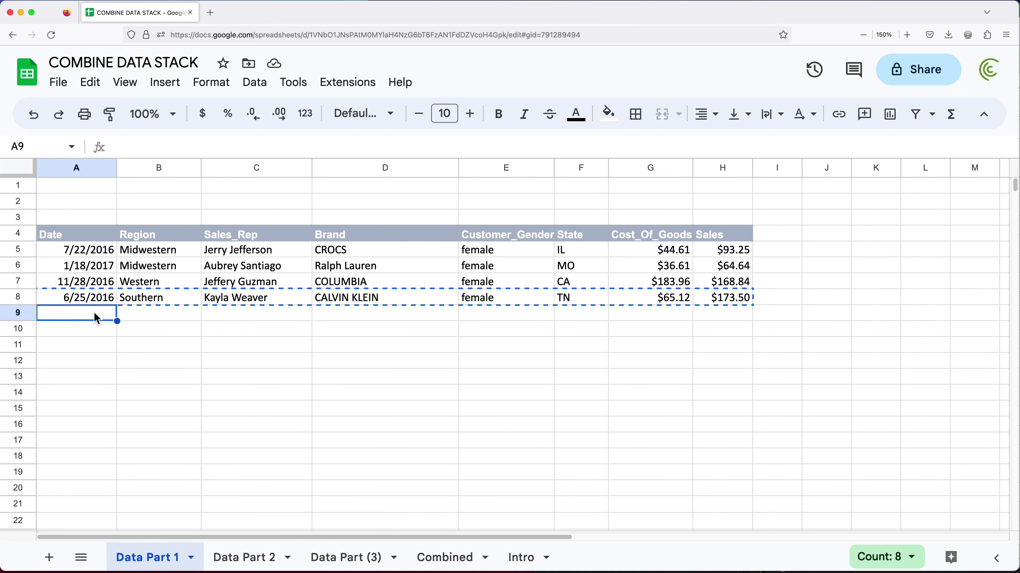
key("super+v")
double_click(75, 319)
left_click_drag(91, 317, 215, 320)
type("2023")
key("Return")
Set the row 9 record's region to Midwestern, state to IL, cost of goods to 300 and sales to 400.
left_click(157, 317)
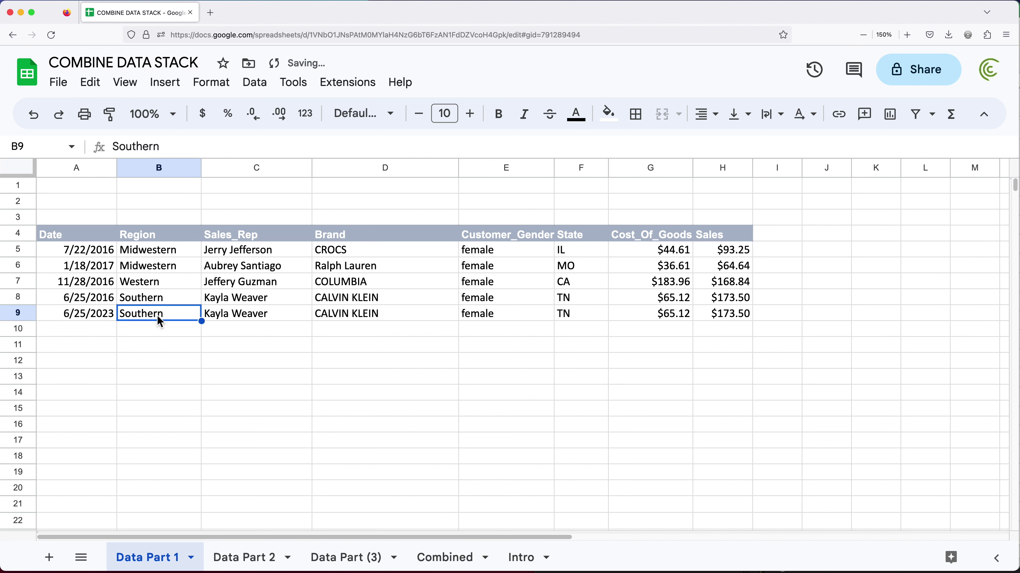
type("Midwestern")
key("Tab")
key("Tab")
key("Tab")
key("Tab")
type("IL")
key("Tab")
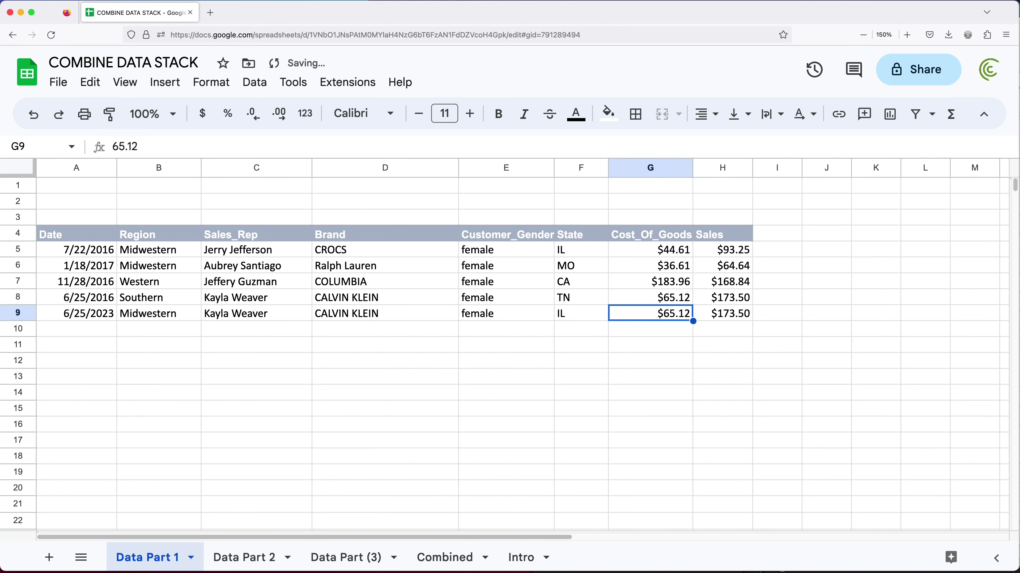
type("300")
key("Tab")
type("400")
key("Return")
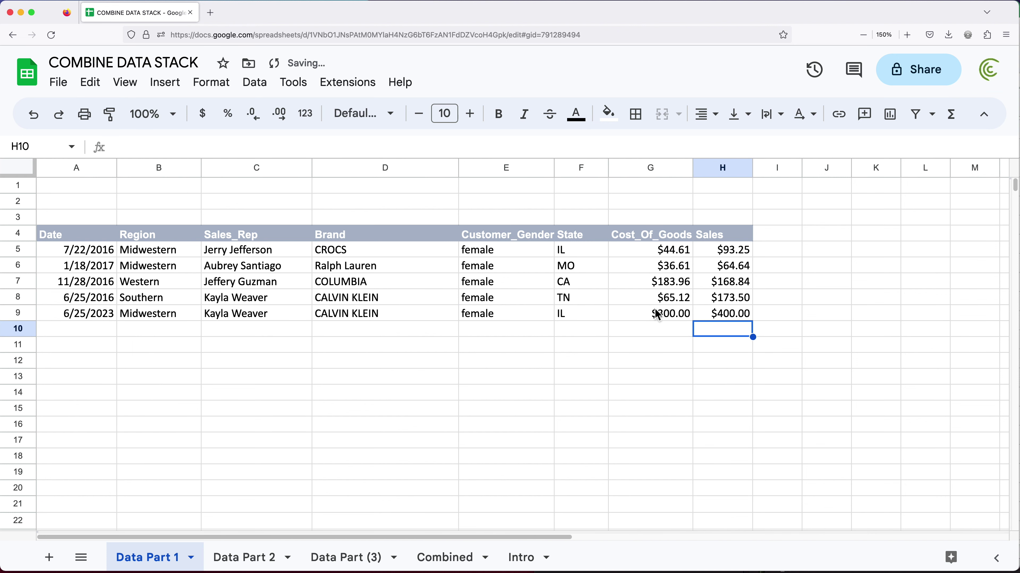
Check the Combined sheet for the record added on Data Part 1, and review the VSTACK references in the A2 formula.
left_click(452, 560)
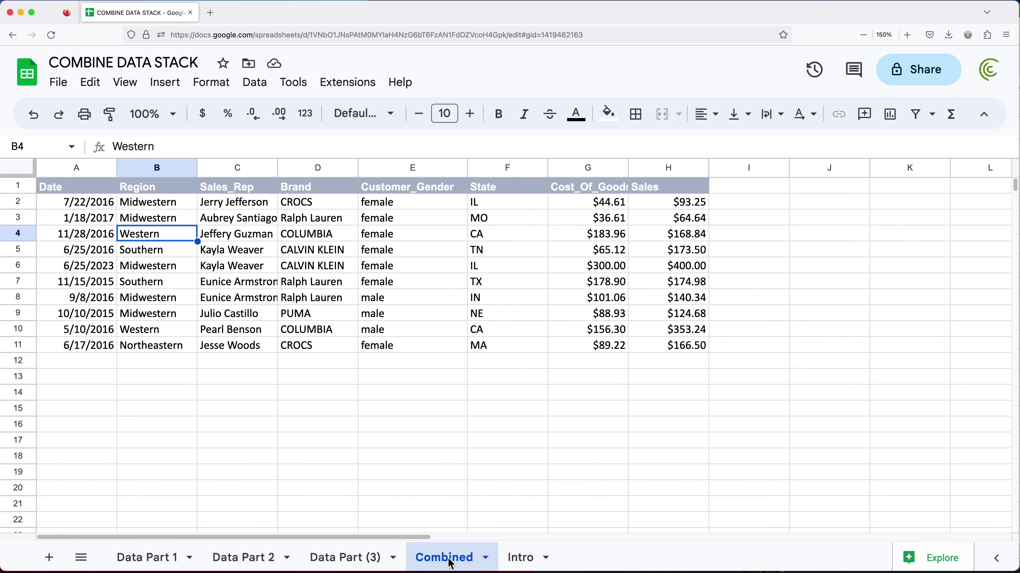
left_click_drag(673, 266, 109, 267)
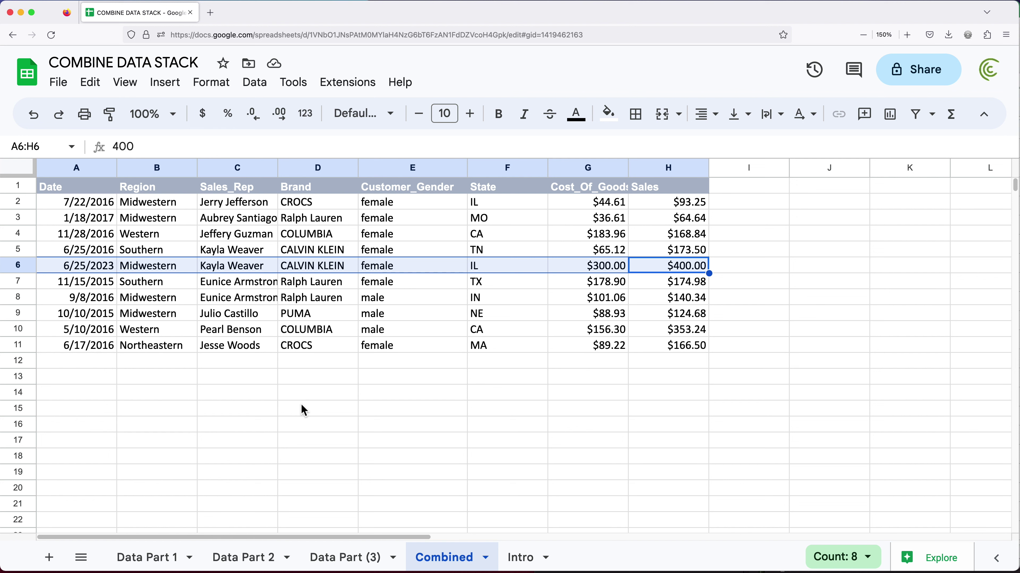
left_click(340, 360)
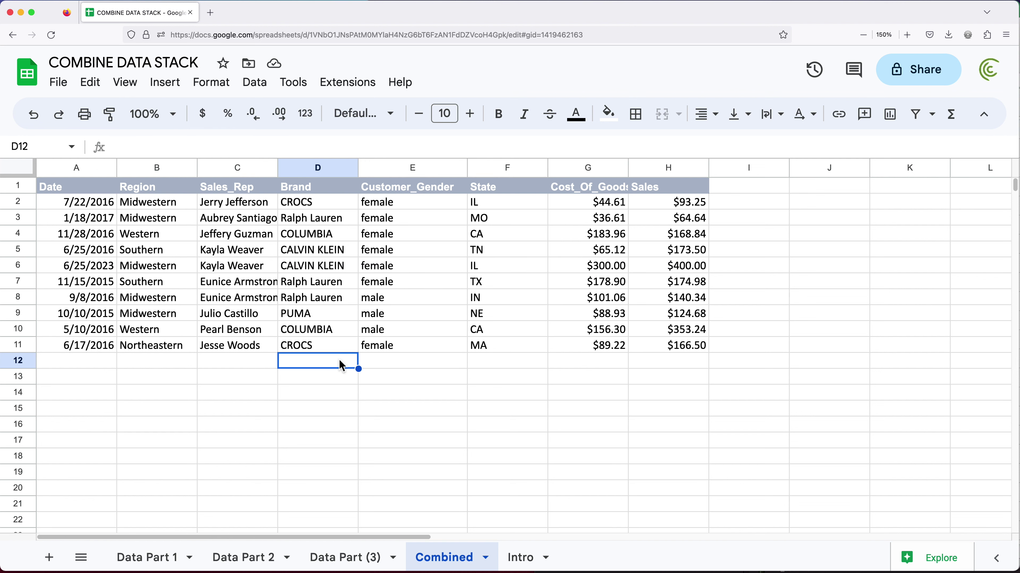
double_click(102, 206)
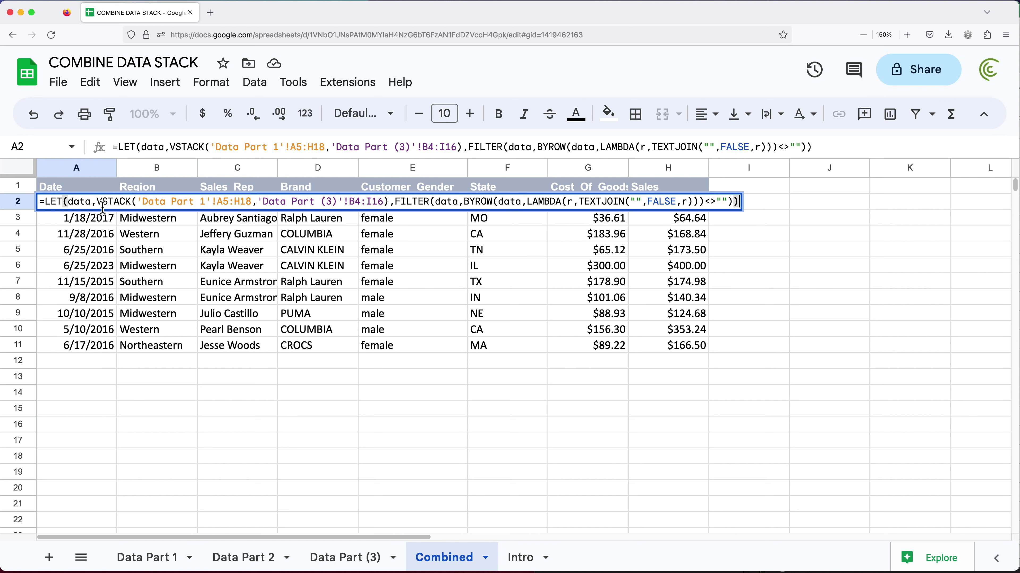
left_click(385, 202)
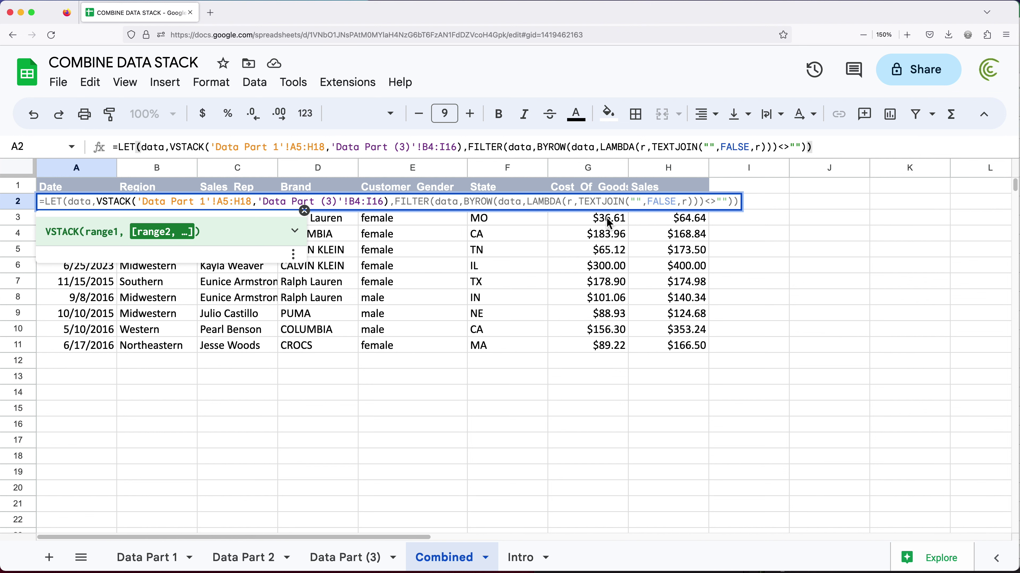
triple_click(536, 205)
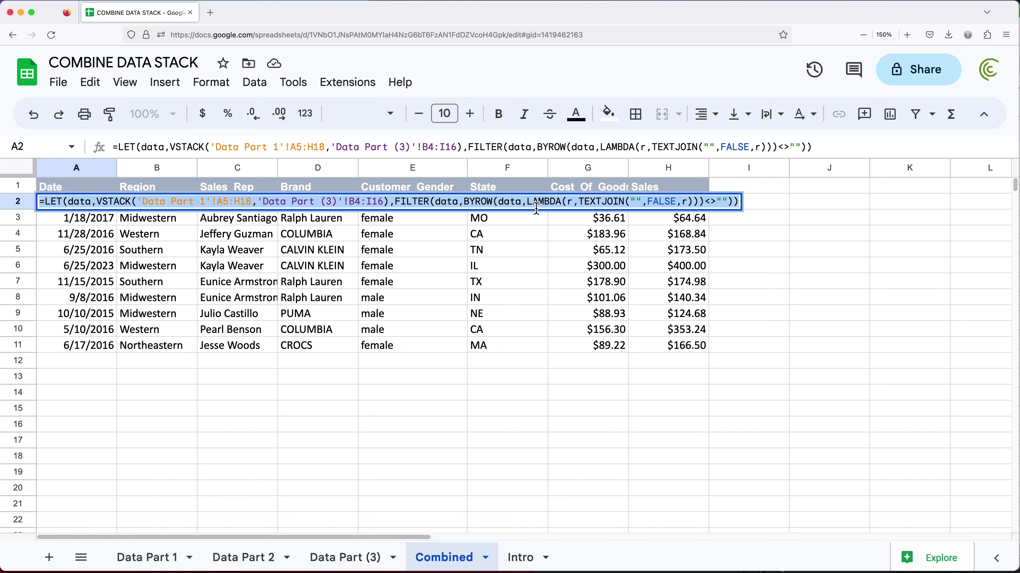
key("Return")
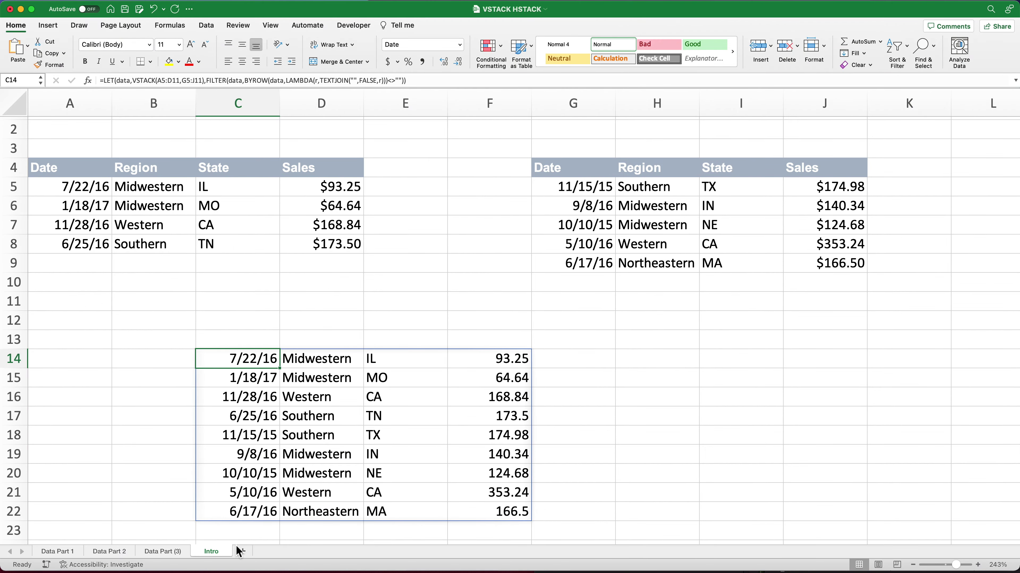
Switch to the VSTACK HSTACK workbook in Excel and add a new sheet named Combined.
left_click(240, 551)
double_click(244, 553)
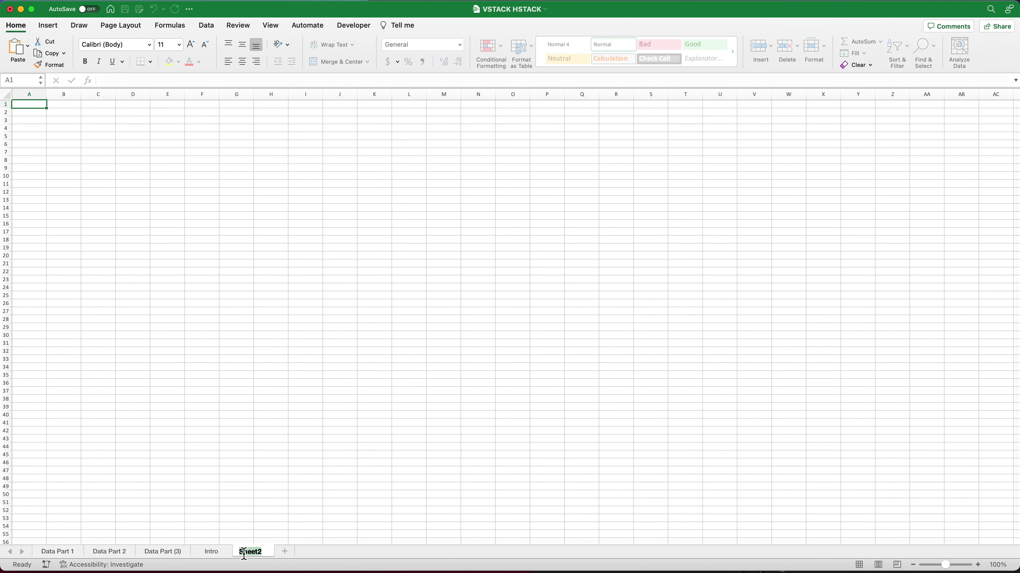
type("Combined")
key("Return")
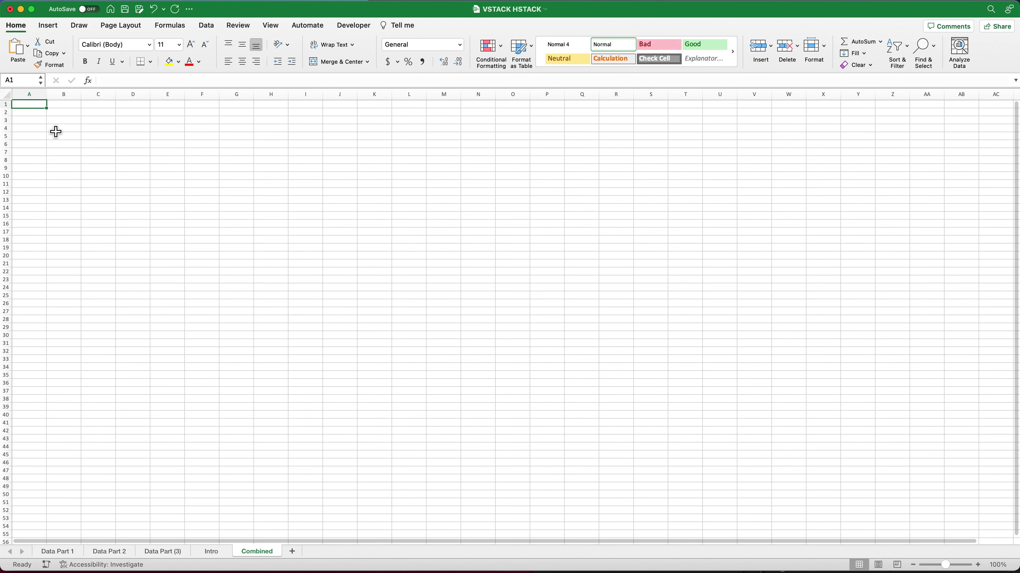
scroll(57, 132, "up", 10)
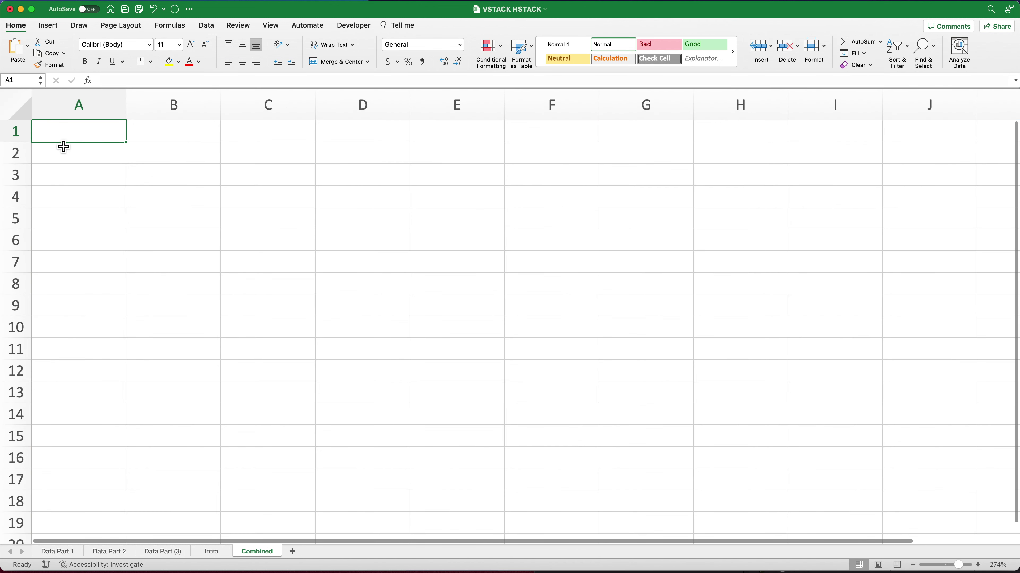
Paste the copied LET formula that stacks 'Data Part 1'!A5:H18 and 'Data Part (3)'!B4:I16 into A2 of the Combined sheet.
scroll(108, 166, "up", 2)
double_click(103, 171)
key("super+v")
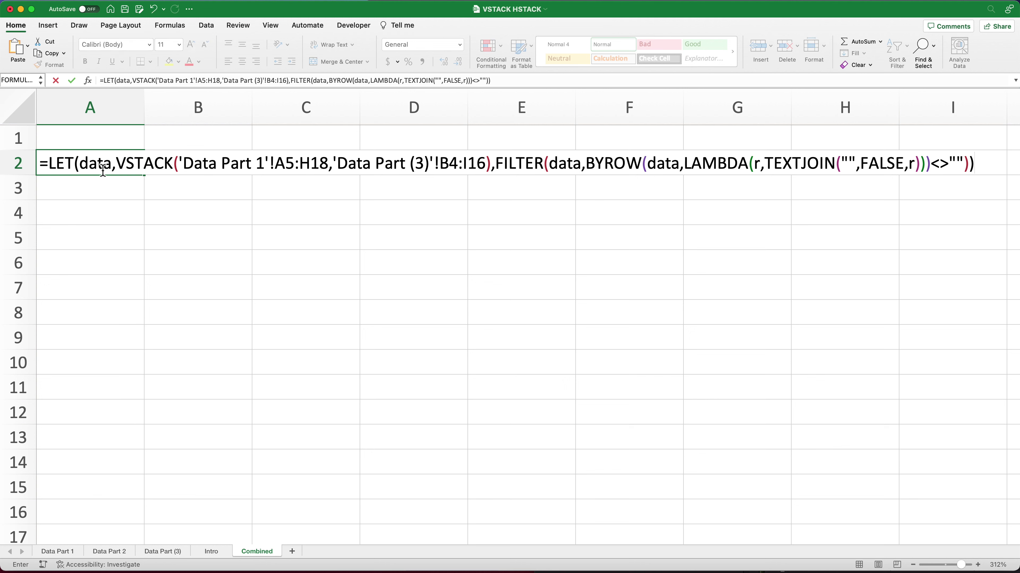
key("Return")
Format column A of the Combined sheet as Short Date.
left_click(90, 106)
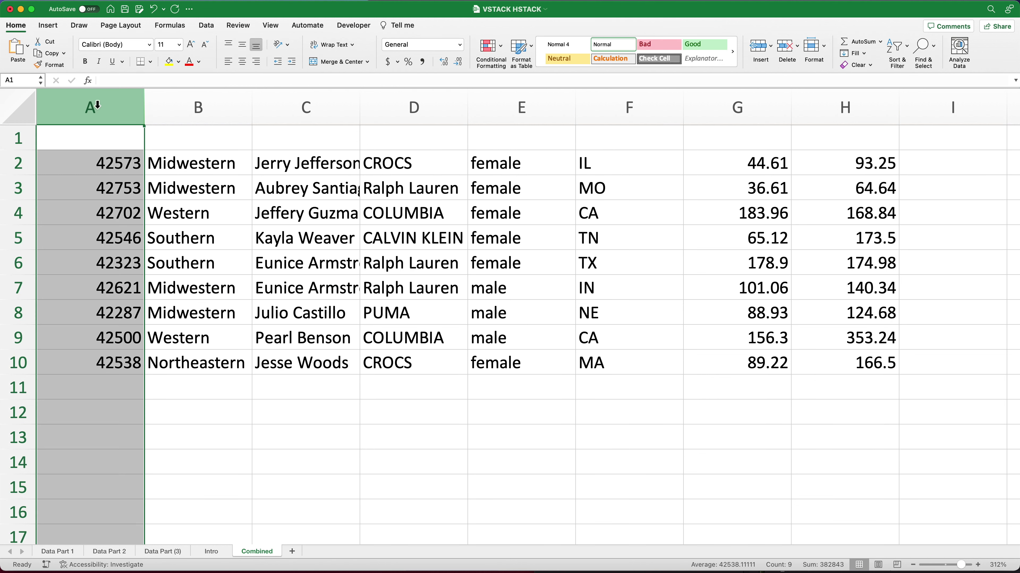
left_click(460, 44)
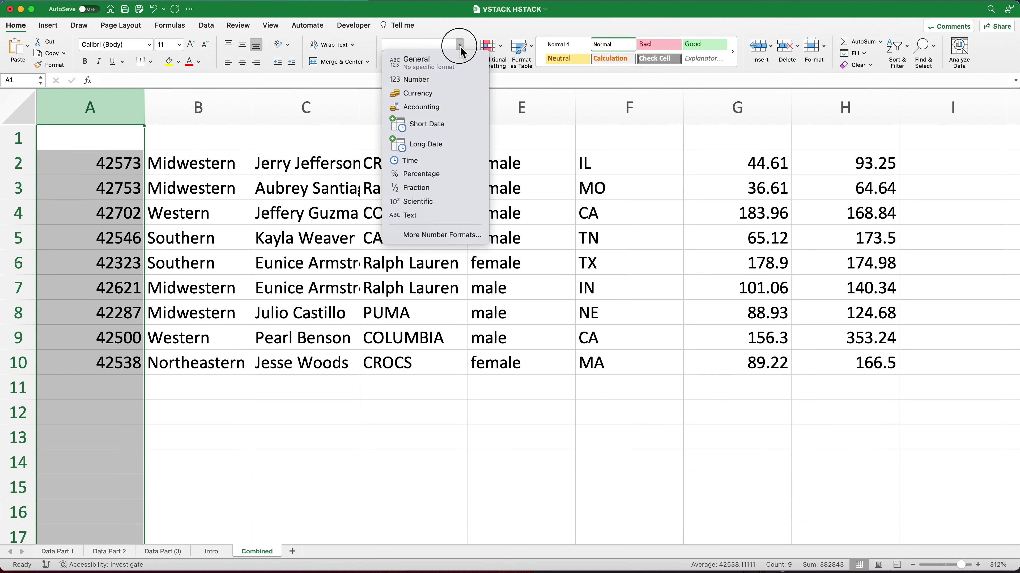
left_click(440, 127)
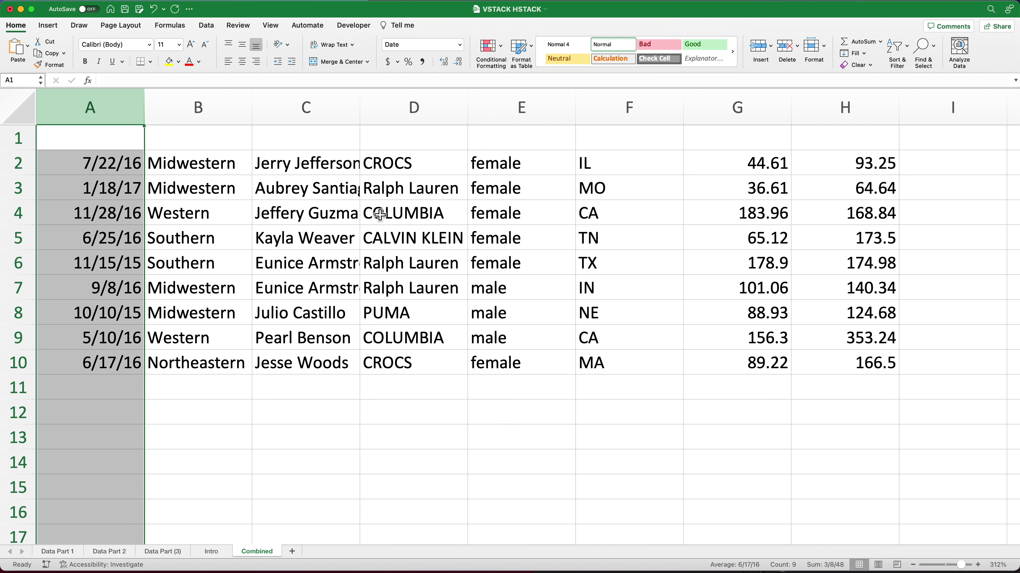
Copy the header row A4:H4 from Data Part 1 and paste it into row 1 of the Combined sheet.
left_click(64, 552)
left_click_drag(101, 178, 824, 171)
key("super+c")
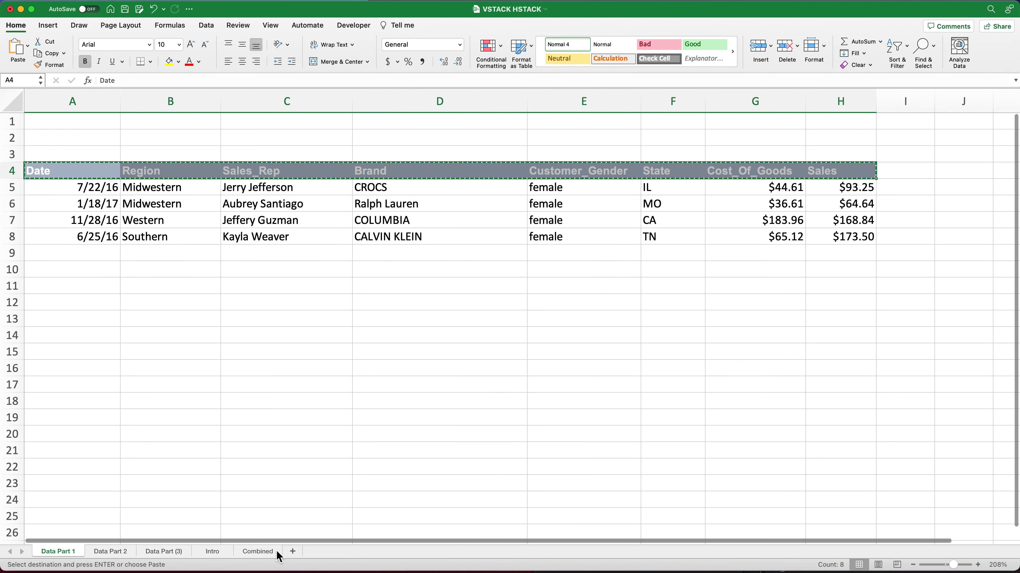
left_click(258, 552)
left_click(114, 138)
key("super+v")
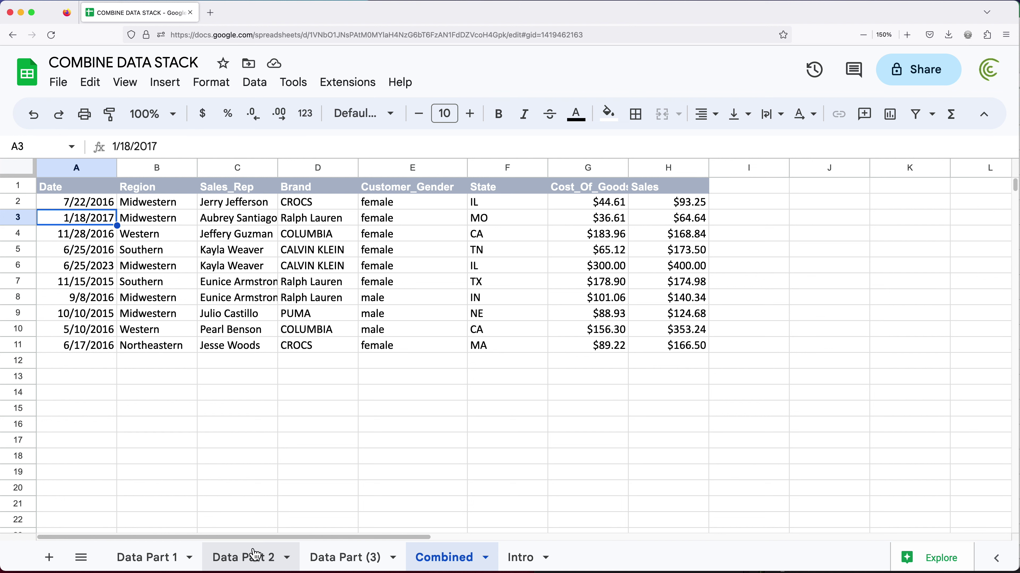
Switch to the COMBINE DATA STACK file in Google Sheets and compare Data Part 2's headers with the VSTACK ranges in Combined's A2 formula.
left_click(256, 561)
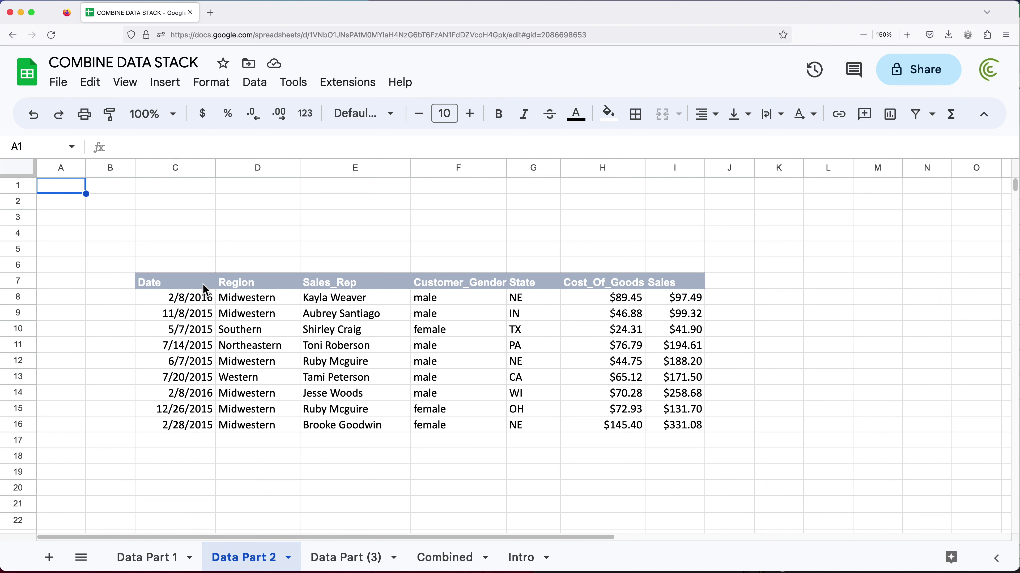
left_click_drag(205, 286, 657, 288)
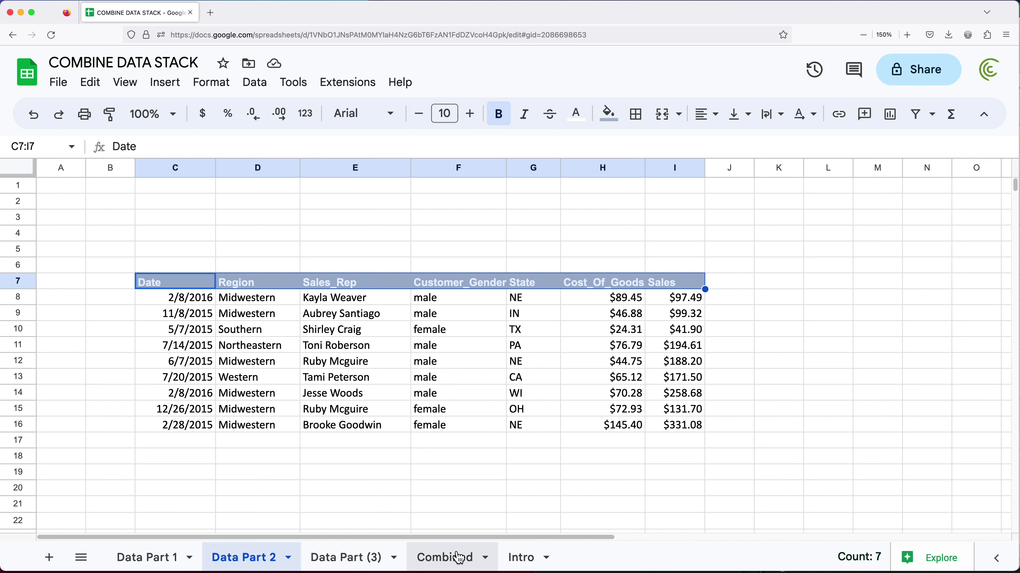
left_click(457, 561)
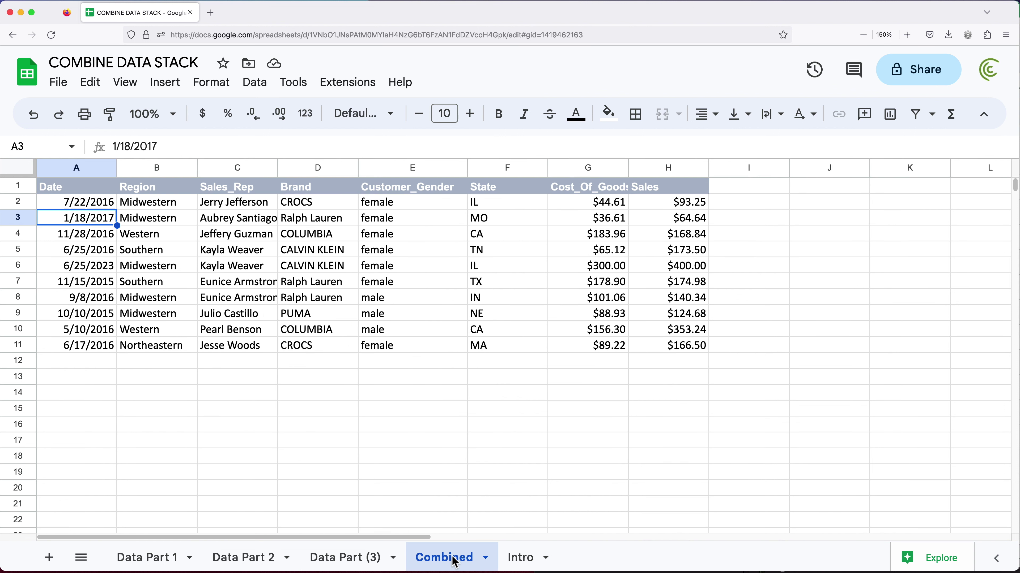
double_click(91, 203)
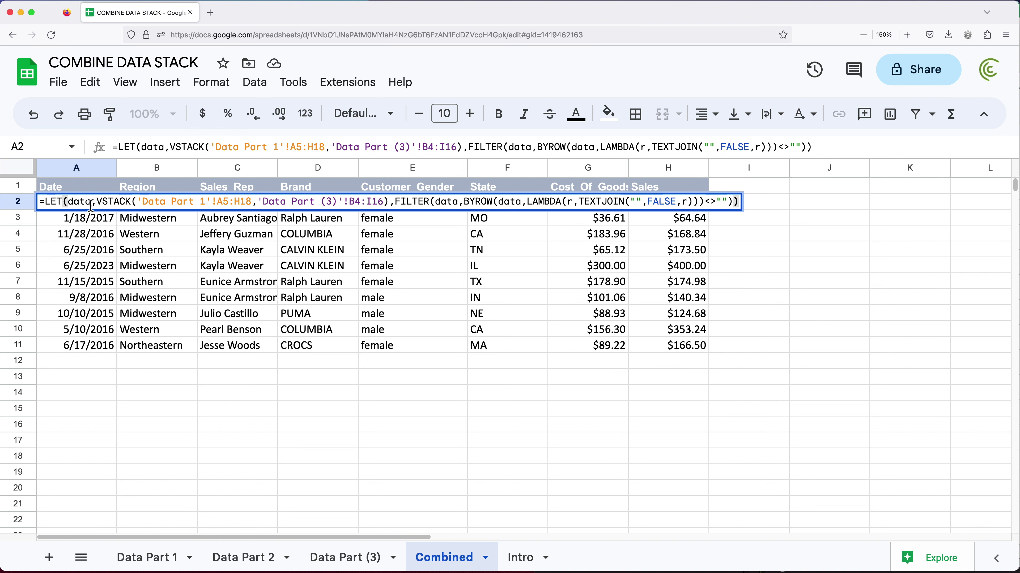
left_click_drag(97, 203, 274, 194)
left_click(235, 200)
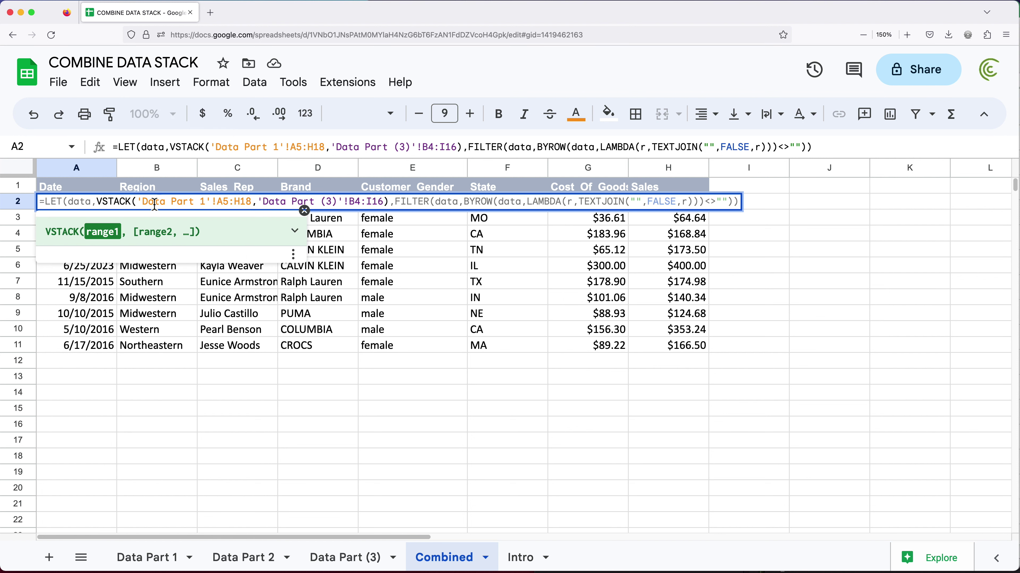
left_click_drag(144, 203, 395, 209)
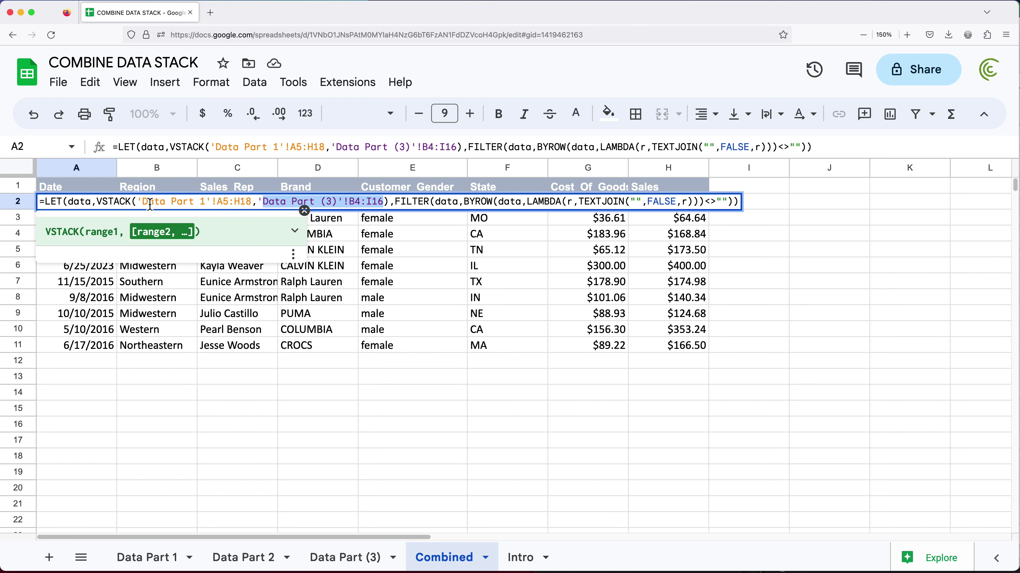
key("Escape")
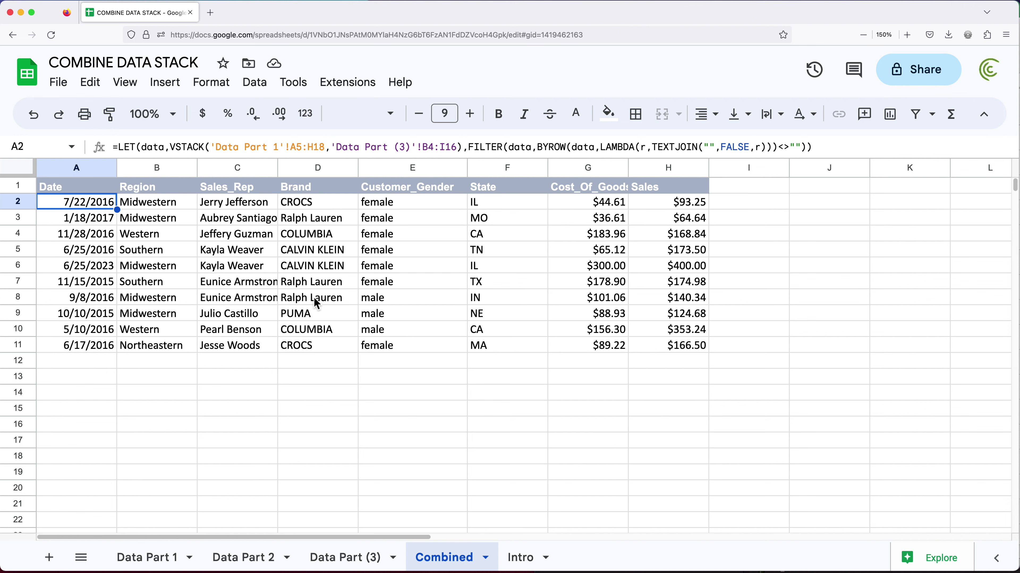
Examine the Date, State and Sales columns on Data Part 2, Data Part (3) and Data Part 1.
left_click(225, 558)
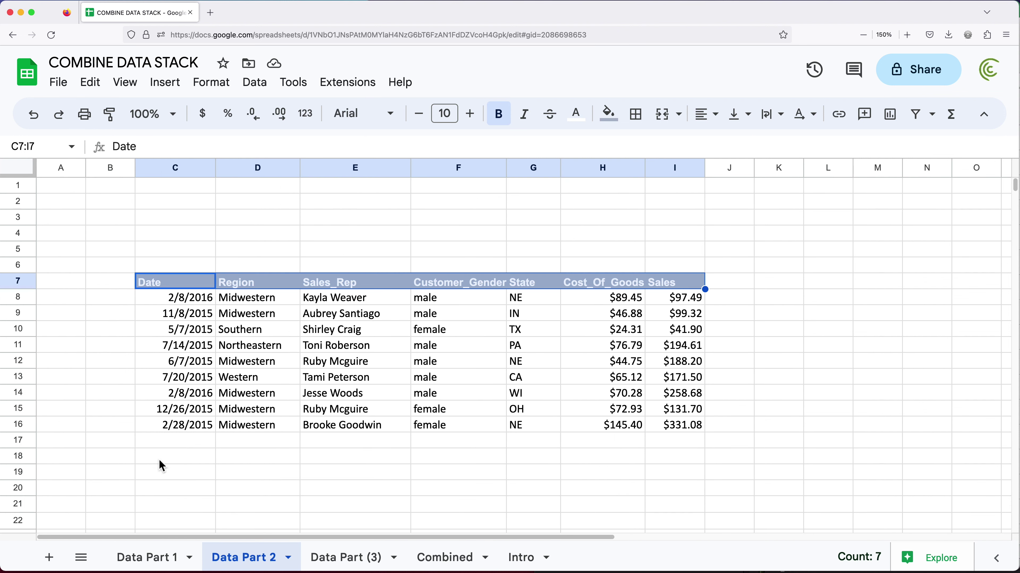
left_click_drag(197, 299, 212, 441)
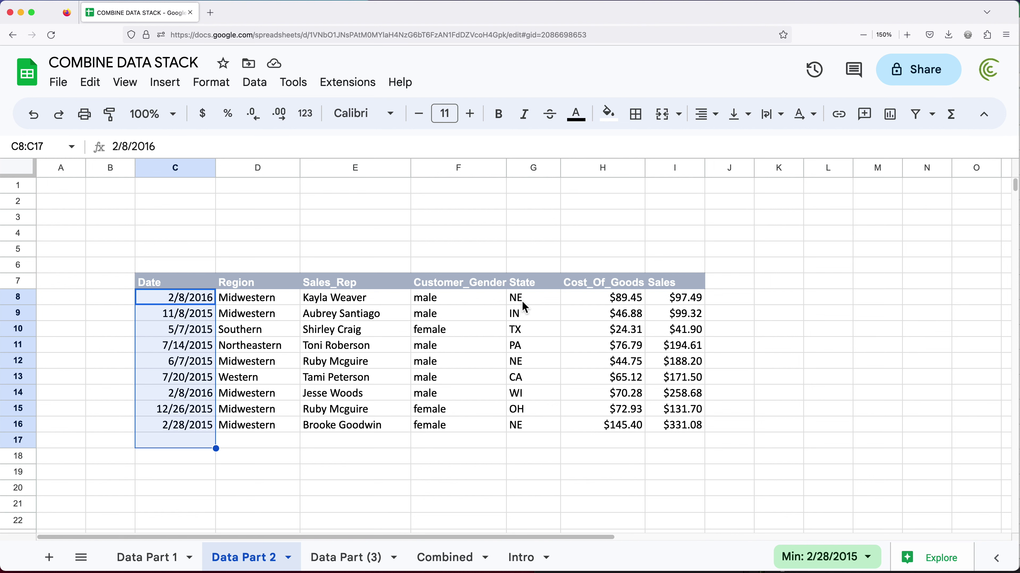
left_click_drag(523, 302, 521, 412)
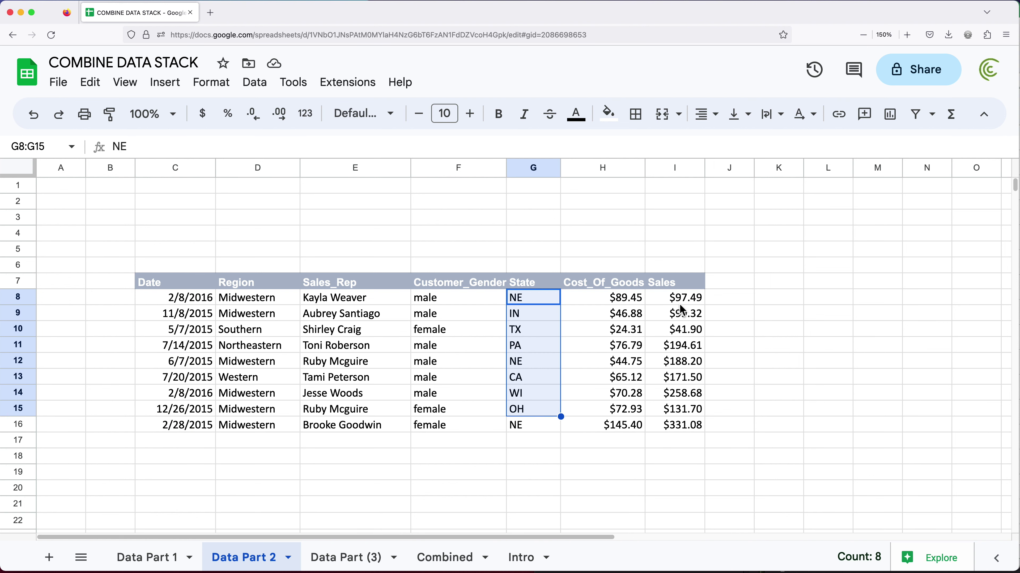
left_click_drag(682, 305, 679, 435)
left_click(348, 558)
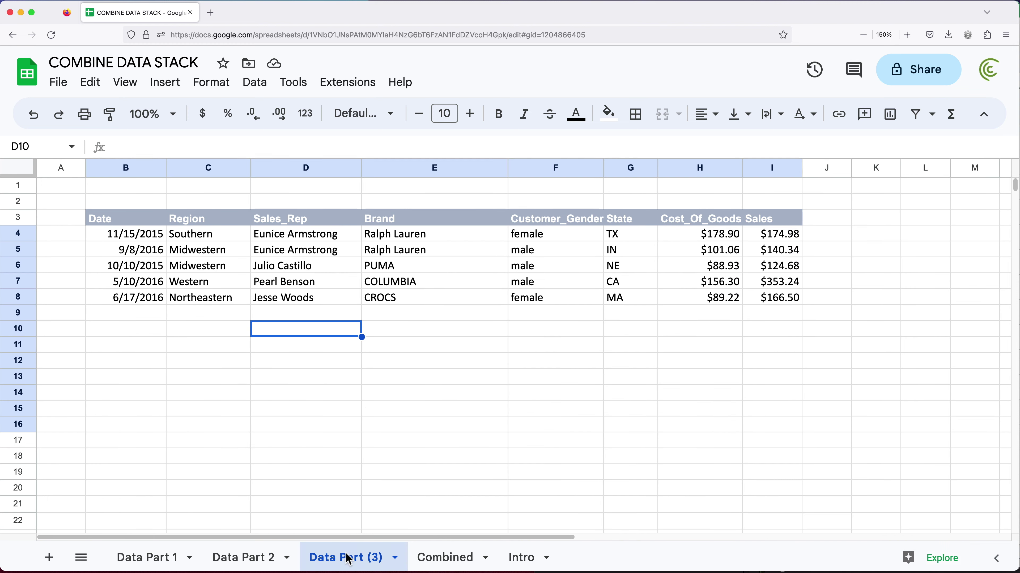
left_click_drag(132, 234, 149, 283)
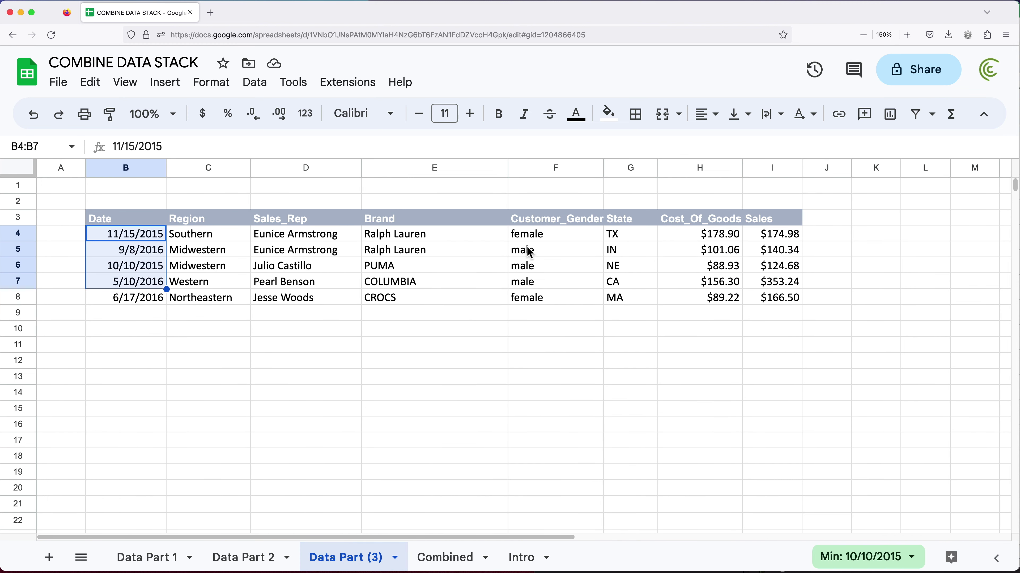
left_click_drag(636, 233, 634, 298)
left_click_drag(775, 235, 777, 299)
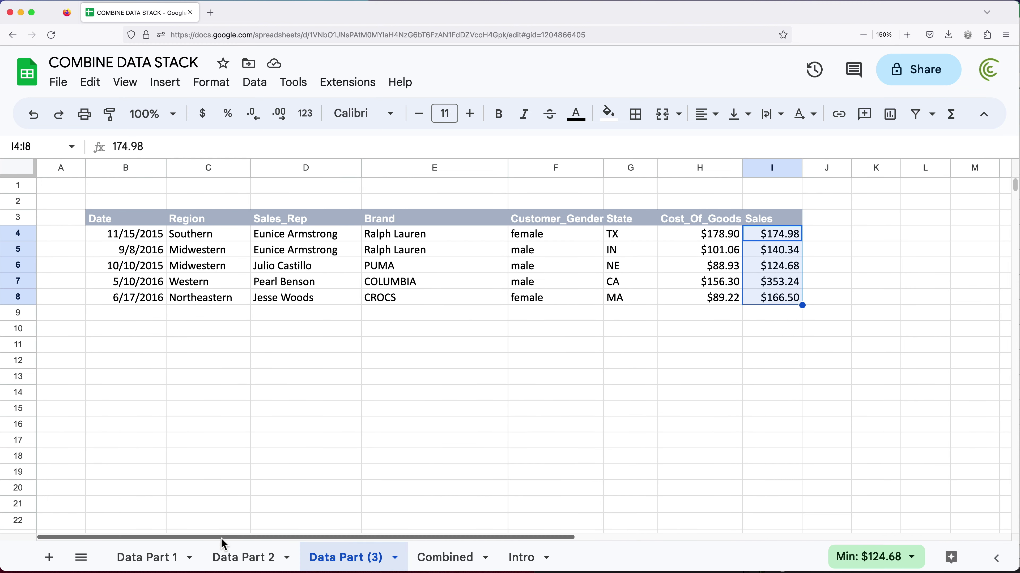
left_click(177, 559)
left_click_drag(92, 250, 100, 315)
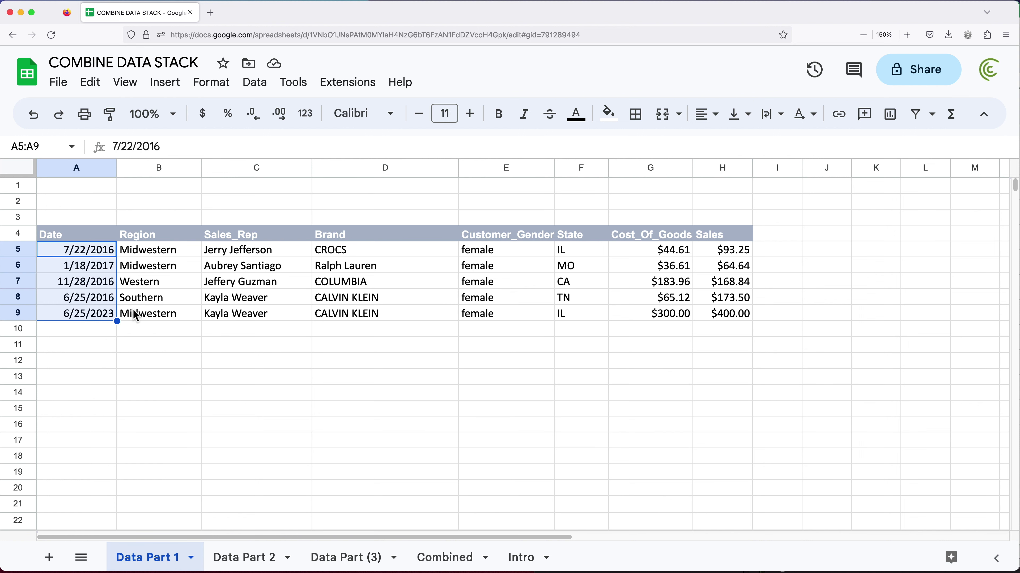
left_click_drag(584, 251, 582, 315)
left_click_drag(723, 250, 720, 302)
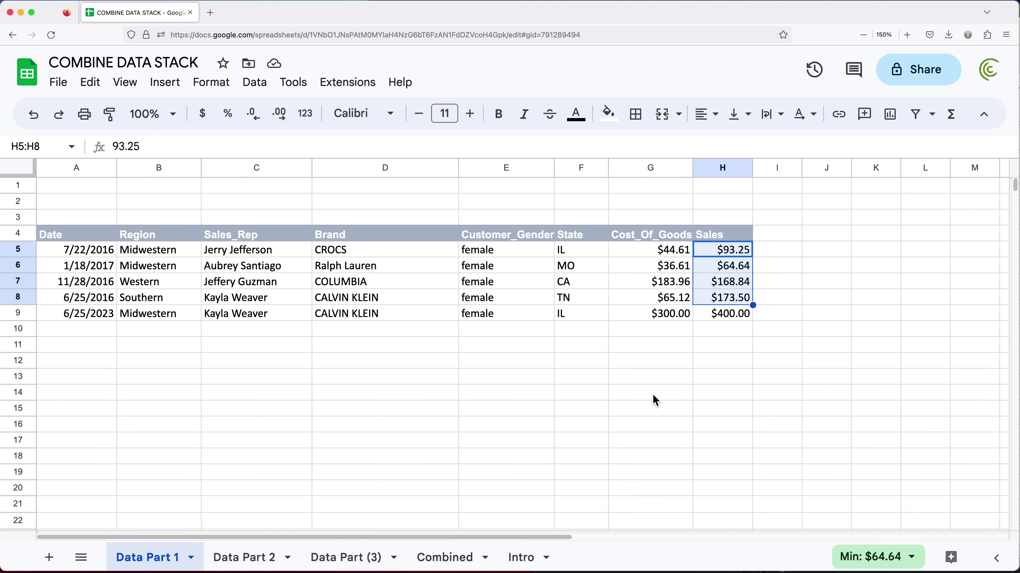
Enter =HSTACK('Data Part 1'!A5:A20,'Data Part 1'!F5:F20,'Data Part 1'!H5:H20) in J2 of the Combined sheet.
left_click(470, 562)
left_click(815, 205)
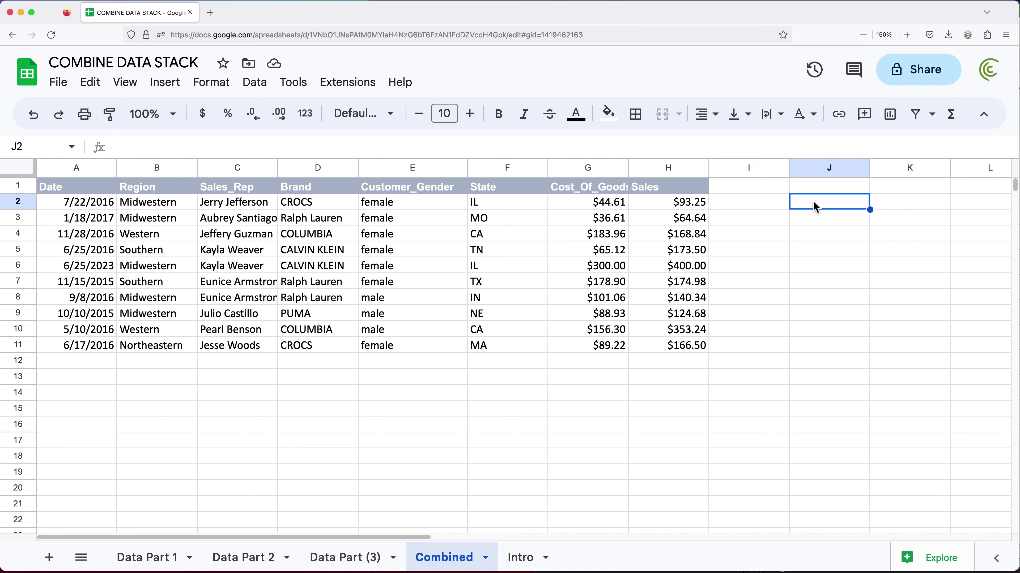
type("=HST")
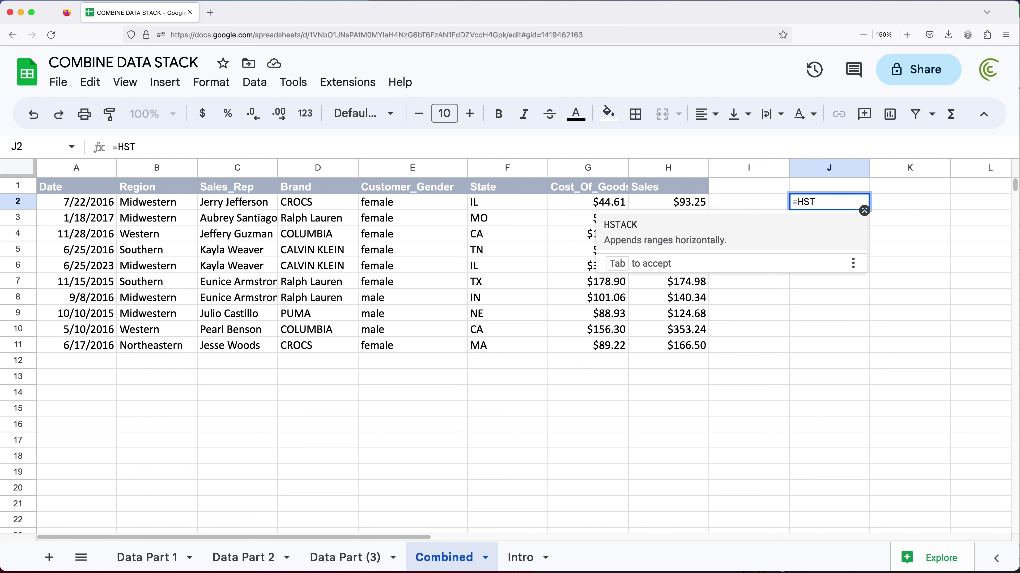
key("Tab")
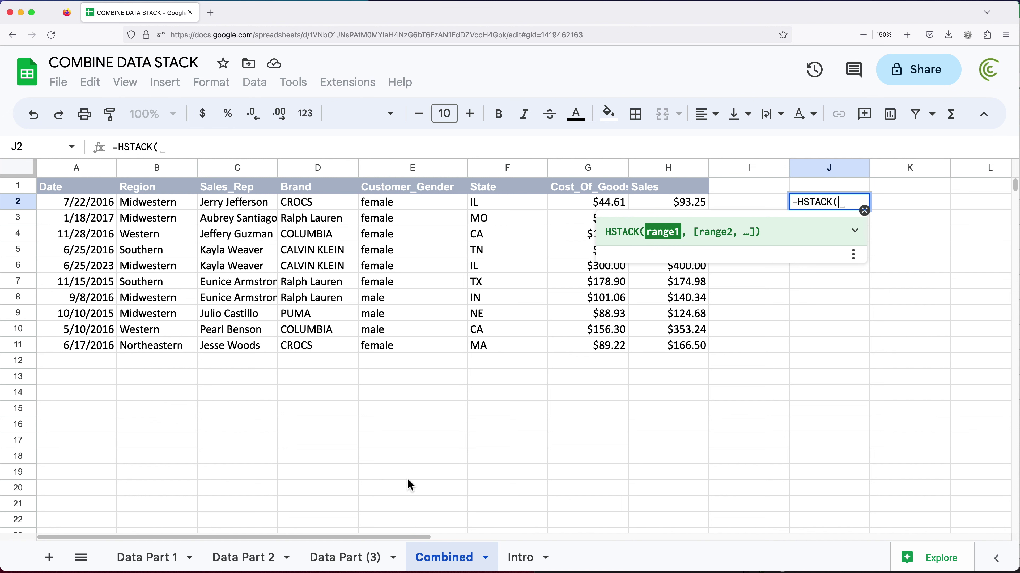
left_click(153, 560)
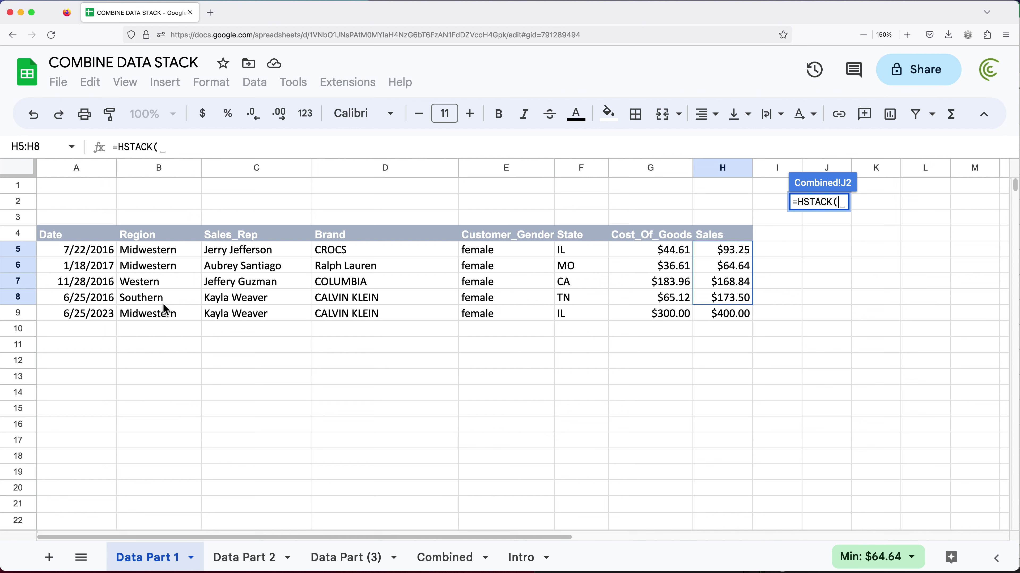
left_click_drag(100, 249, 100, 490)
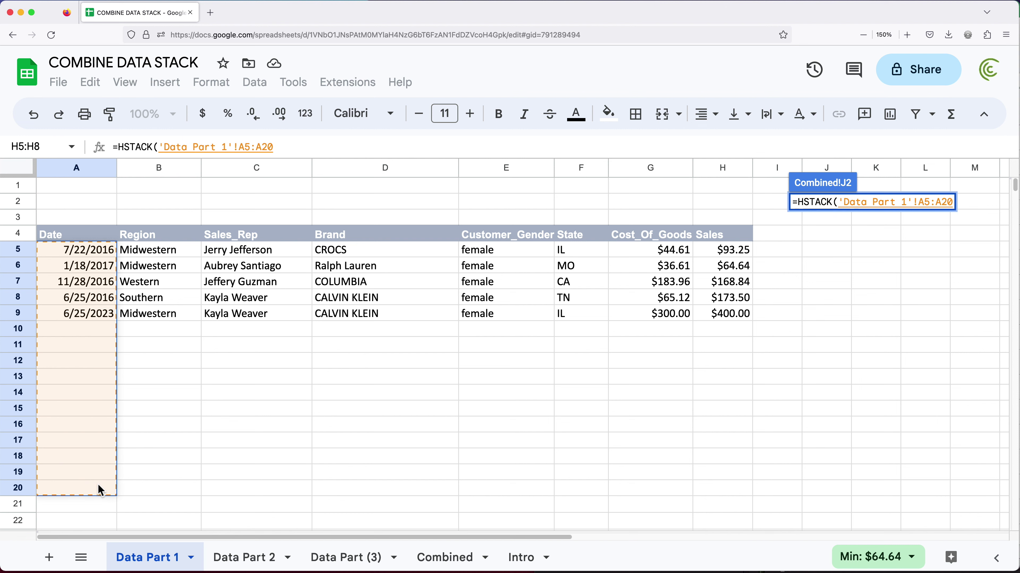
type(",")
left_click_drag(578, 251, 578, 492)
type(",")
left_click_drag(722, 252, 710, 490)
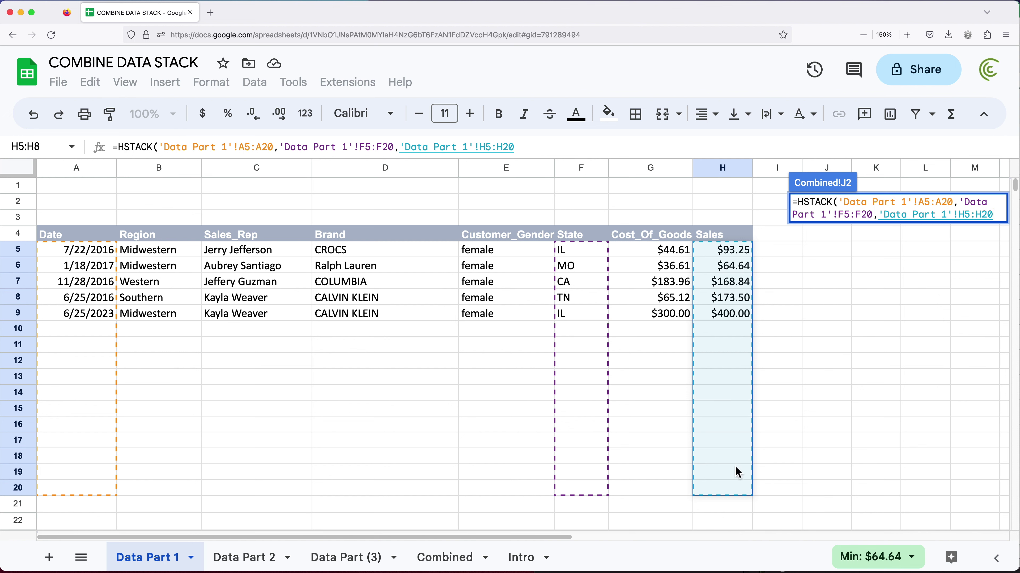
type(")")
key("Return")
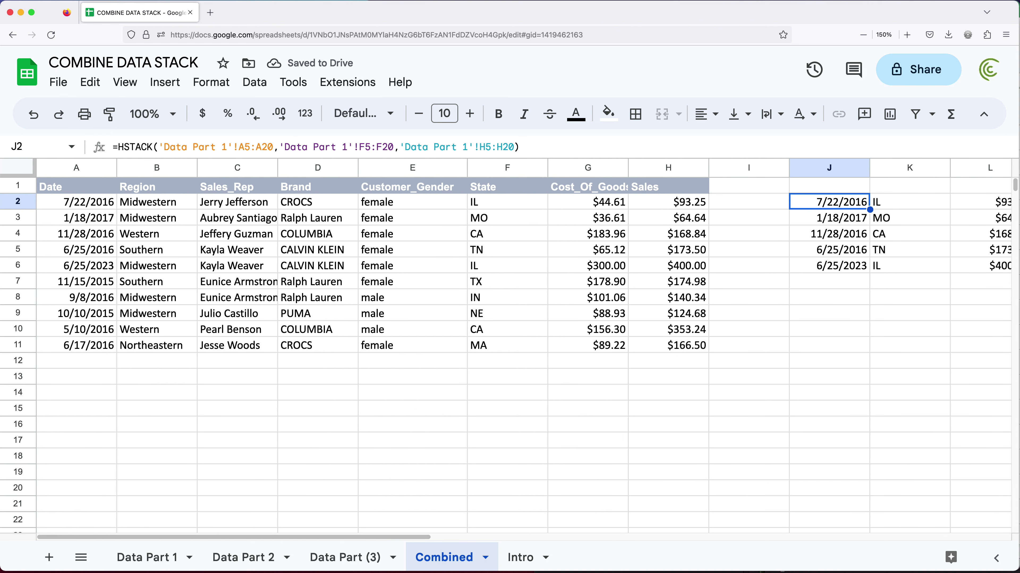
Review the HSTACK output in columns J to L, and return to the stacked data in A2.
key("Right")
key("Right")
key("Right")
key("Left")
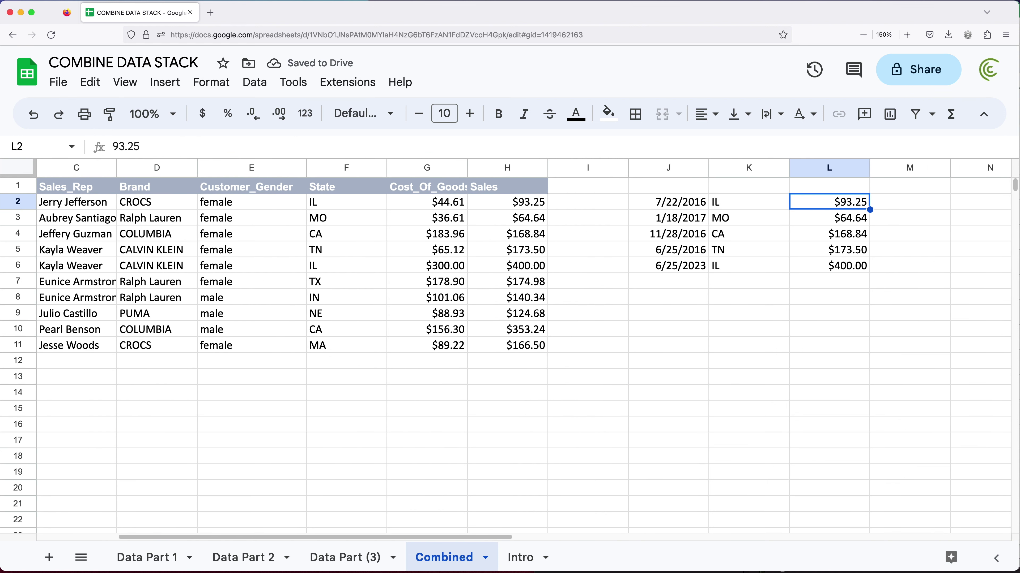
key("Left")
key("Left")
key("Left")
key("Left")
key("Left")
key("Left")
key("Left")
key("Left")
key("Left")
key("Left")
key("Left")
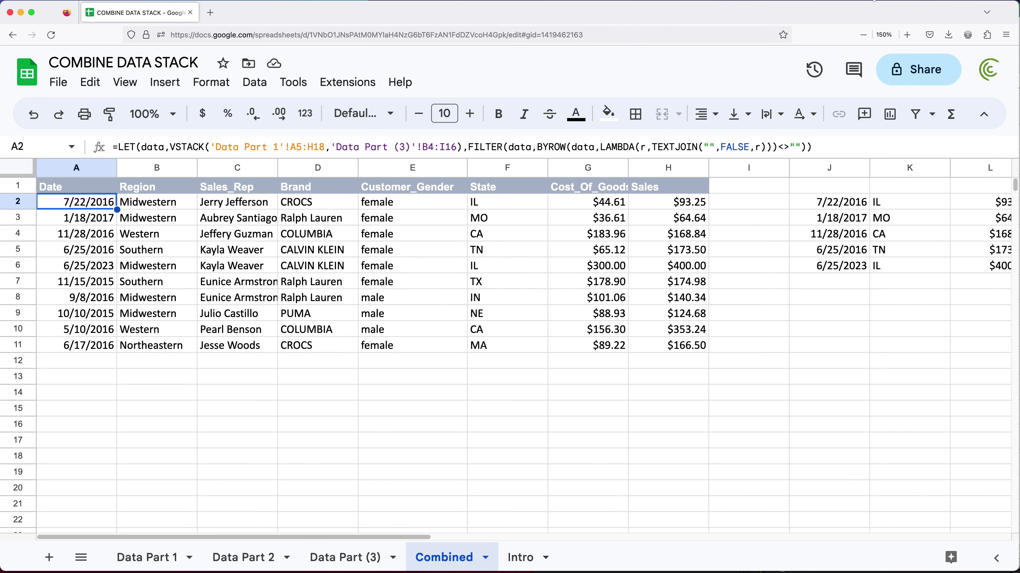
Copy the whole HSTACK formula from J2 and clear the cell.
double_click(835, 203)
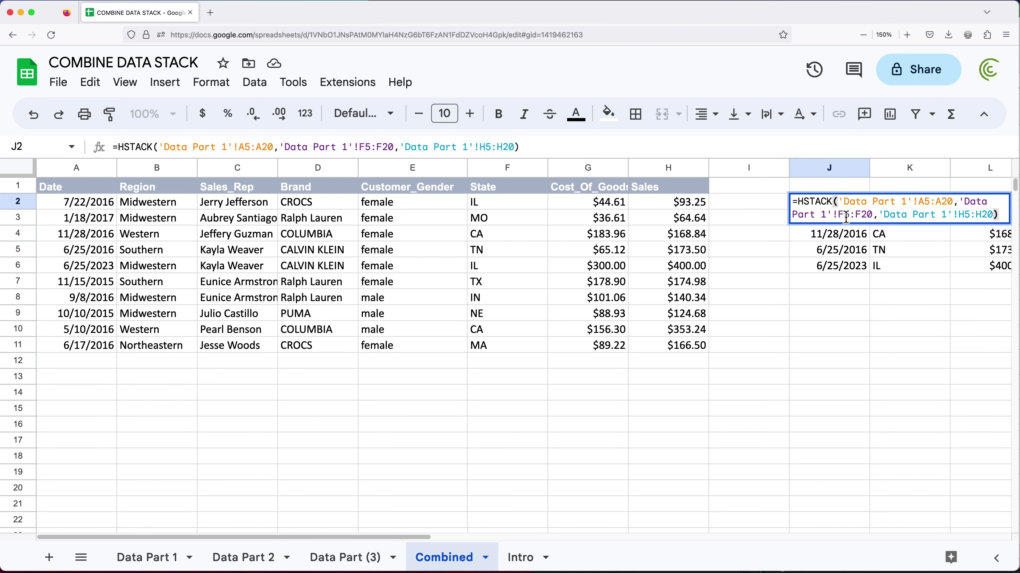
left_click_drag(999, 215, 793, 203)
key("super+c")
type("=")
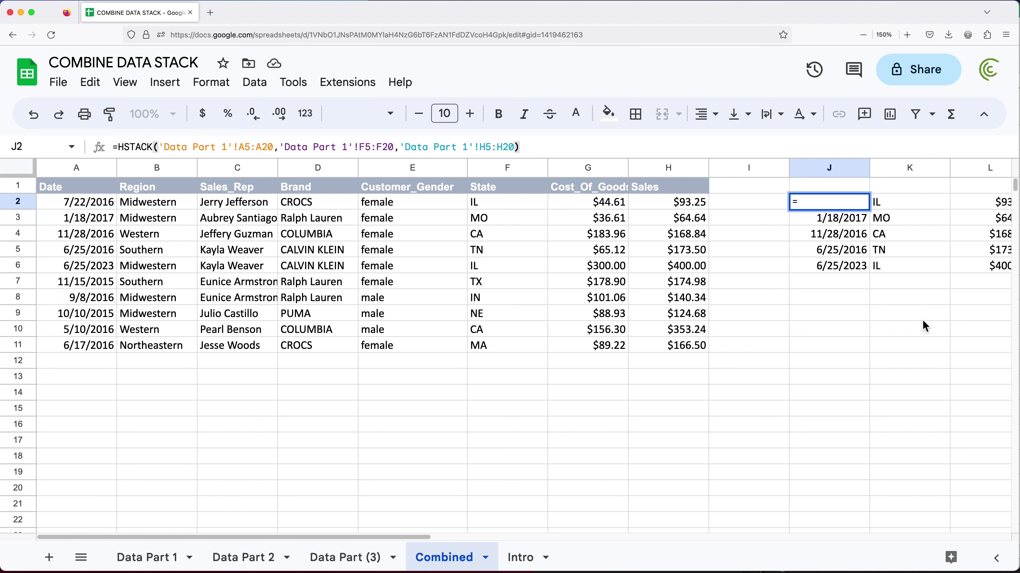
key("BackSpace")
key("Return")
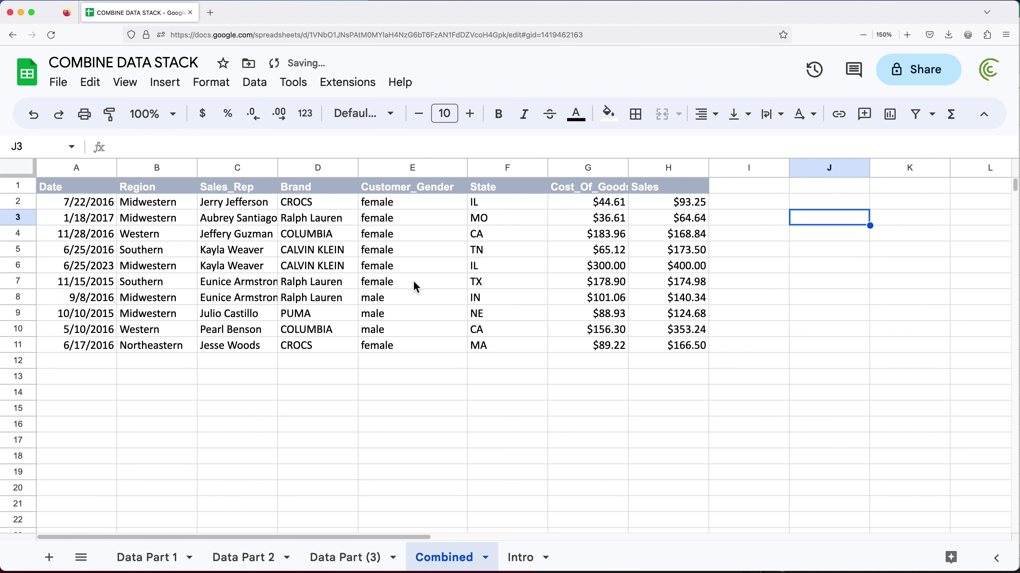
Replace 'Data Part 1'!A5:H18 inside the VSTACK in A2 with the copied HSTACK expression for Data Part 1.
left_click(76, 204)
key("Return")
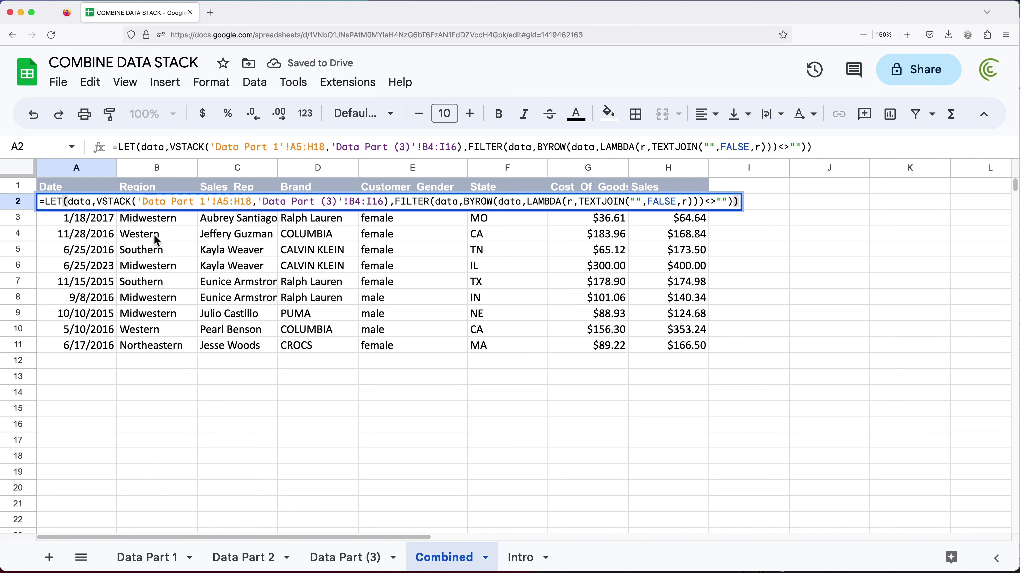
left_click_drag(137, 202, 252, 204)
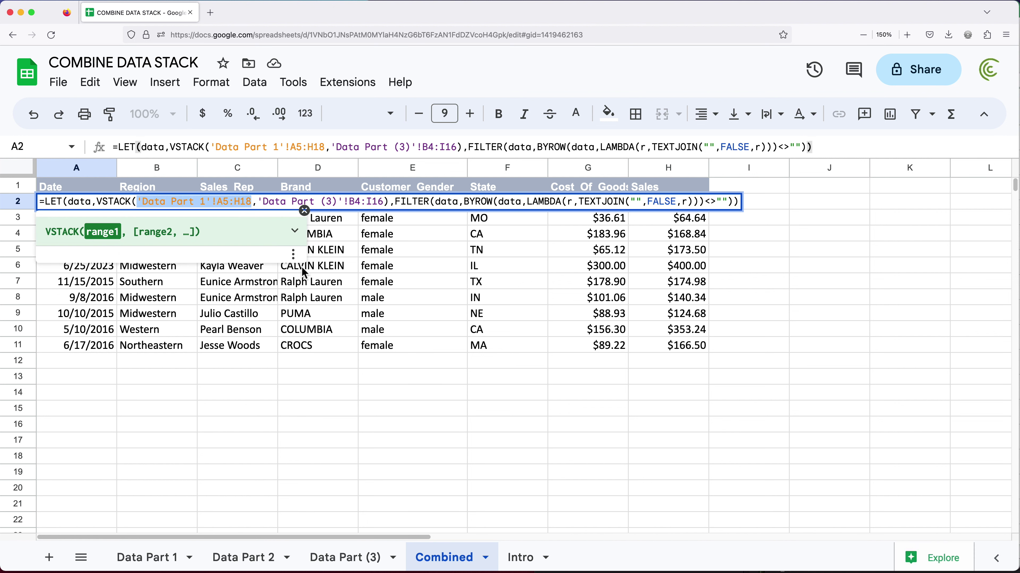
key("BackSpace")
key("super+v")
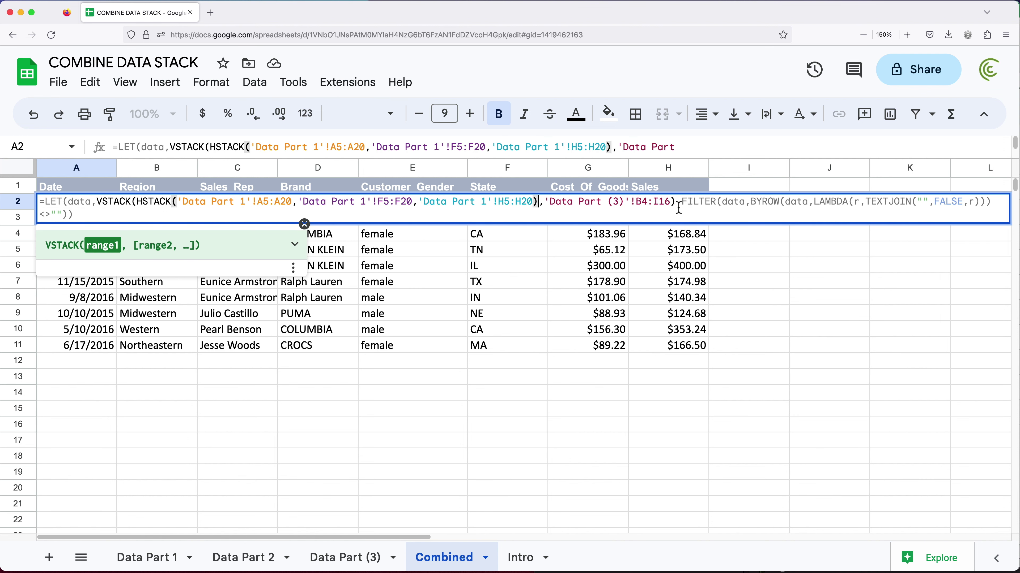
key("Return")
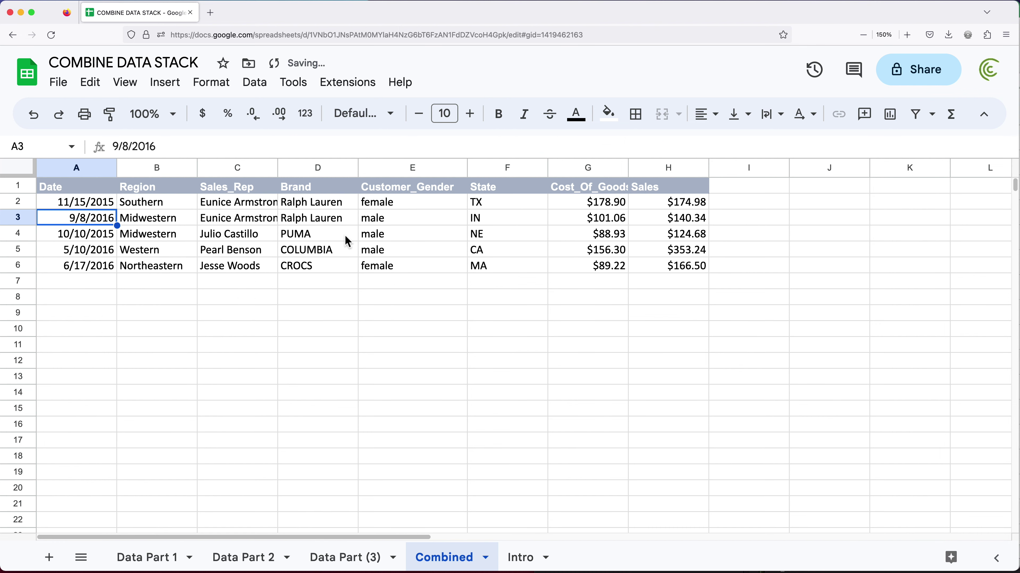
Remove the 'Data Part (3)'!B4:I16 range and its comma from the VSTACK in A2.
left_click(80, 201)
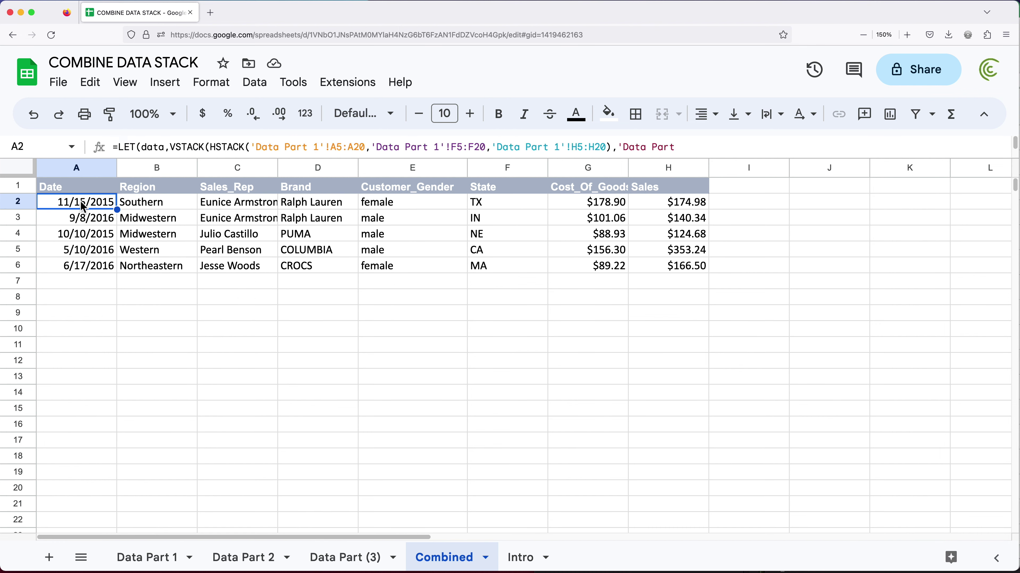
double_click(79, 202)
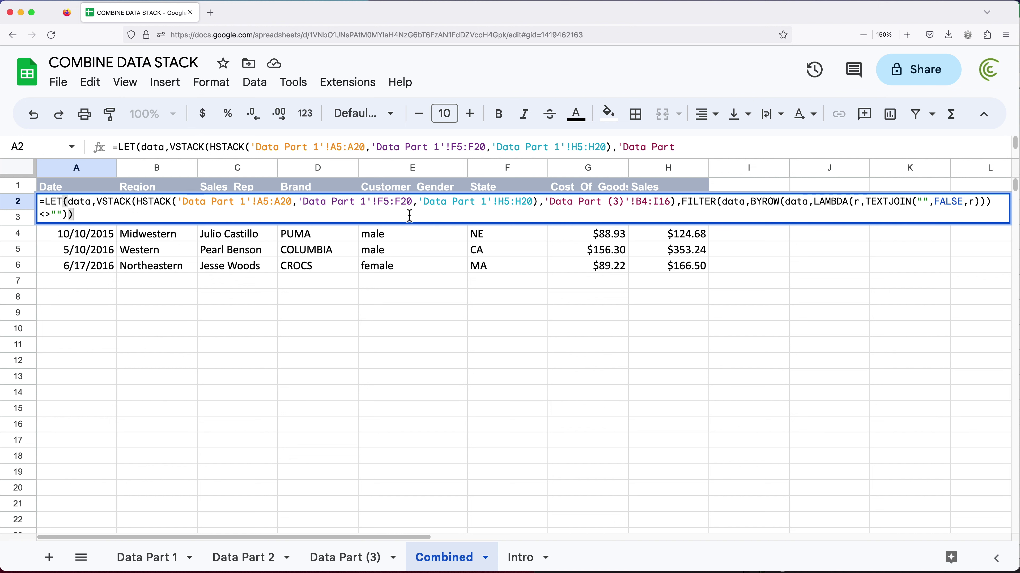
left_click(544, 203)
left_click_drag(544, 203, 671, 203)
key("BackSpace")
key("BackSpace")
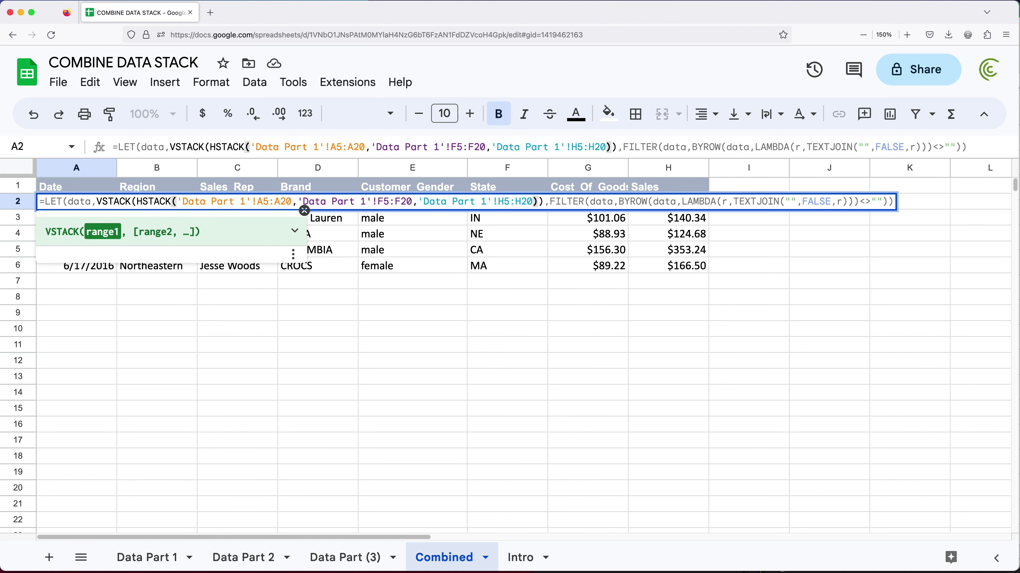
key("Return")
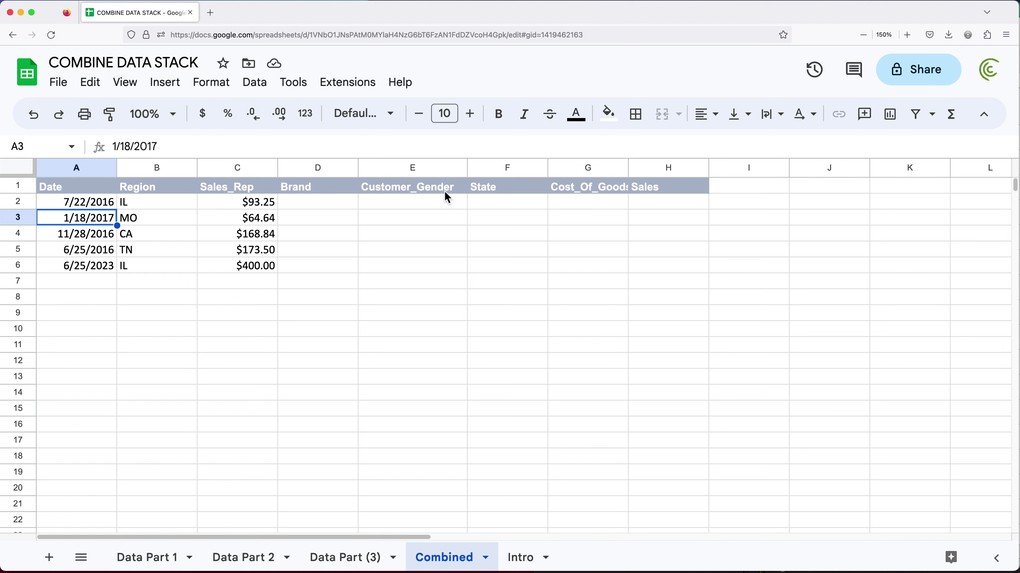
Copy the State header from F1 into B1 and the Sales header from H1 into C1.
left_click(485, 188)
key("ctrl+c")
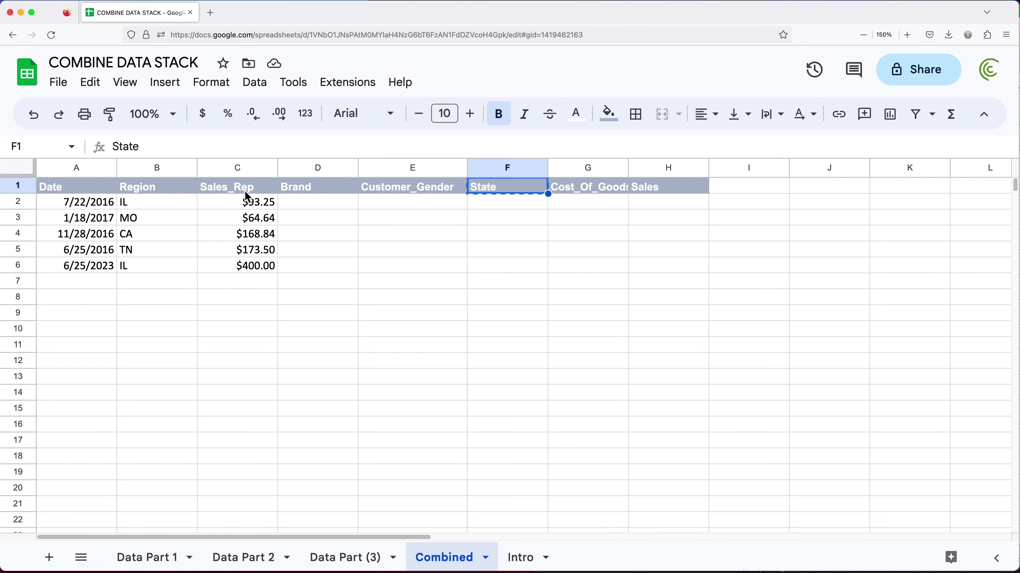
left_click(190, 187)
key("ctrl+v")
left_click(644, 188)
key("ctrl+c")
left_click(241, 187)
key("ctrl+v")
Delete columns D to H of the Combined sheet and review the formula in A2 without changing it.
left_click_drag(318, 168, 653, 173)
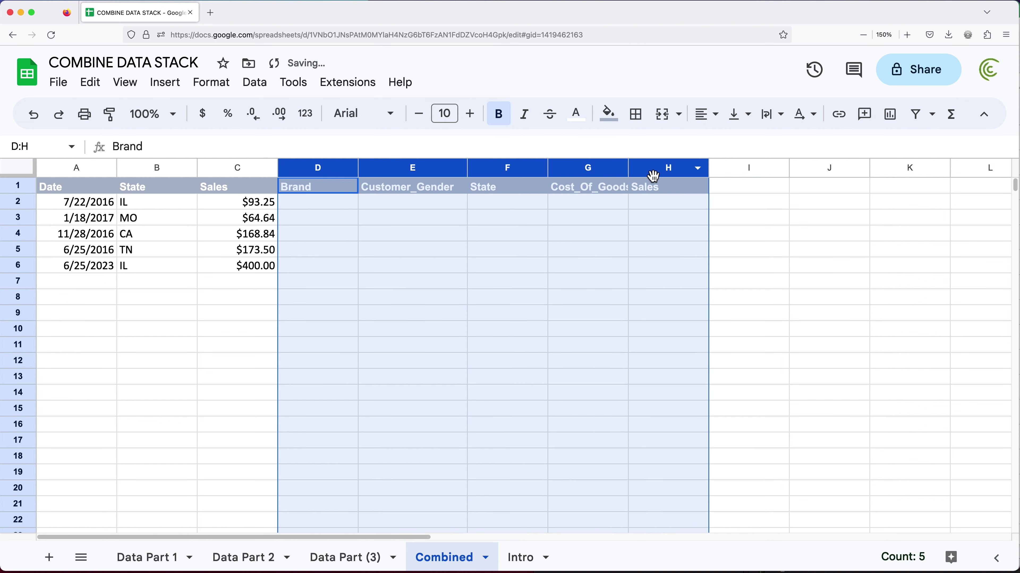
right_click(683, 170)
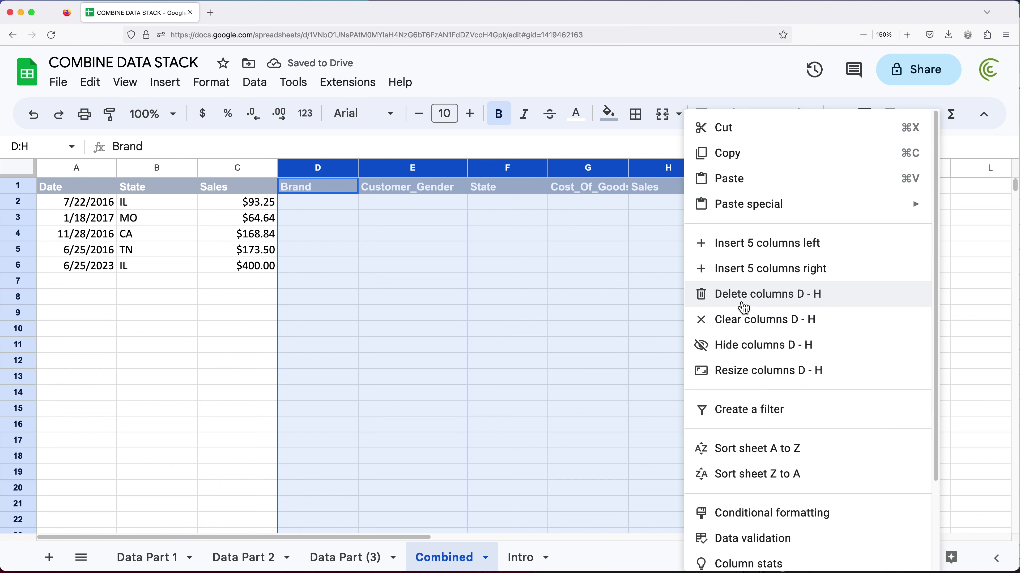
left_click(754, 303)
left_click(83, 208)
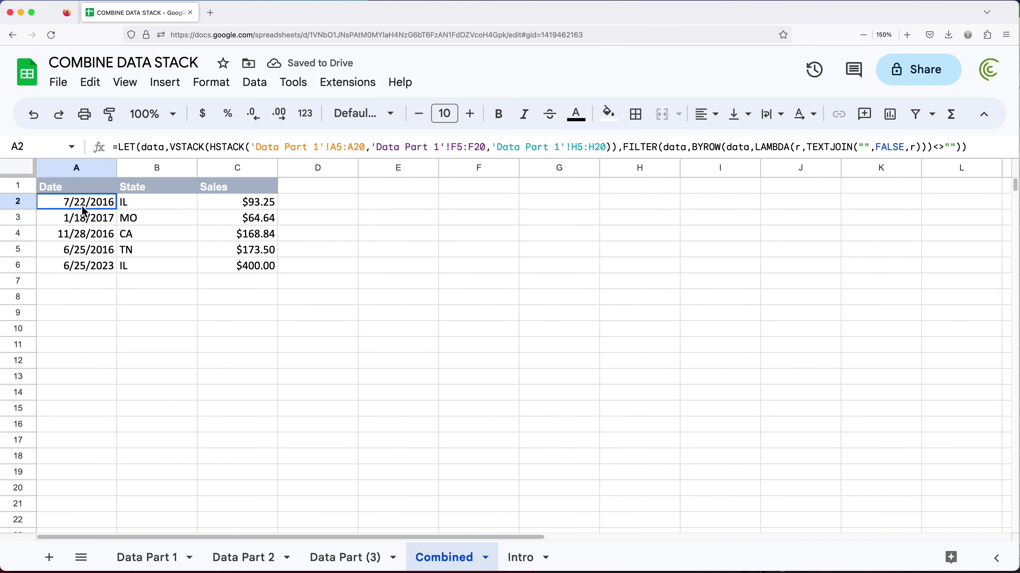
double_click(85, 212)
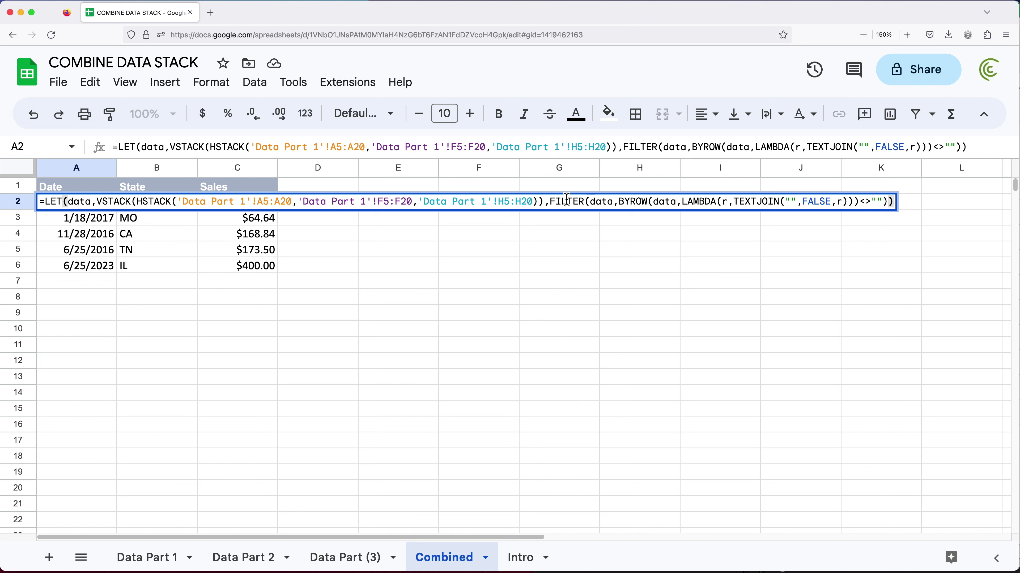
key("Escape")
Enter =HSTACK('Data Part 2'!C8:C20,'Data Part 2'!G8:G20,'Data Part 2'!I8:I20) in G2 of the Combined sheet.
left_click(525, 203)
type("=HS")
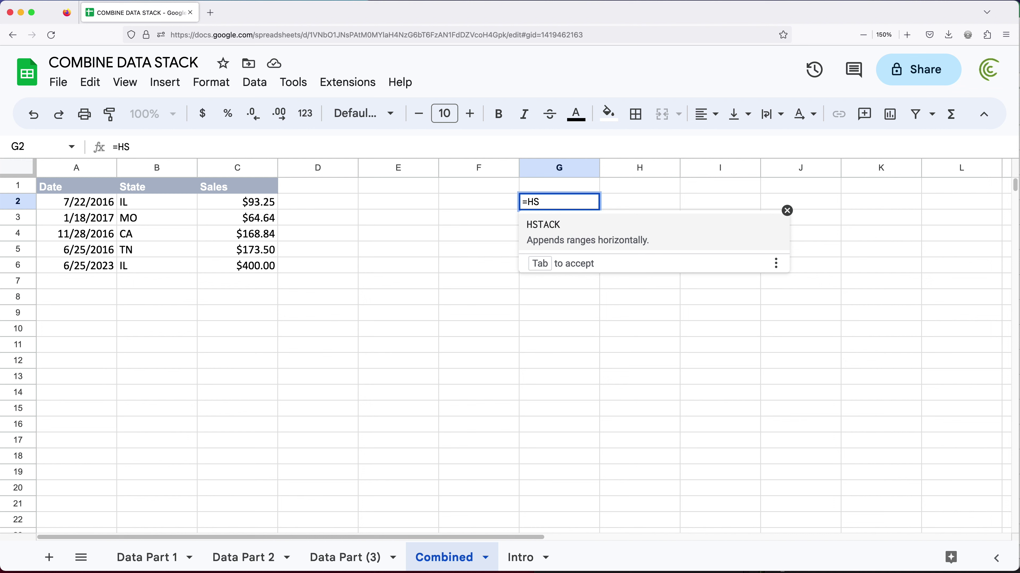
key("Tab")
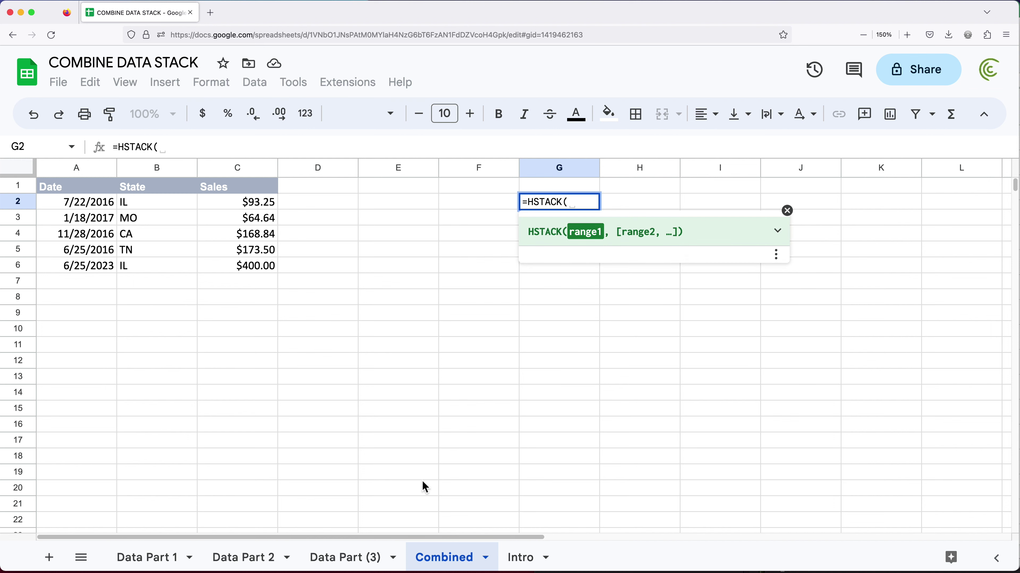
left_click(253, 567)
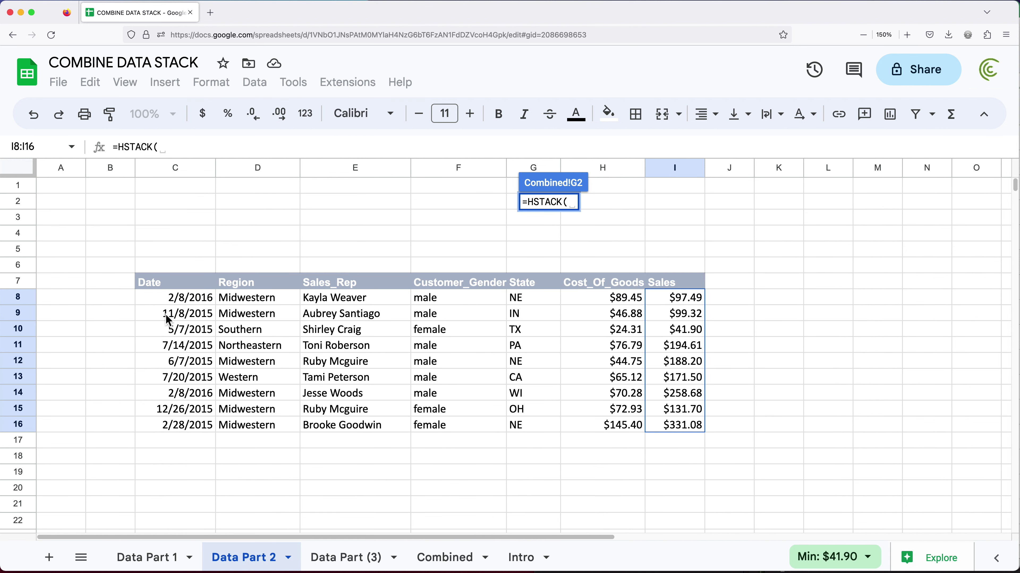
left_click_drag(175, 305, 176, 496)
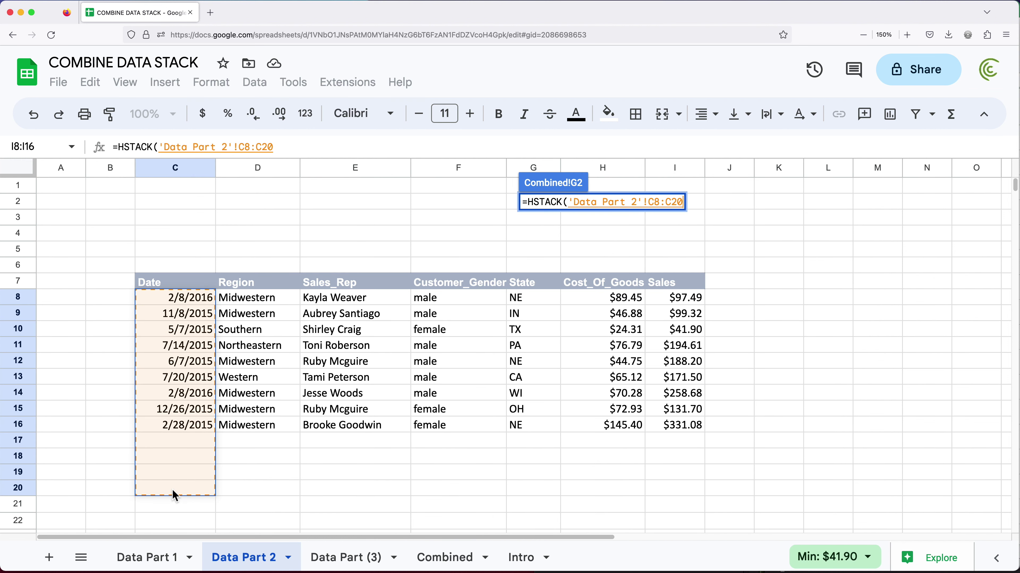
type(",")
left_click_drag(532, 305, 536, 492)
type(",")
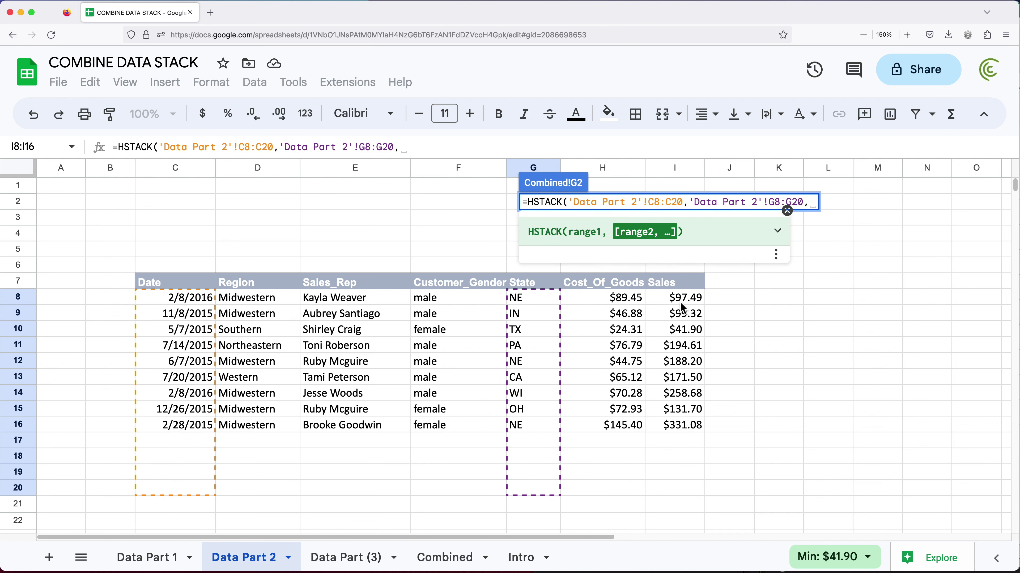
left_click_drag(678, 299, 677, 496)
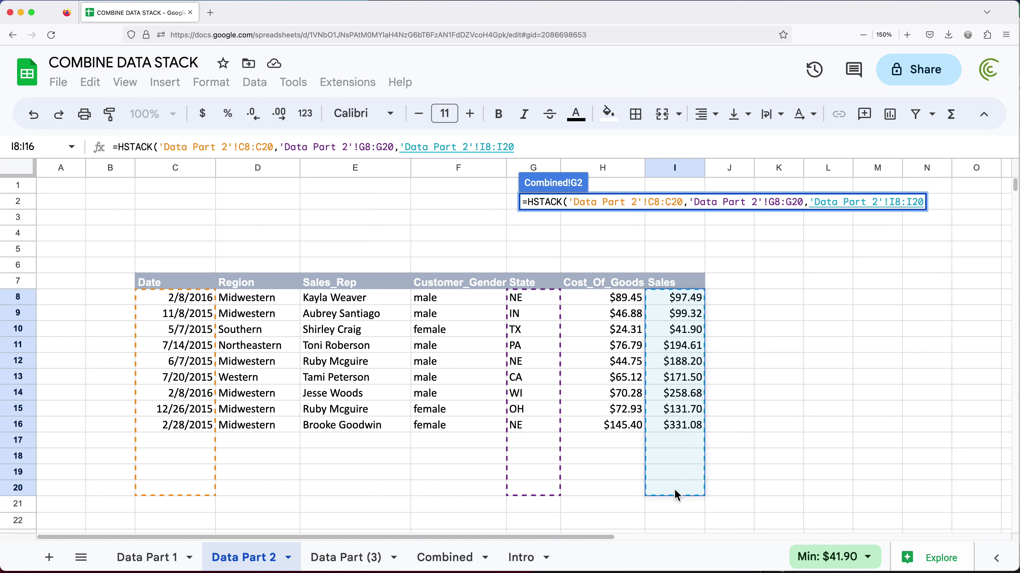
type(")")
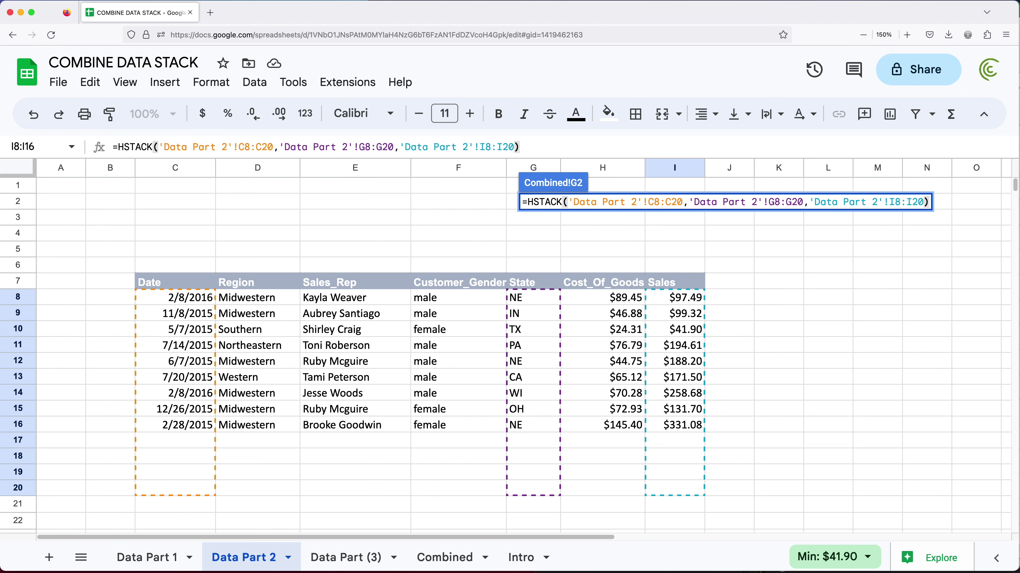
key("Return")
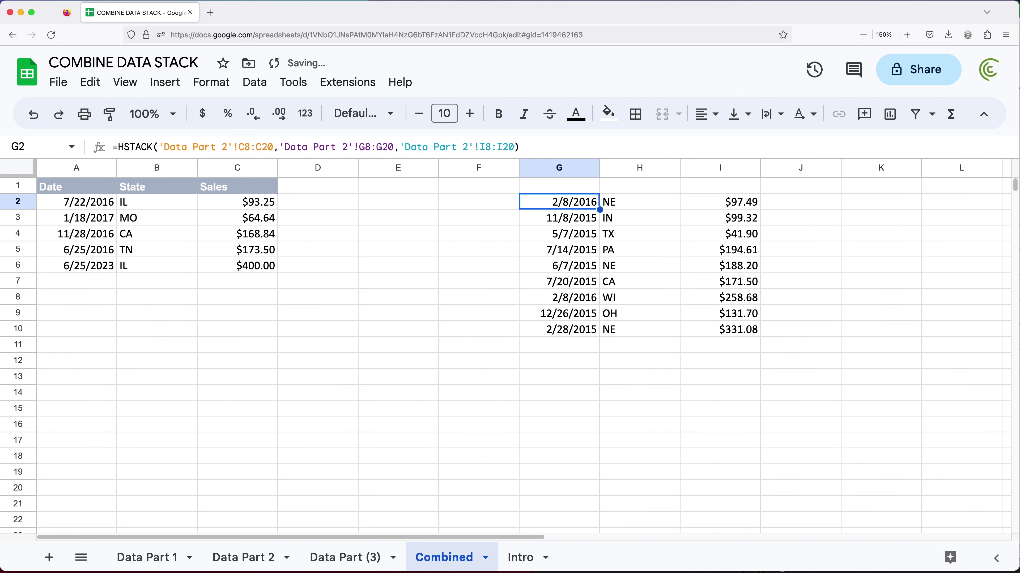
Cut the HSTACK expression for Data Part 2 out of G2, leaving the cell empty.
double_click(558, 205)
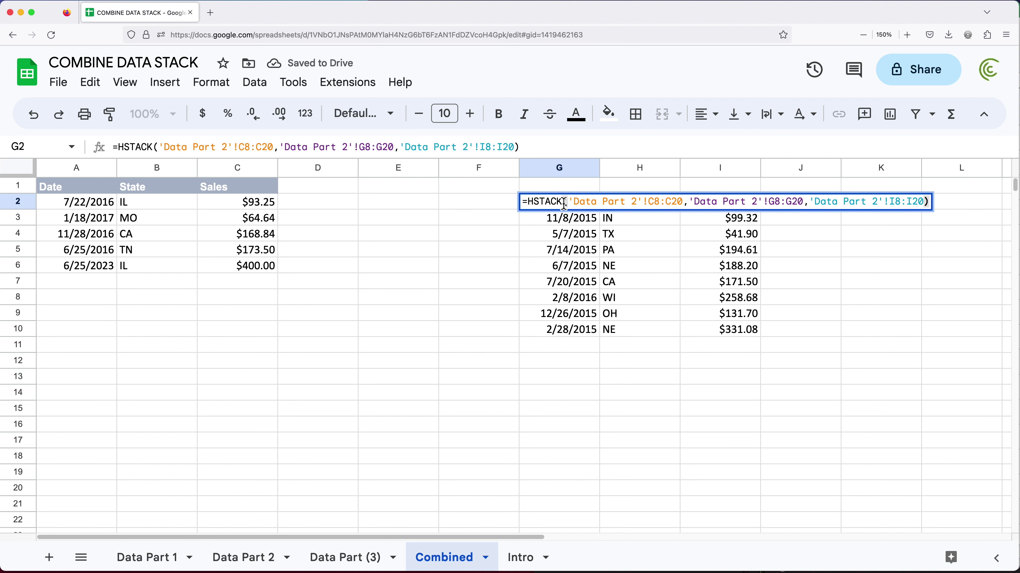
left_click_drag(525, 207, 940, 209)
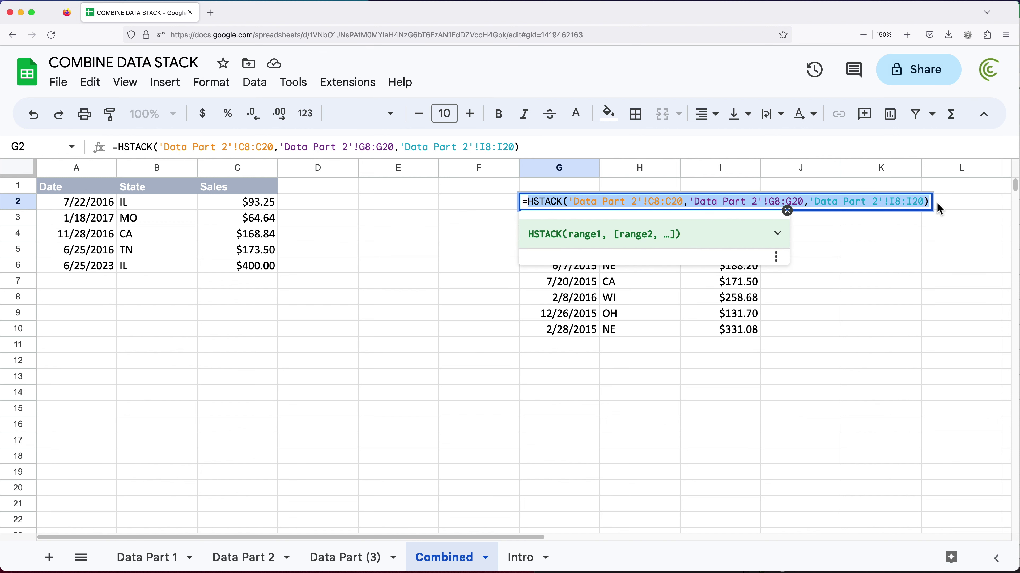
key("ctrl+x")
key("Return")
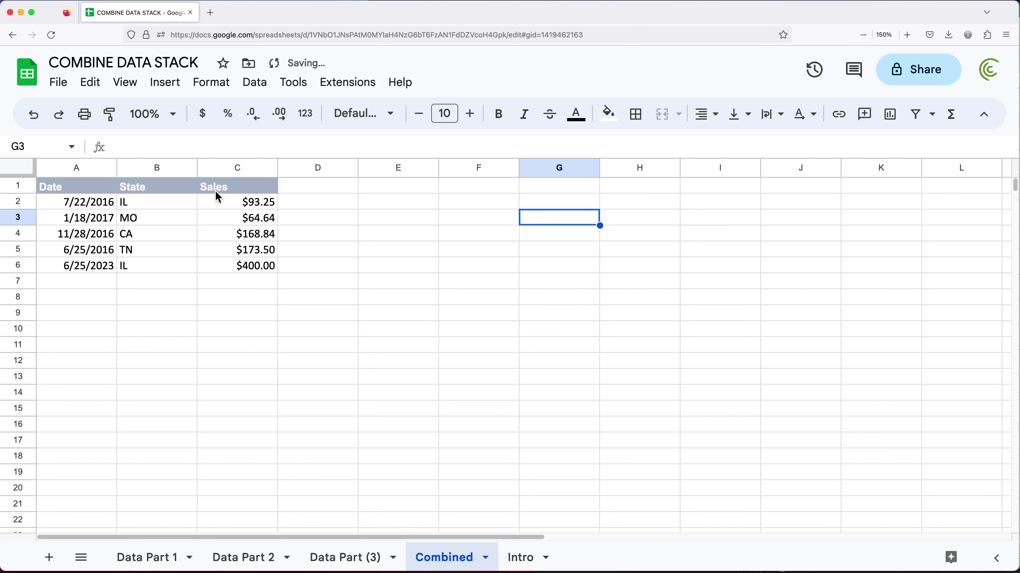
Add the cut Data Part 2 HSTACK as the second VSTACK range in A2, right after the Data Part 1 HSTACK.
double_click(99, 209)
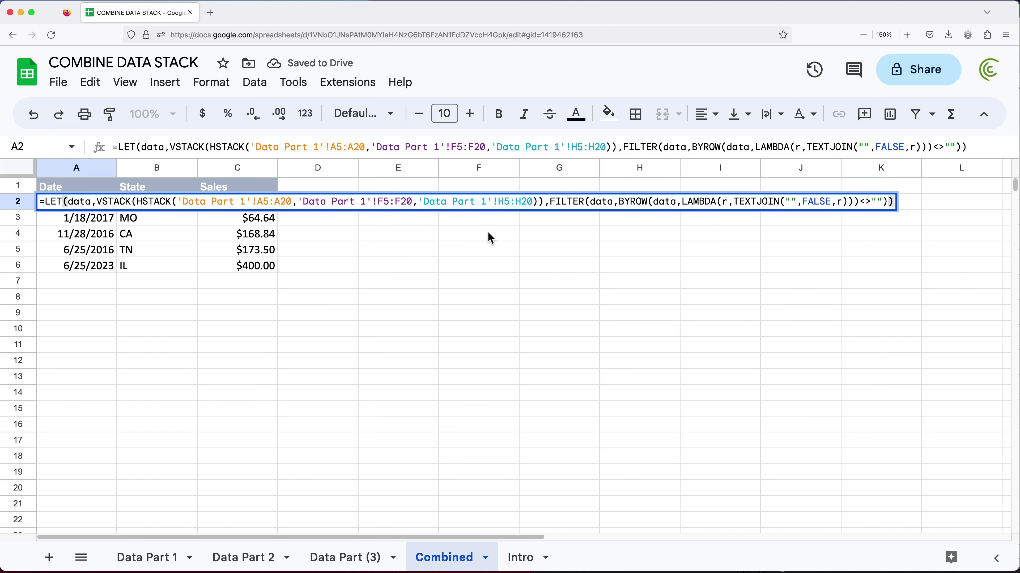
left_click_drag(137, 202, 530, 206)
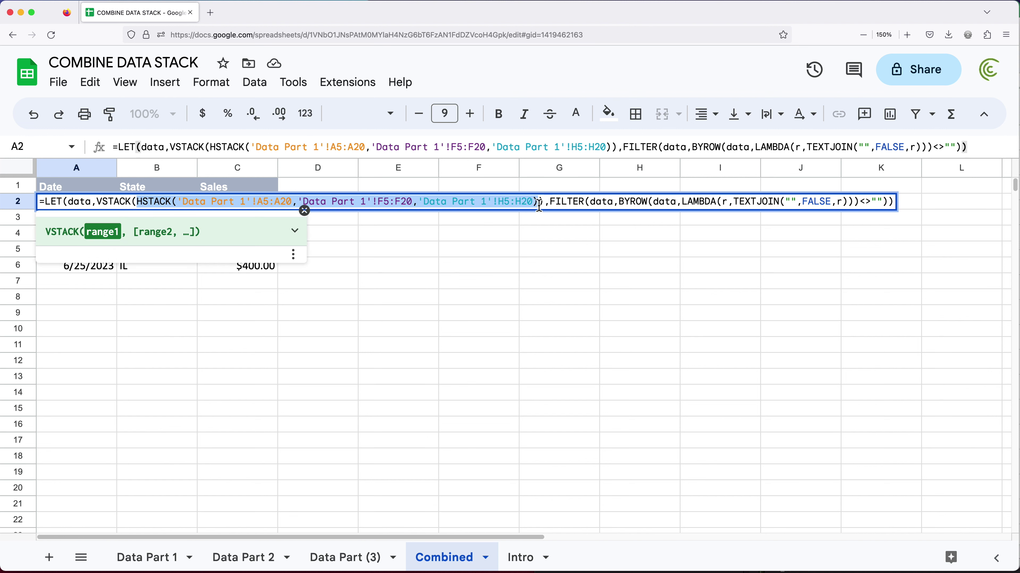
left_click(541, 204)
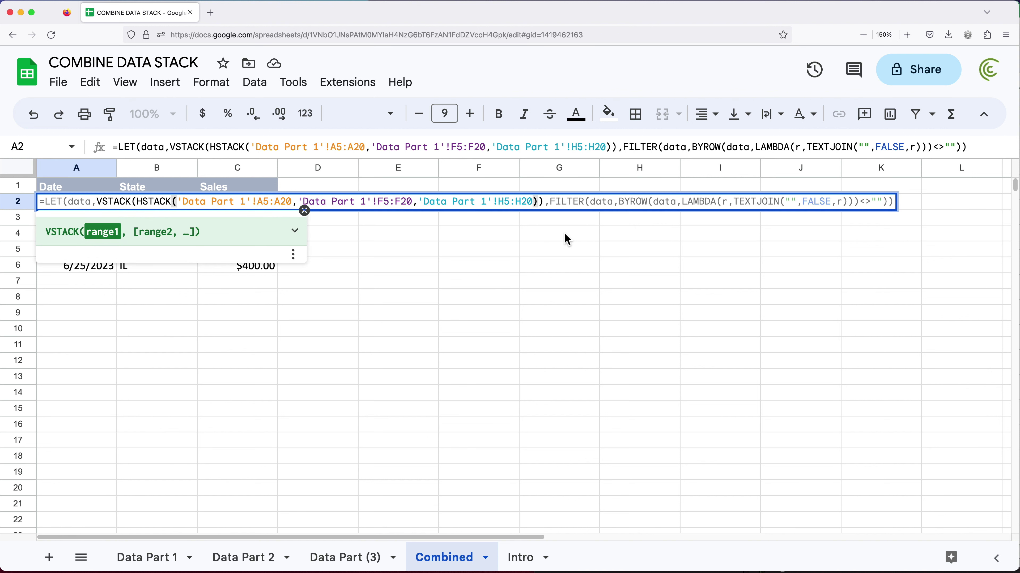
type(",")
key("super+v")
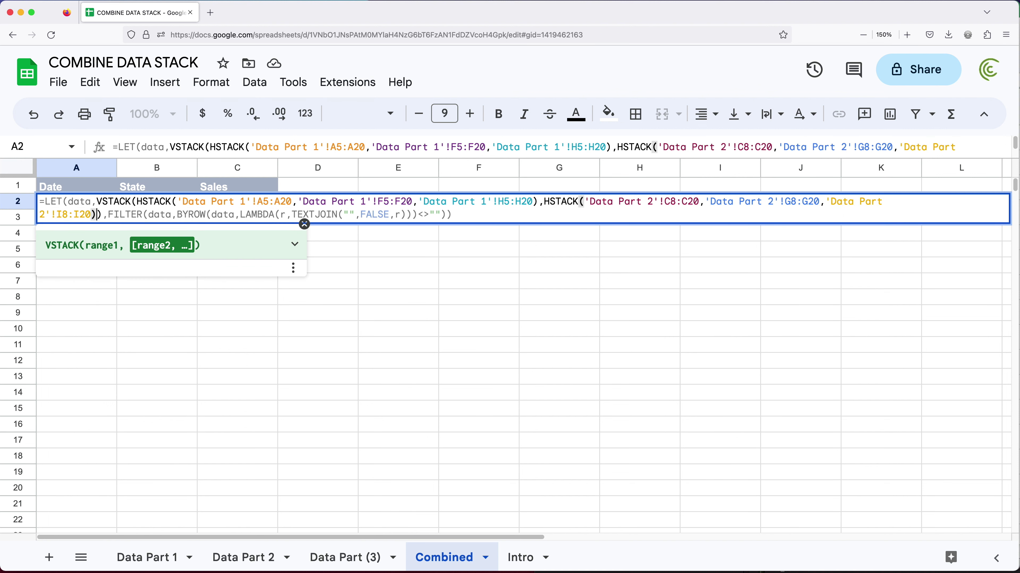
key("Return")
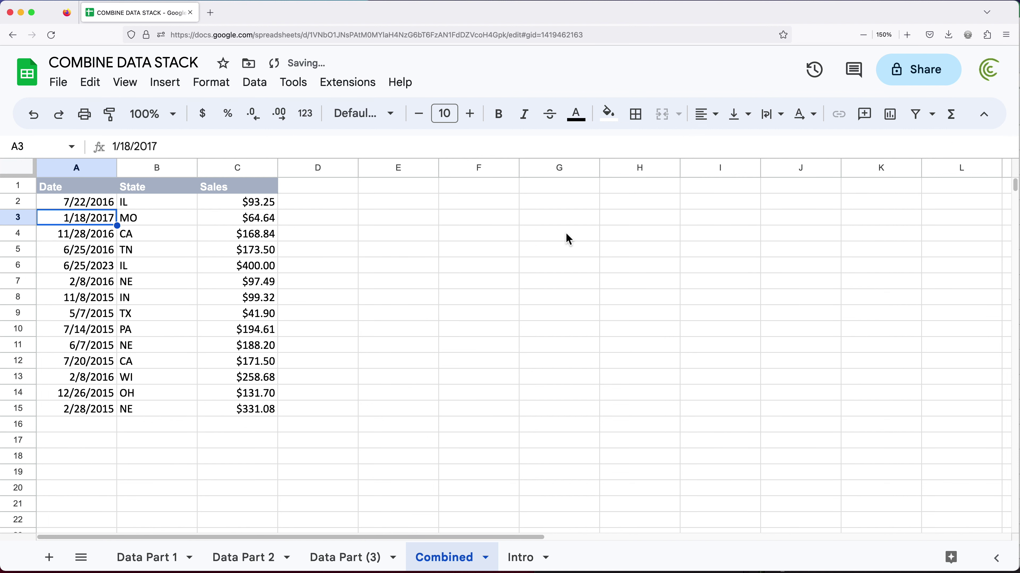
left_click(99, 207)
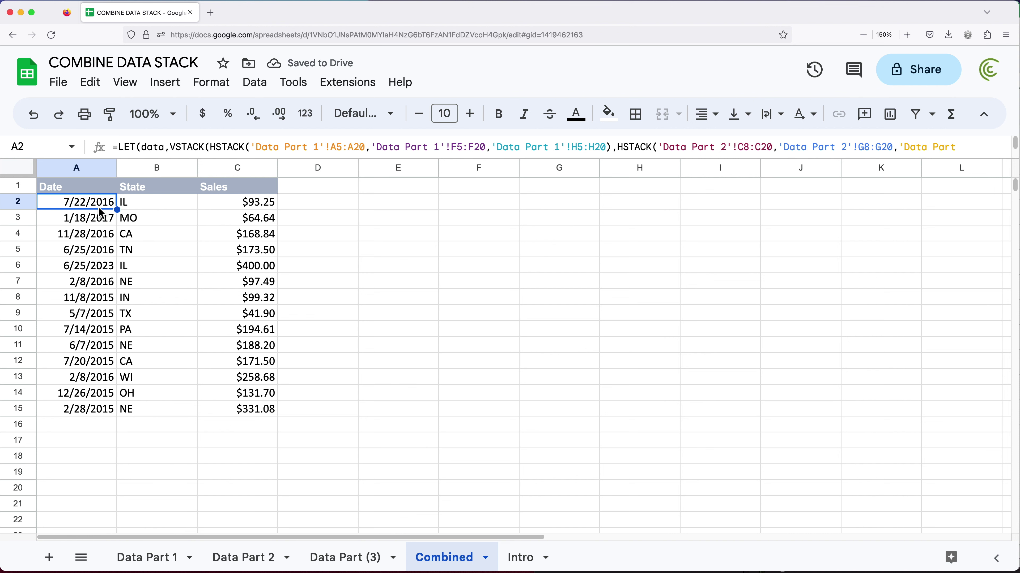
Enter =HSTACK('Data Part (3)'!B4:B20,'Data Part (3)'!G4:G20,'Data Part (3)'!I4:I20) in G2 of the Combined sheet.
left_click(578, 206)
type("=")
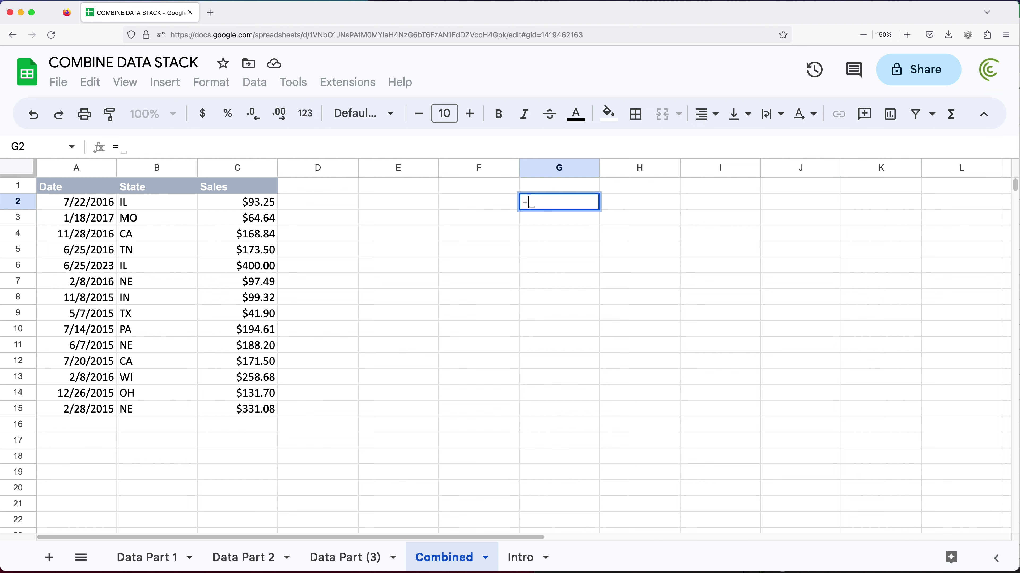
type("HS")
key("Tab")
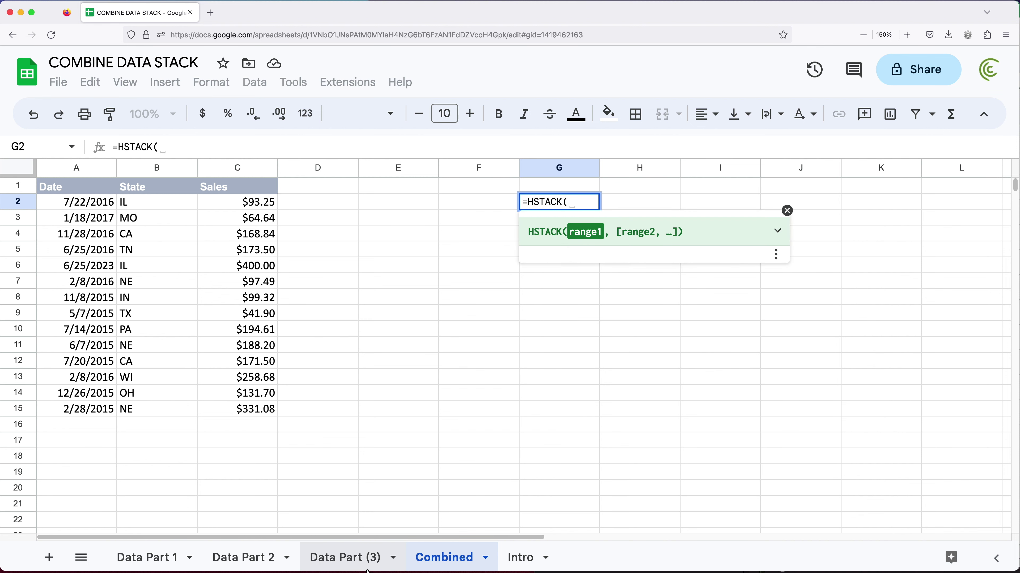
left_click(355, 559)
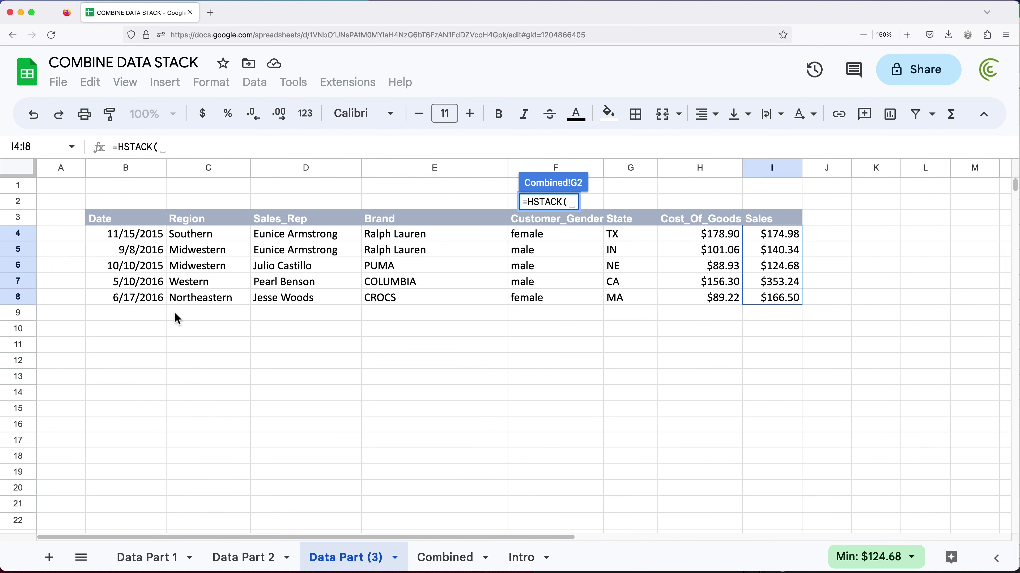
left_click_drag(145, 237, 141, 488)
type(",")
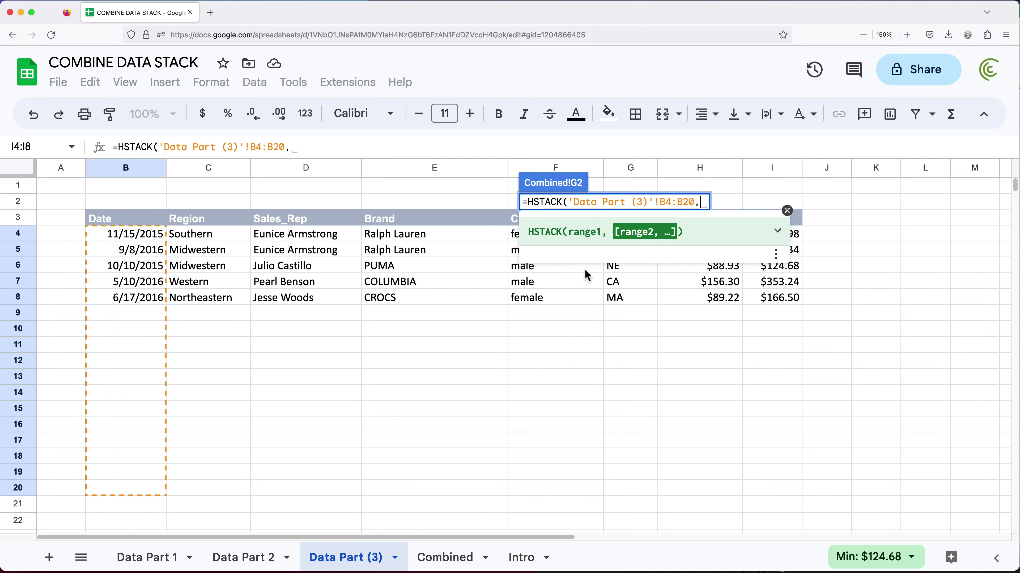
left_click(628, 407)
left_click_drag(628, 237, 619, 490)
type(",")
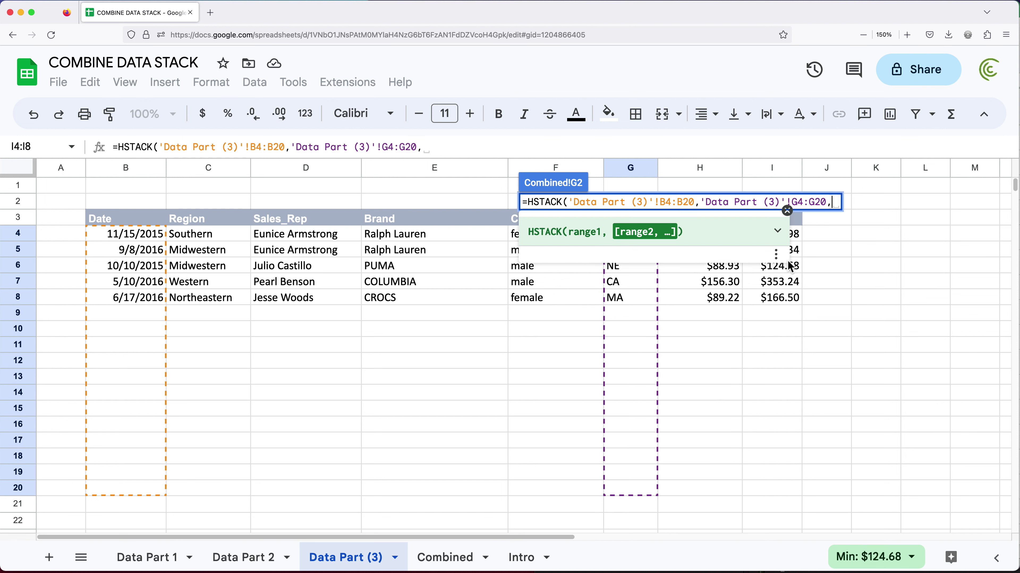
left_click(799, 240)
left_click_drag(799, 242, 771, 493)
type(")'!I4:I20)")
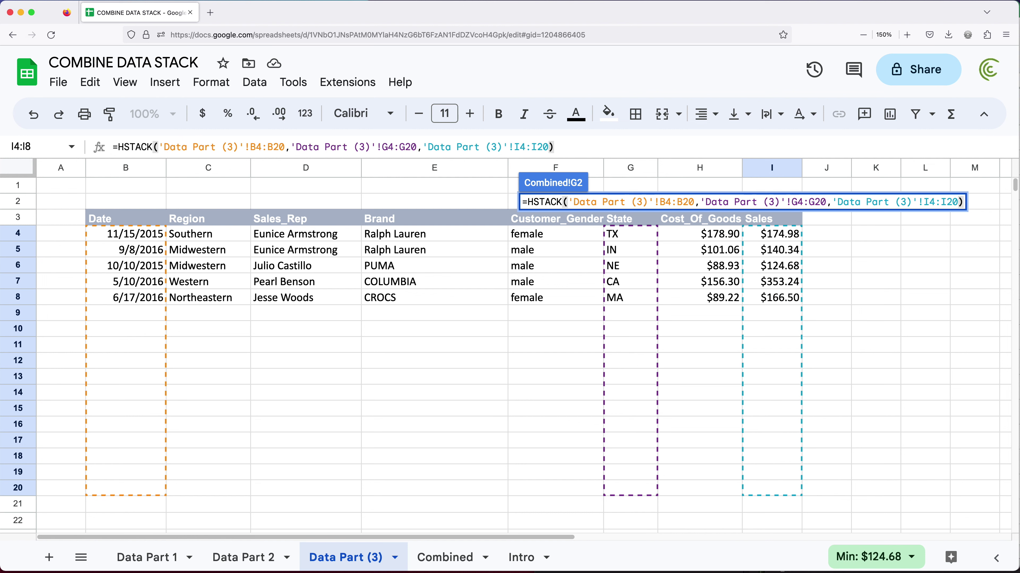
key("Return")
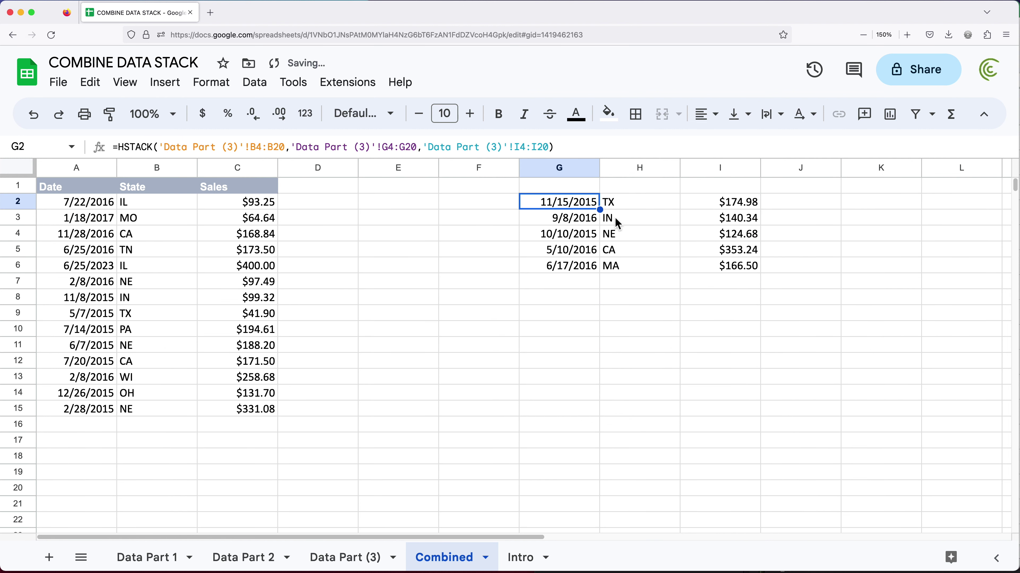
Copy the Data Part (3) HSTACK expression without its equals sign from G2, and empty the cell.
double_click(575, 203)
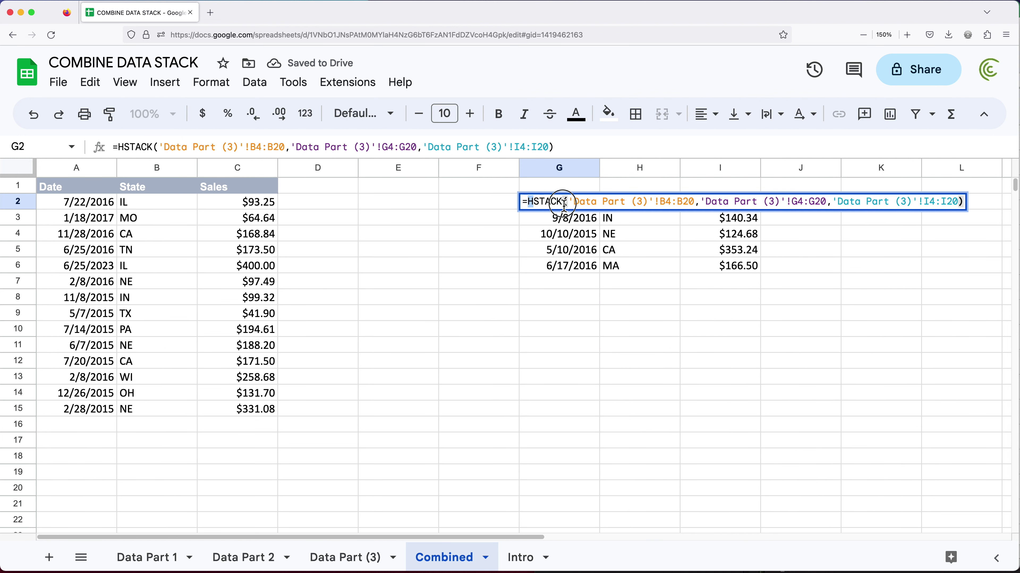
left_click_drag(526, 202, 975, 209)
key("super+c")
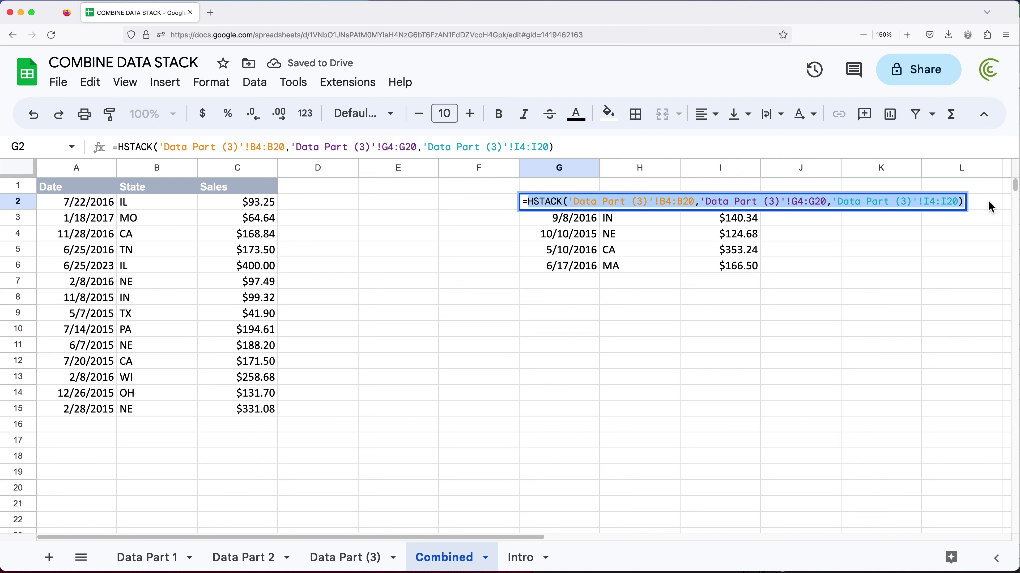
key("BackSpace")
key("BackSpace")
key("Return")
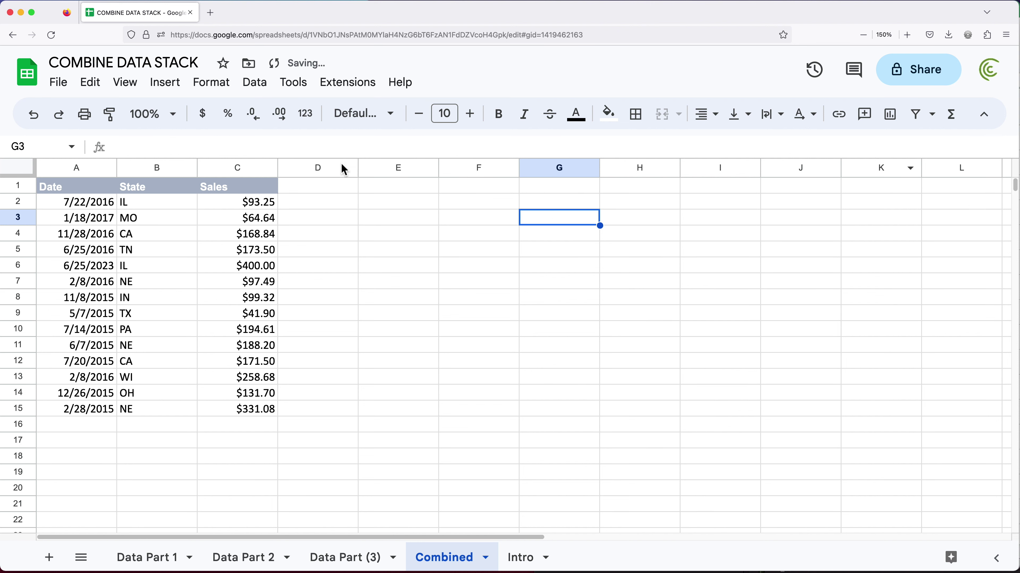
Paste the copied Data Part (3) HSTACK as the third VSTACK range in A2, right after the Data Part 2 HSTACK.
left_click(88, 203)
double_click(115, 208)
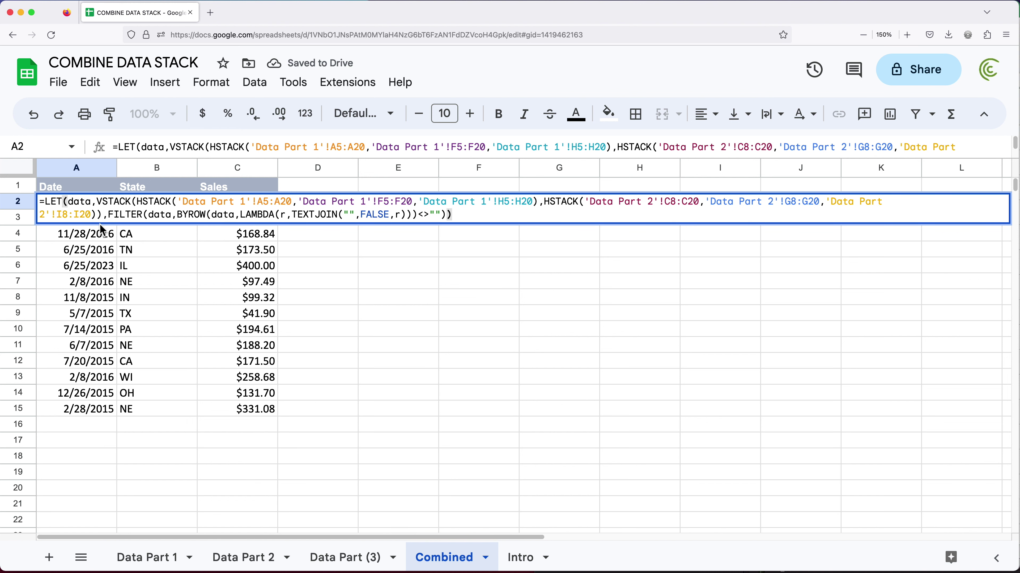
left_click(98, 214)
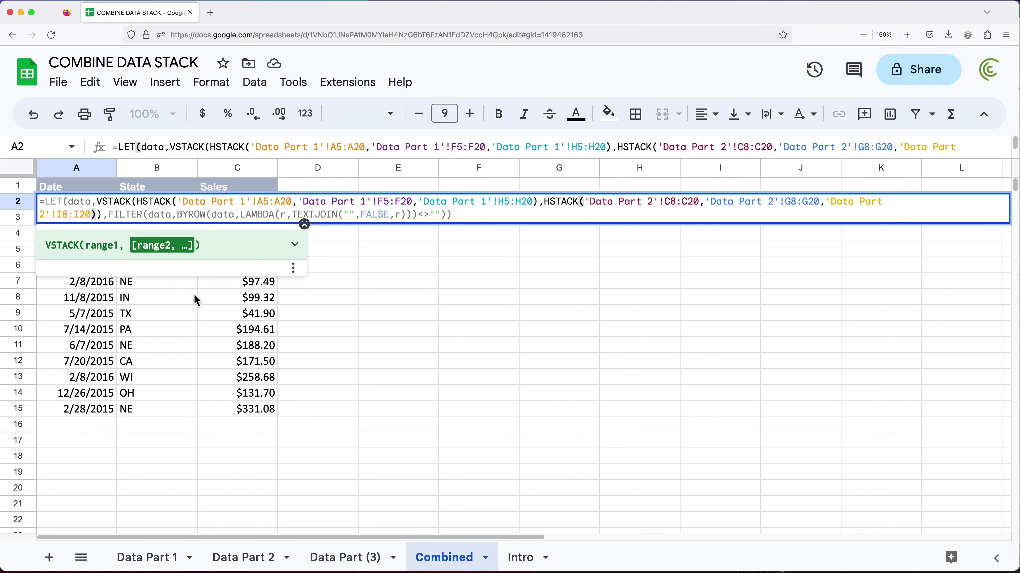
type(",")
key("super+v")
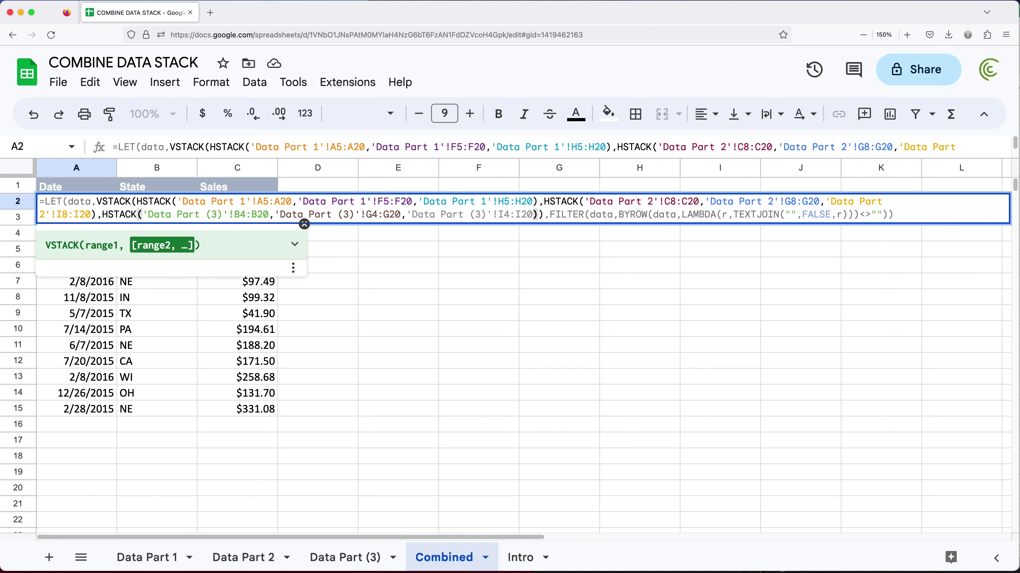
key("Return")
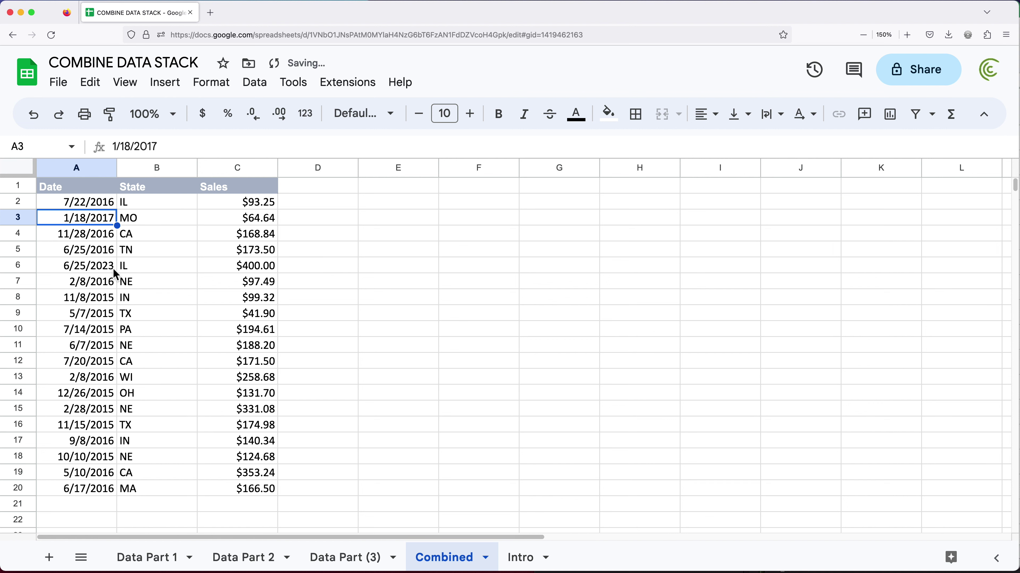
Add line breaks to the A2 formula so each HSTACK starts its own line and VSTACK's closing parenthesis starts the last line.
left_click(97, 207)
double_click(97, 209)
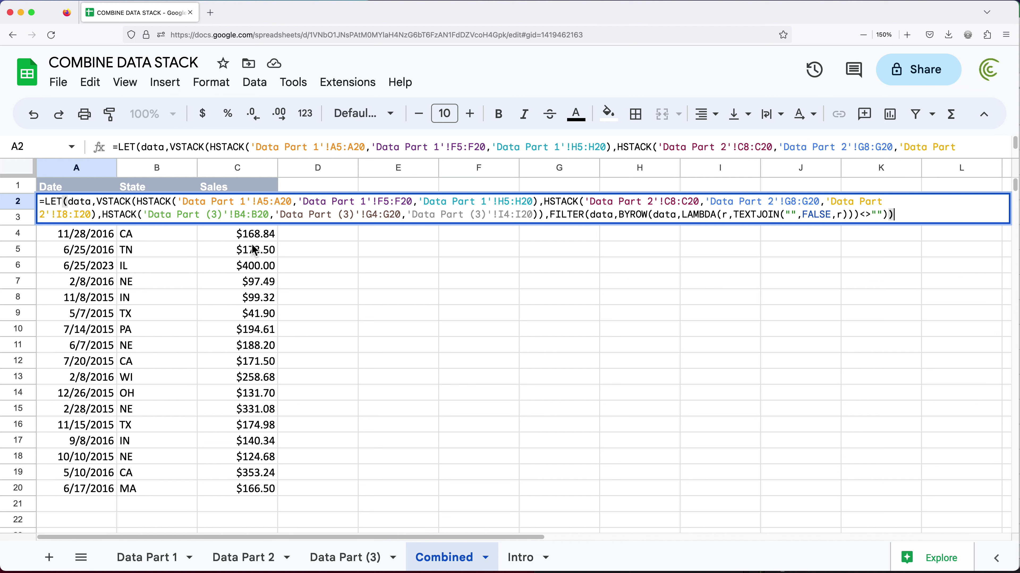
left_click(139, 204)
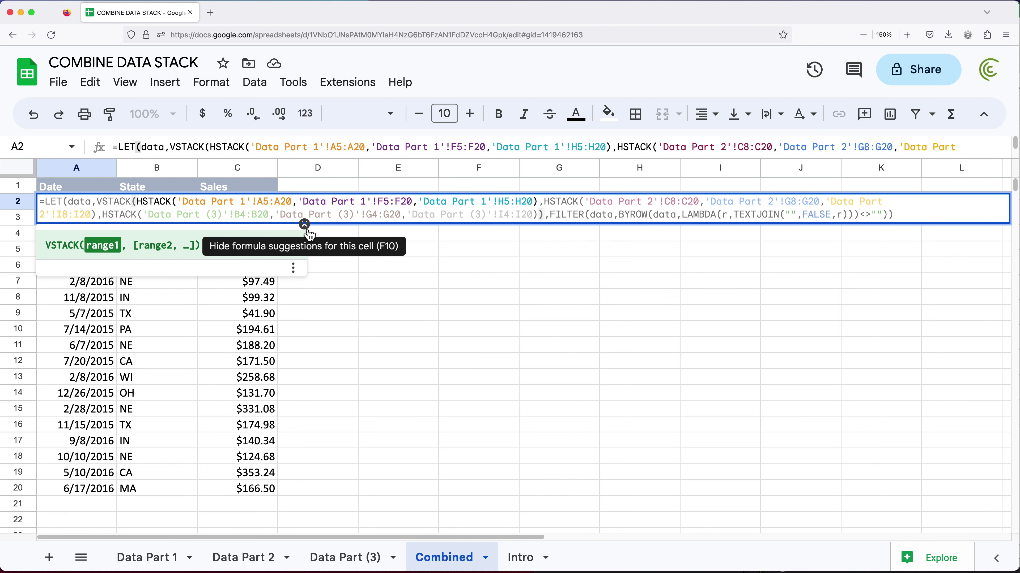
key("alt+Return")
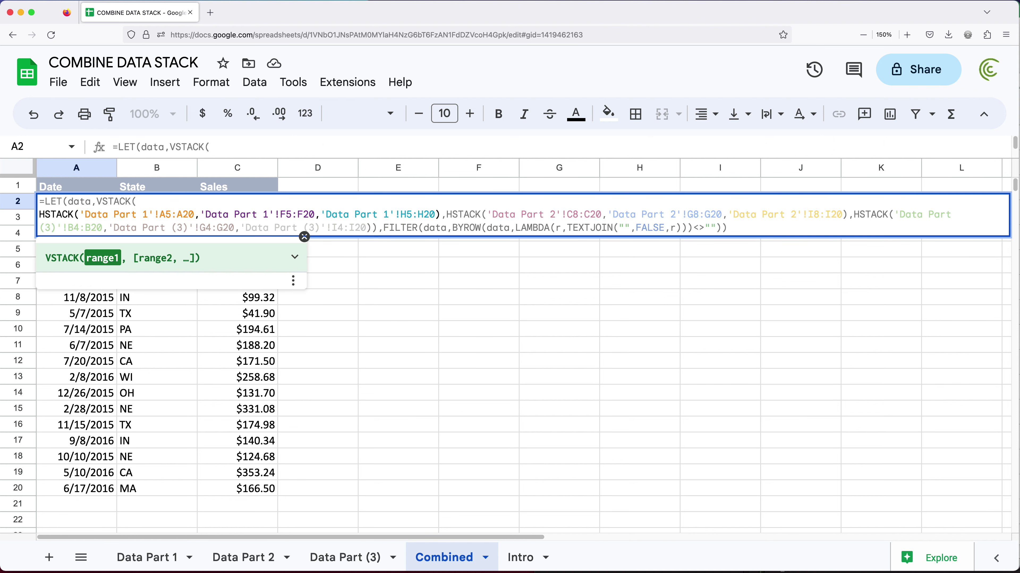
left_click(448, 217)
key("alt+Return")
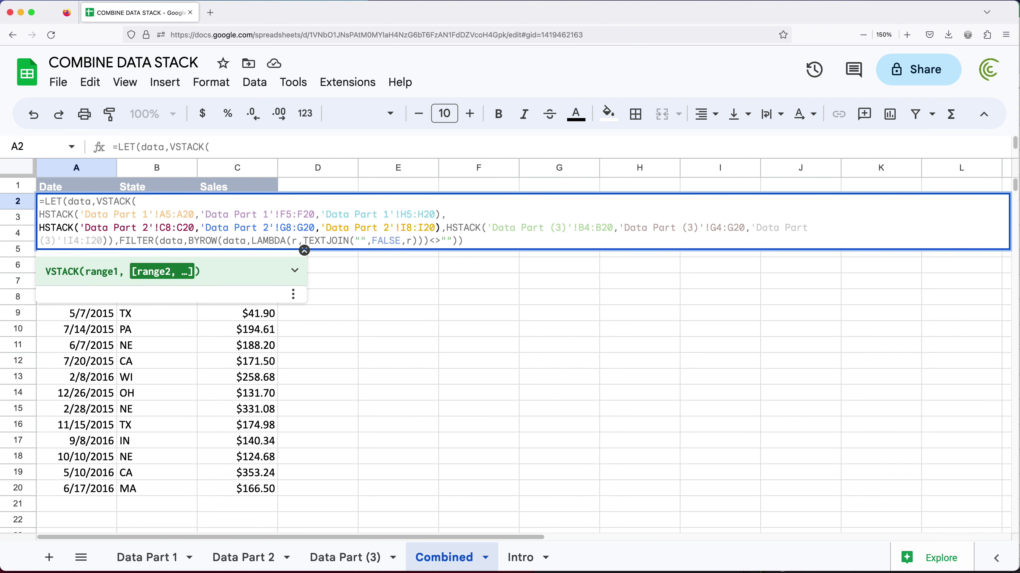
left_click(447, 232)
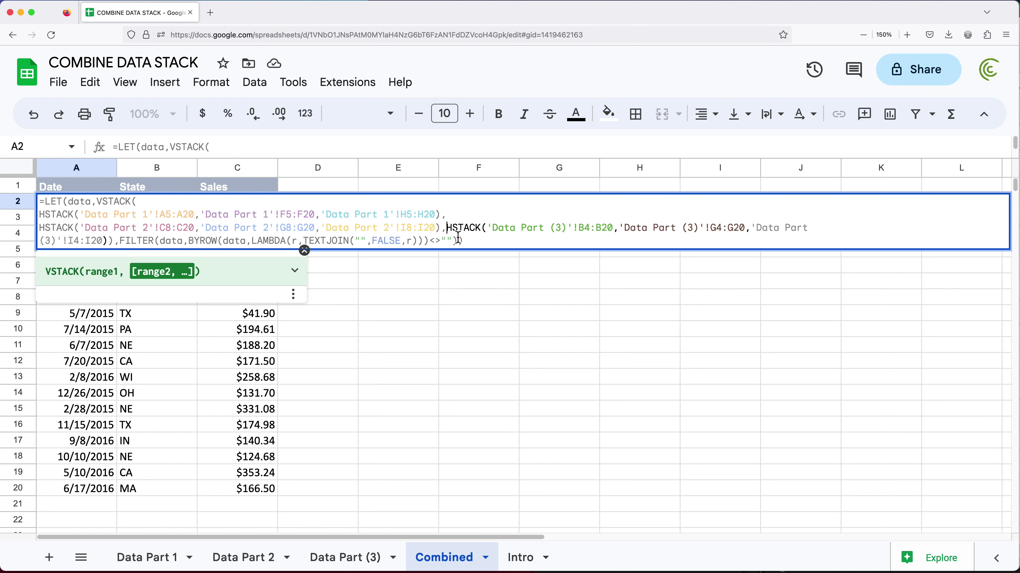
key("alt+Return")
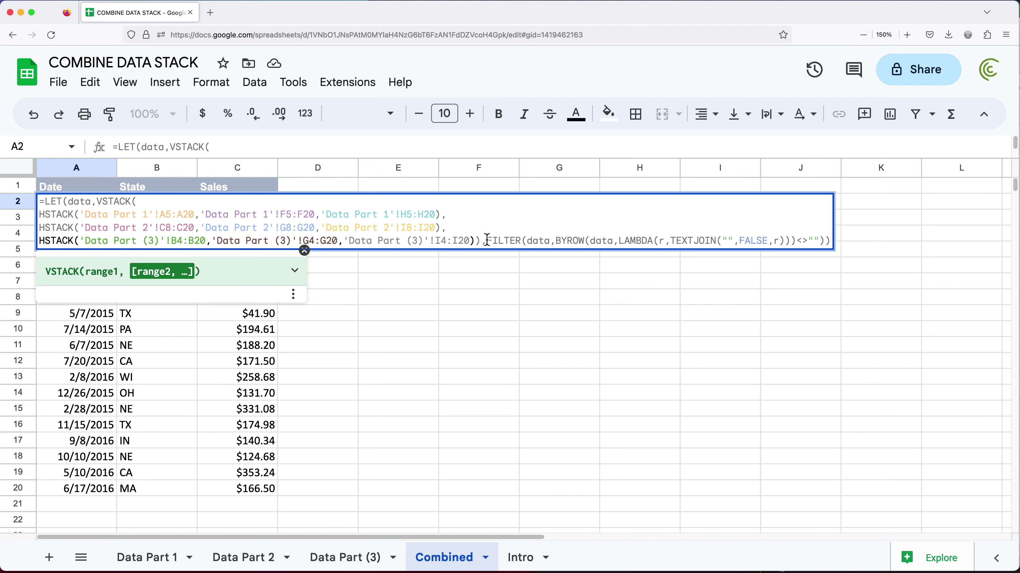
left_click(477, 242)
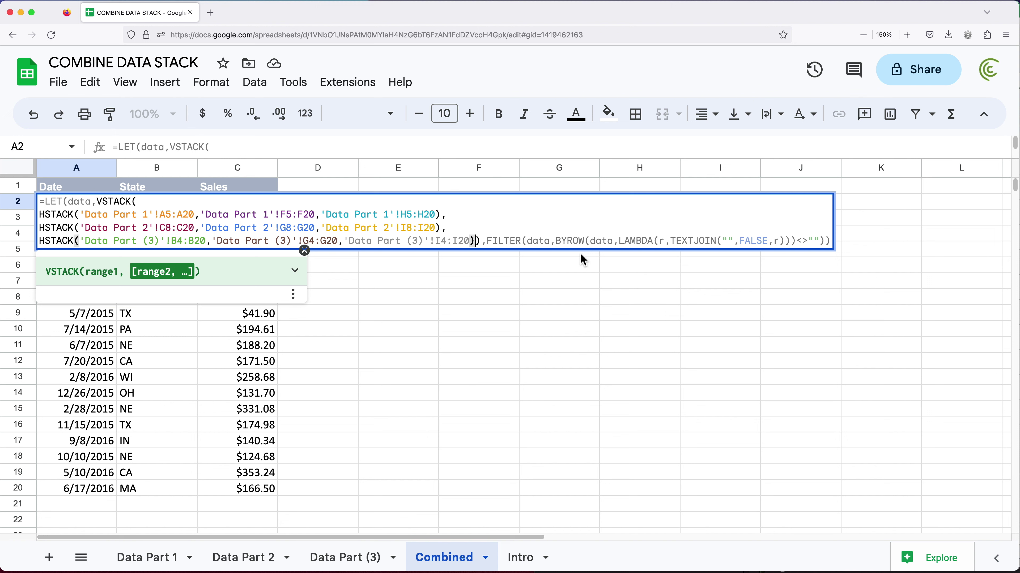
key("alt+Return")
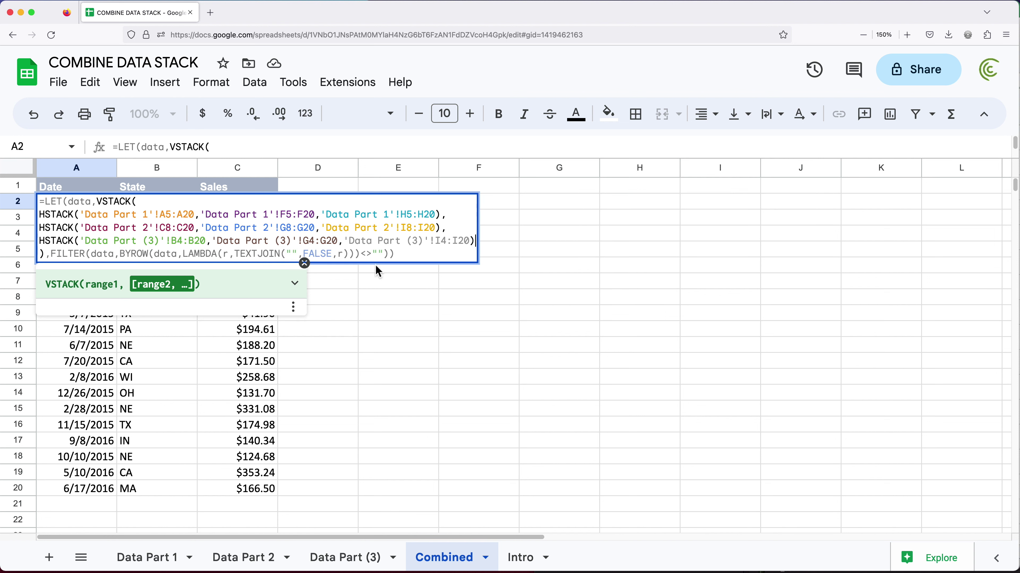
left_click(427, 258)
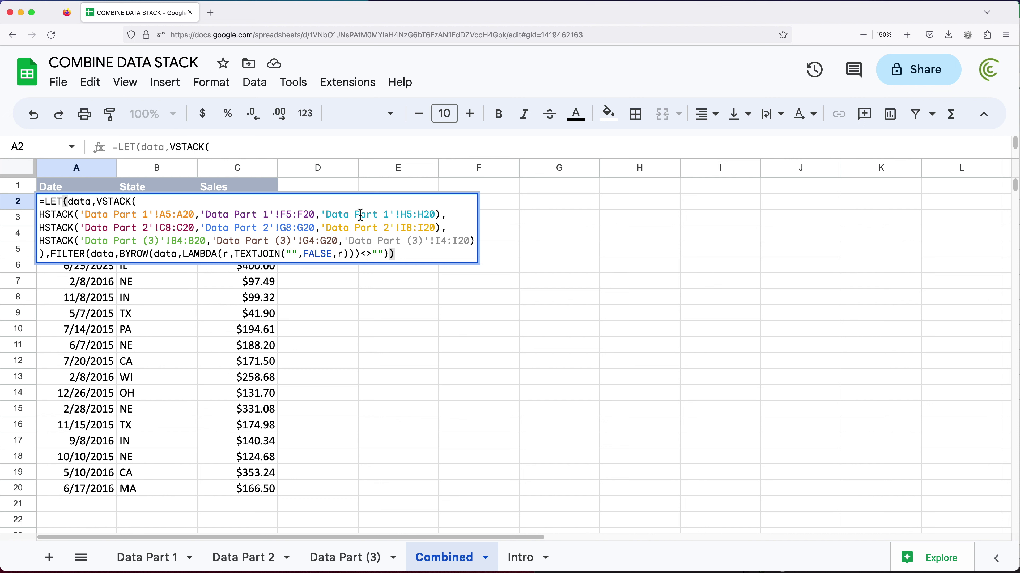
key("super+b")
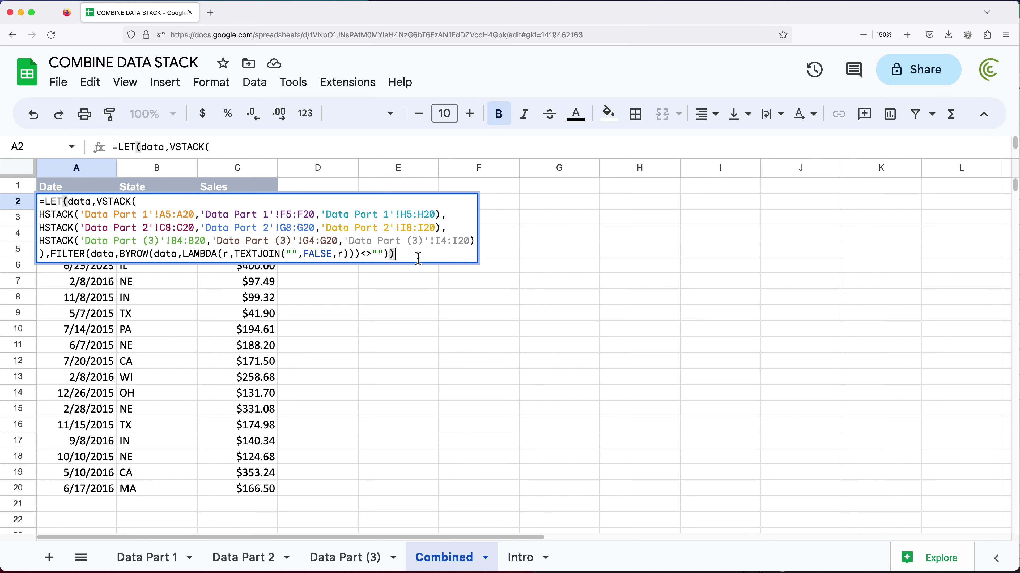
key("Return")
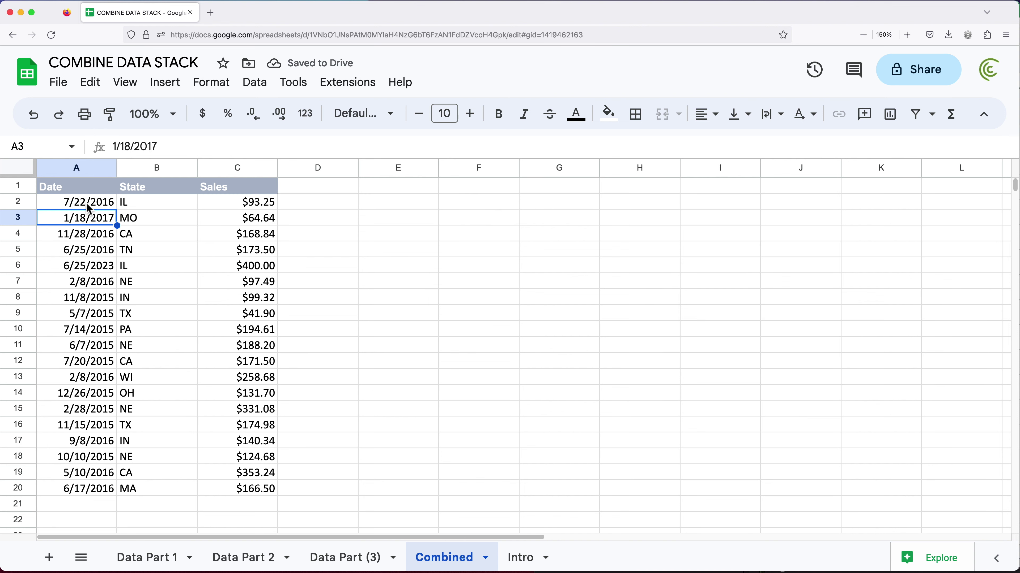
Copy the complete LET formula text from A2 of the Combined sheet, leaving the cell unchanged.
left_click(87, 209)
key("Return")
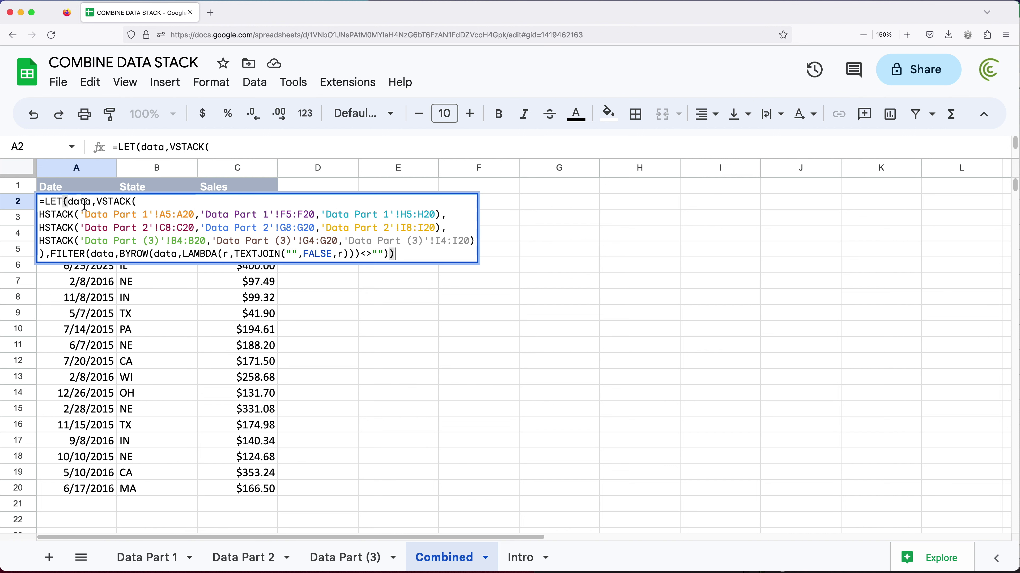
left_click_drag(404, 257, 18, 191)
key("super+c")
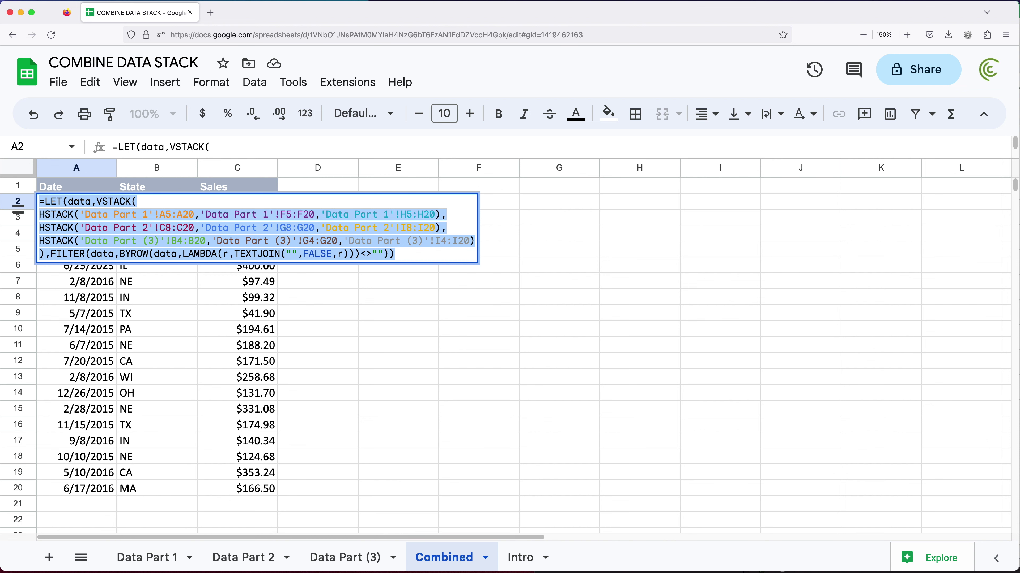
key("Return")
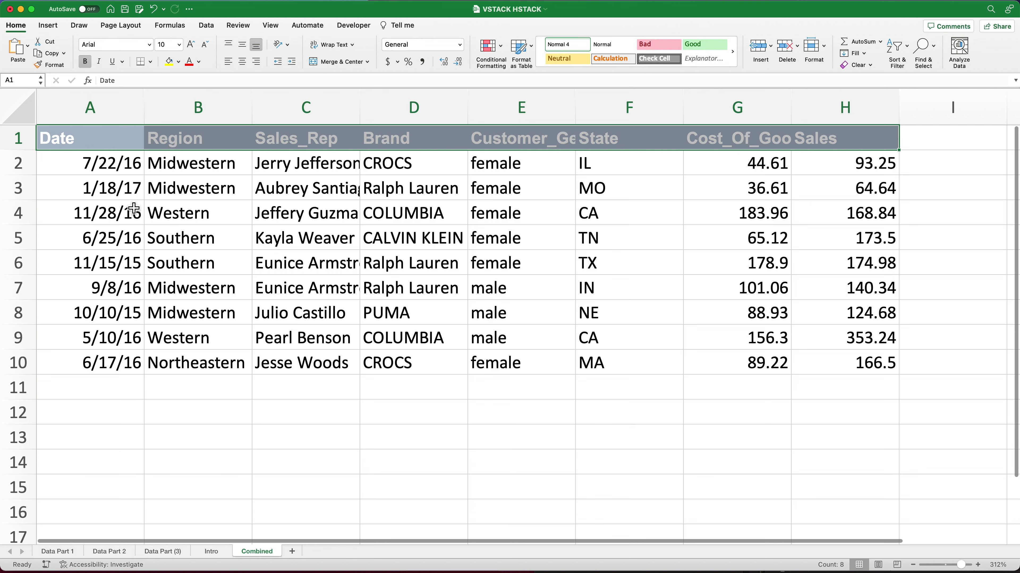
In the Excel workbook VSTACK HSTACK, replace the formula in A2 of the Combined sheet with the copied LET formula.
left_click(128, 173)
key("Delete")
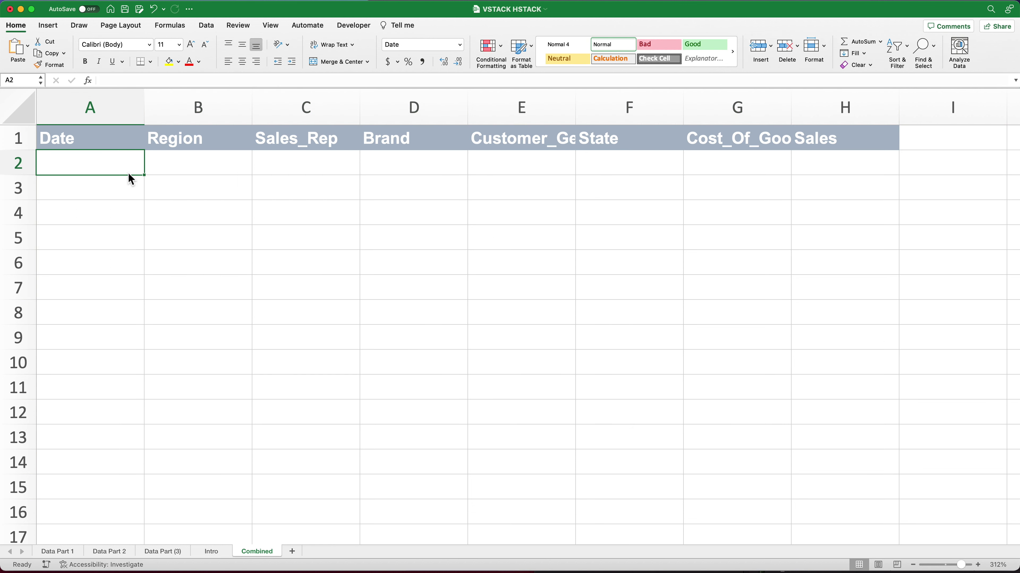
double_click(119, 167)
key("super+v")
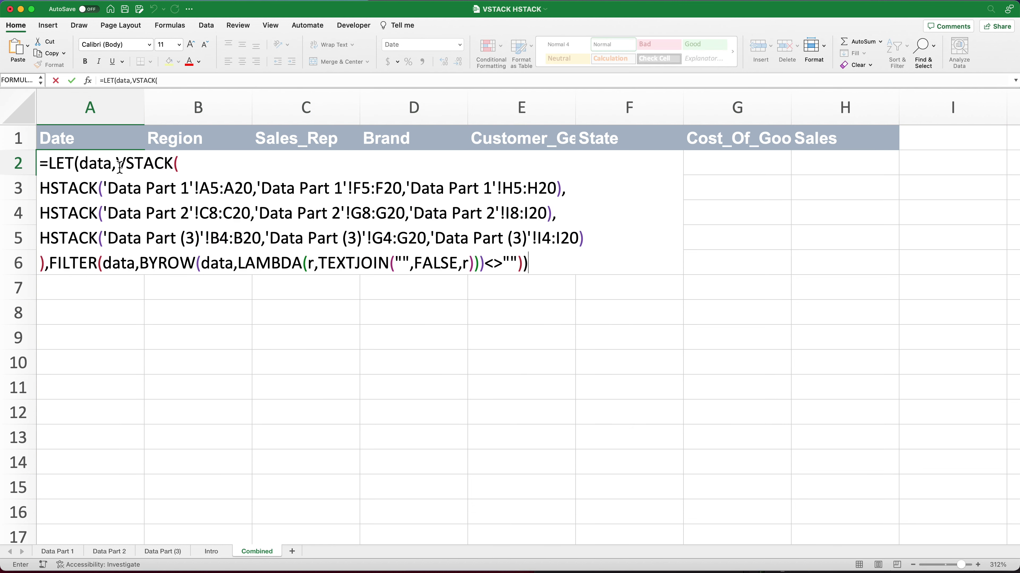
key("Return")
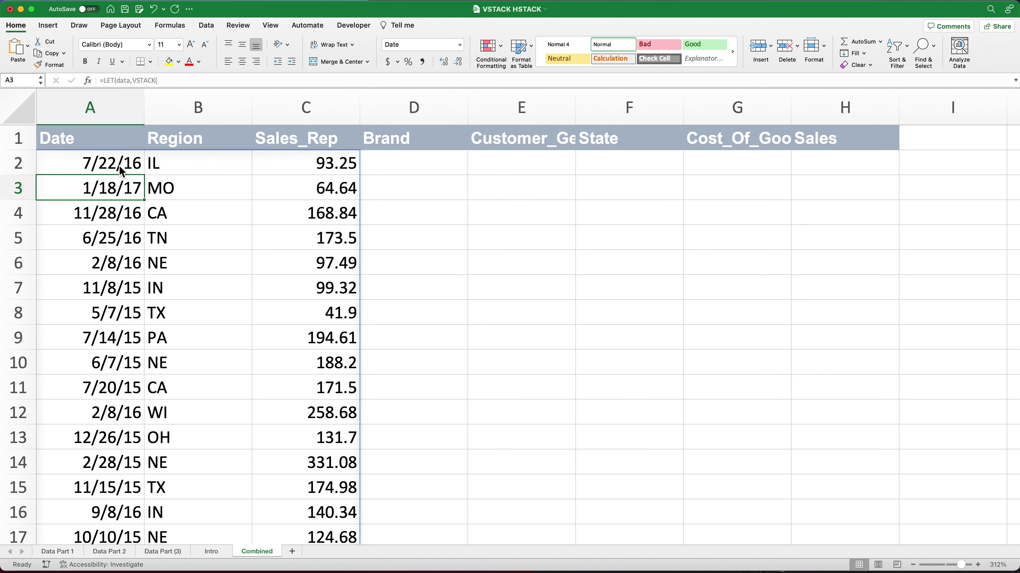
Replace the Combined headers in B1 and C1 with copies of the State header from F1 and the Sales header from H1.
scroll(132, 196, "down", 7)
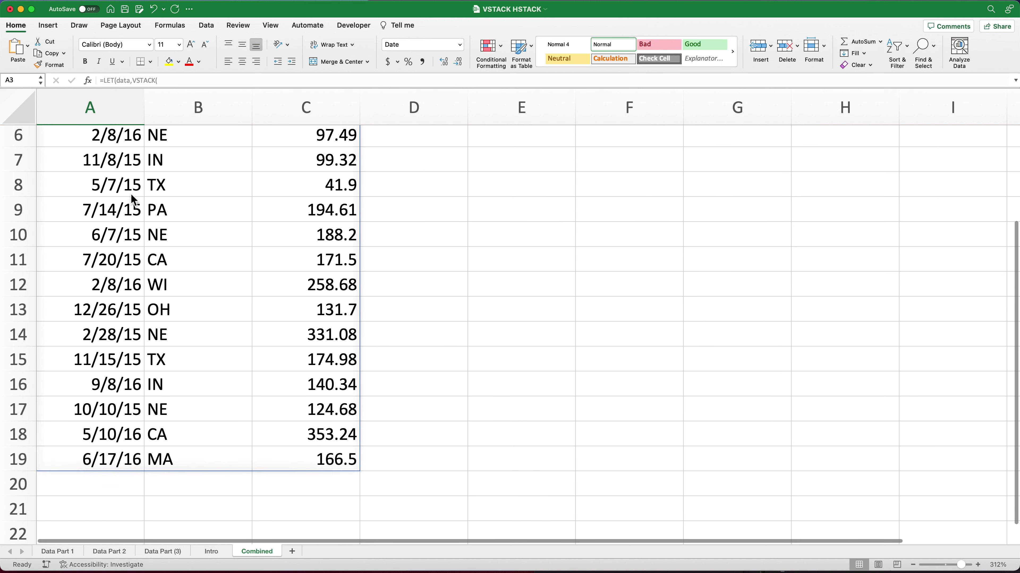
scroll(131, 196, "up", 7)
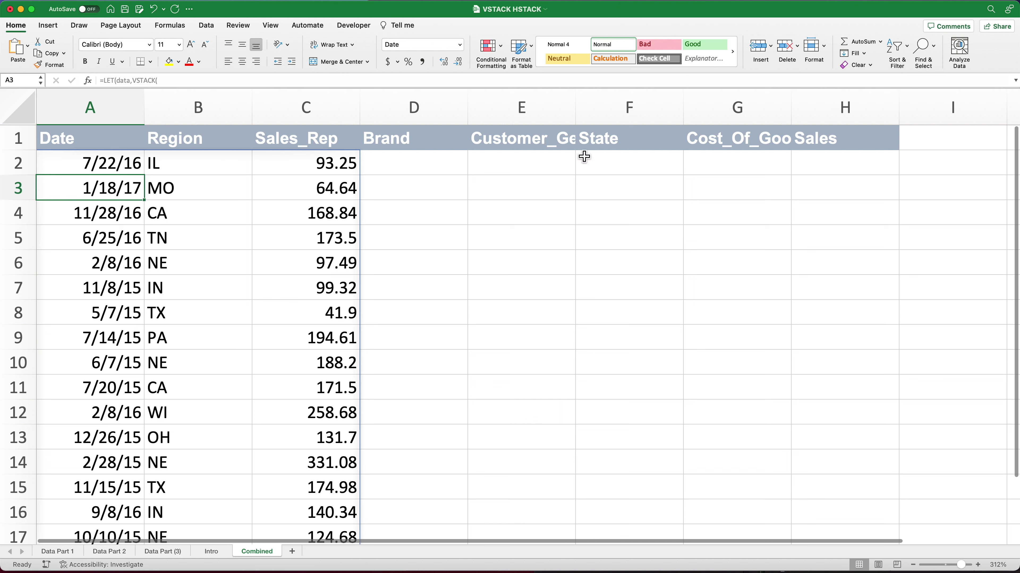
left_click(621, 145)
key("super+c")
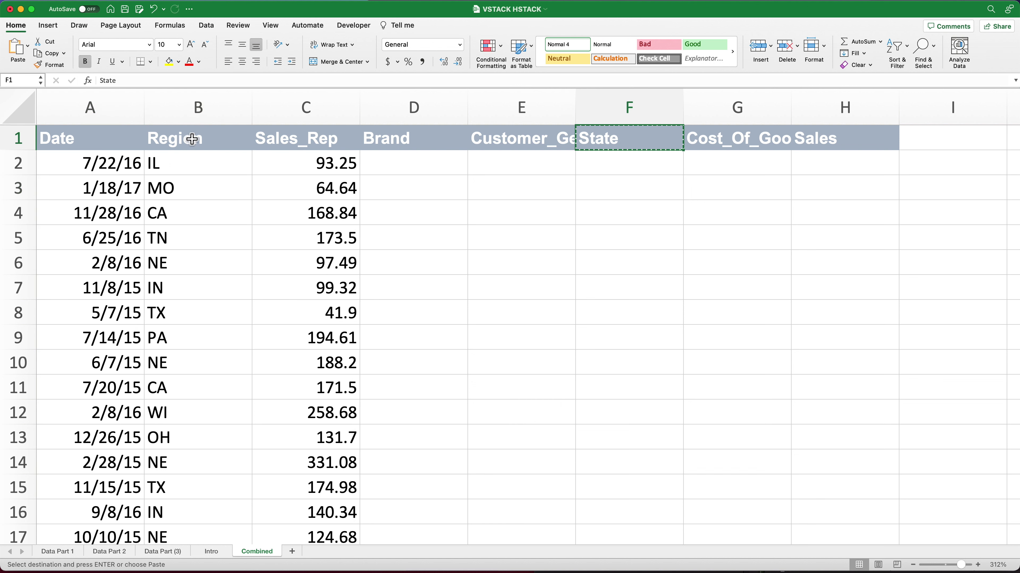
left_click(196, 137)
key("super+v")
left_click(829, 145)
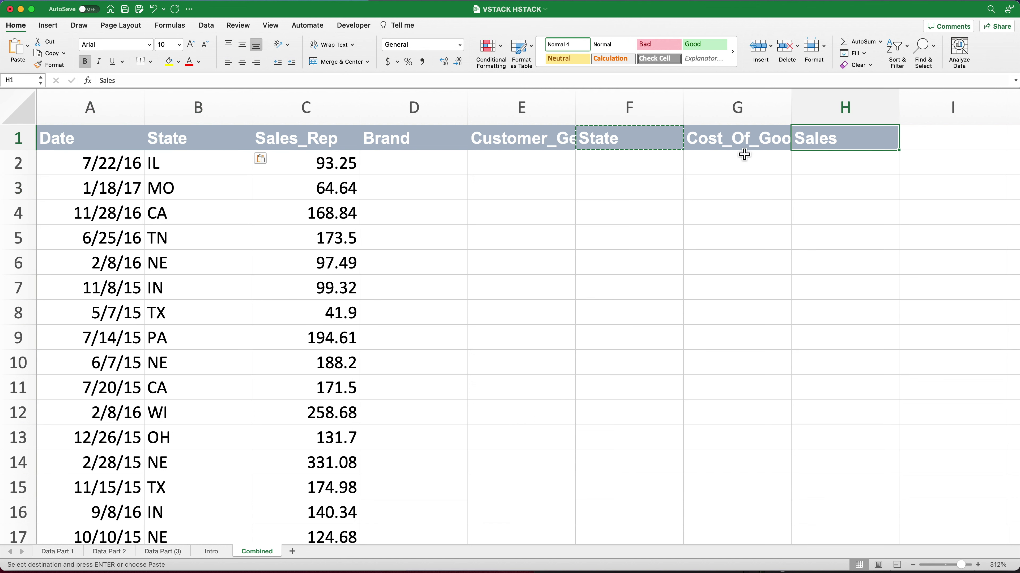
key("super+c")
left_click(342, 137)
key("super+v")
Delete the unneeded columns D through H from the Combined sheet.
left_click_drag(414, 107, 811, 98)
right_click(812, 97)
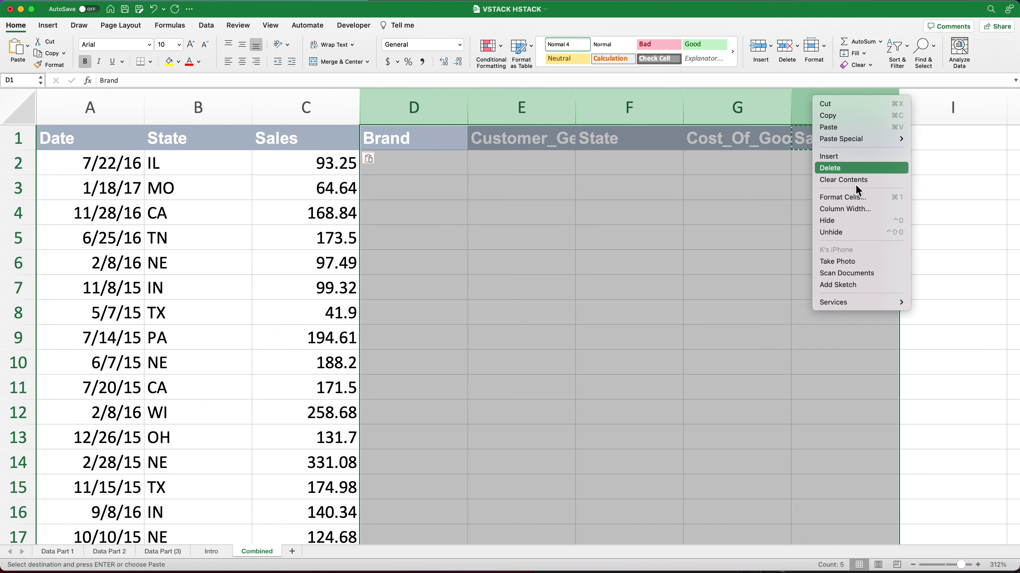
left_click(850, 170)
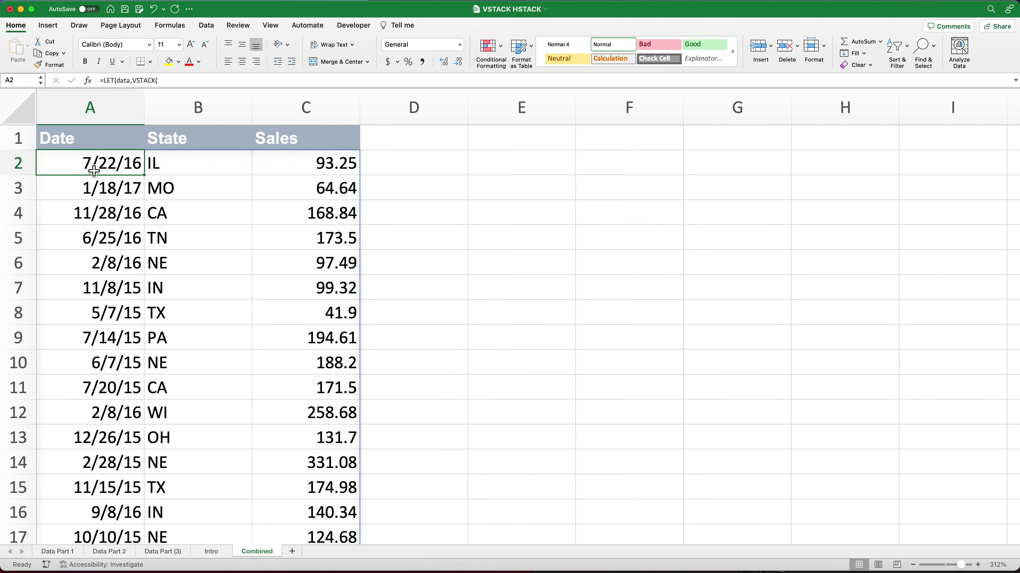
Review the LET formula in A2, the Data Part sheets it draws from, and the Combined rows down to the last record.
double_click(90, 168)
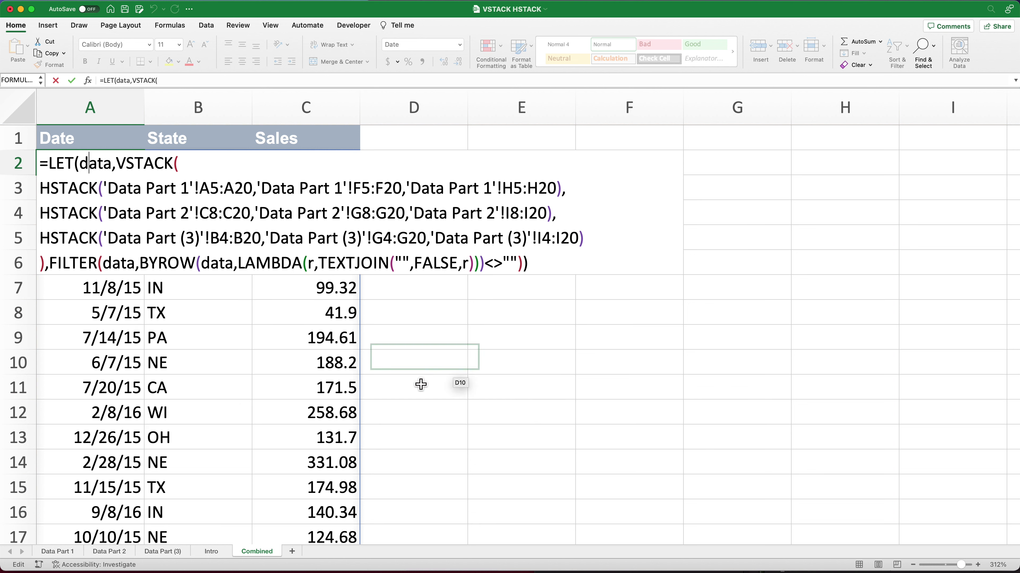
key("Escape")
left_click(66, 556)
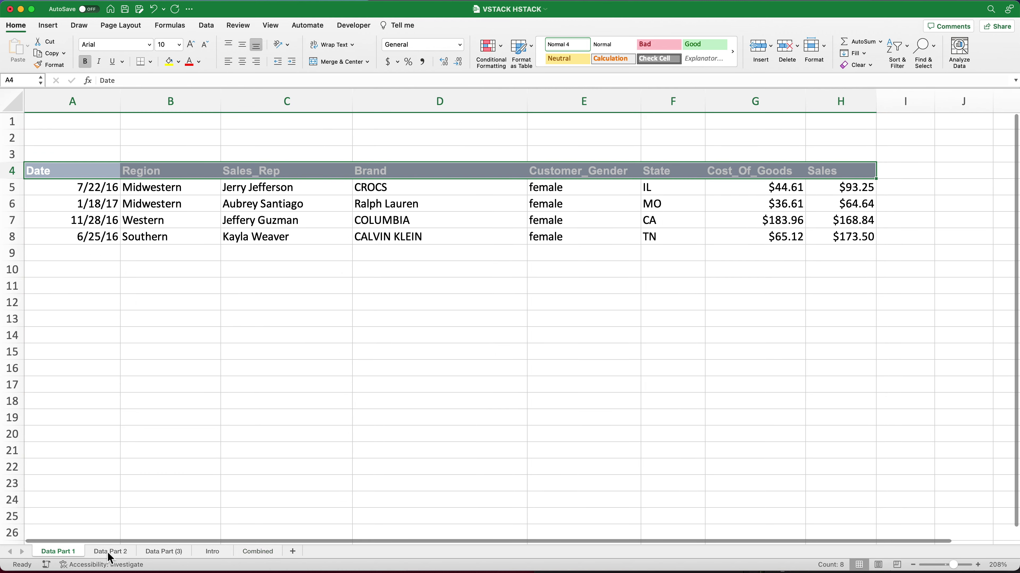
left_click(121, 557)
left_click(160, 559)
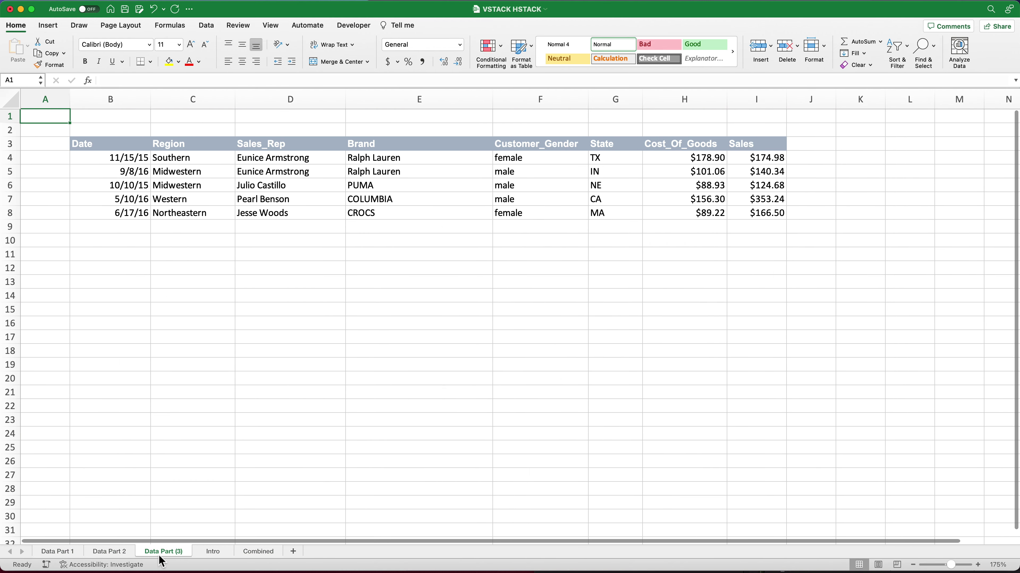
left_click(252, 553)
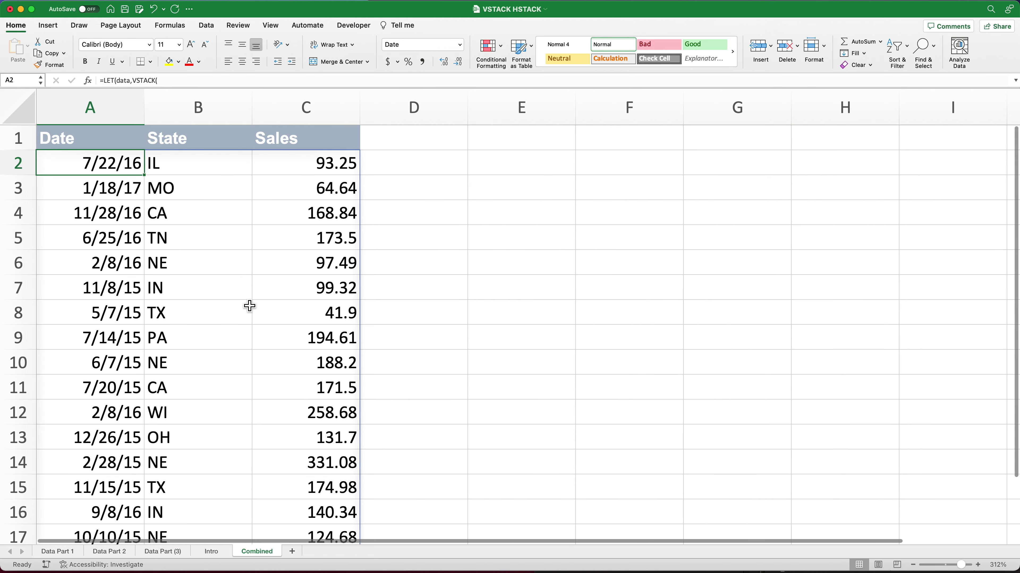
scroll(249, 301, "down", 5)
scroll(245, 276, "up", 5)
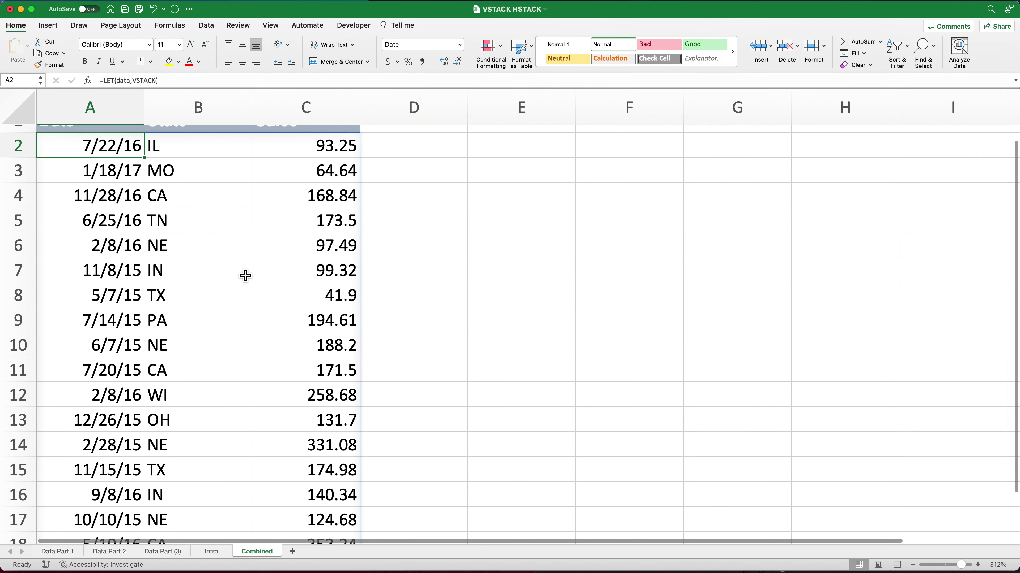
scroll(246, 276, "up", 1)
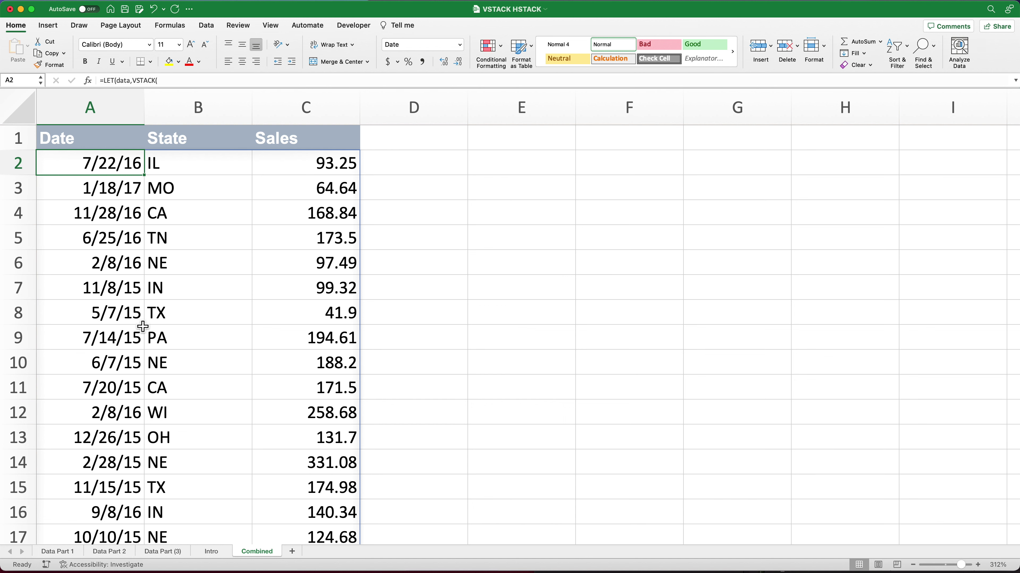
scroll(152, 498, "down", 5)
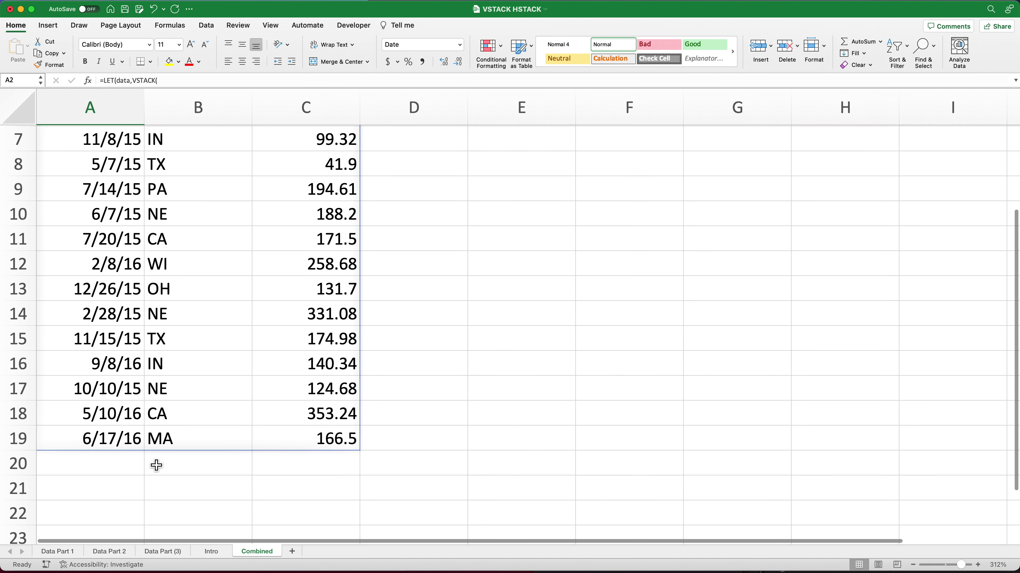
left_click_drag(139, 414, 284, 417)
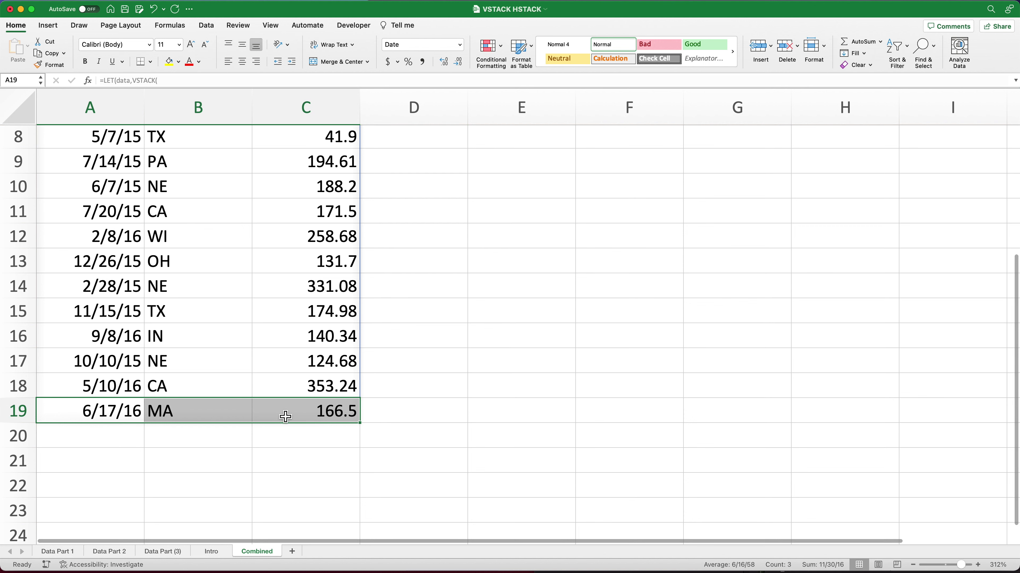
On the Data Part (3) sheet, duplicate the last record B8:I8 into row 9.
left_click(165, 551)
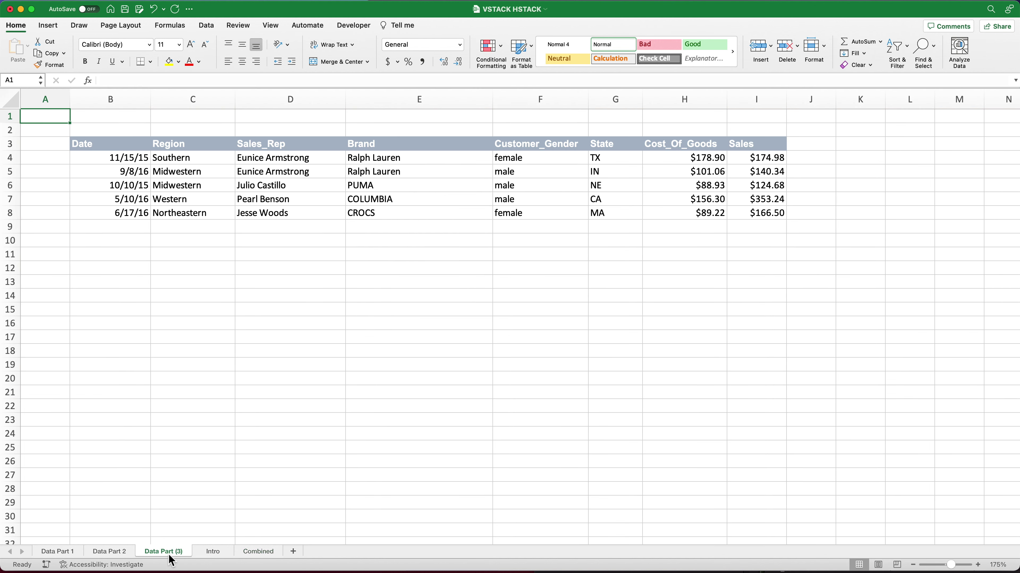
left_click(120, 213)
left_click_drag(170, 215, 750, 215)
key("super+c")
left_click(141, 228)
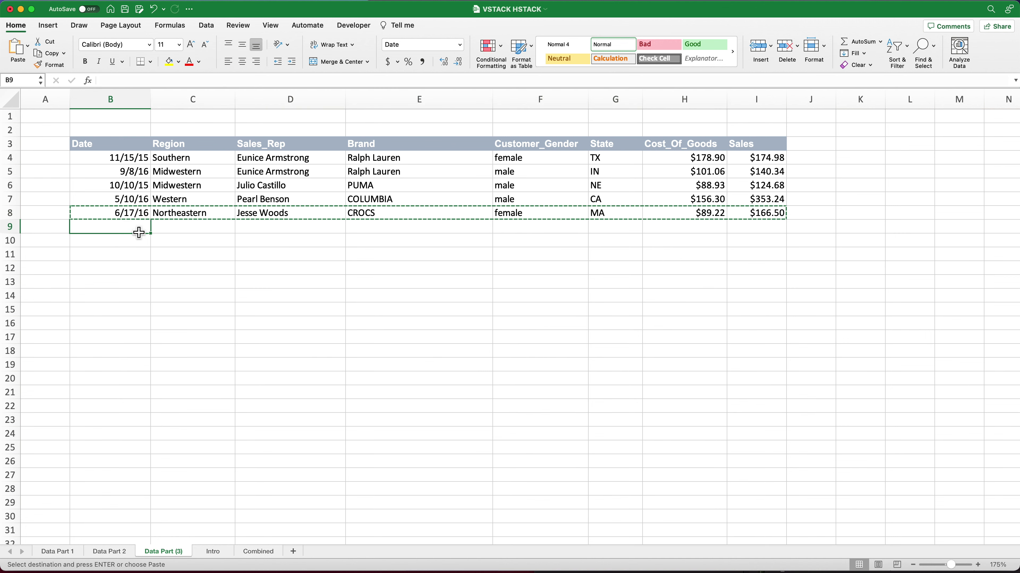
key("super+v")
Change the date of the new record in B9 to 6/17/23.
double_click(142, 230)
left_click_drag(139, 228, 150, 228)
type("23")
key("Return")
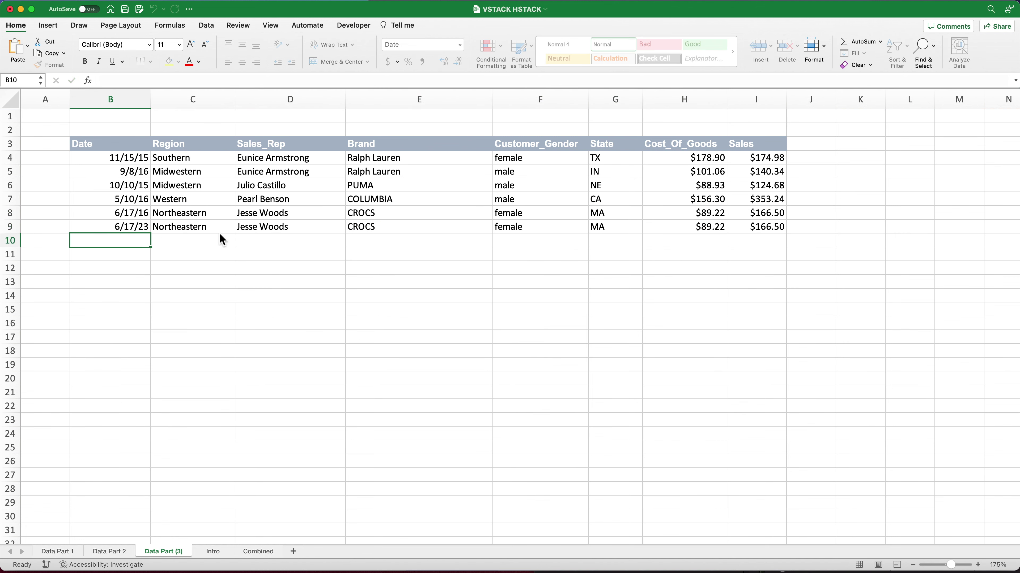
Set Sales to 800 and Cost_Of_Goods to 700 for the new record in row 9.
left_click(764, 229)
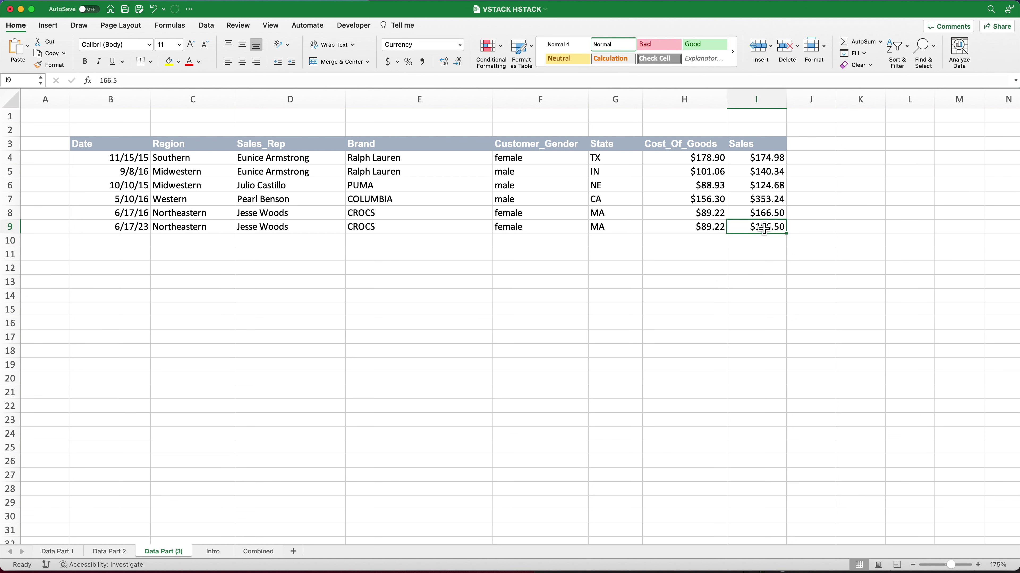
type("800")
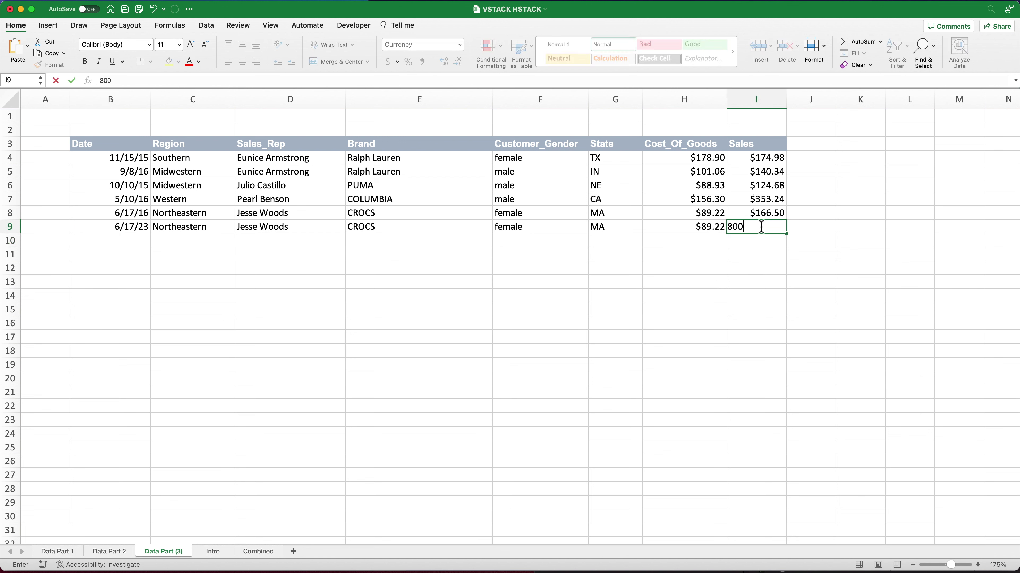
key("Left")
type("700")
key("Return")
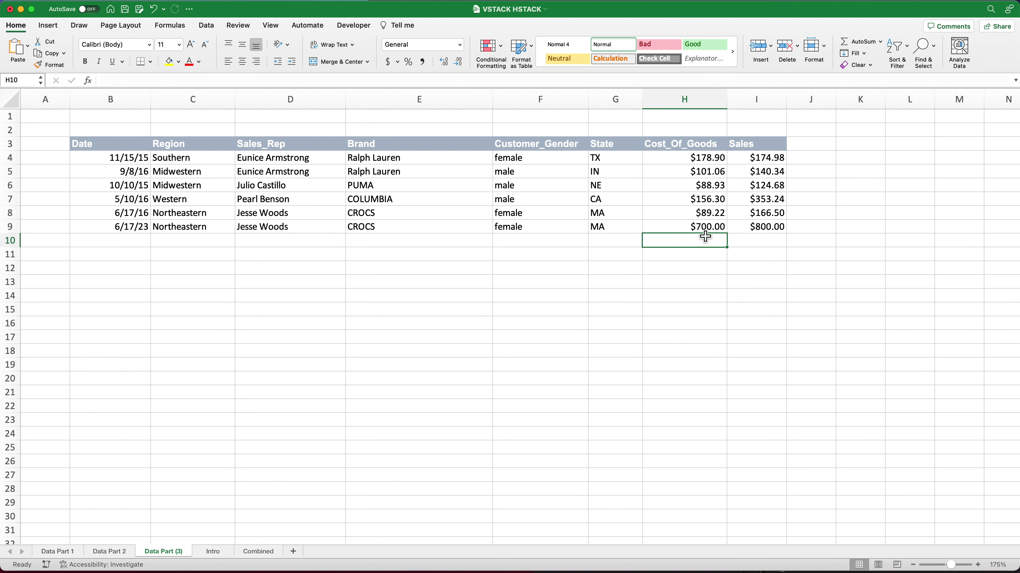
Compare the new record's Date, State and Sales with row 20 of the Combined sheet, and open the A2 formula for inspection.
left_click(766, 231)
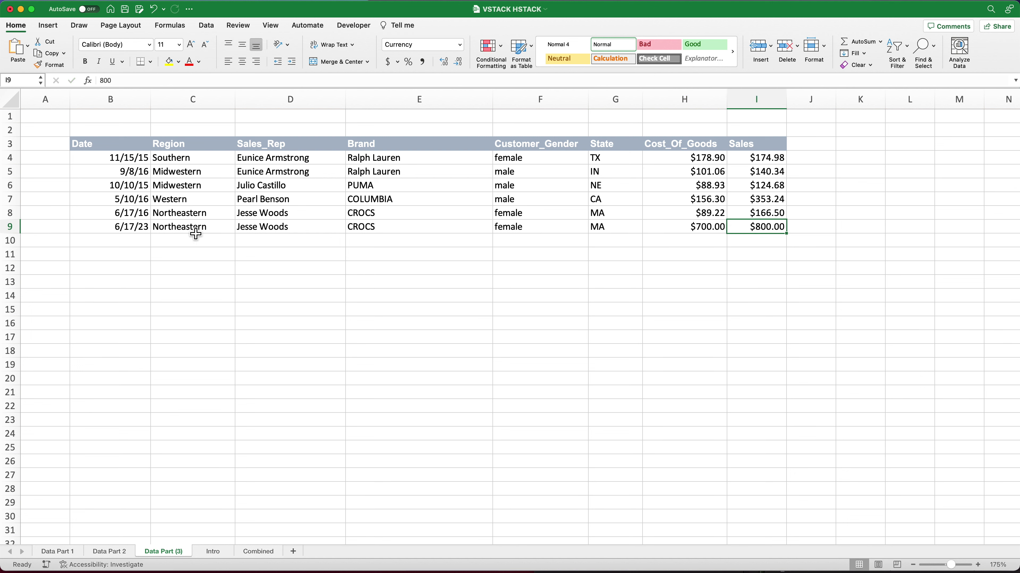
left_click(136, 231)
left_click(615, 231)
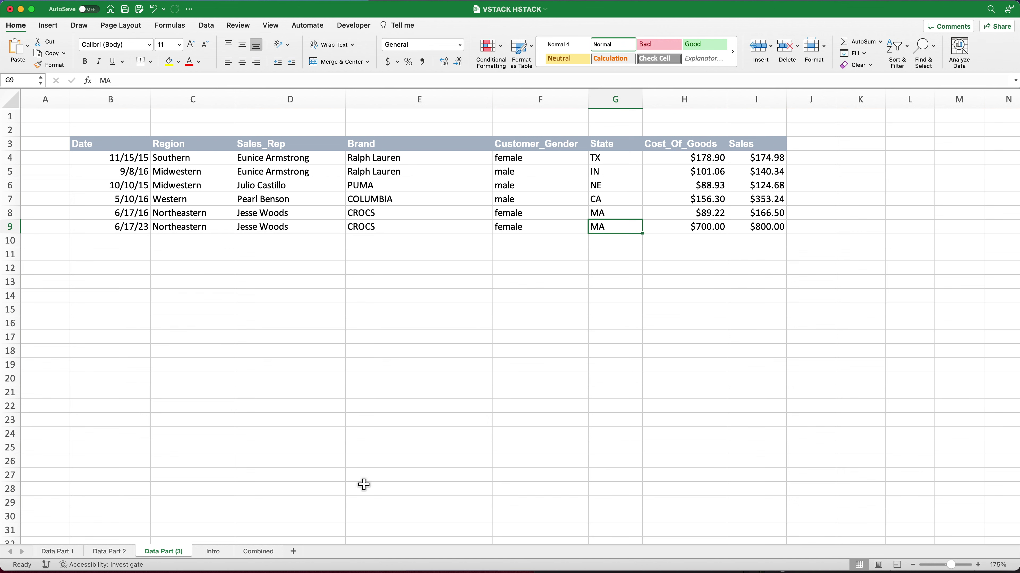
left_click(274, 556)
left_click_drag(98, 437, 334, 444)
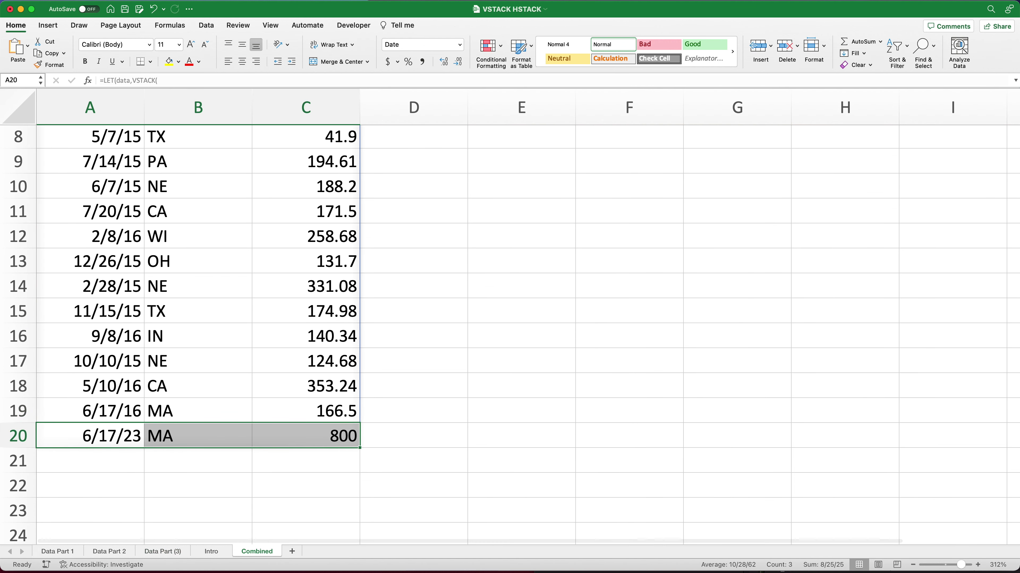
scroll(382, 343, "up", 5)
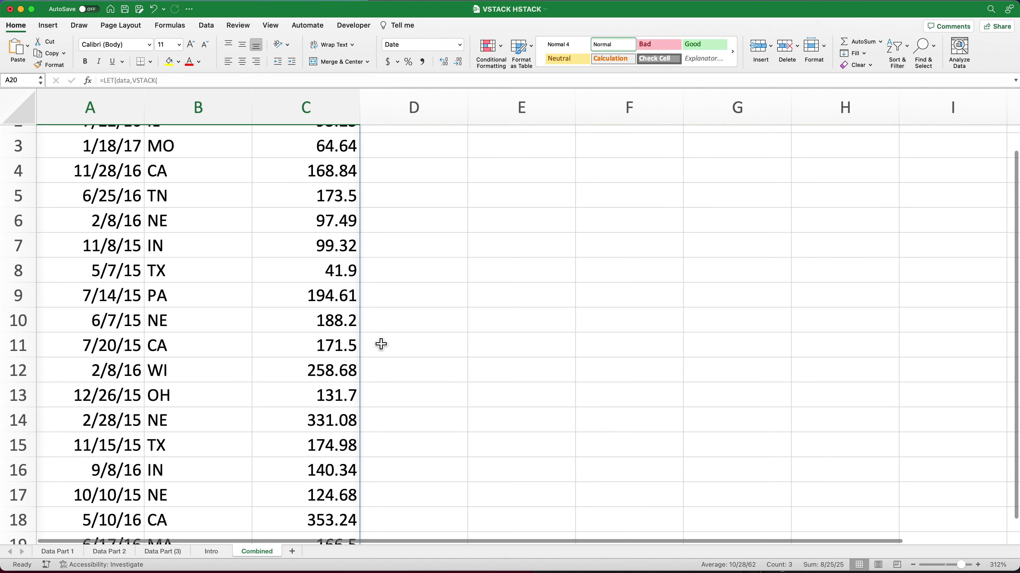
double_click(106, 176)
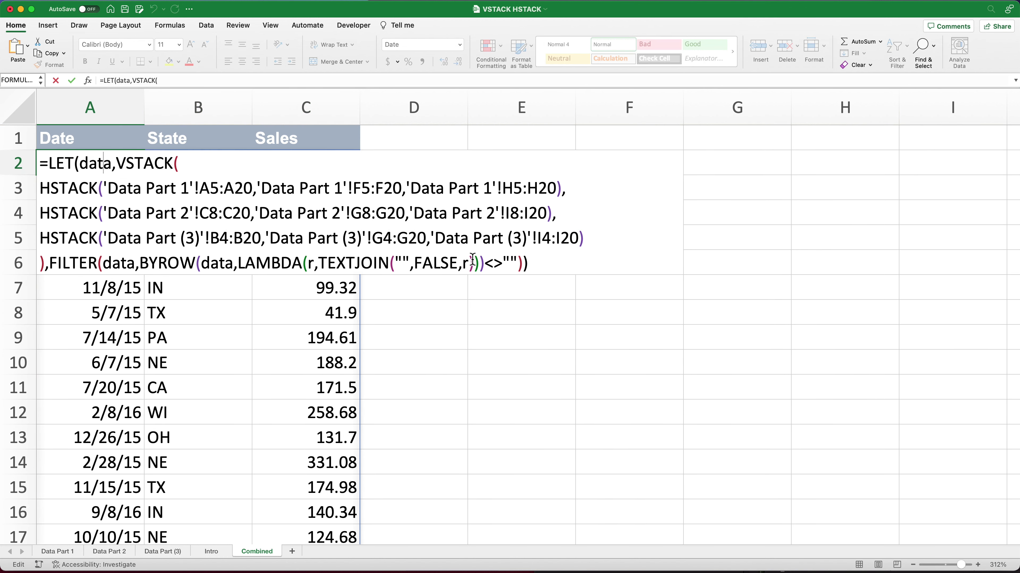